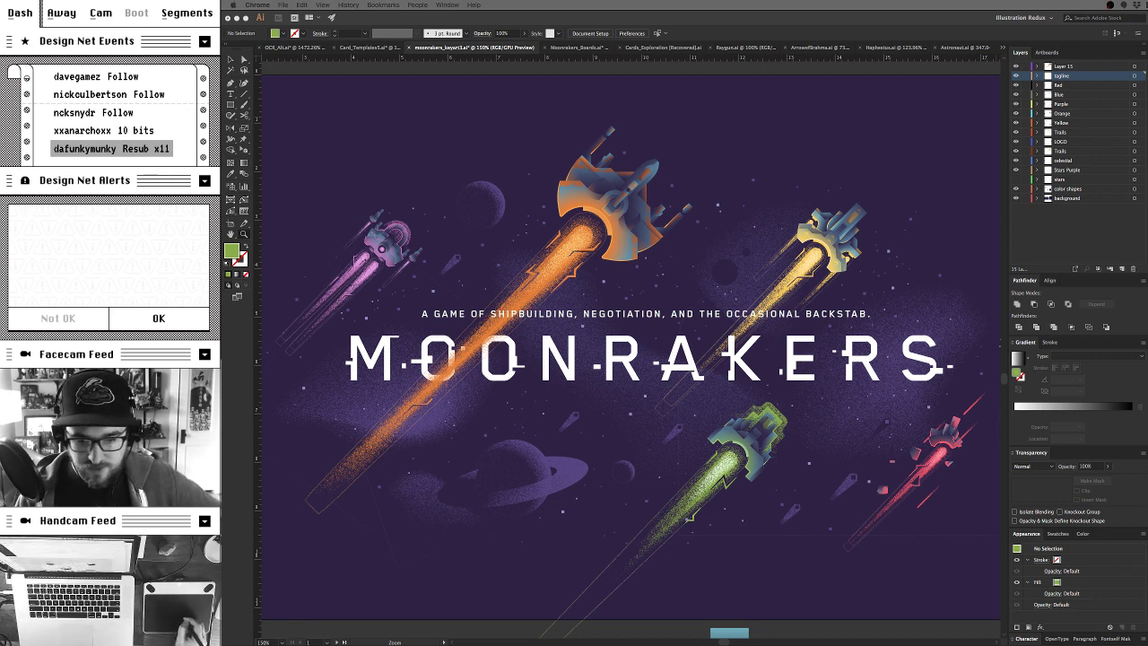
Step: Switch to Chrome and open the ivanimation Twitter profile in a new tab
key(super+t)
drag(948, 169, 941, 138)
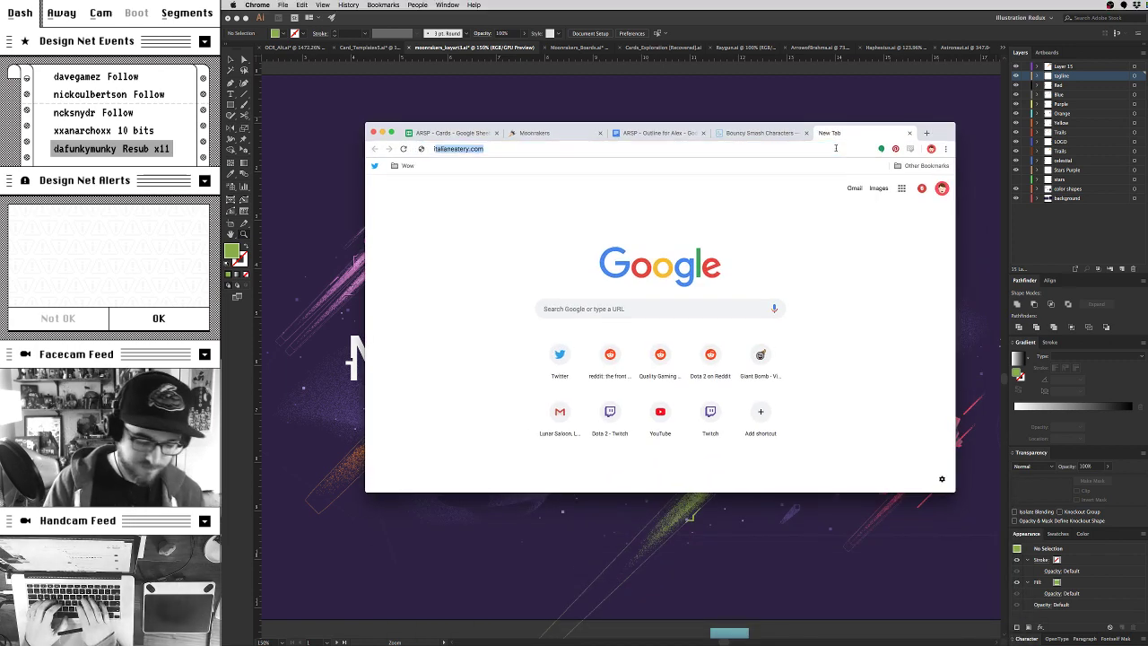
text(ivanimation)
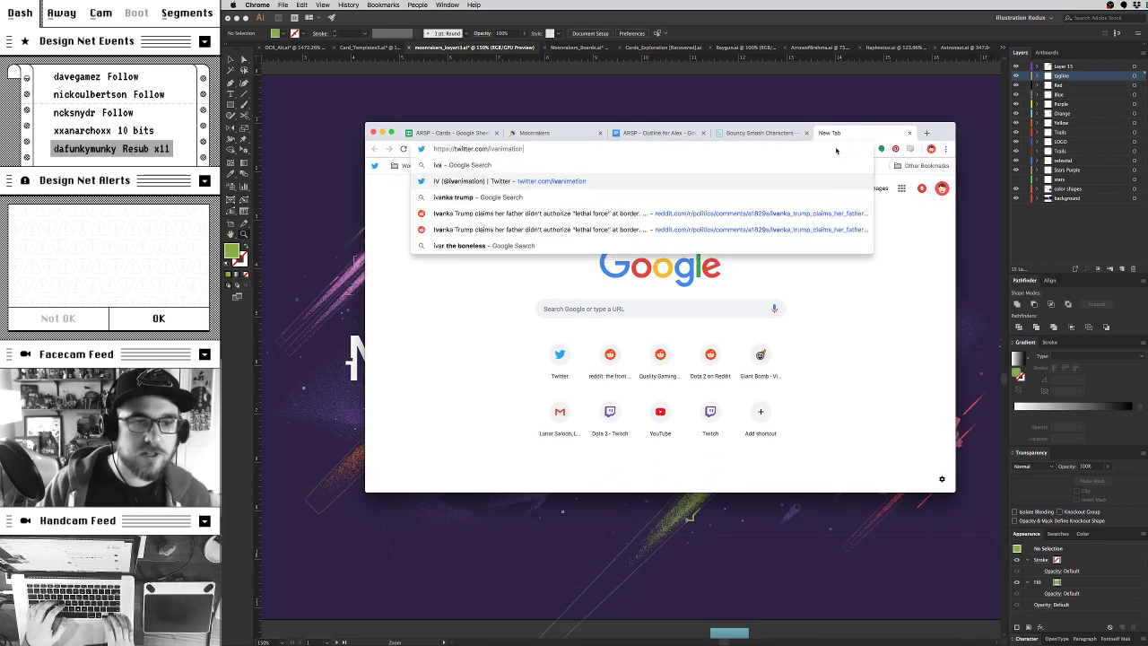
key(Return)
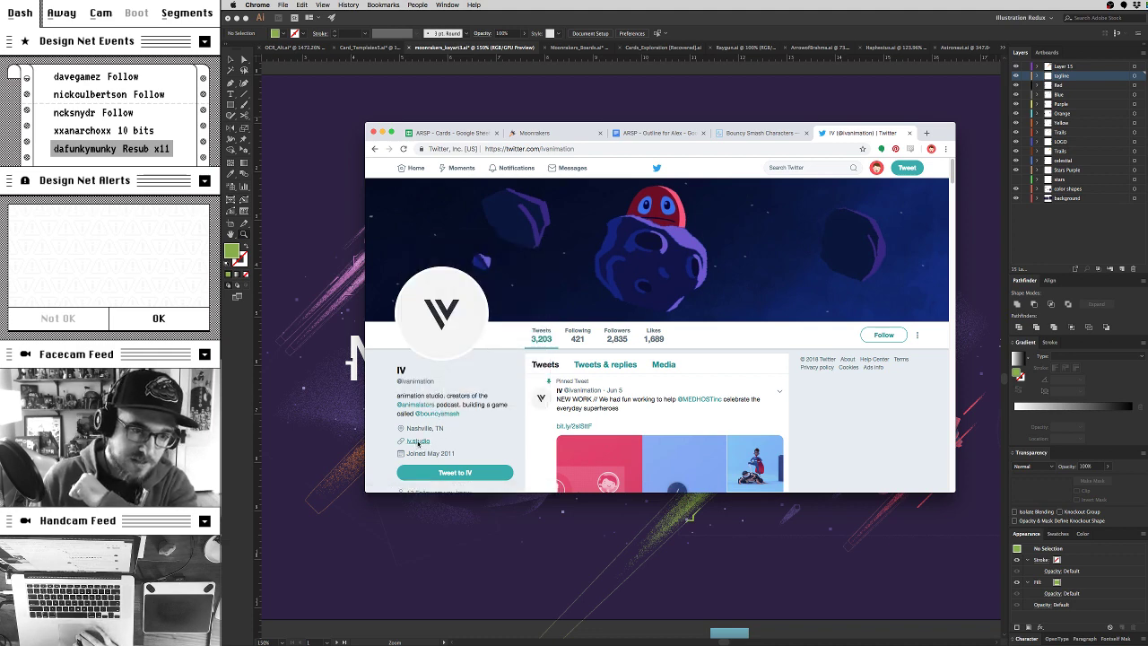
Step: Open the IV Studio website linked on the profile in an enlarged browser window and look through its featured projects
click(417, 442)
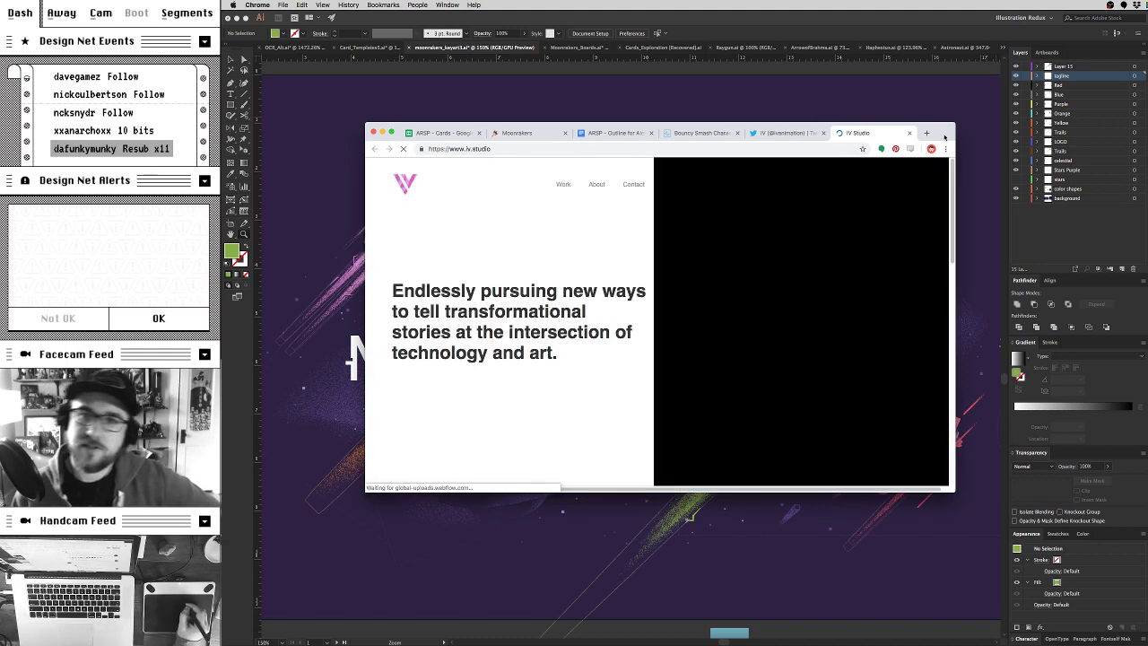
drag(944, 136, 942, 82)
drag(955, 440, 1035, 517)
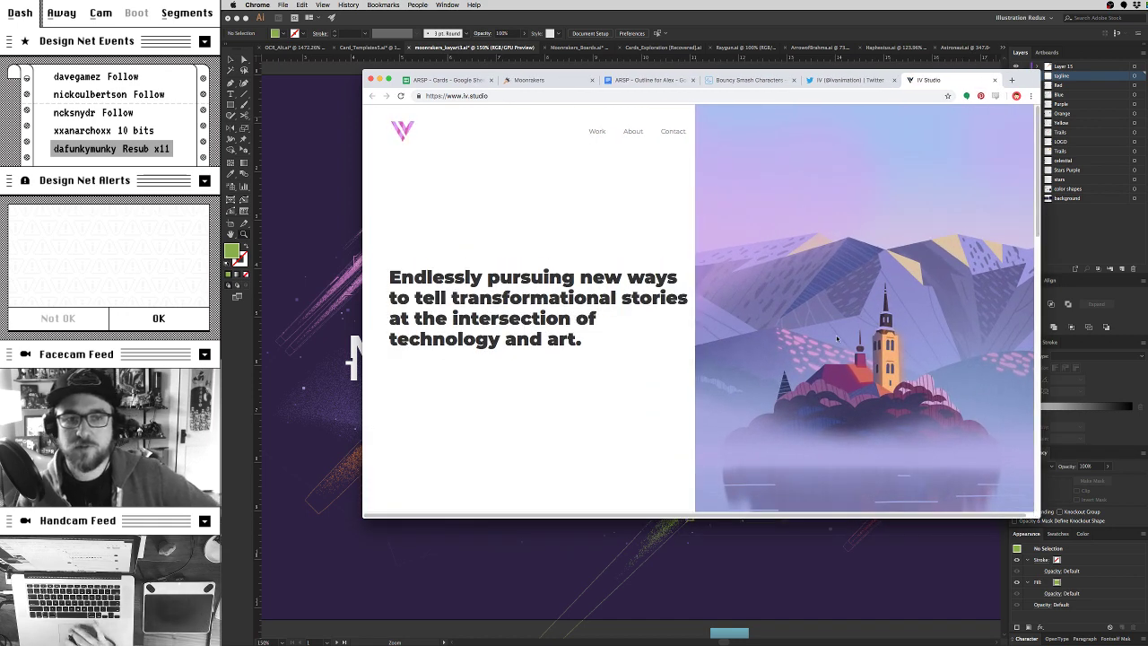
scroll(836, 338, down, 10)
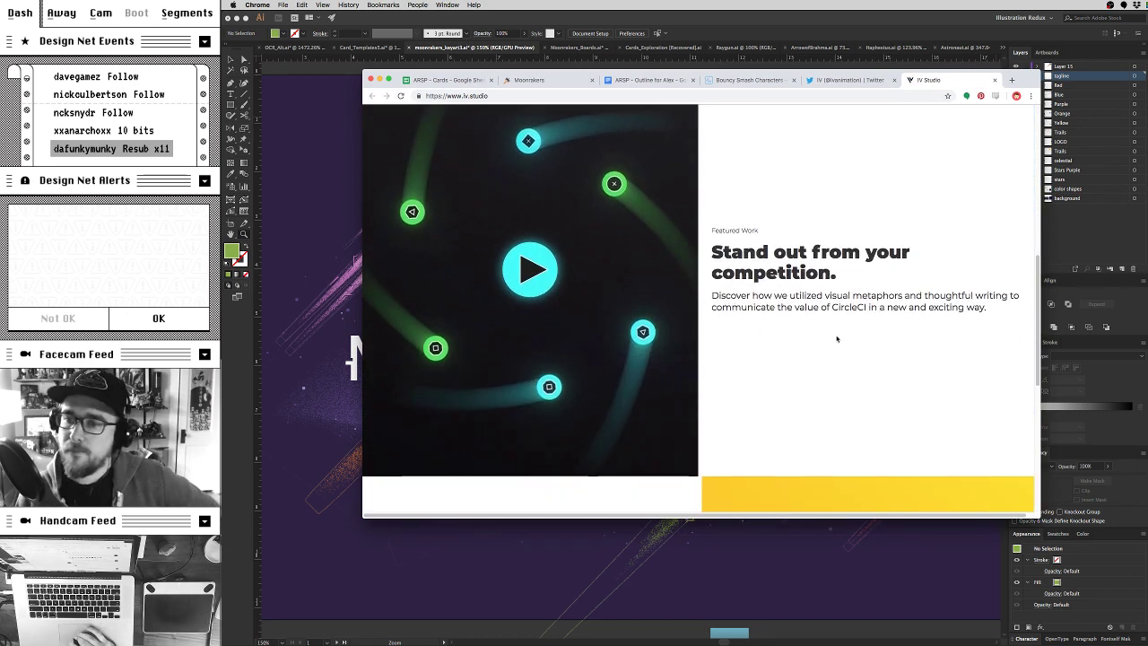
scroll(837, 338, down, 5)
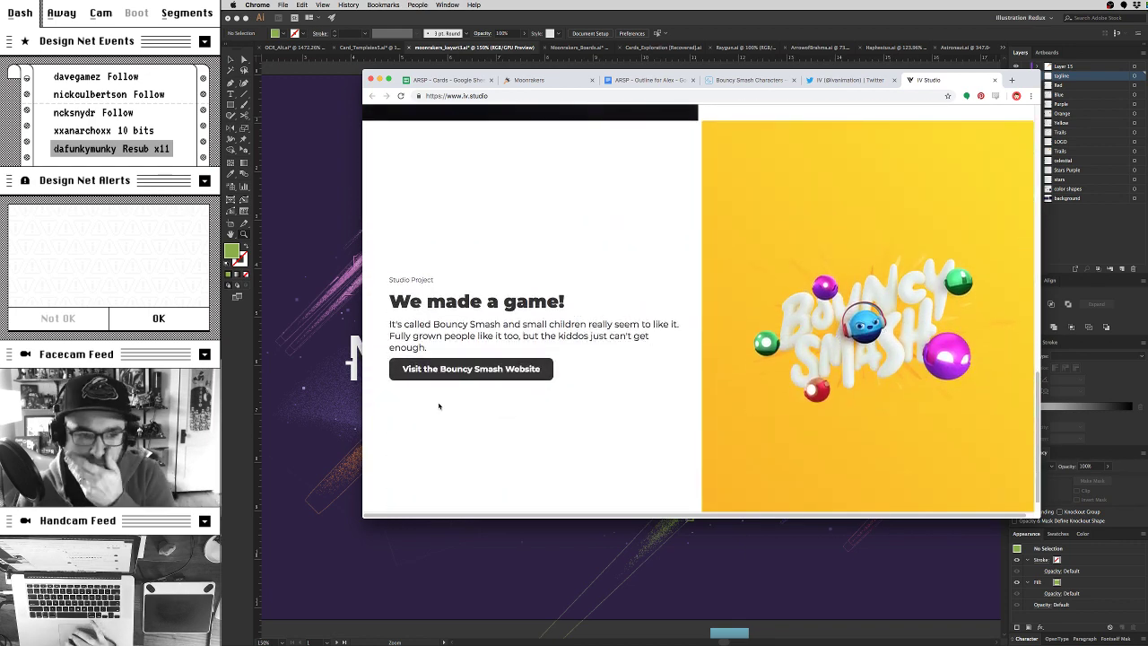
Step: Visit the Bouncy Smash website and examine the ball designs on the already open Bouncy Smash Characters portfolio page
click(471, 364)
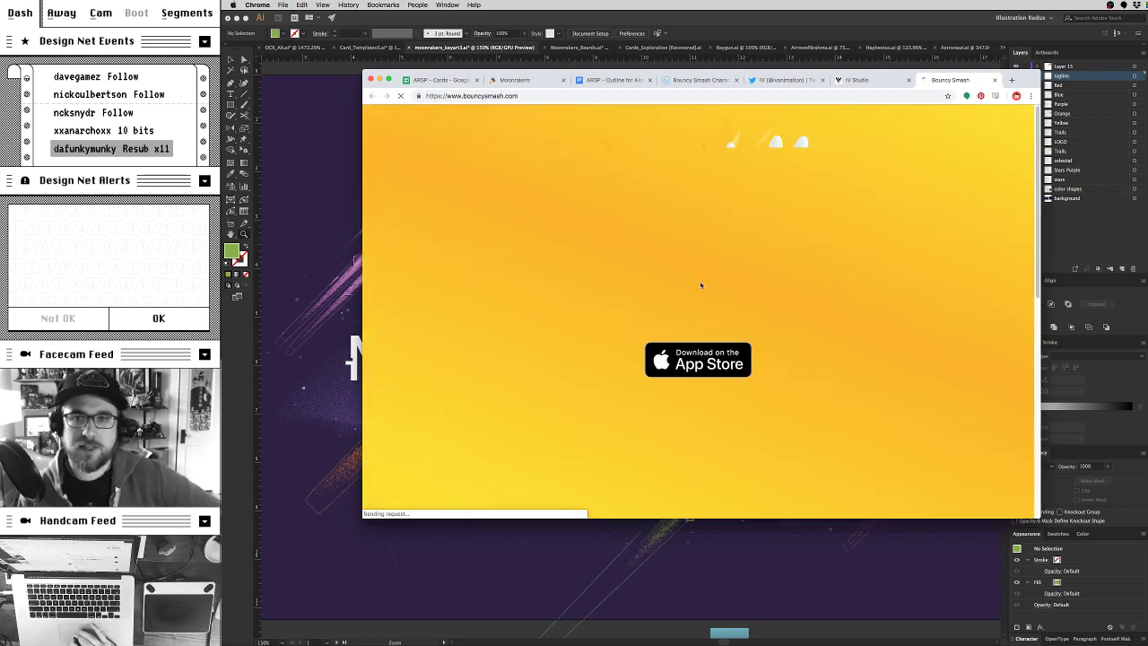
scroll(780, 246, down, 5)
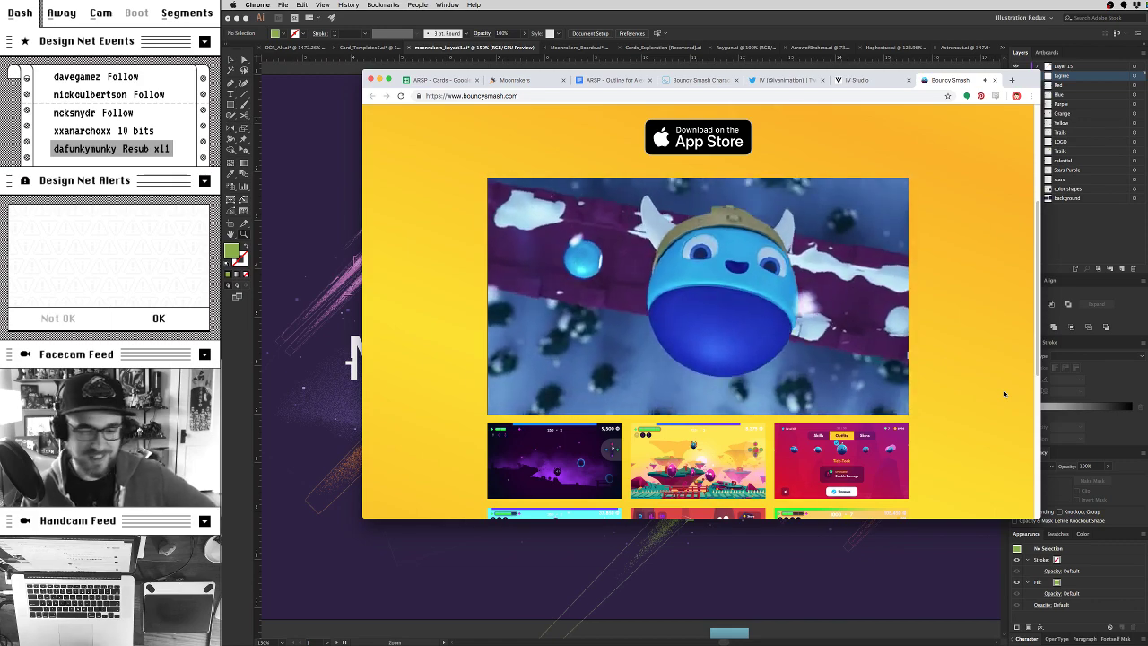
click(693, 81)
scroll(777, 318, down, 15)
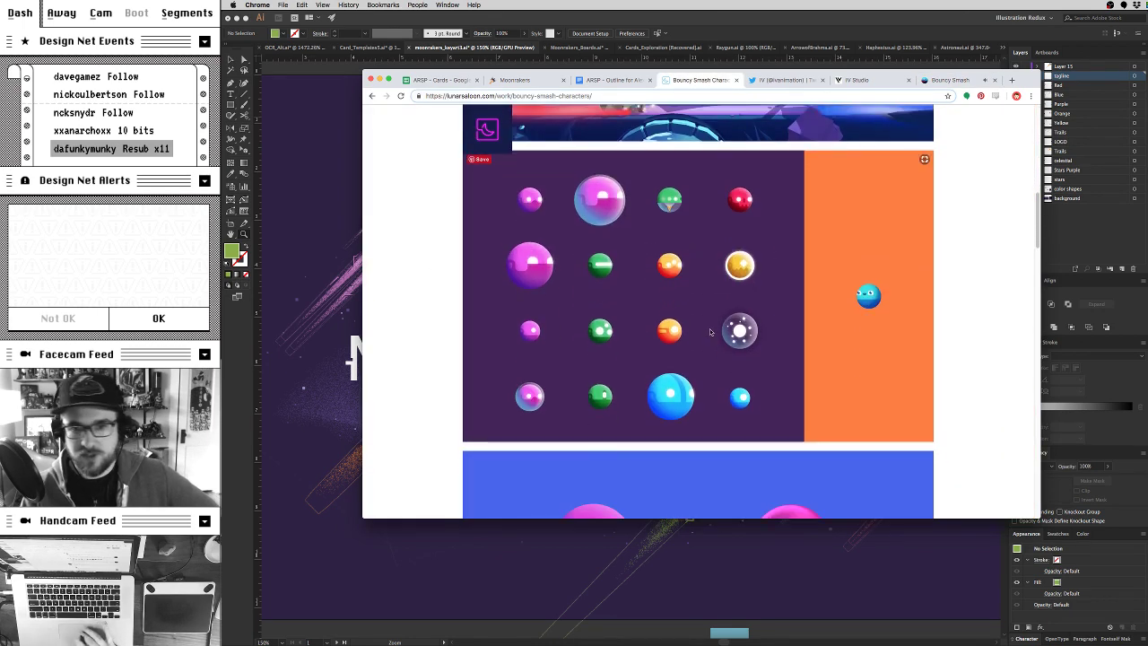
scroll(690, 276, down, 5)
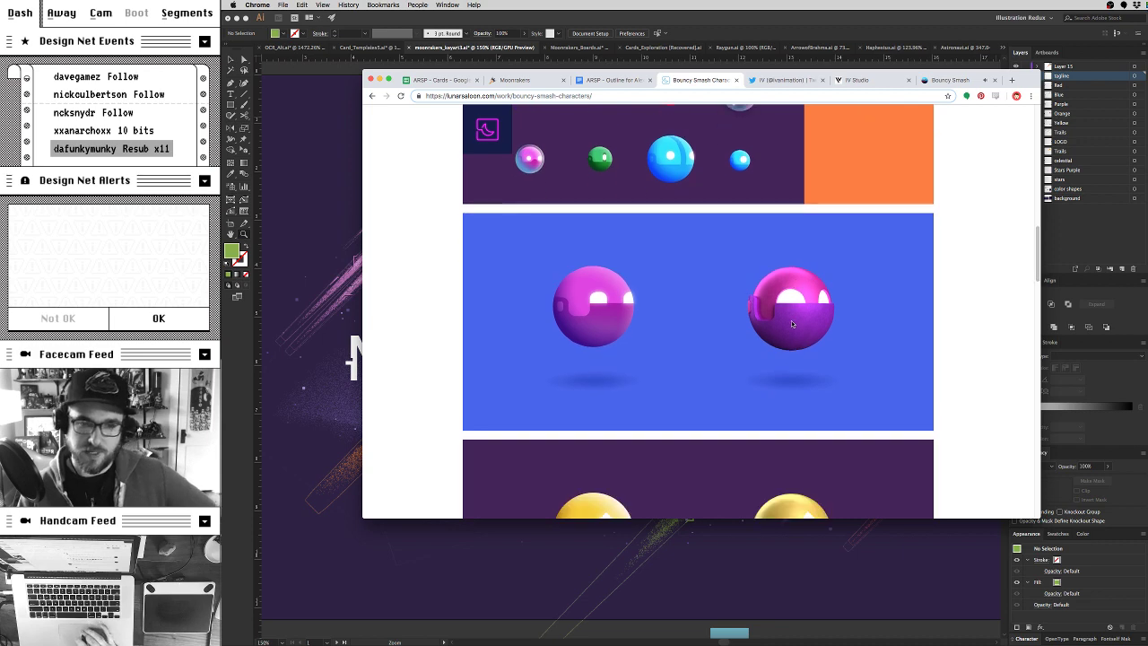
scroll(914, 379, down, 2)
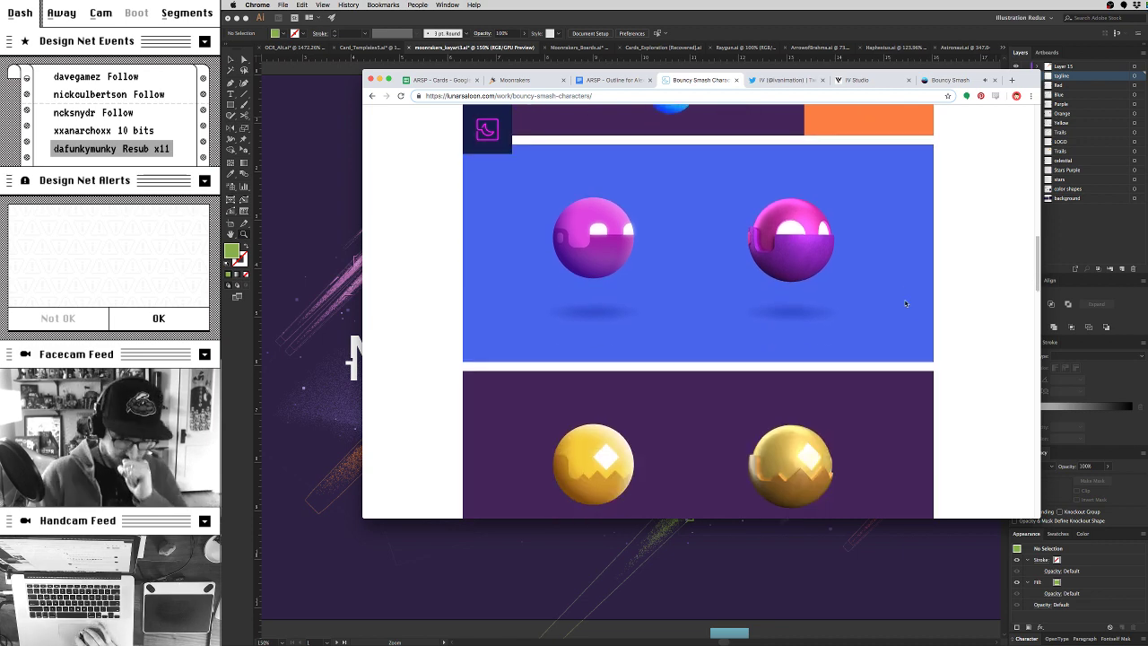
Step: Close the Bouncy Smash website and switch back to the Moonrakers key art in Illustrator
click(939, 80)
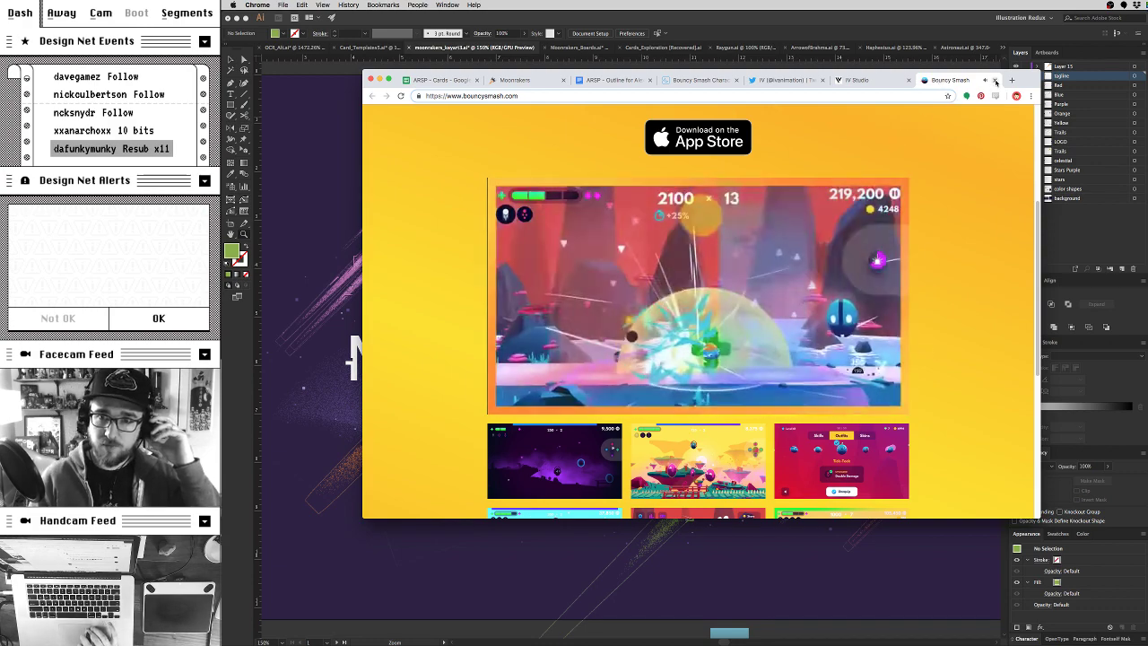
click(984, 80)
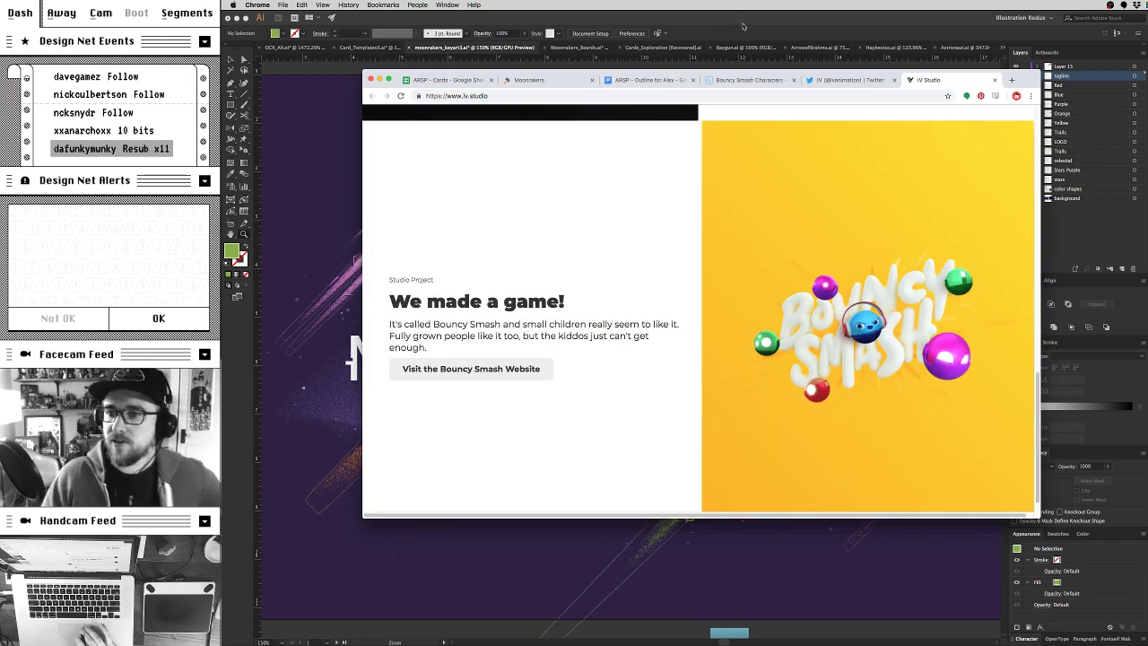
click(743, 26)
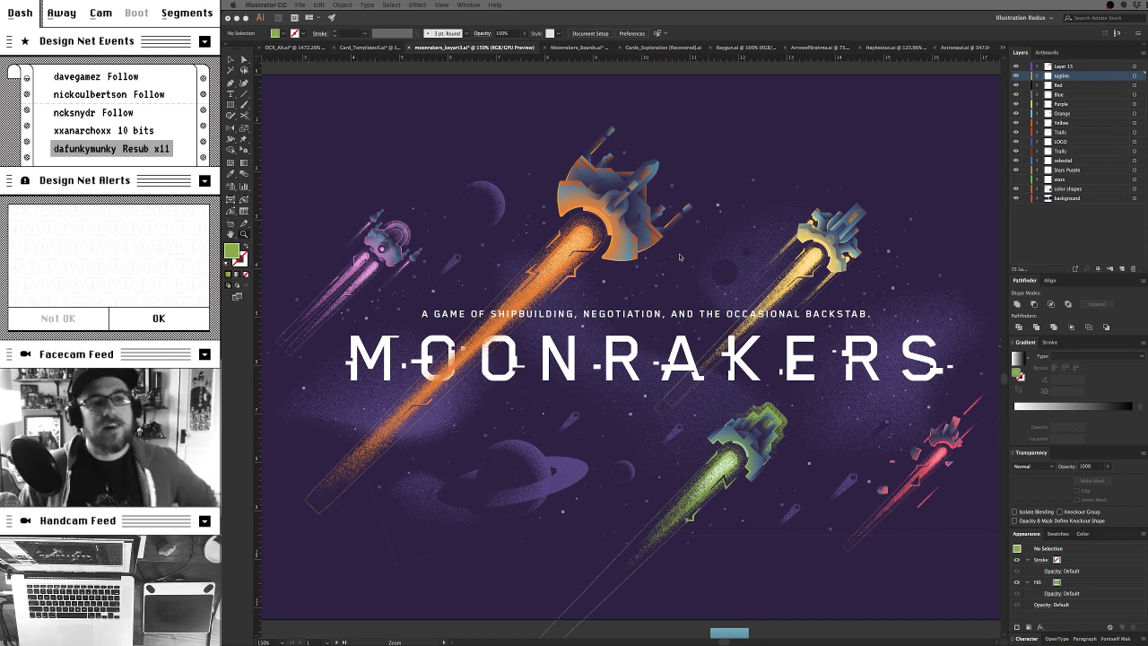
Step: Examine the purple spaceship and its twin engine trails in the Moonrakers key art up close
drag(359, 239, 642, 294)
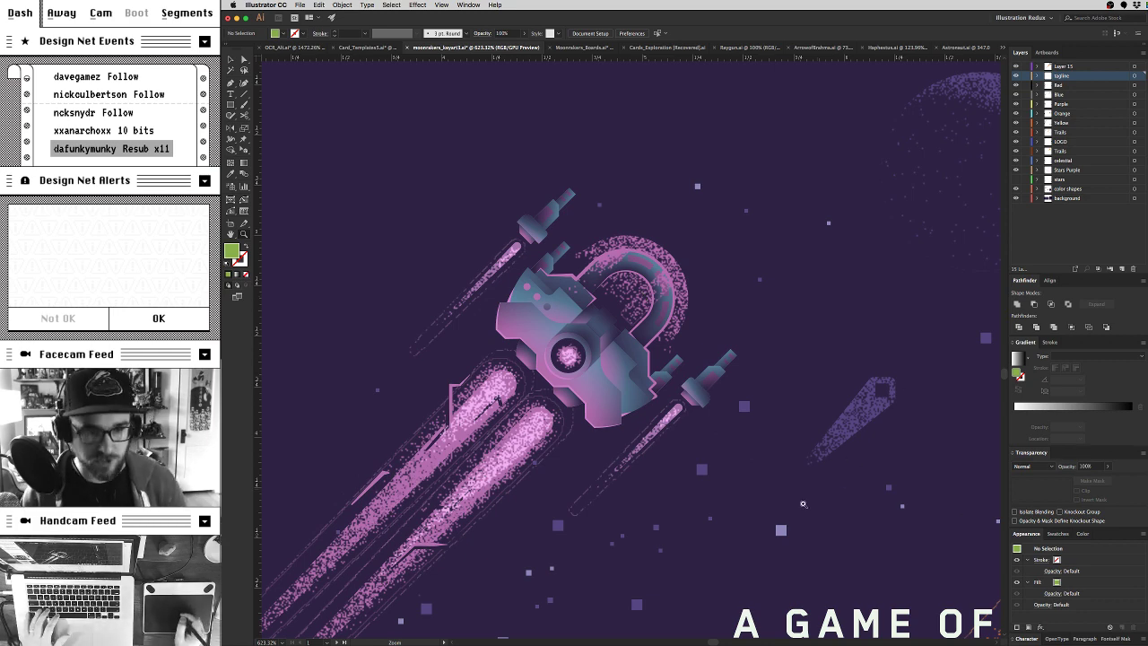
alt+click(846, 421)
alt+click(845, 484)
drag(960, 533, 606, 320)
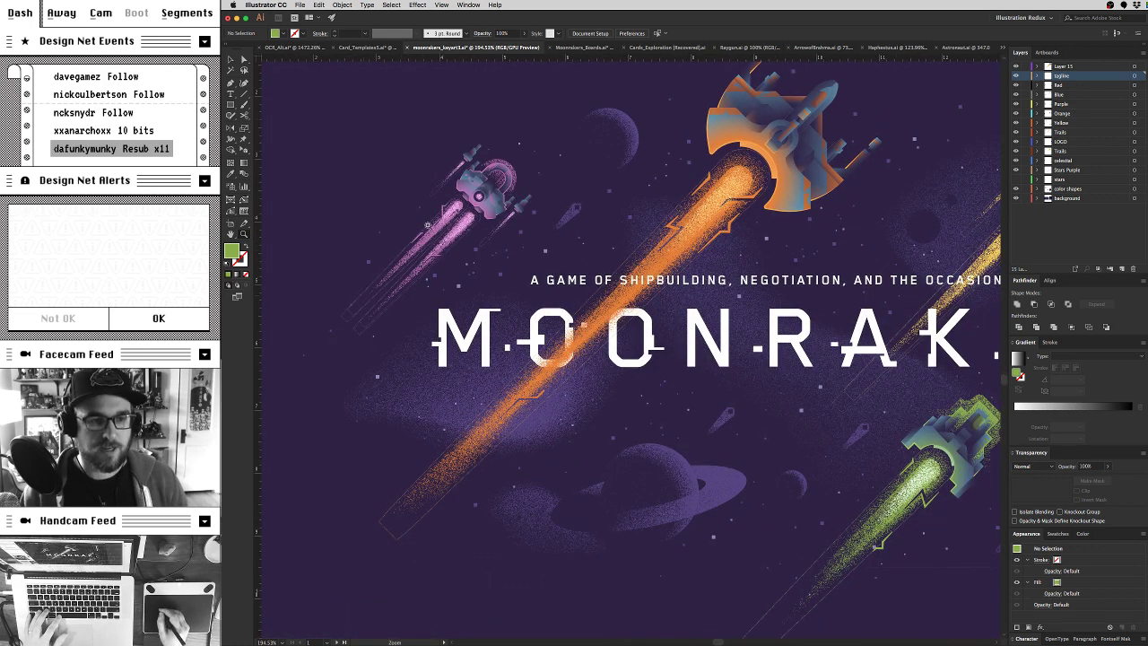
click(578, 111)
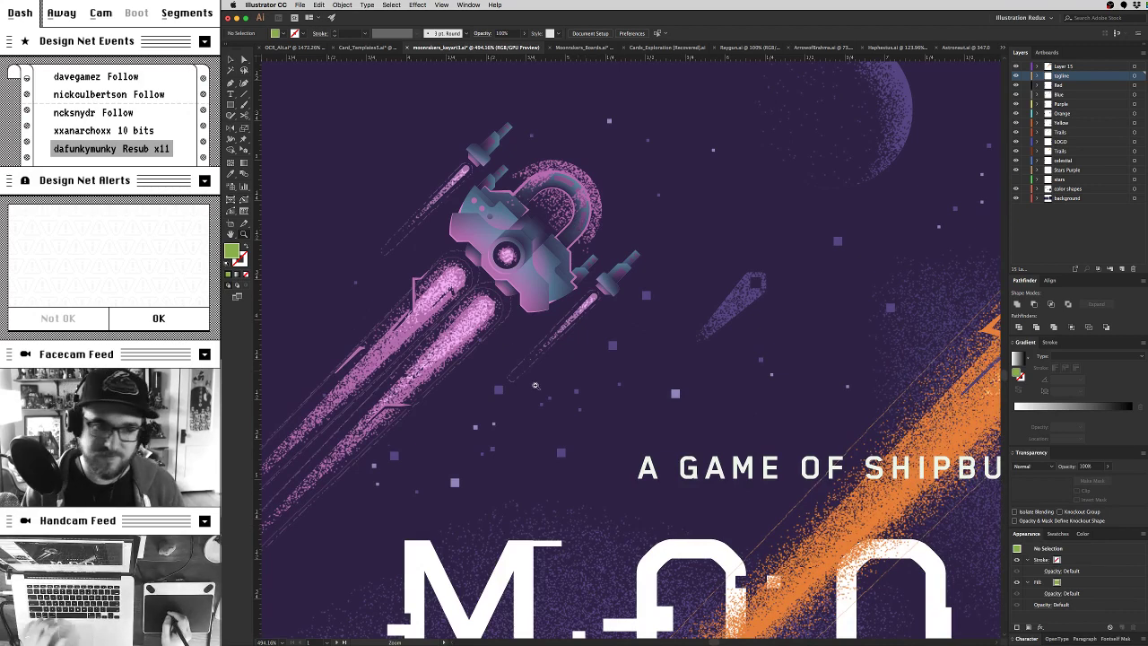
drag(524, 415, 592, 460)
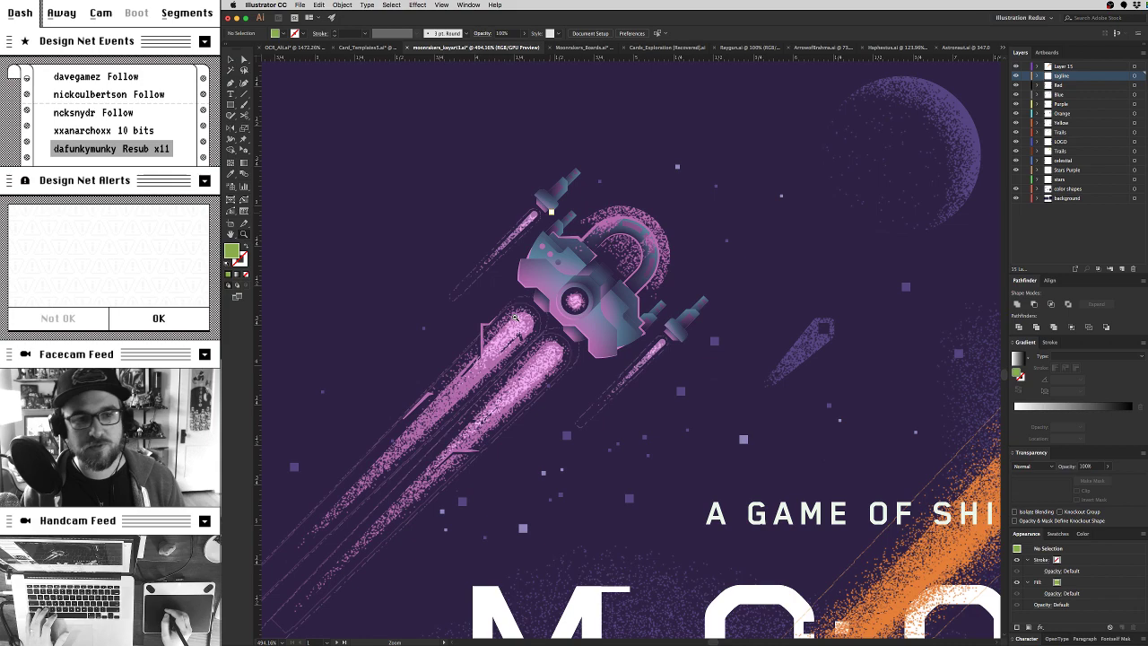
alt+click(561, 323)
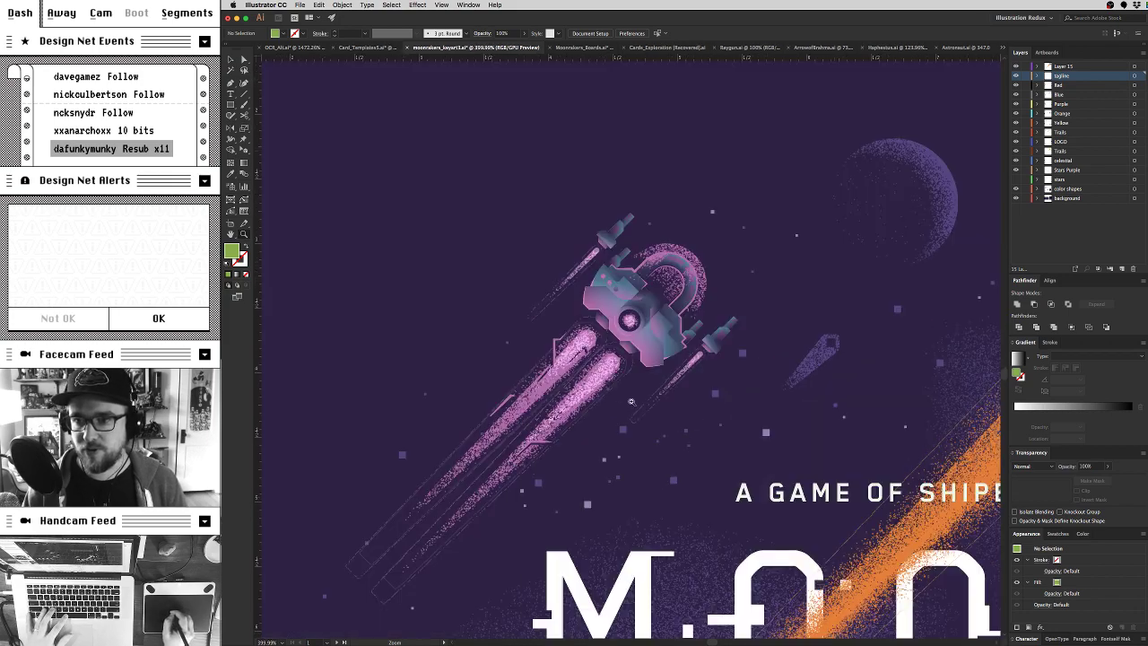
Step: Inspect the broken red spaceship and its debris below the end of the Moonrakers title
drag(639, 407, 275, 329)
mouse_move(747, 522)
mouse_down()
mouse_move(639, 366)
mouse_move(460, 440)
mouse_move(260, 476)
mouse_up()
mouse_move(547, 377)
mouse_down()
mouse_move(515, 376)
mouse_move(448, 410)
mouse_up()
mouse_move(737, 468)
mouse_down()
mouse_move(657, 522)
mouse_move(551, 421)
mouse_move(384, 211)
mouse_up()
drag(679, 478, 601, 336)
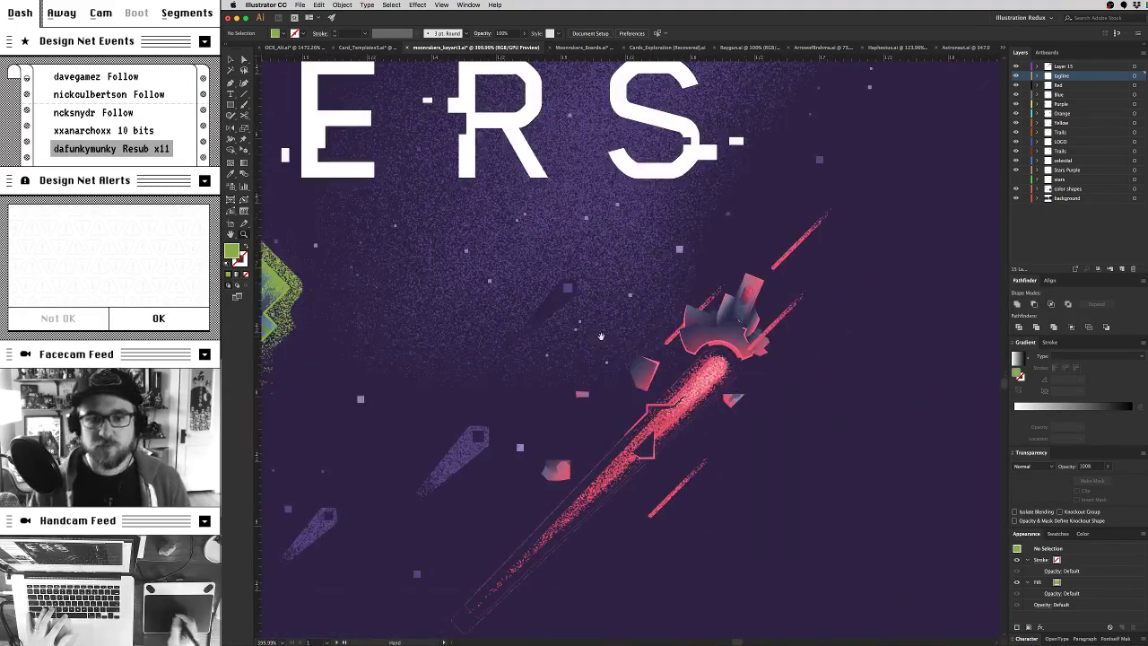
Step: Look over the complete Moonrakers key art with all five ships and the title in view
key(super+space)
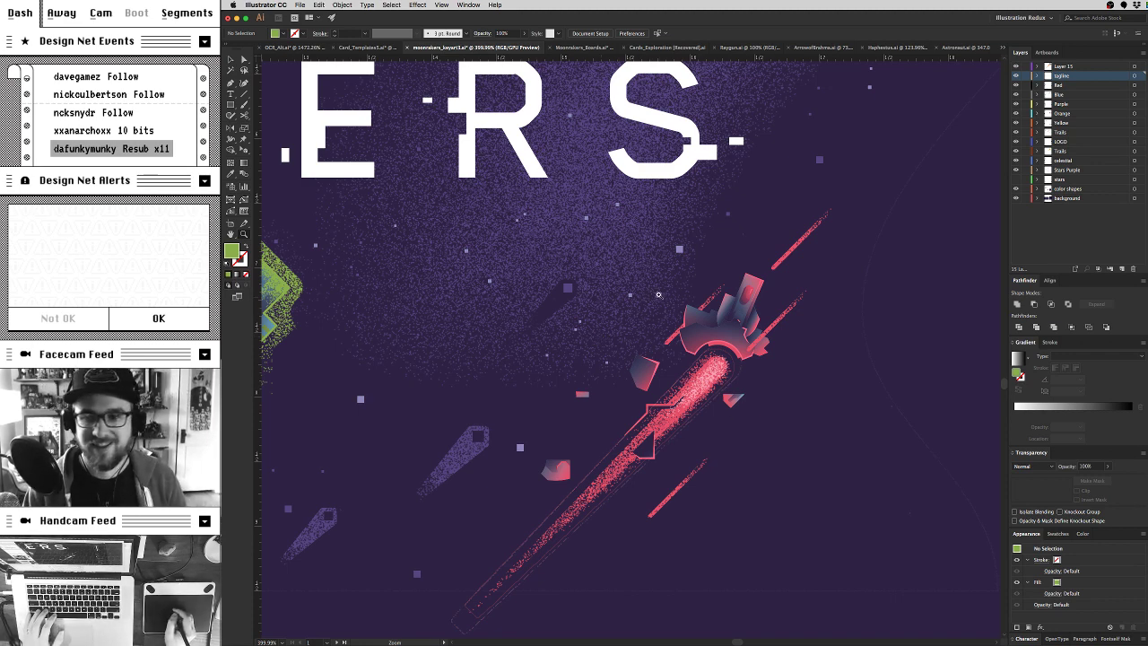
drag(640, 270, 699, 466)
drag(731, 510, 732, 510)
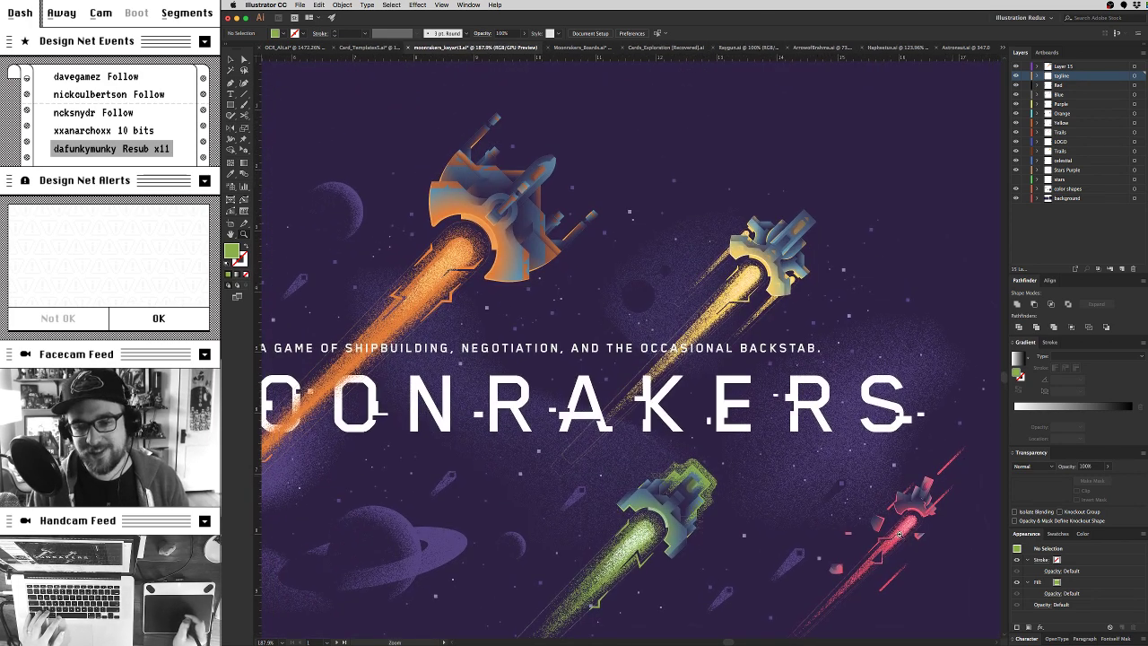
drag(906, 505, 694, 475)
click(636, 417)
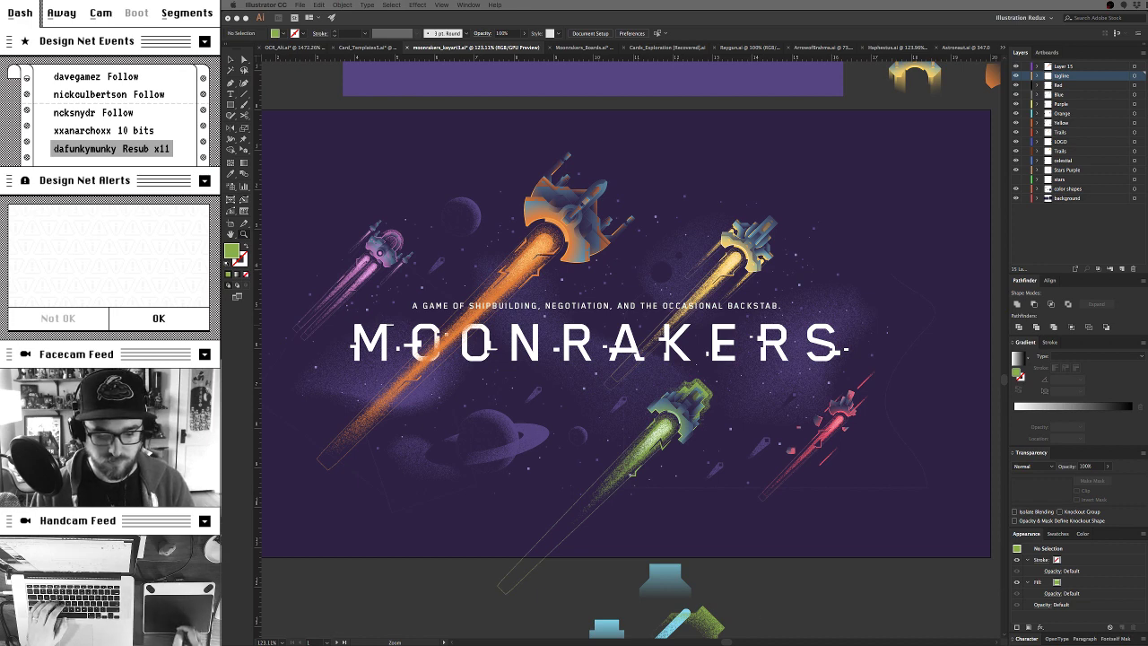
Step: Switch to Chrome, open the ARSP Pinterest board in a new tab and view its Andromeda Strain people tracker pin
key(super+Tab)
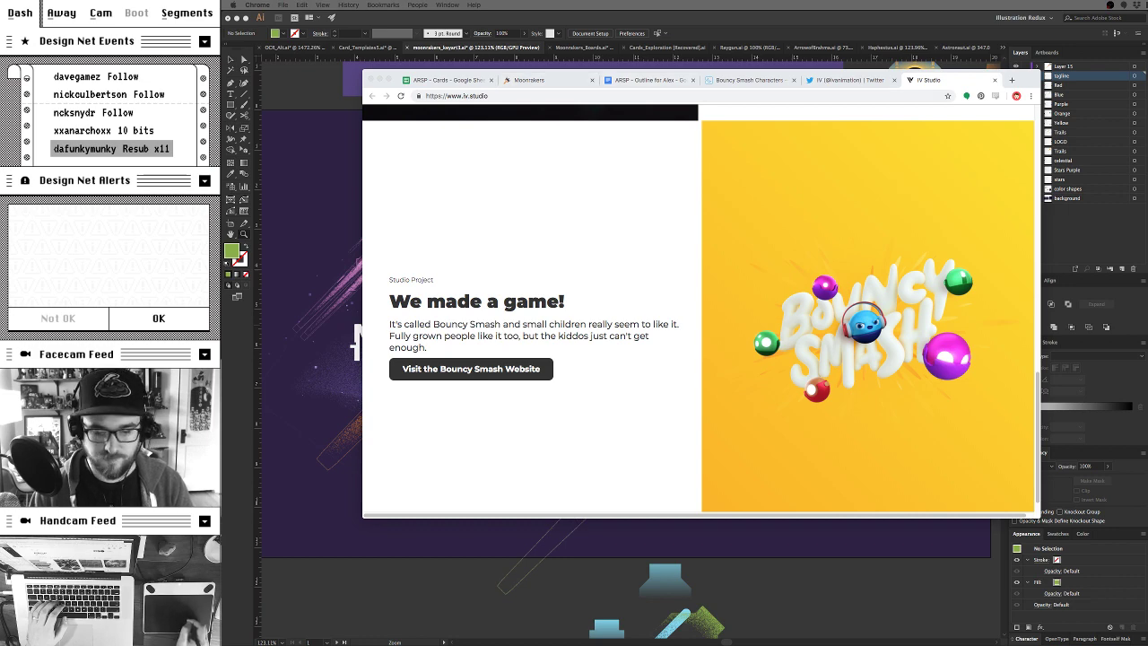
drag(928, 79, 1008, 81)
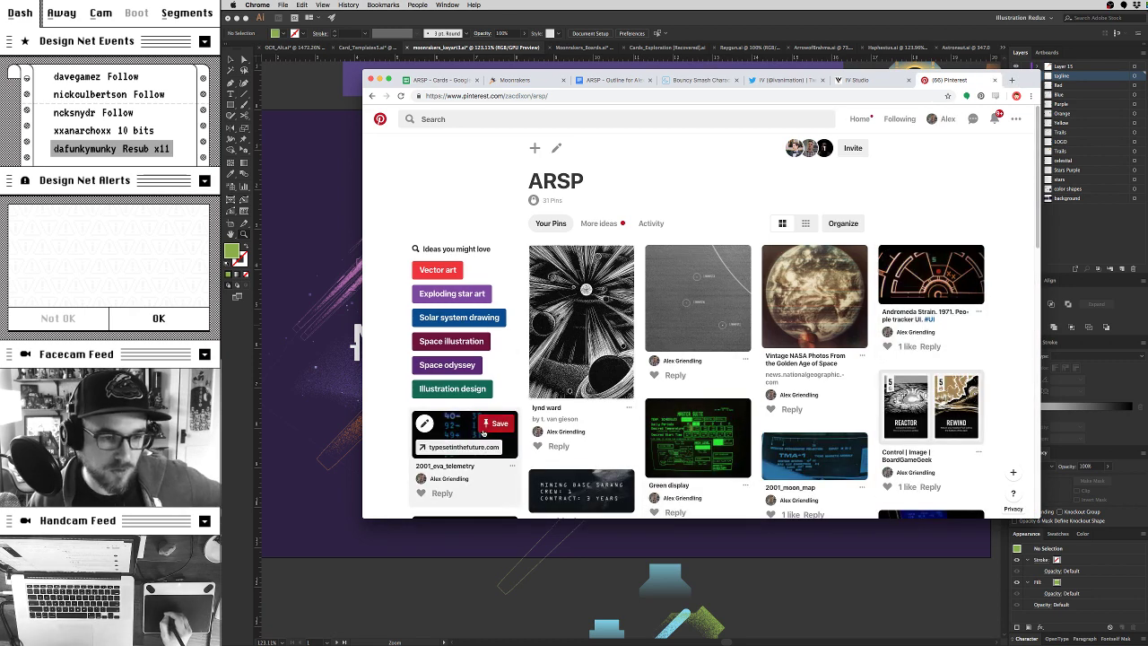
click(933, 280)
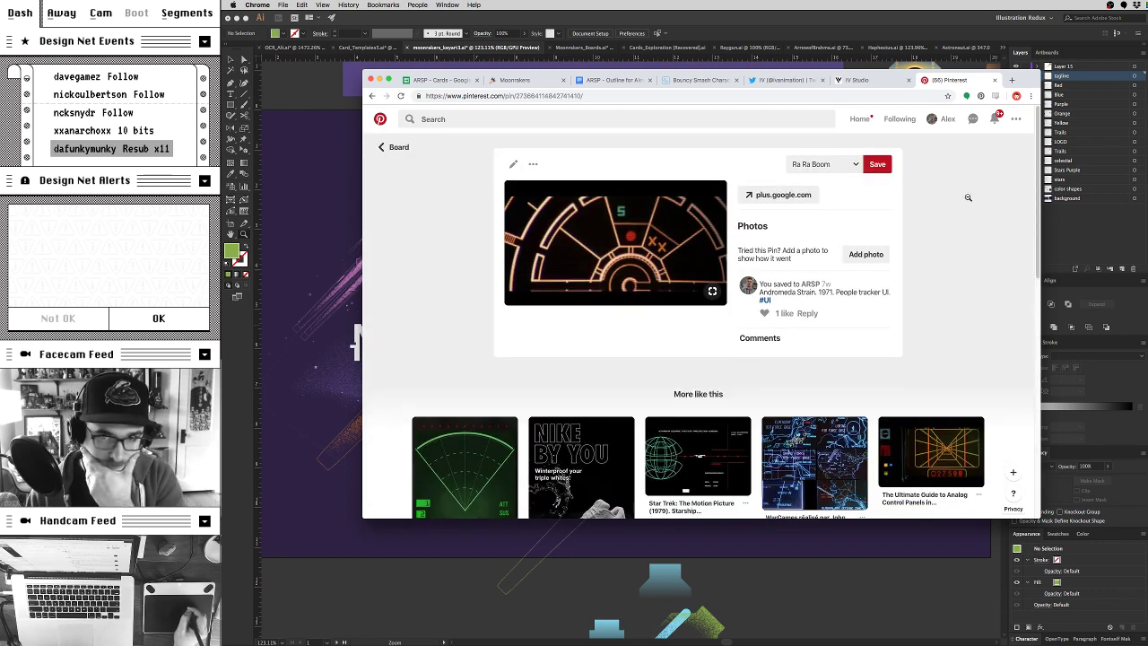
click(399, 148)
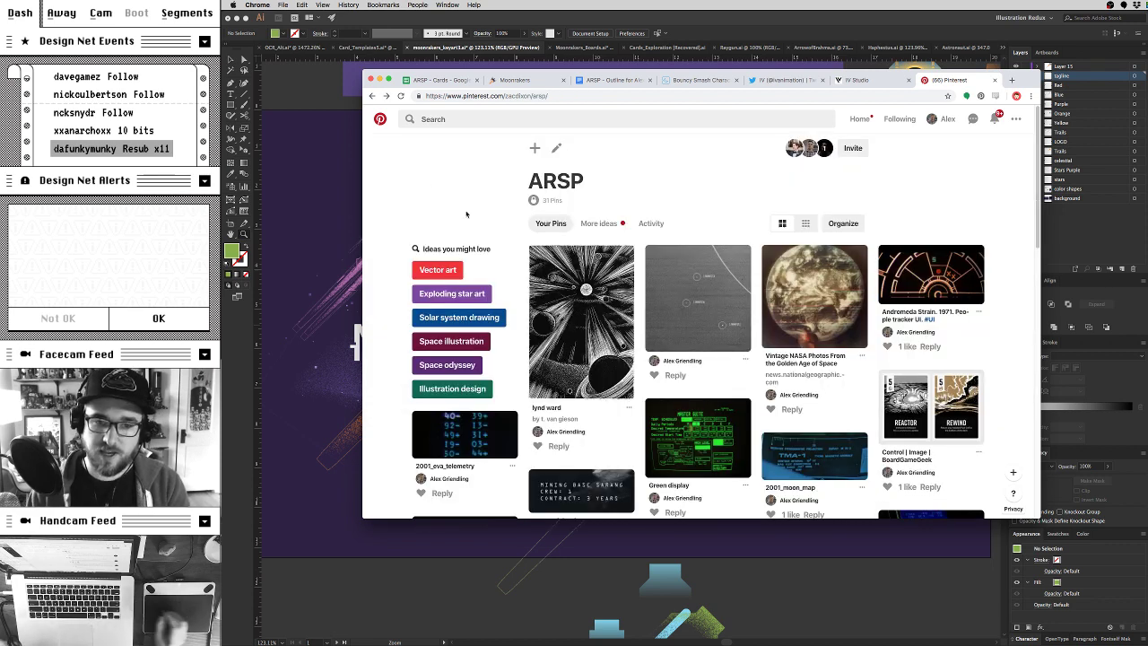
Step: Open the pin "12 'Futuristic' Worlds Where Everybody Uses Obsolete Technology" and narrow the browser window to uncover the key art
scroll(735, 296, down, 3)
scroll(734, 296, down, 3)
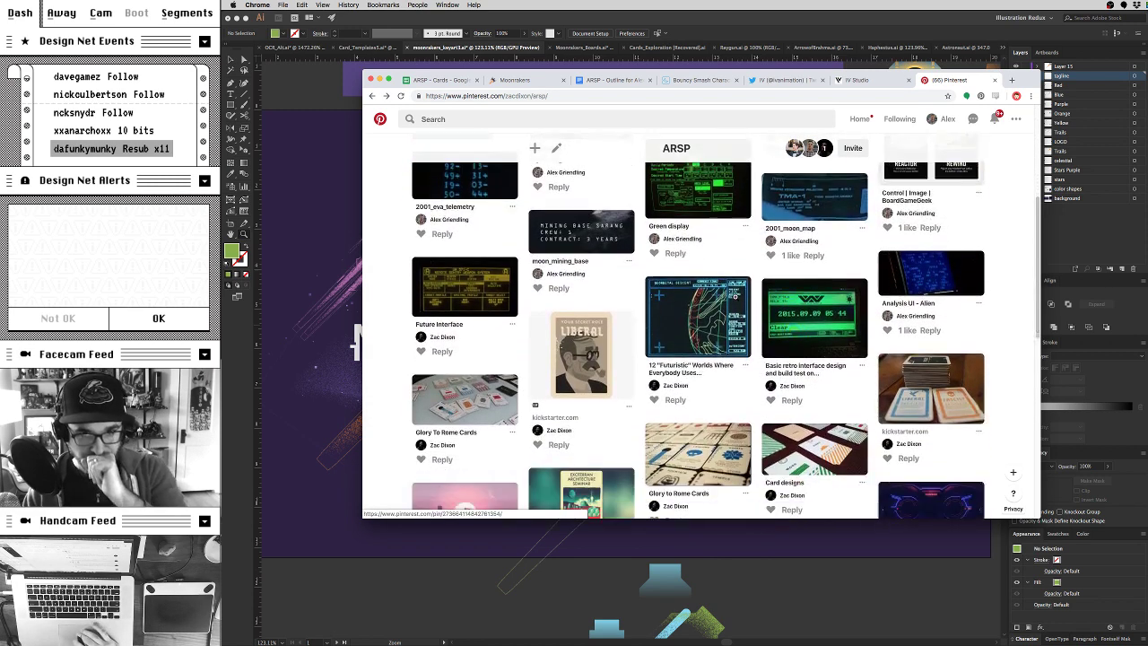
click(737, 300)
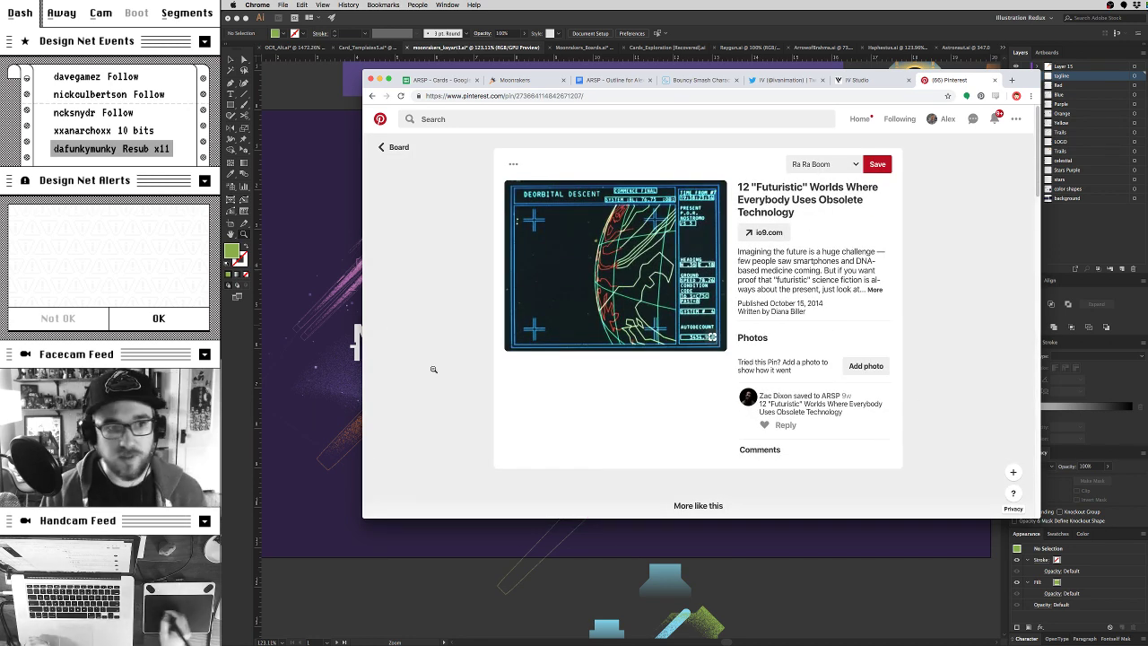
drag(379, 331, 707, 330)
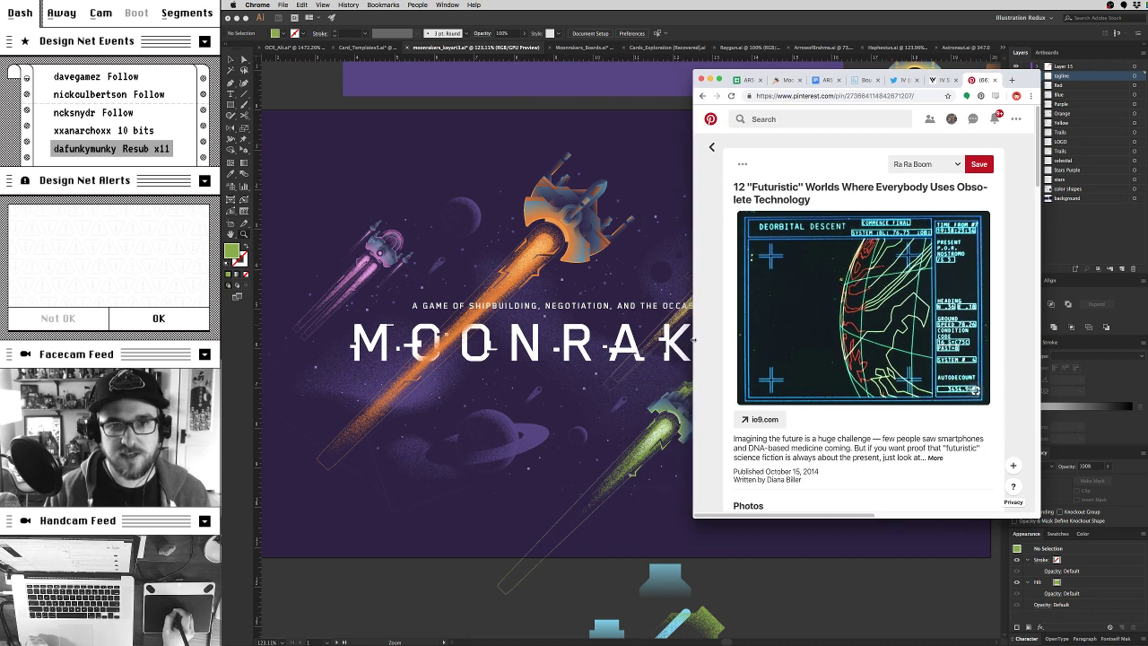
Step: Return to the ARSP board and look through its retro interface and card design references
click(710, 147)
scroll(844, 324, down, 15)
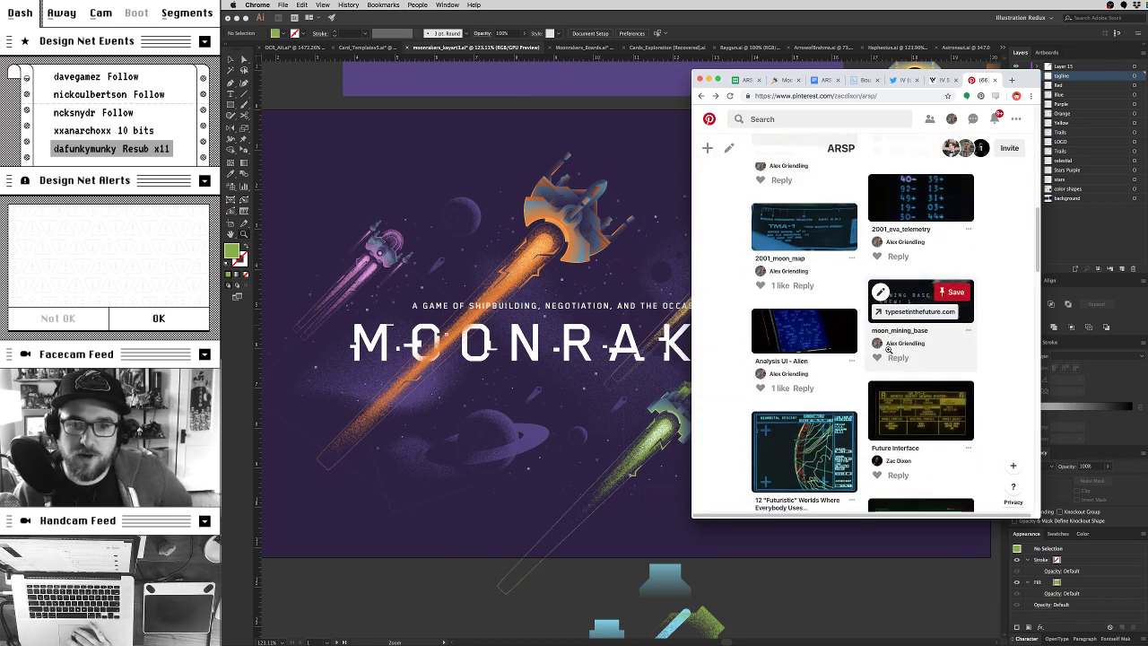
scroll(889, 352, down, 4)
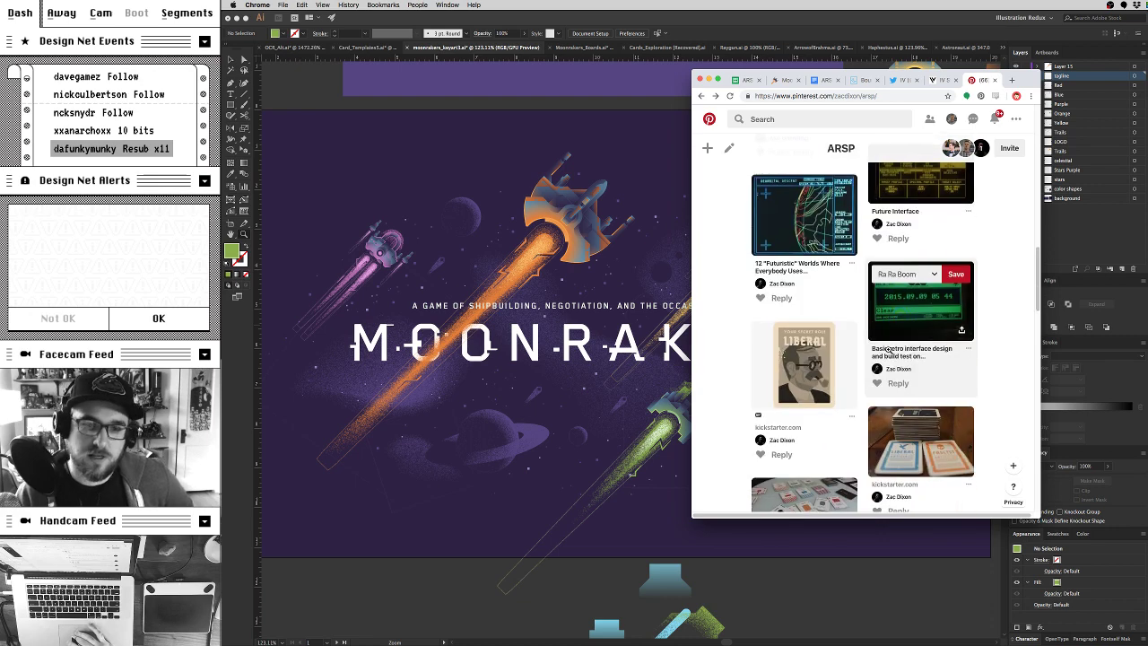
scroll(888, 352, down, 8)
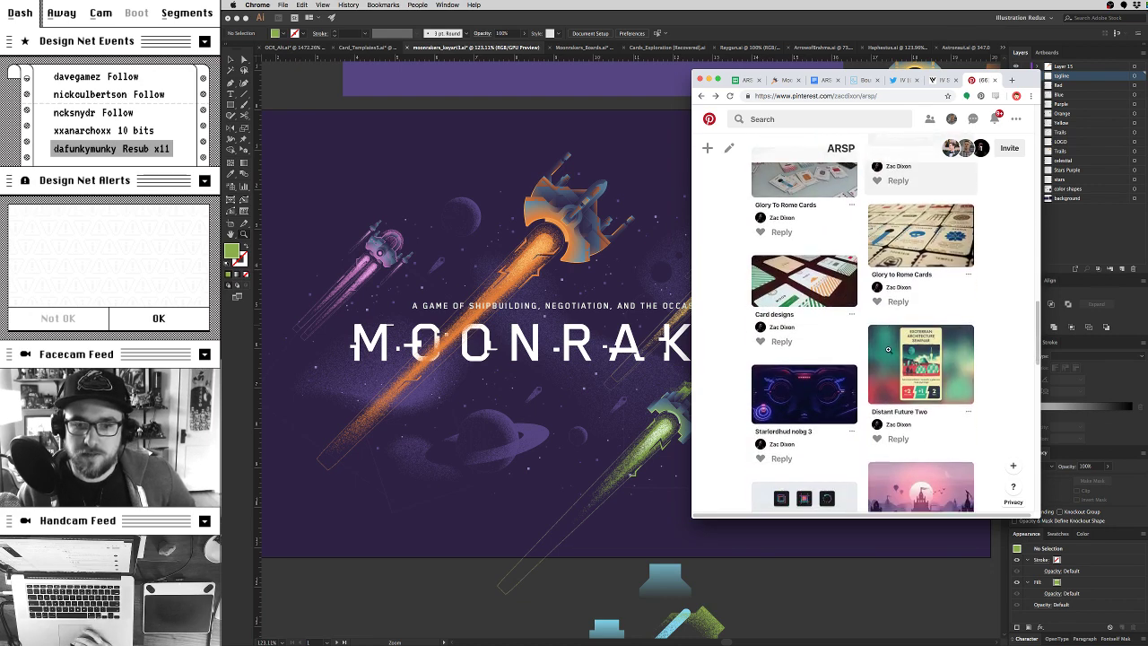
scroll(889, 352, down, 4)
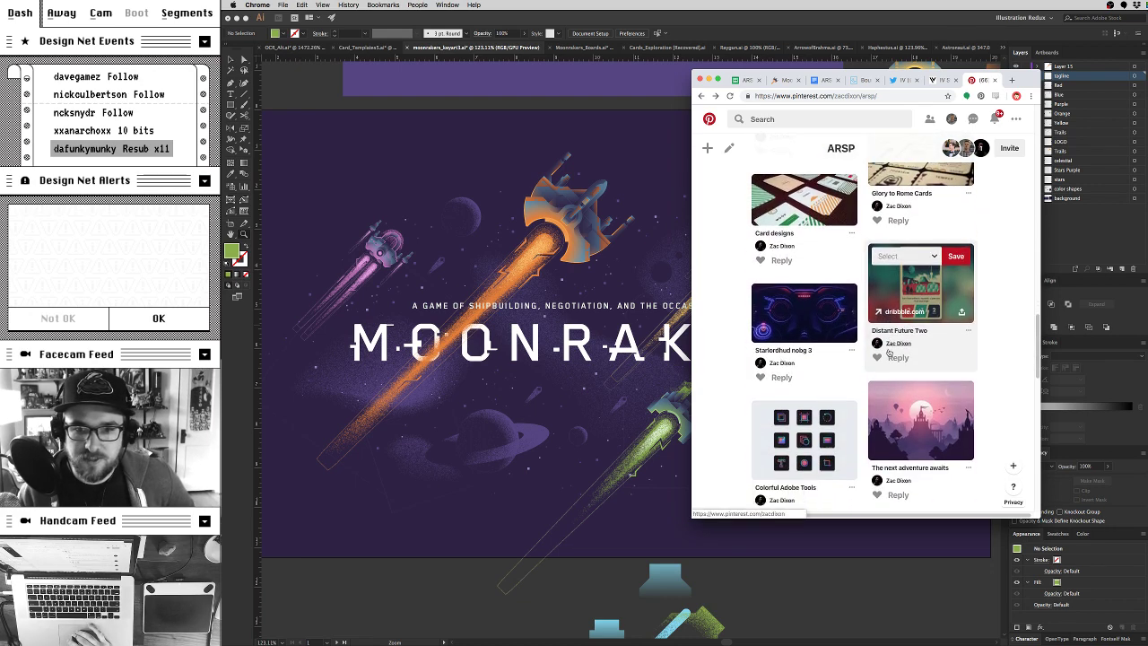
Step: Look through the illustrations further down the ARSP board and view the Obelisk and Raygun pins, returning to the board
scroll(889, 352, down, 7)
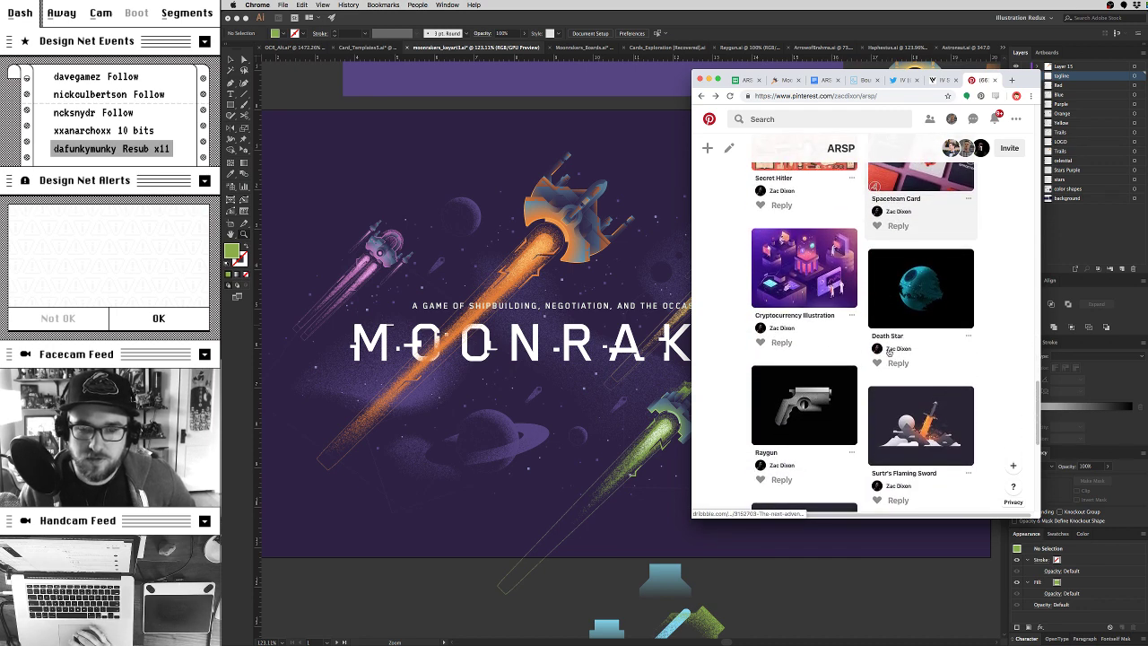
scroll(903, 408, down, 2)
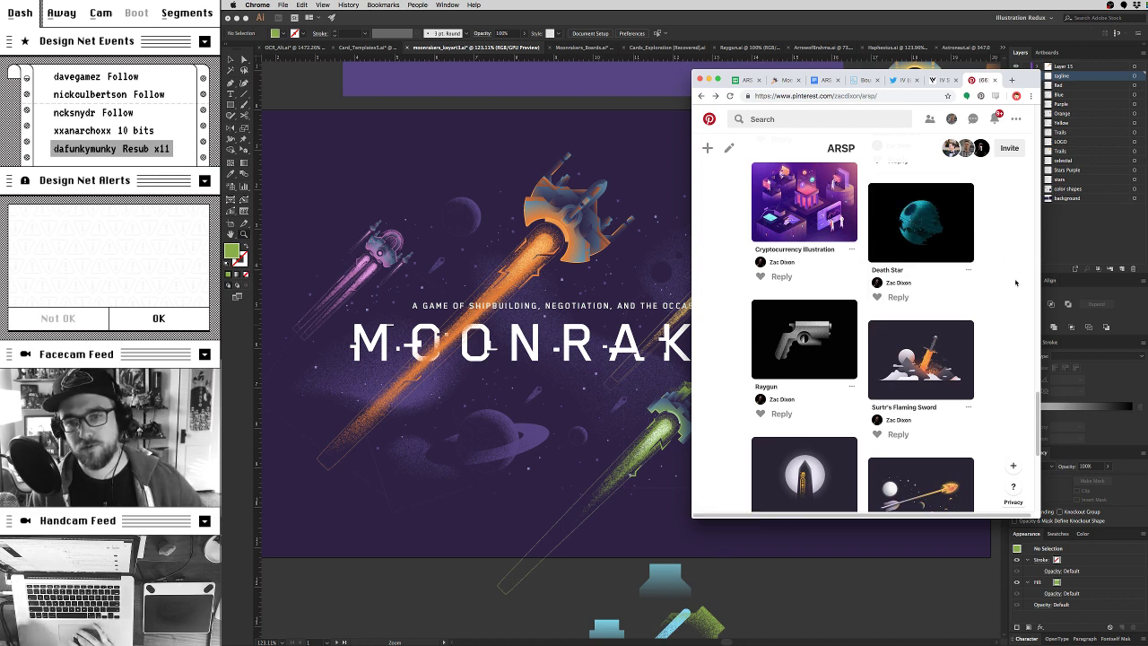
scroll(960, 309, down, 2)
scroll(951, 269, down, 1)
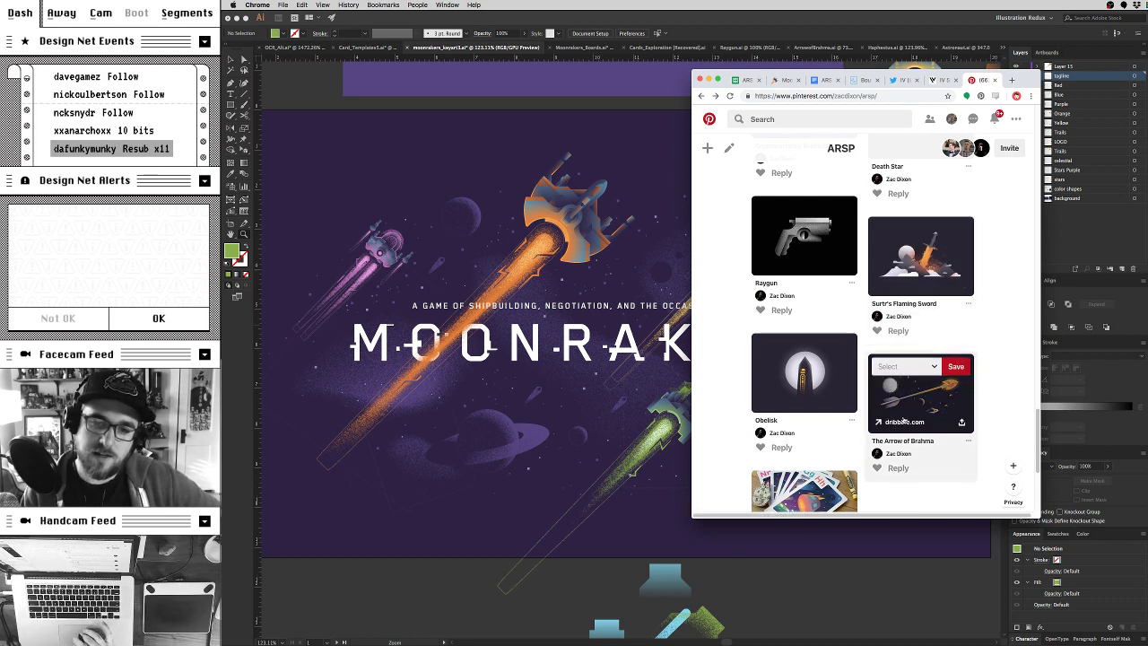
click(816, 381)
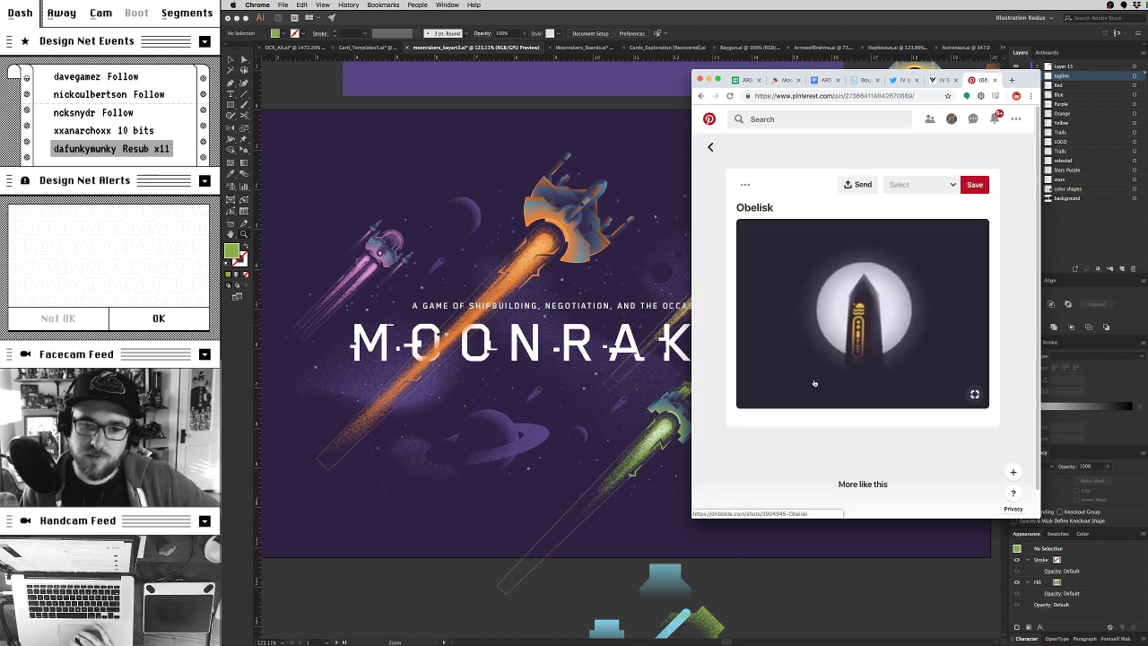
click(709, 148)
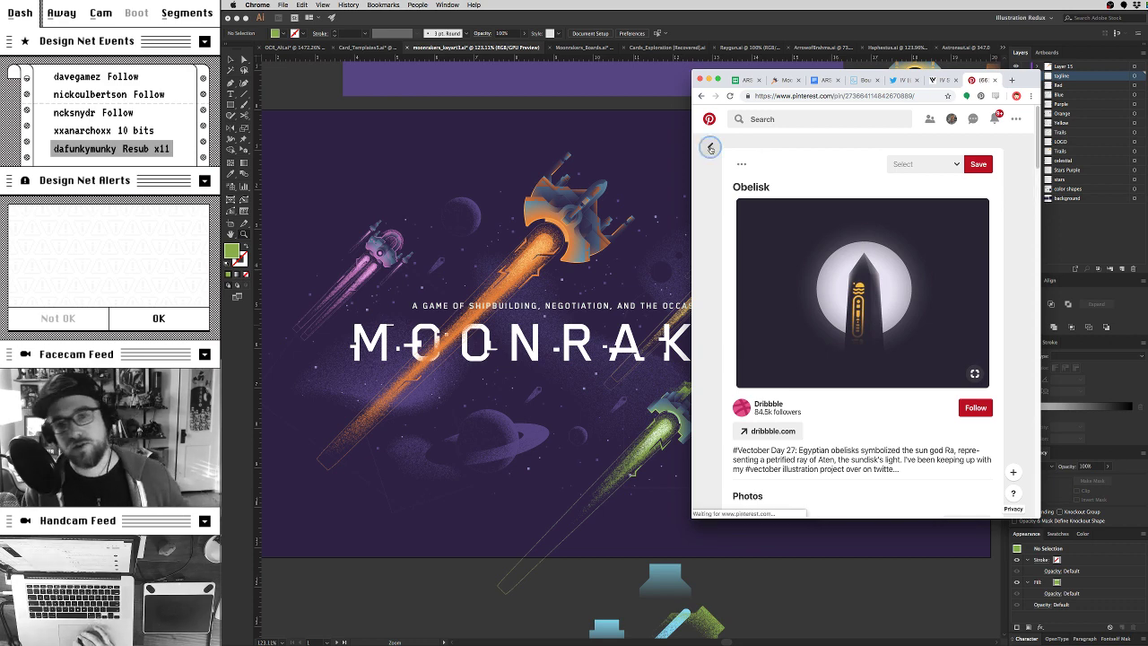
click(833, 248)
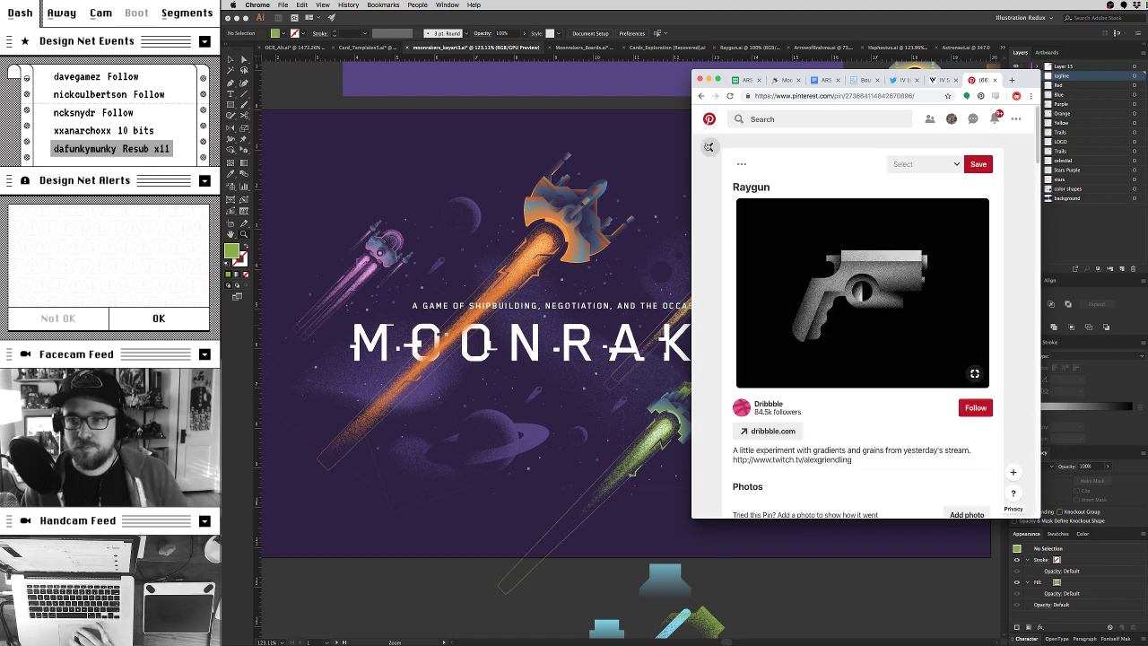
click(708, 147)
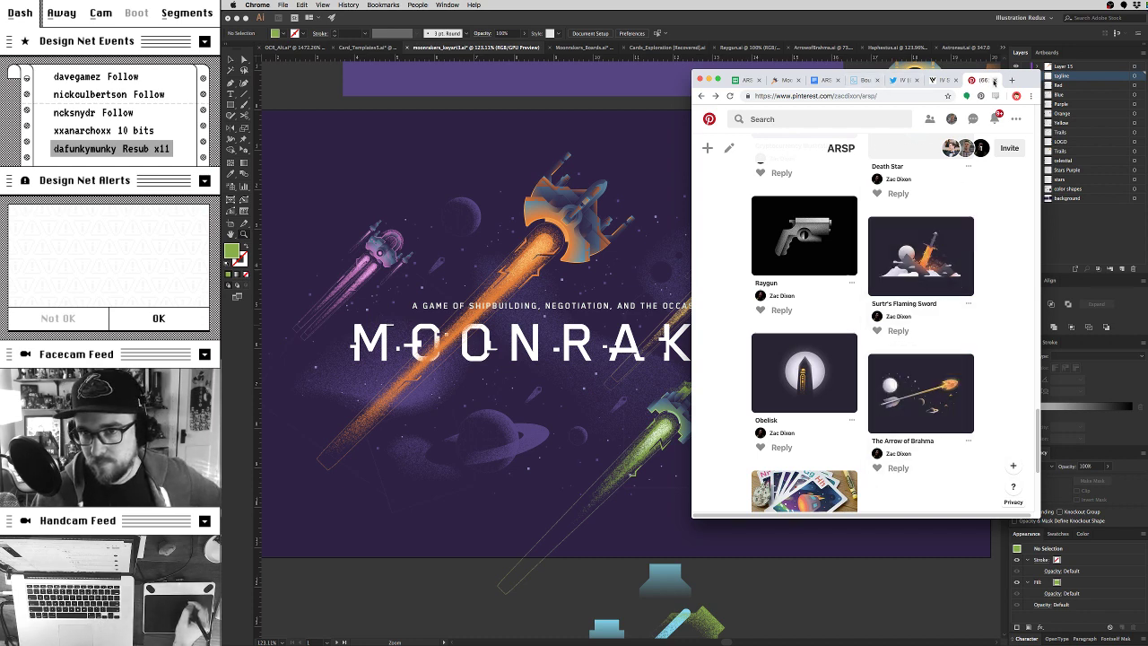
Step: Switch to Illustrator and view the Raygun and Arrow of Brahma illustrations up close in their own documents
click(860, 25)
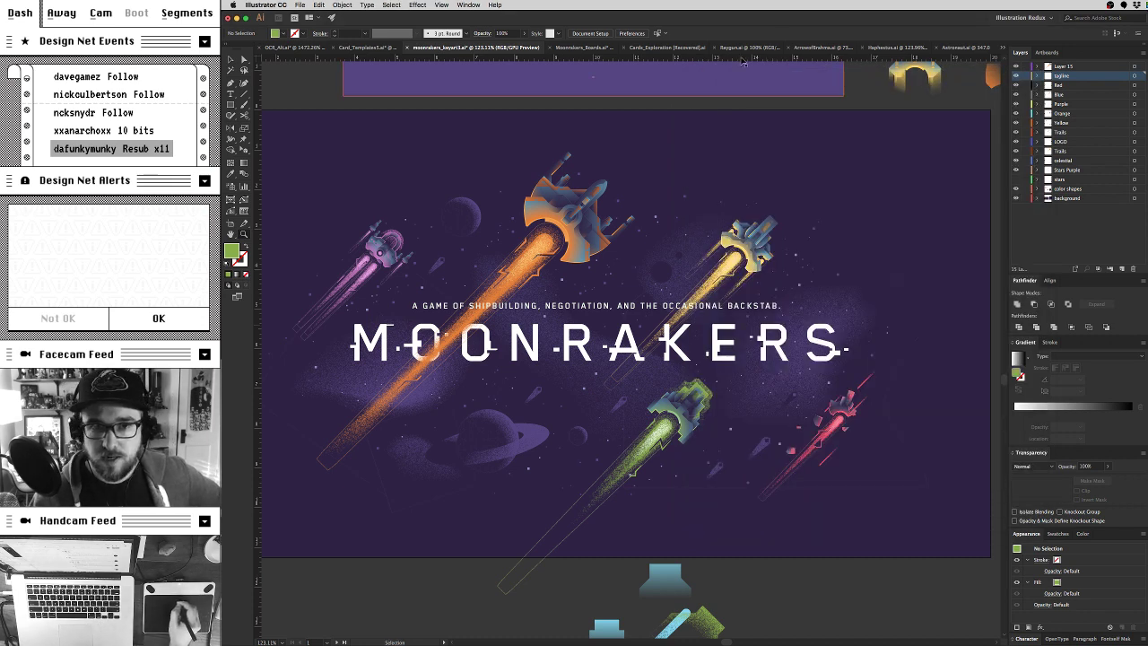
click(717, 48)
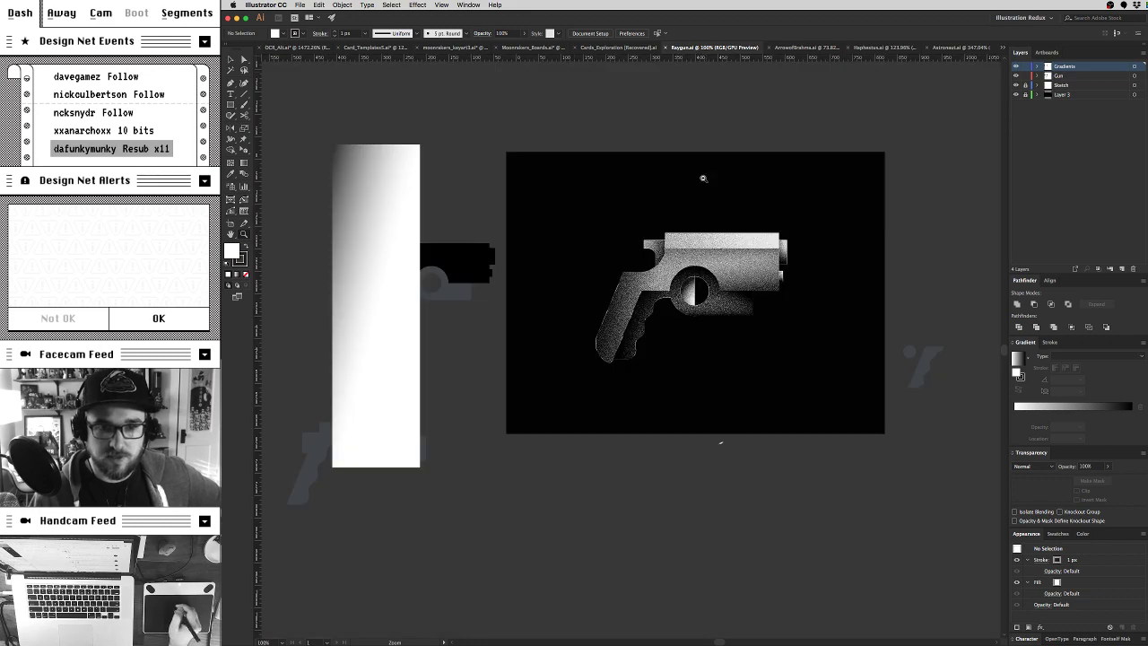
drag(711, 239, 731, 298)
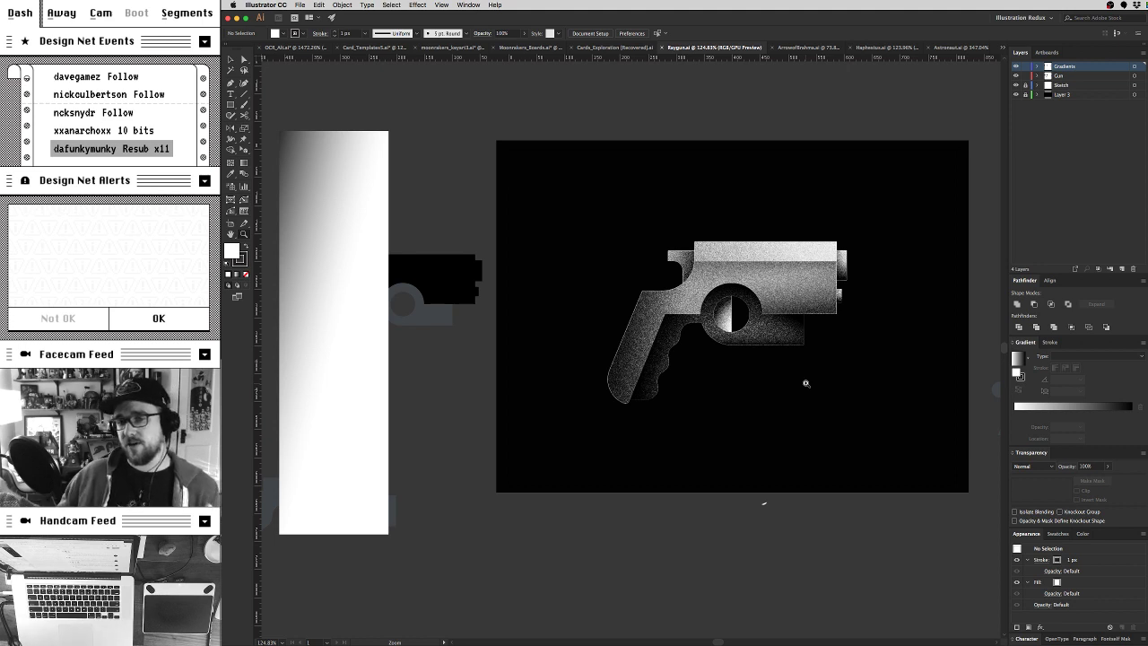
key(v)
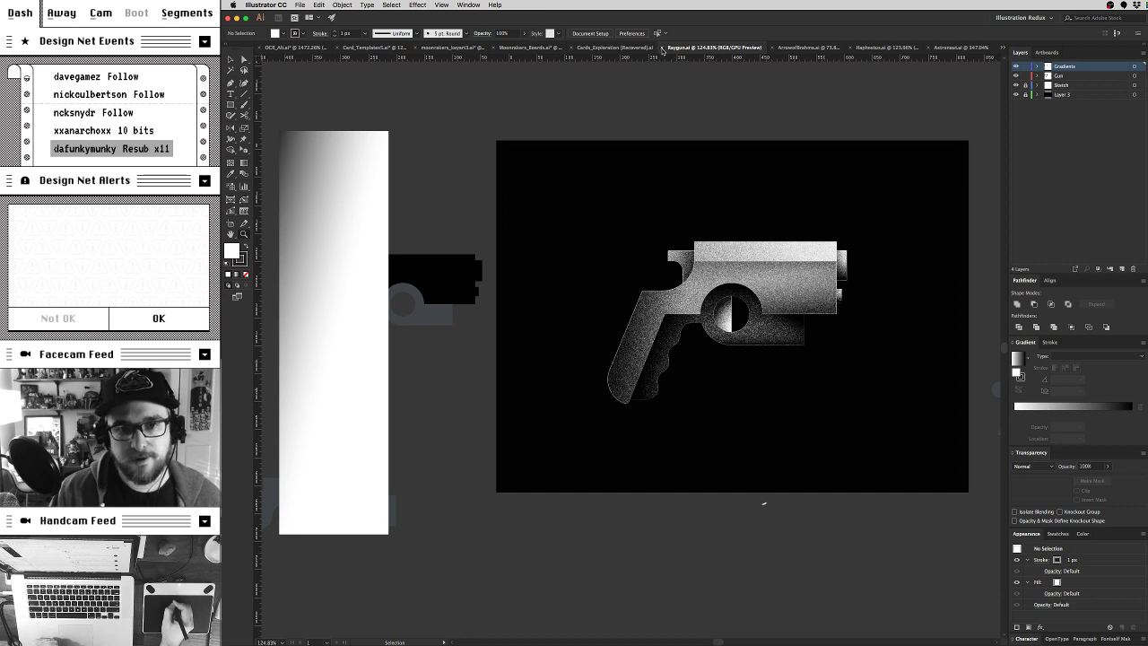
click(804, 50)
drag(642, 363, 745, 337)
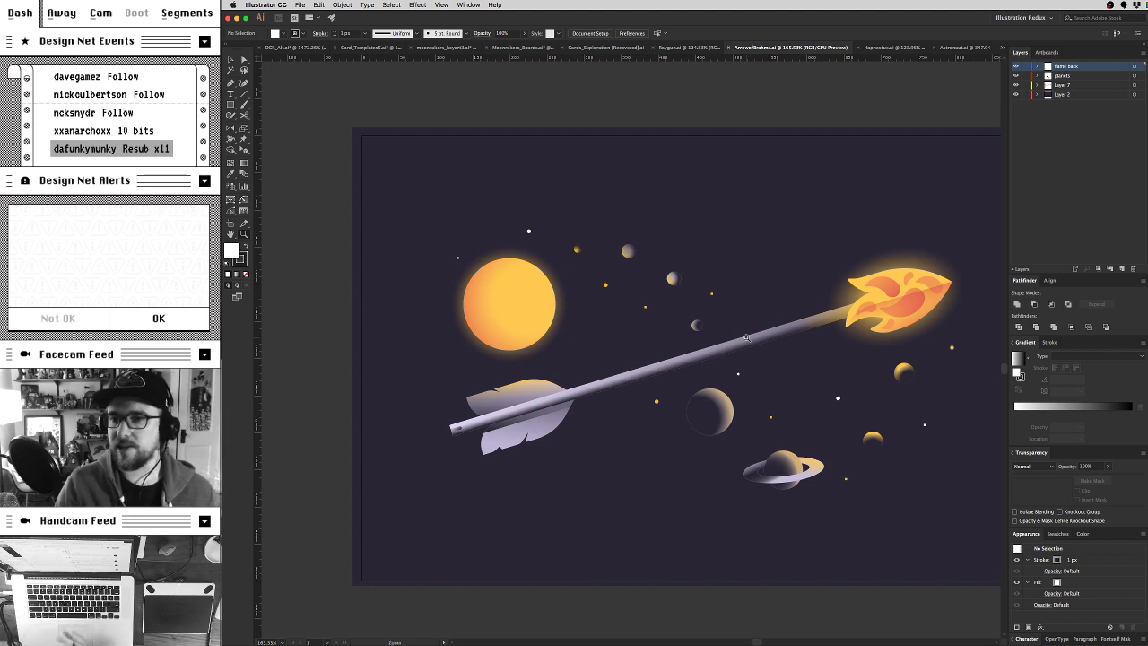
Step: Open the glowing tongs and anvil illustration, preview it in Save for Web at 200% and close the preview without exporting
click(879, 49)
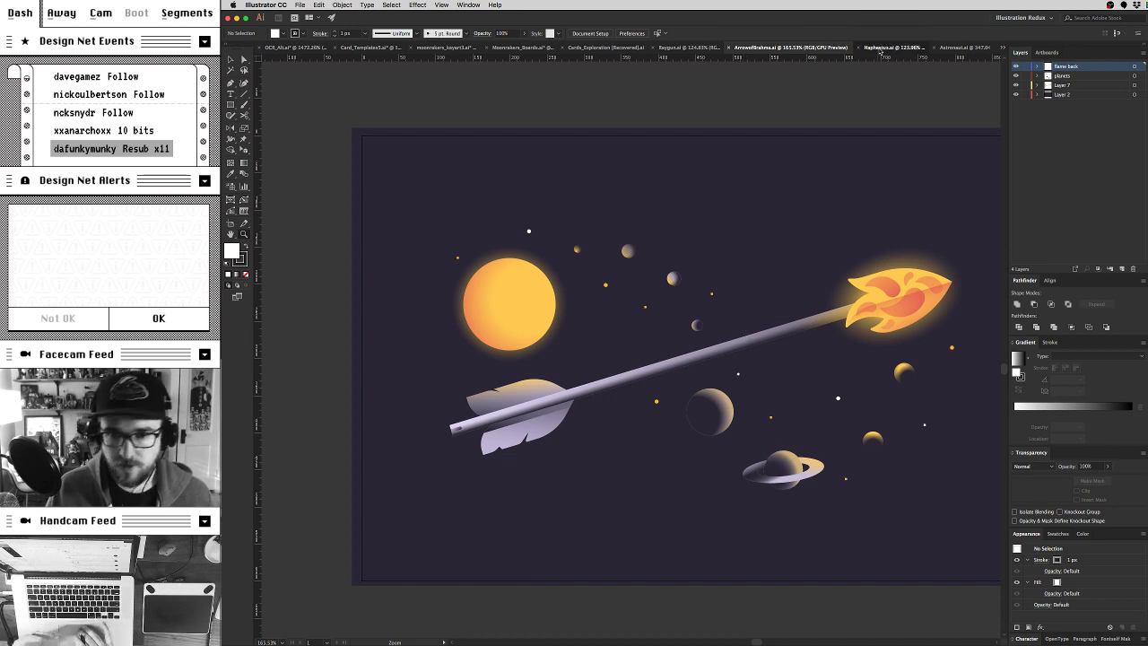
scroll(612, 219, up, 5)
scroll(613, 219, left, 3)
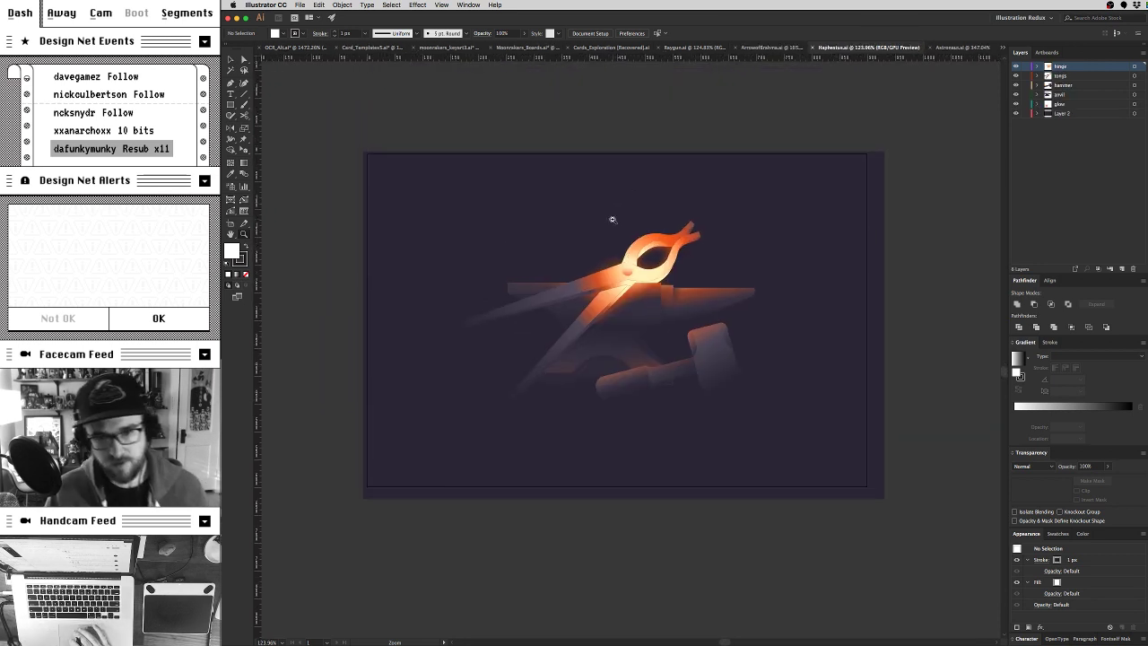
key(super+alt+shift+s)
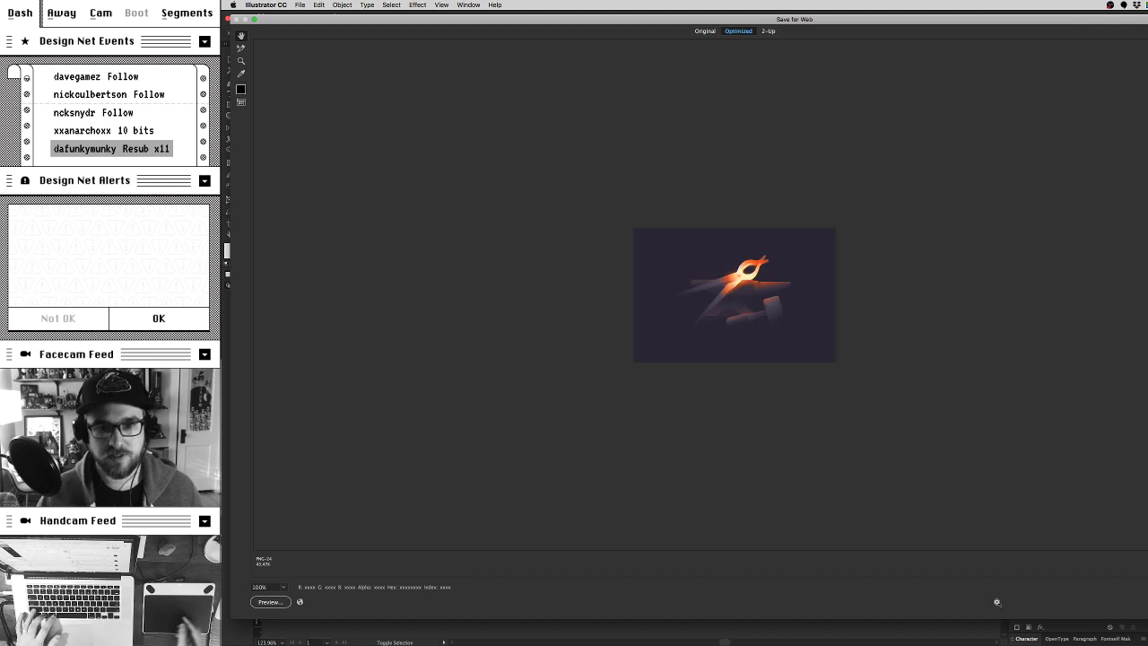
key(super+equal)
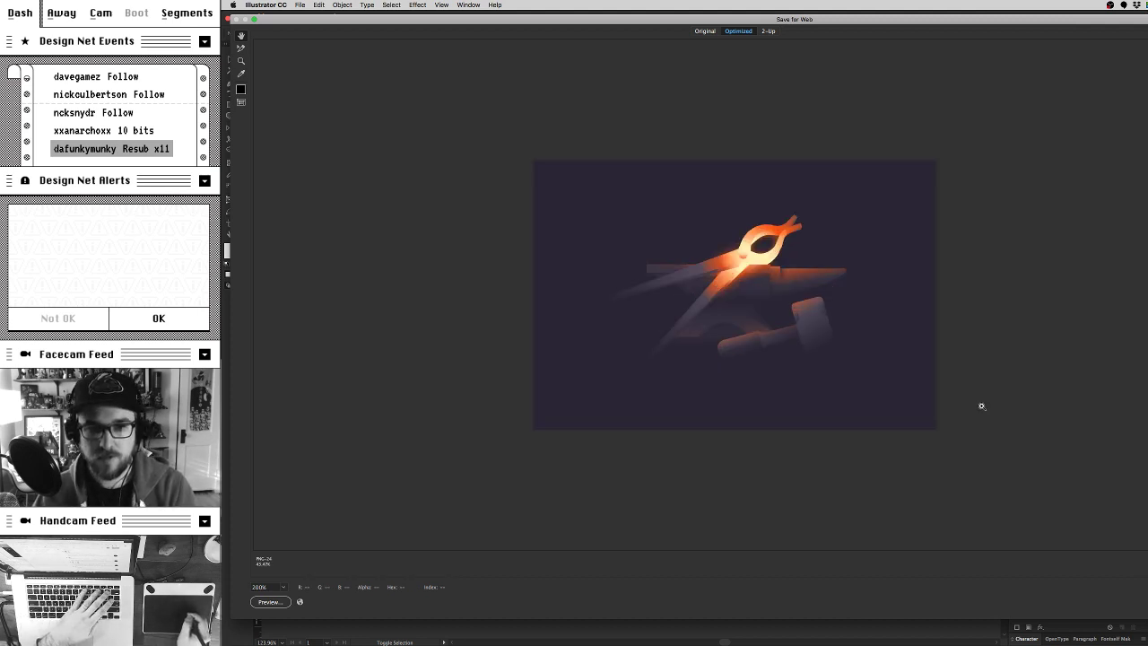
key(super+equal)
key(super+minus)
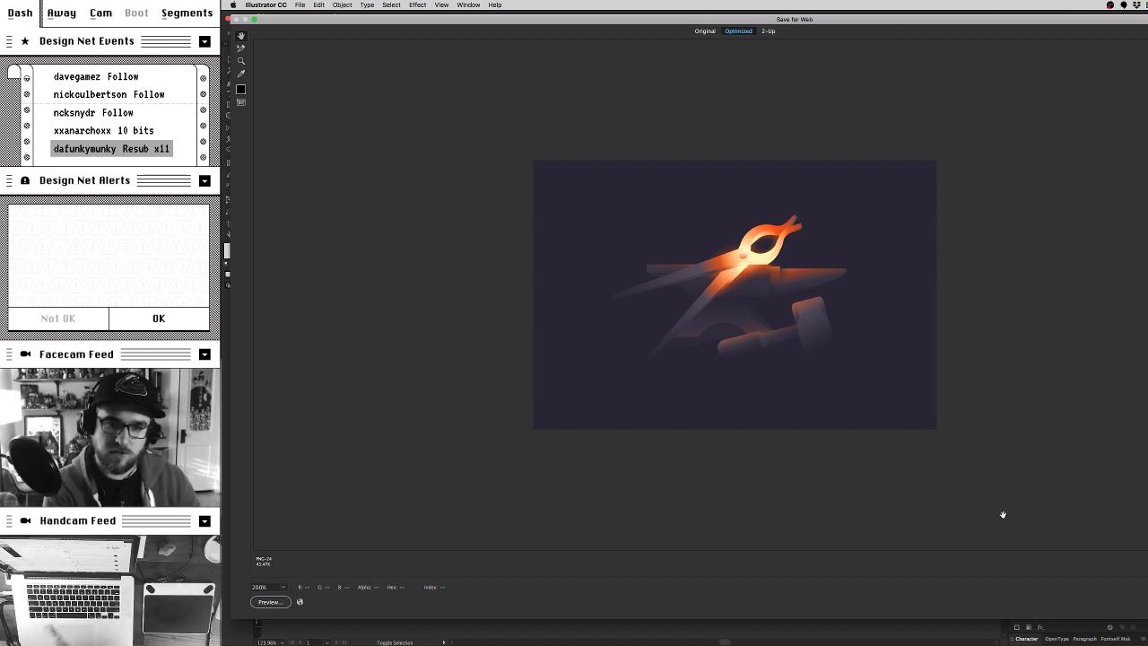
key(Escape)
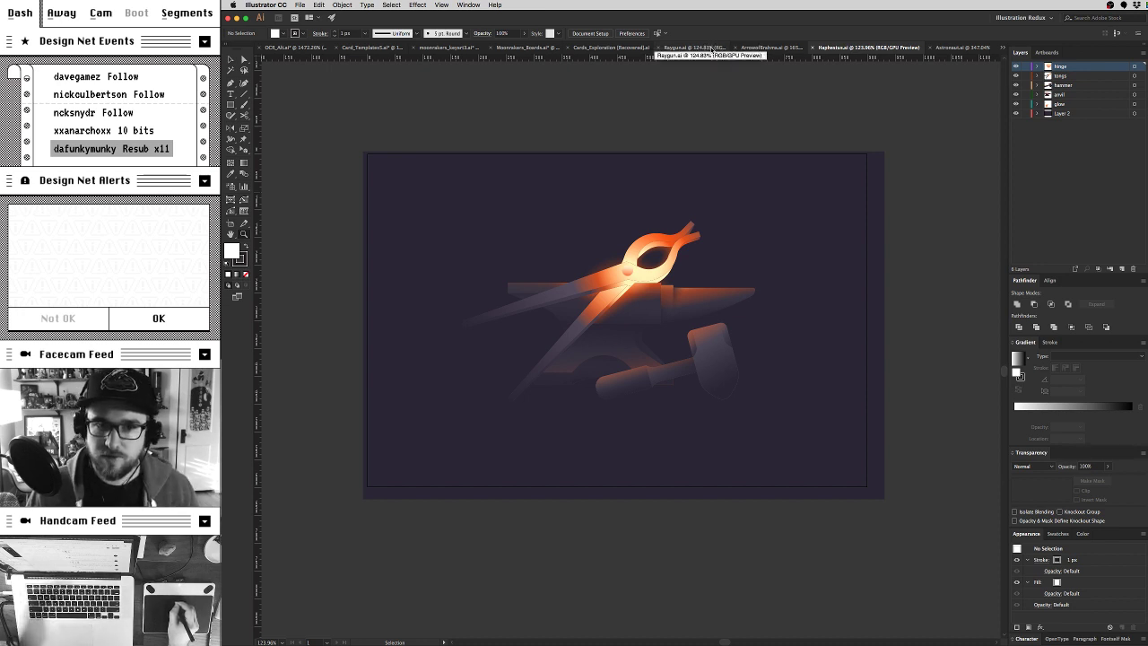
Step: Review the raygun, arrow and forge illustrations again and examine the grainy shading on the Astronaut alphabet card
click(714, 48)
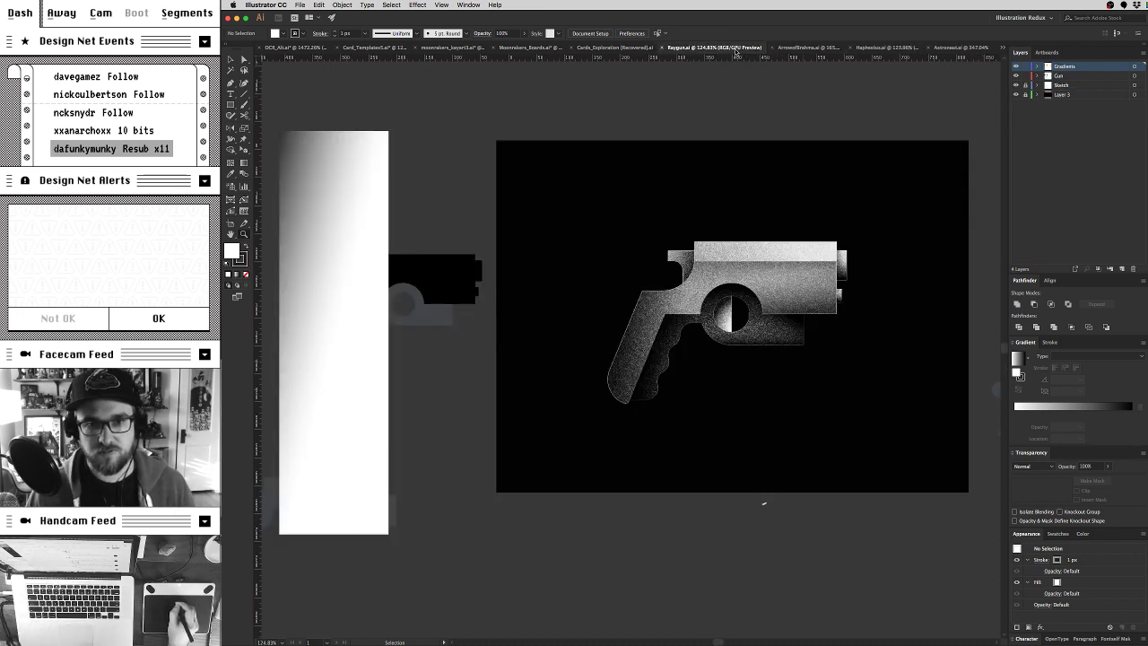
click(789, 48)
click(892, 48)
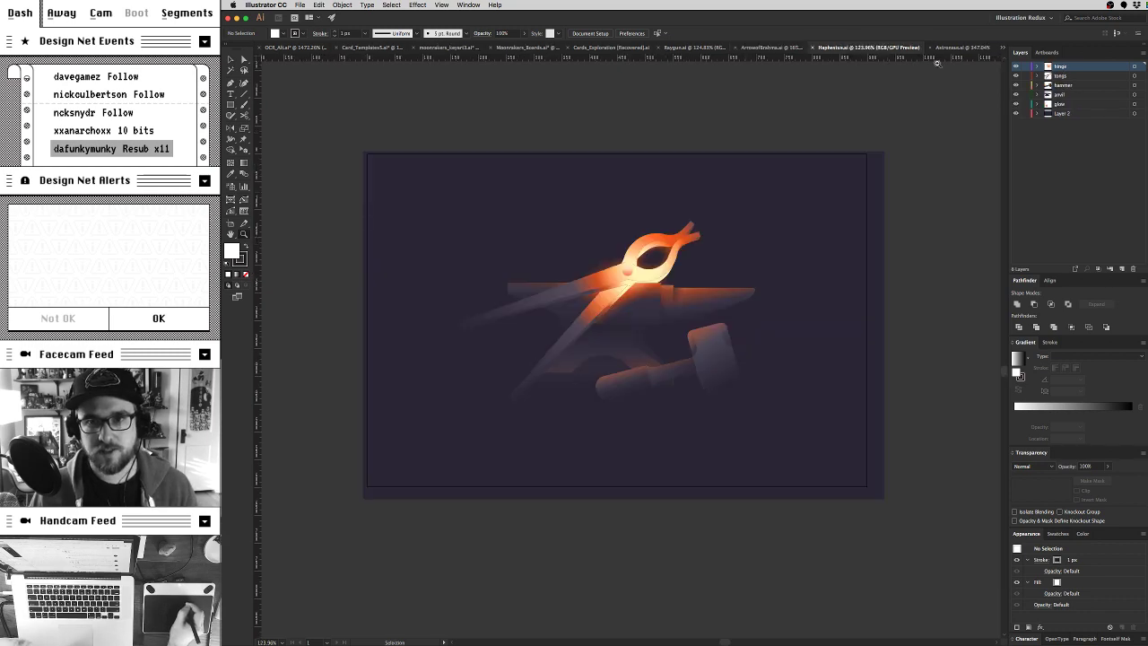
click(955, 48)
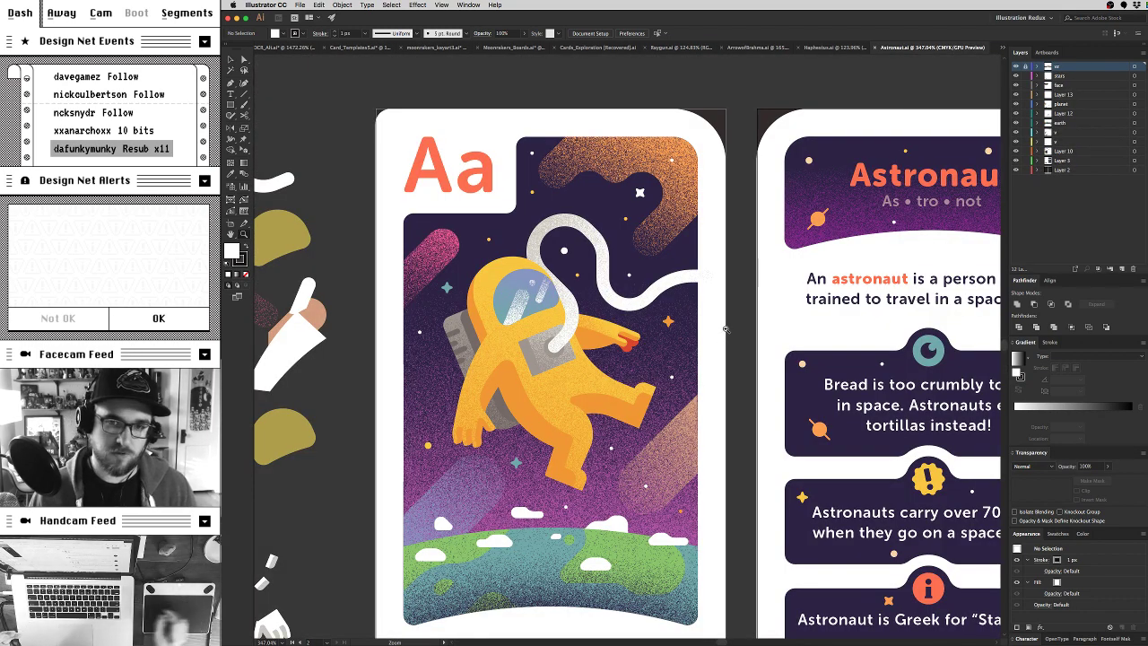
scroll(751, 319, down, 2)
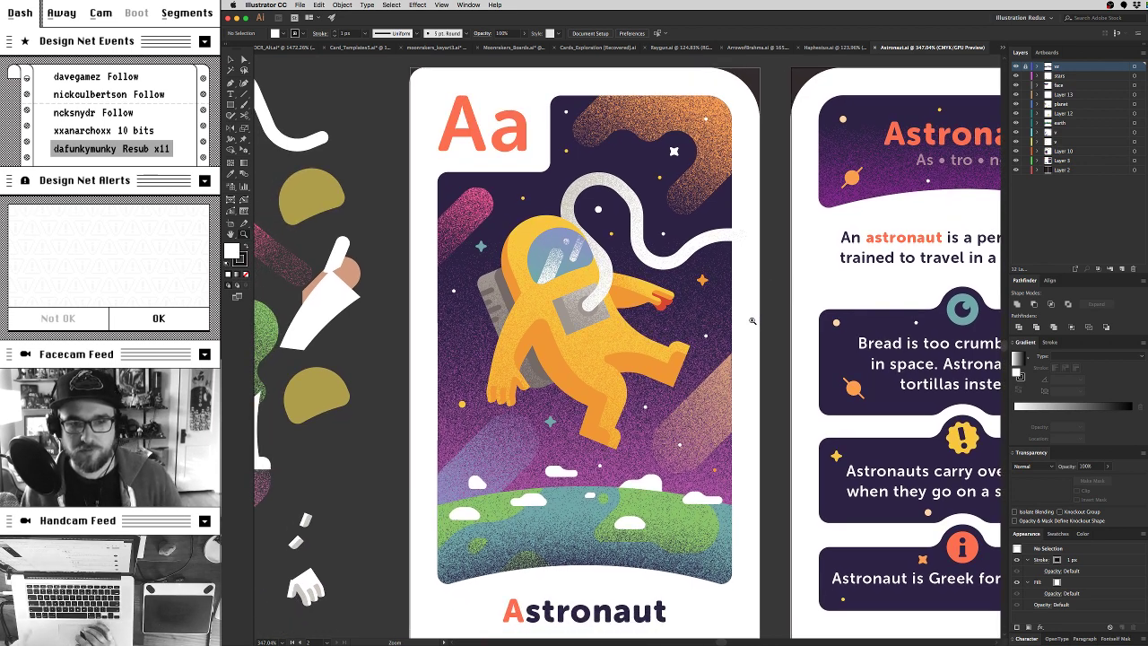
scroll(751, 319, left, 2)
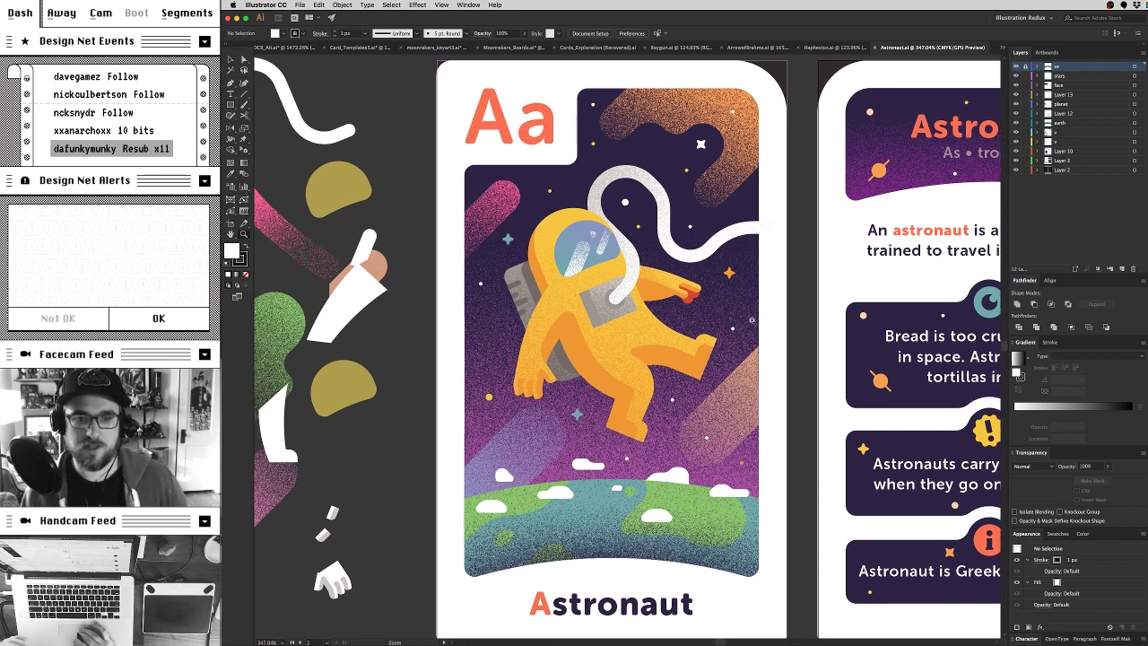
click(668, 46)
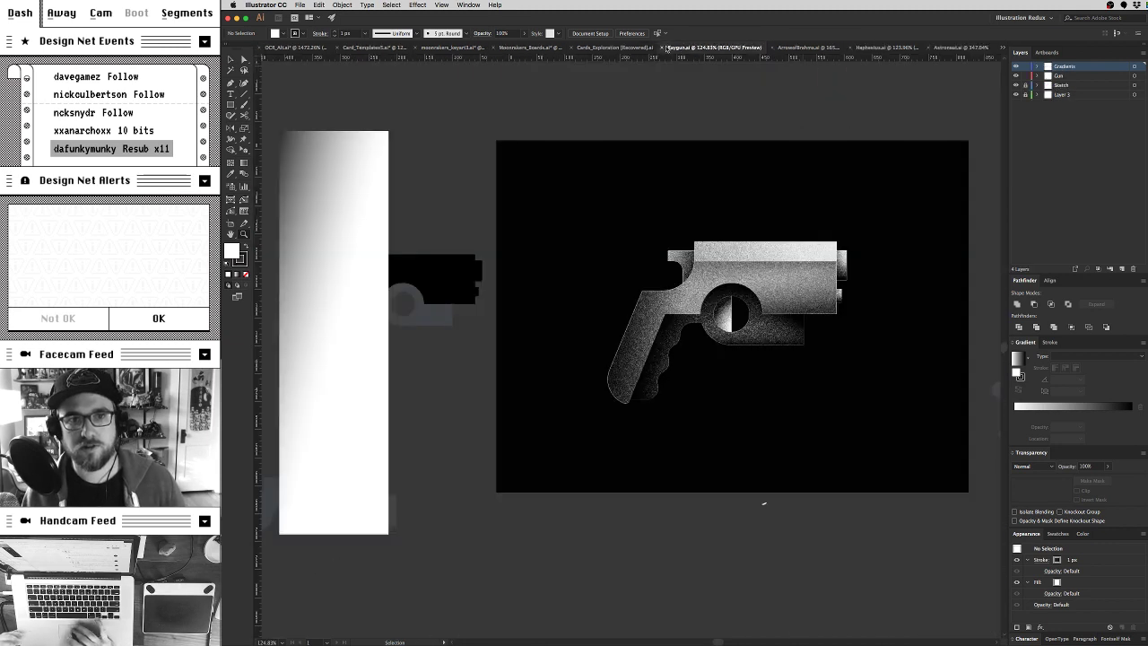
click(942, 49)
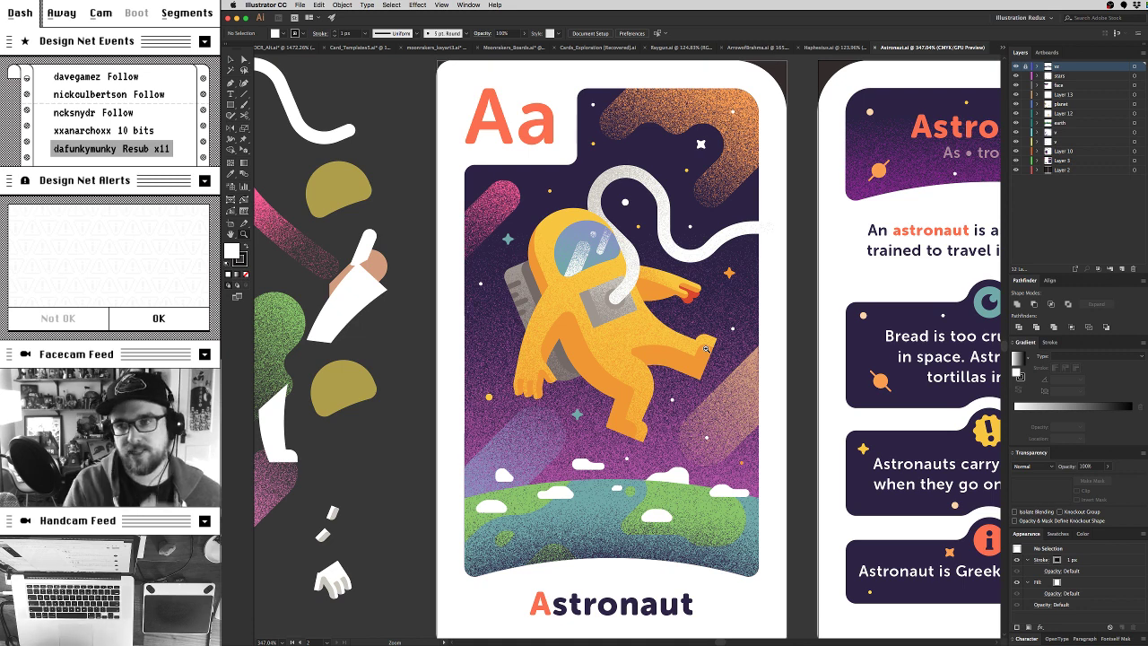
Step: Close the Astronaut, Raygun, Arrow of Brahma and glowing tongs documents
click(873, 50)
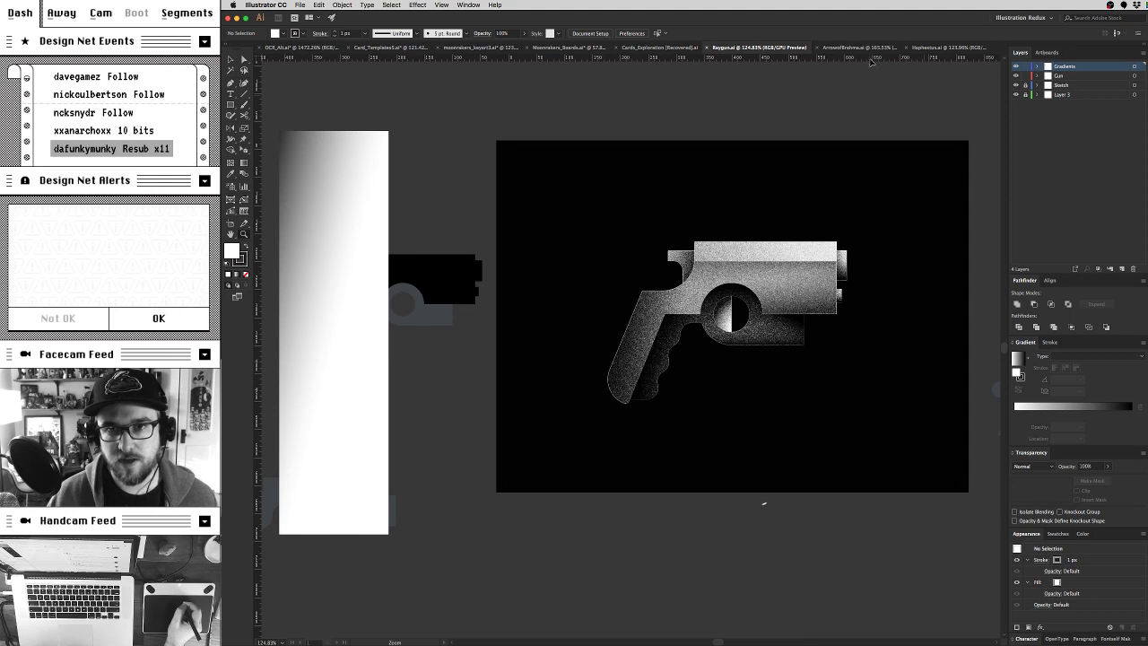
click(707, 49)
click(779, 49)
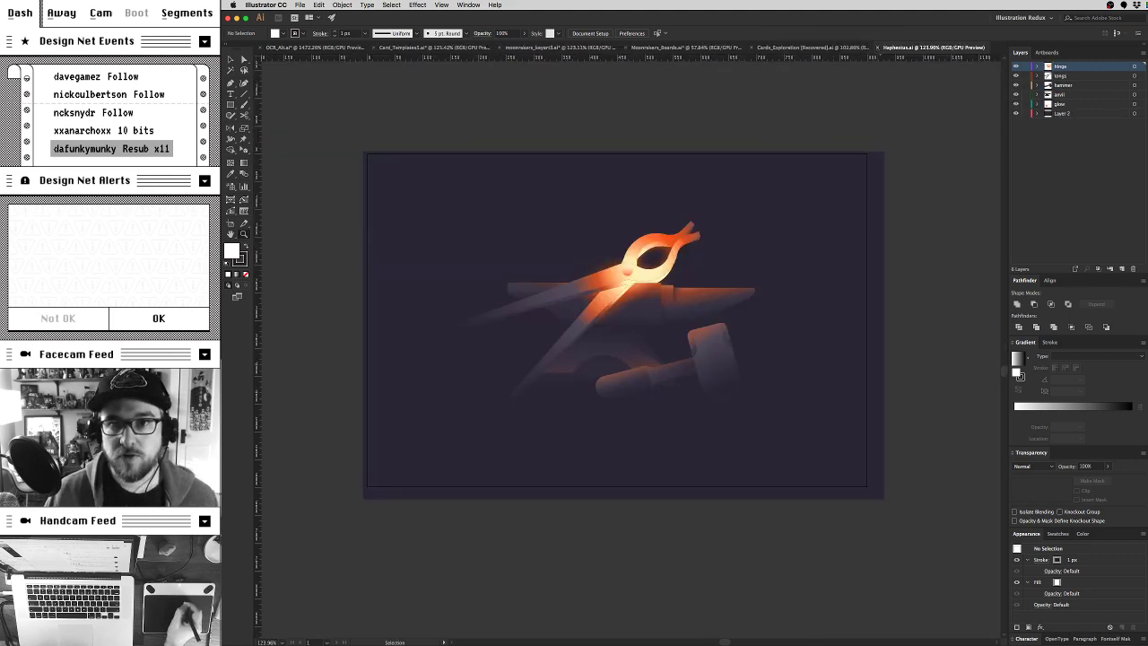
click(878, 46)
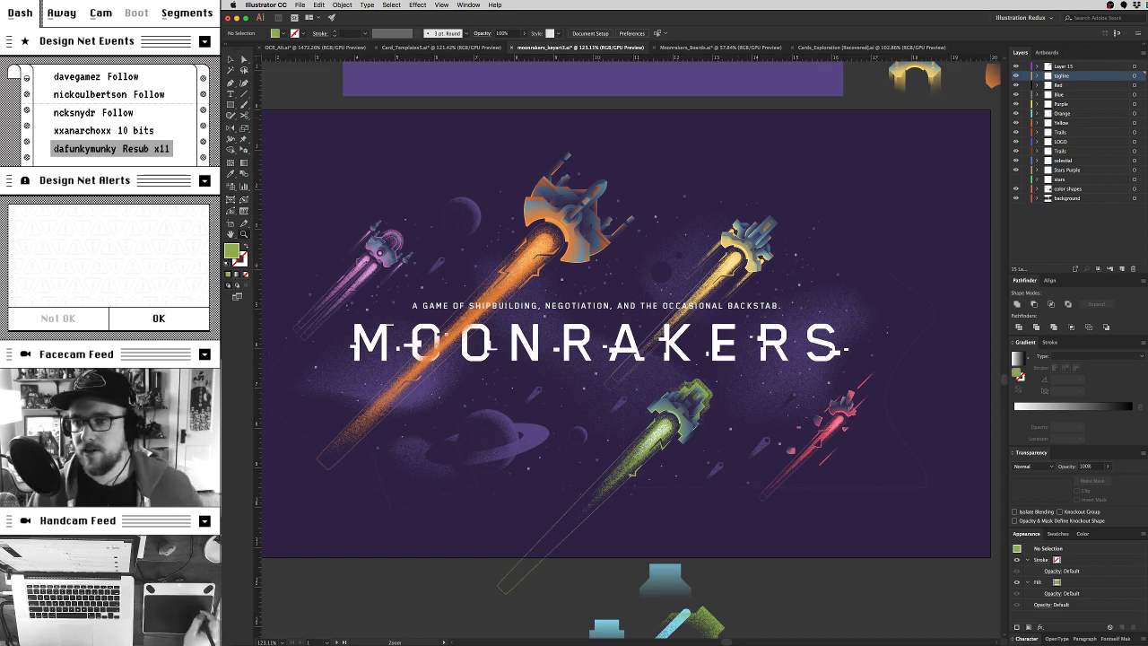
key(super+Tab)
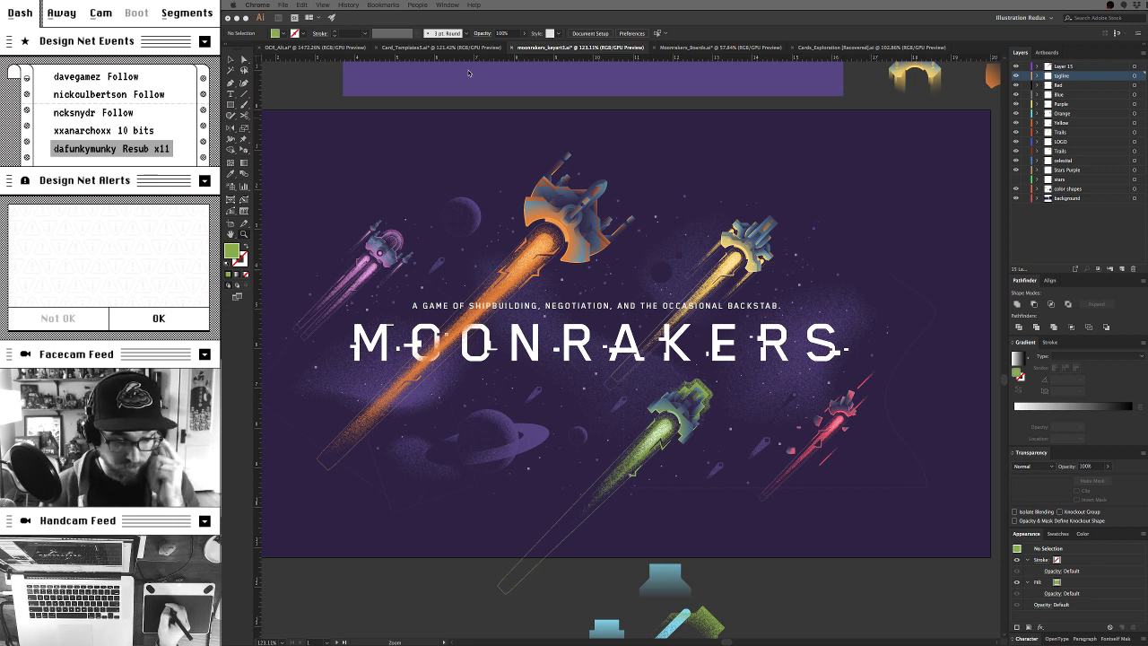
click(448, 52)
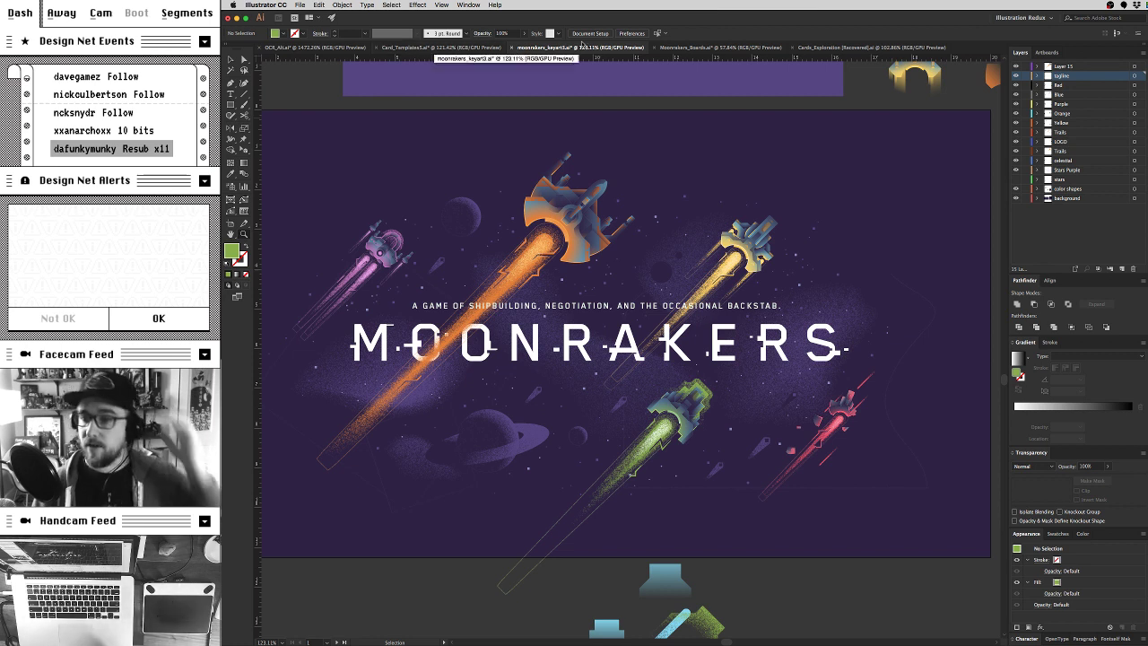
key(super+Tab)
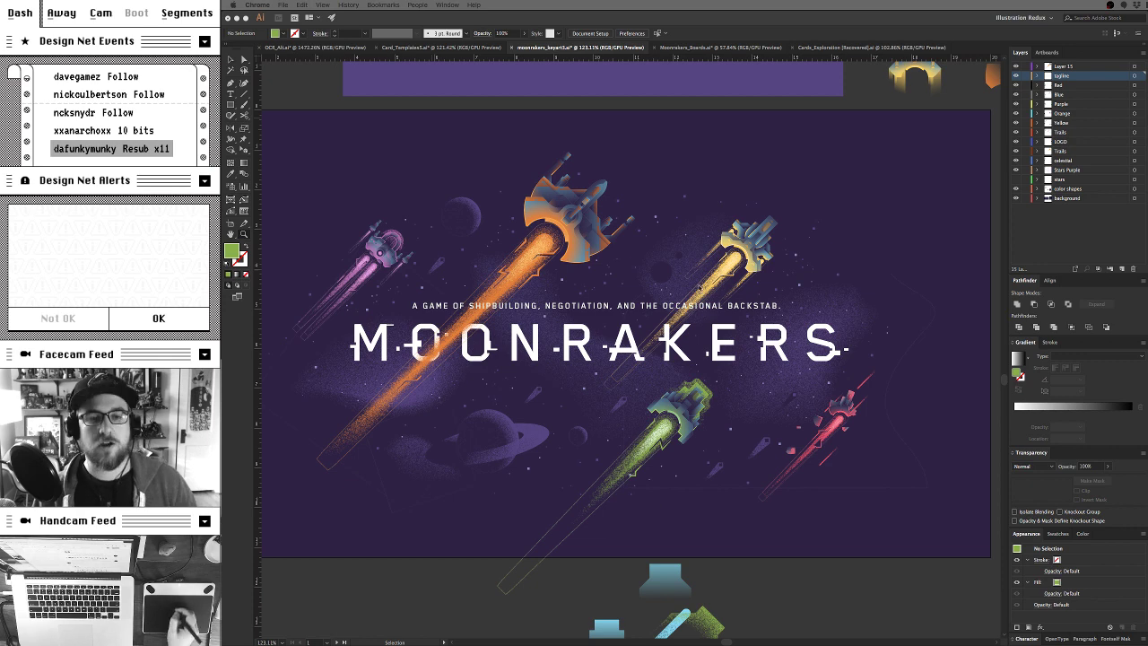
click(690, 89)
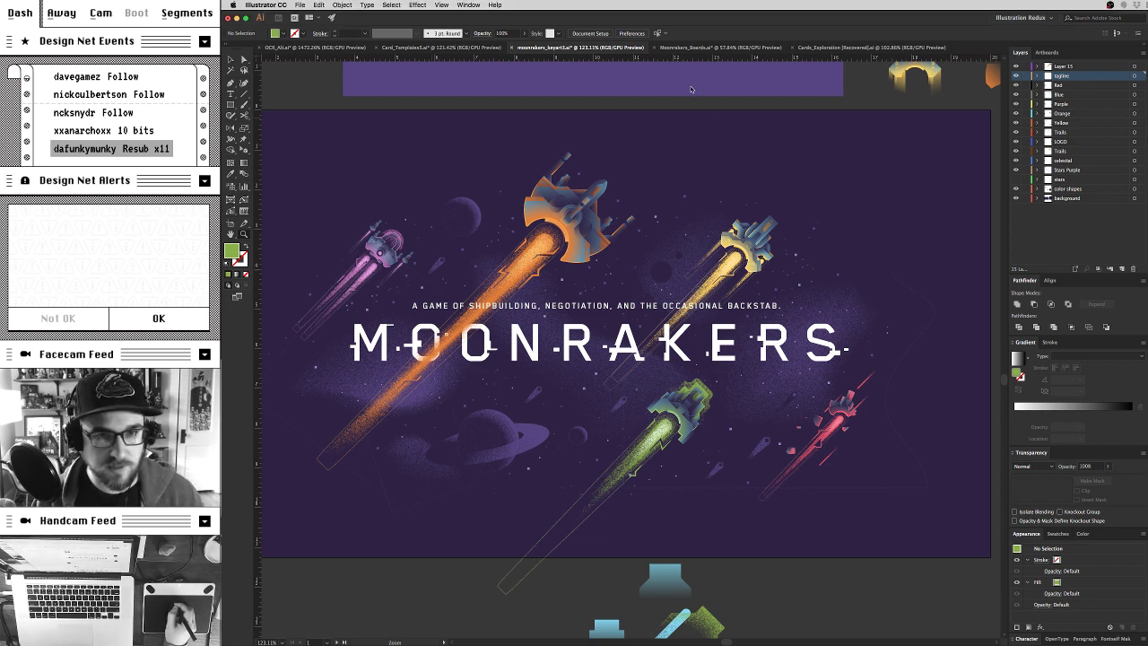
Step: Show the Cards_Exploration document's photo of the four prototype cards up close and deselect the photo
click(837, 48)
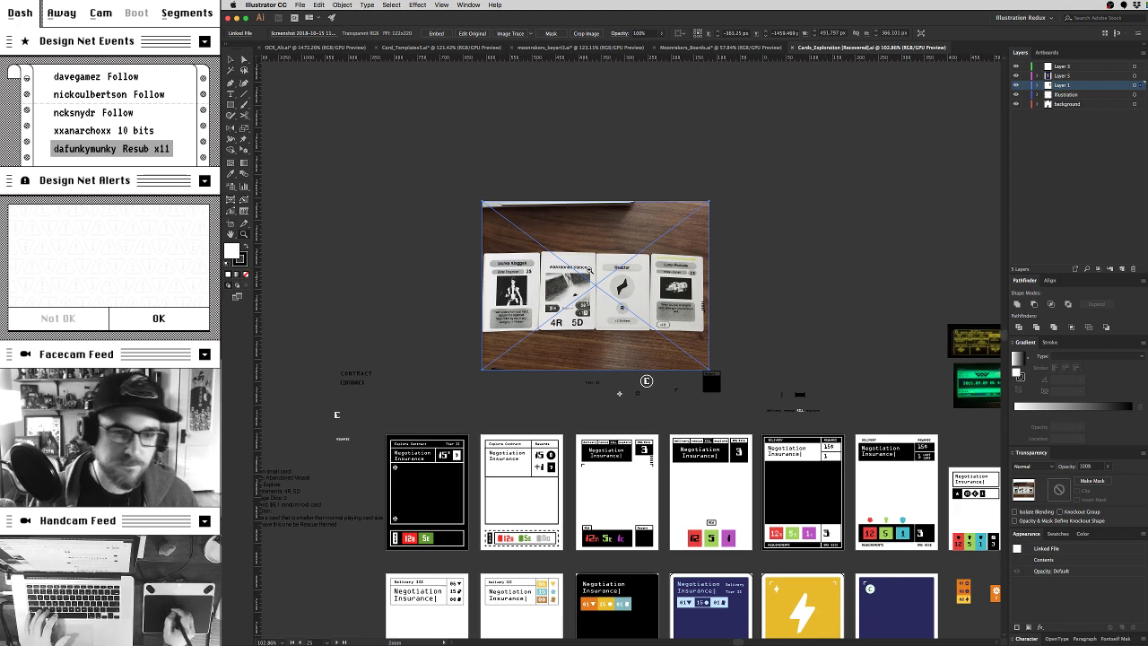
drag(533, 278, 533, 278)
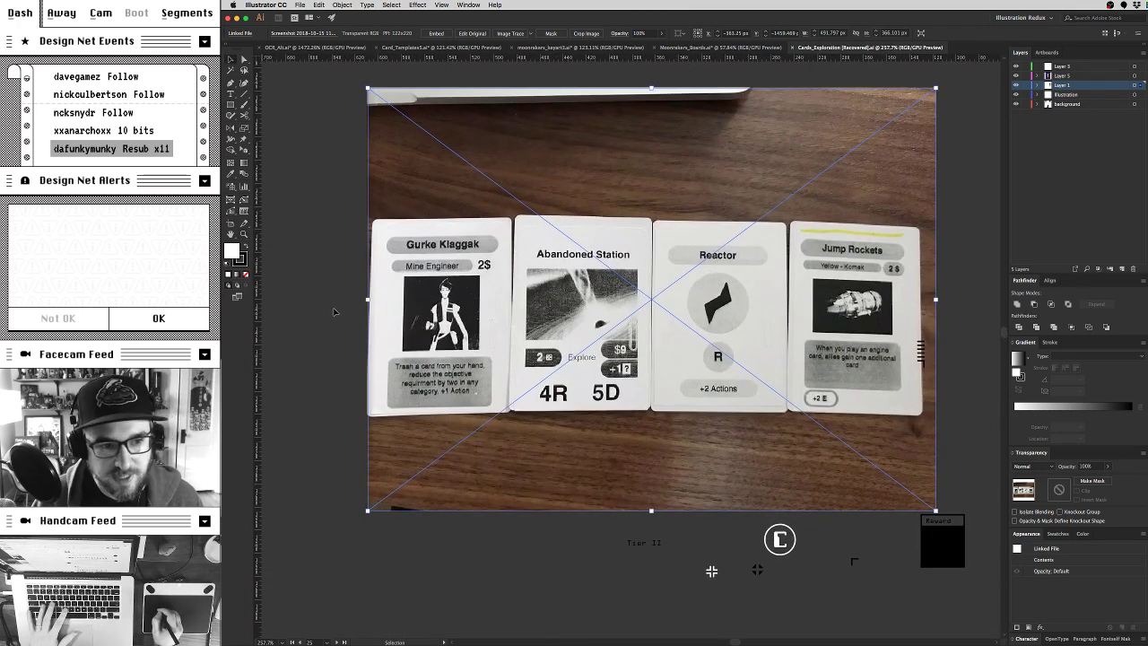
key(super+shift+a)
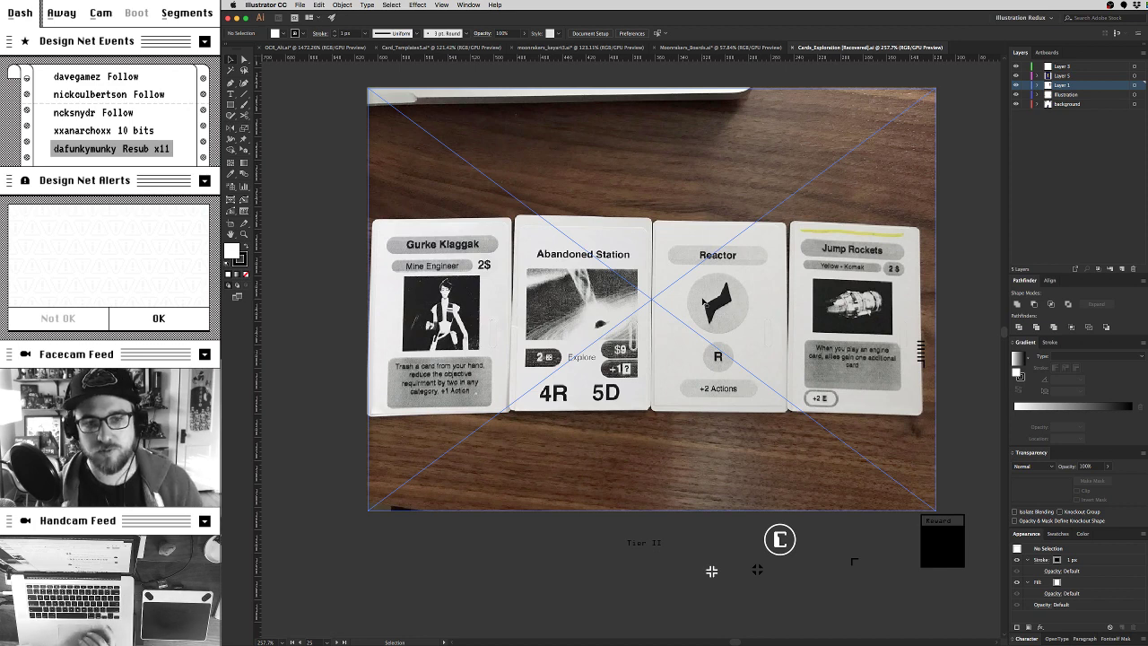
Step: Examine the black and the white Explore Contract cards below the photo of the prototype cards
click(871, 566)
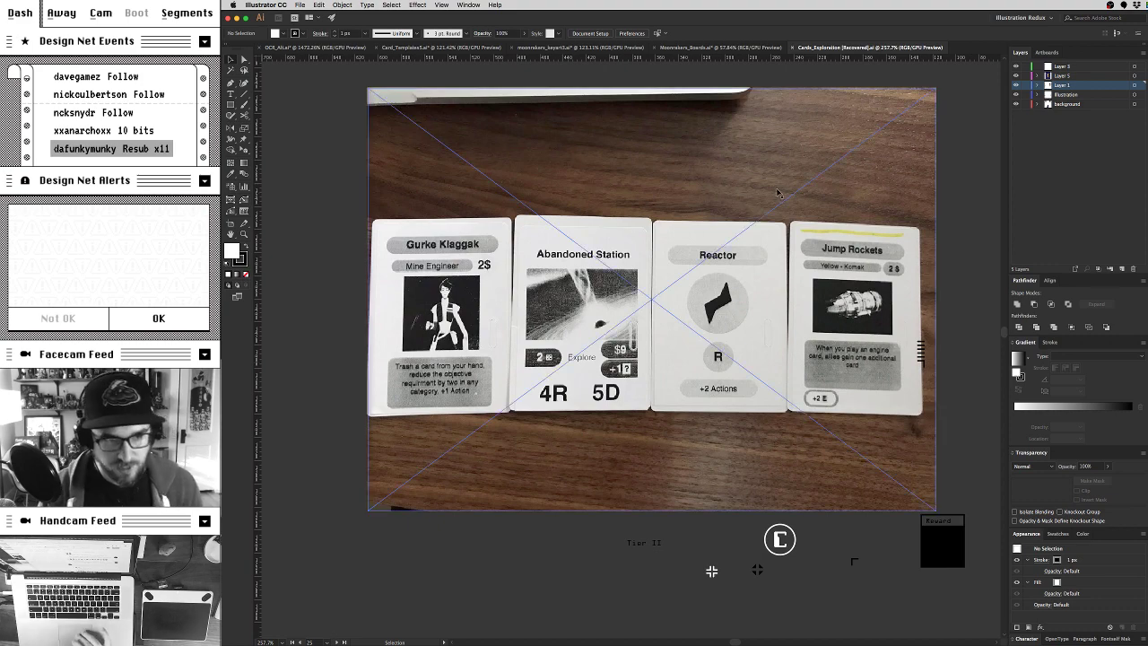
scroll(659, 223, down, 8)
scroll(659, 223, down, 3)
scroll(659, 223, left, 3)
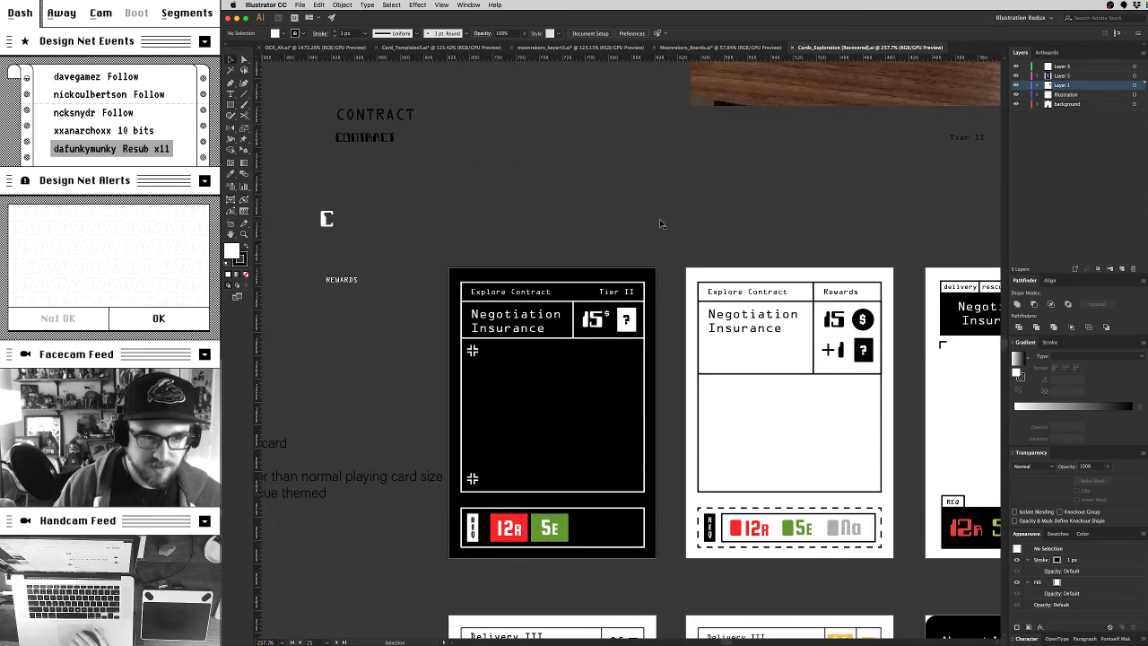
scroll(659, 223, down, 2)
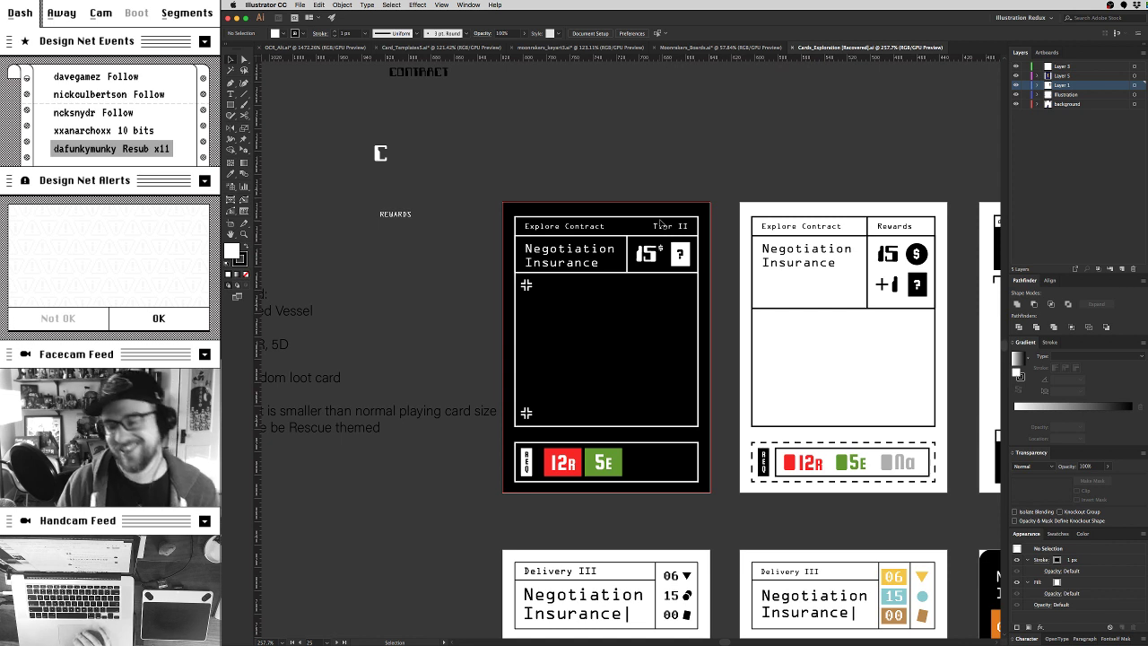
key(super+Tab)
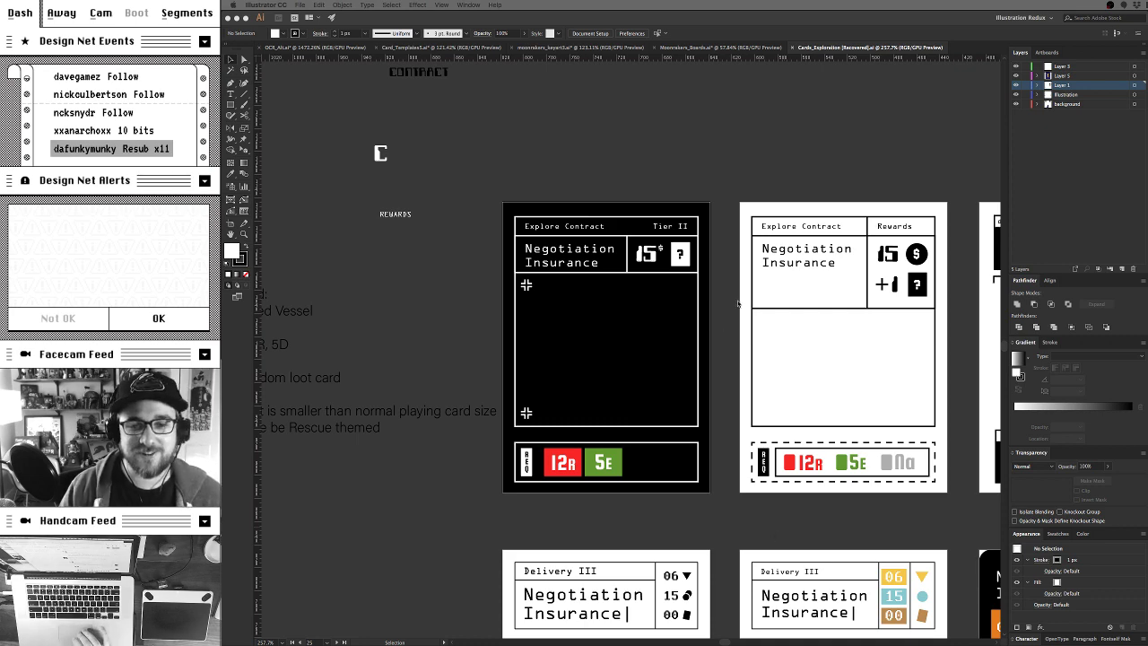
click(781, 188)
scroll(781, 188, up, 2)
scroll(781, 189, right, 2)
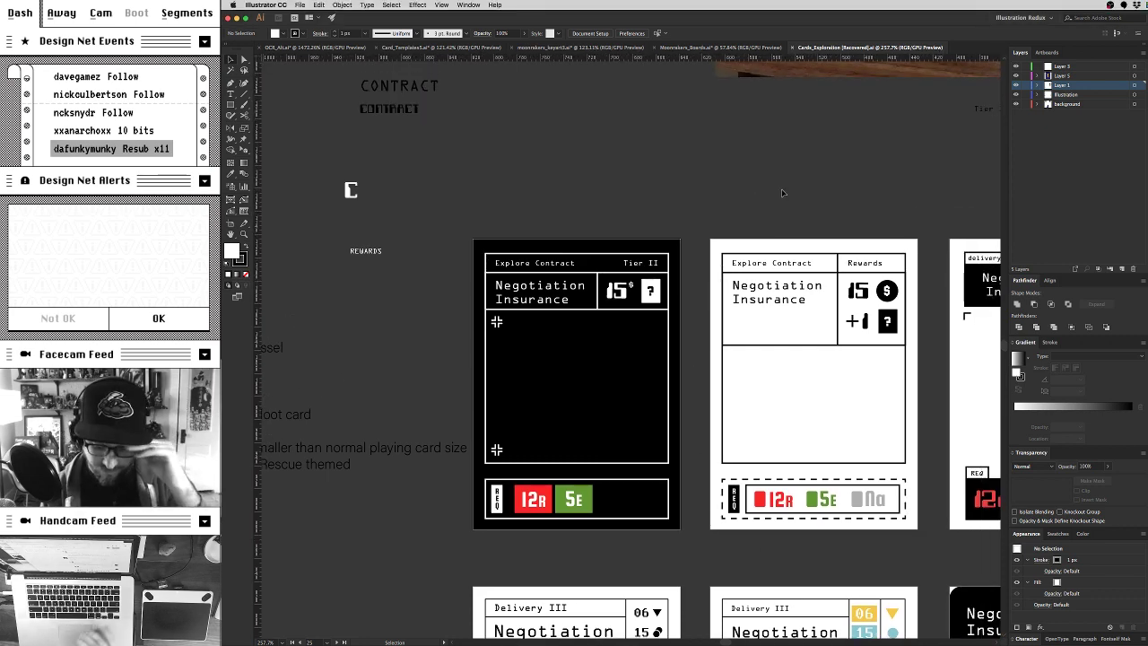
Step: Compare the photographed prototype cards with the first-row contract layouts, from the Explore Contract cards to the ones with delivery, rescue, kill and explore labels
key(super+minus)
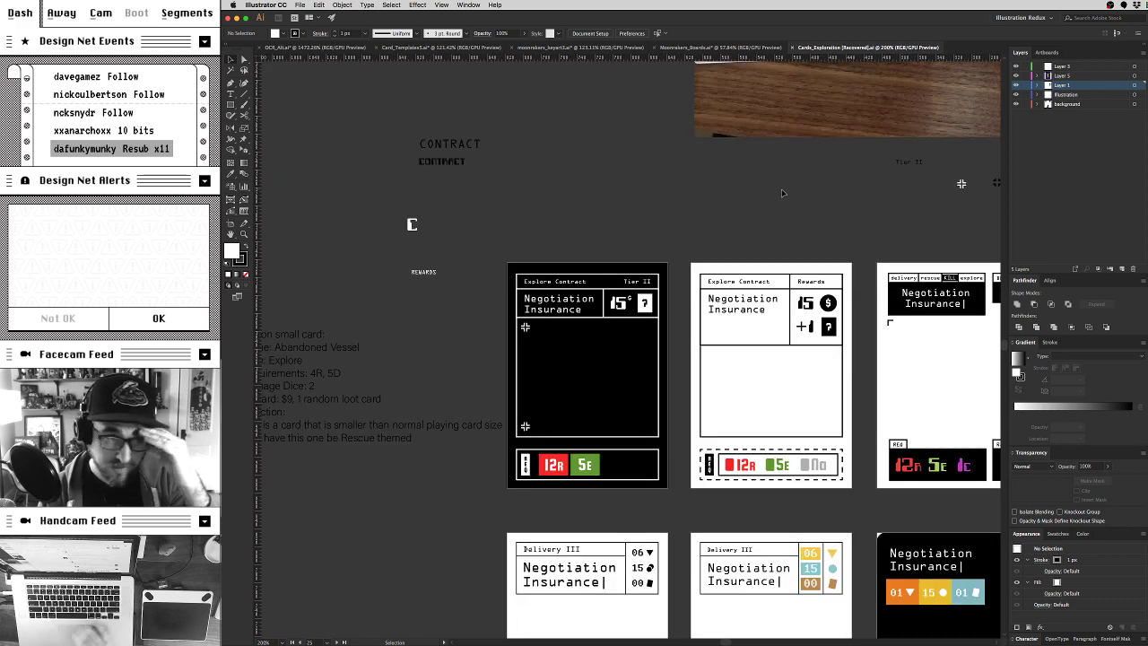
scroll(781, 188, up, 3)
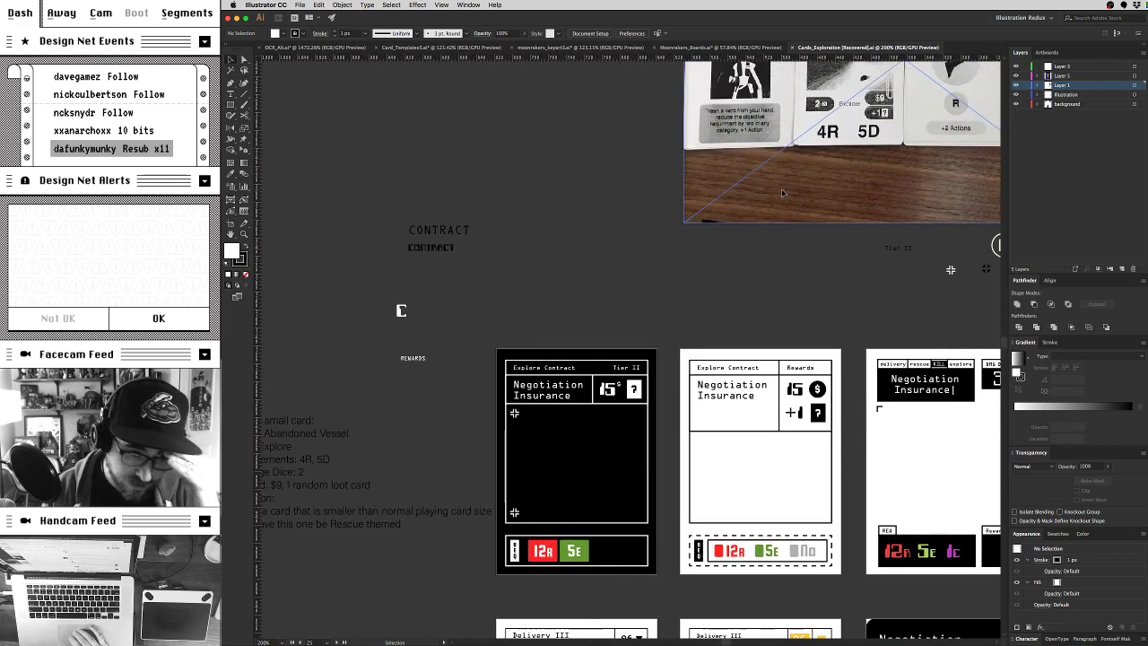
scroll(781, 188, up, 2)
scroll(781, 188, right, 1)
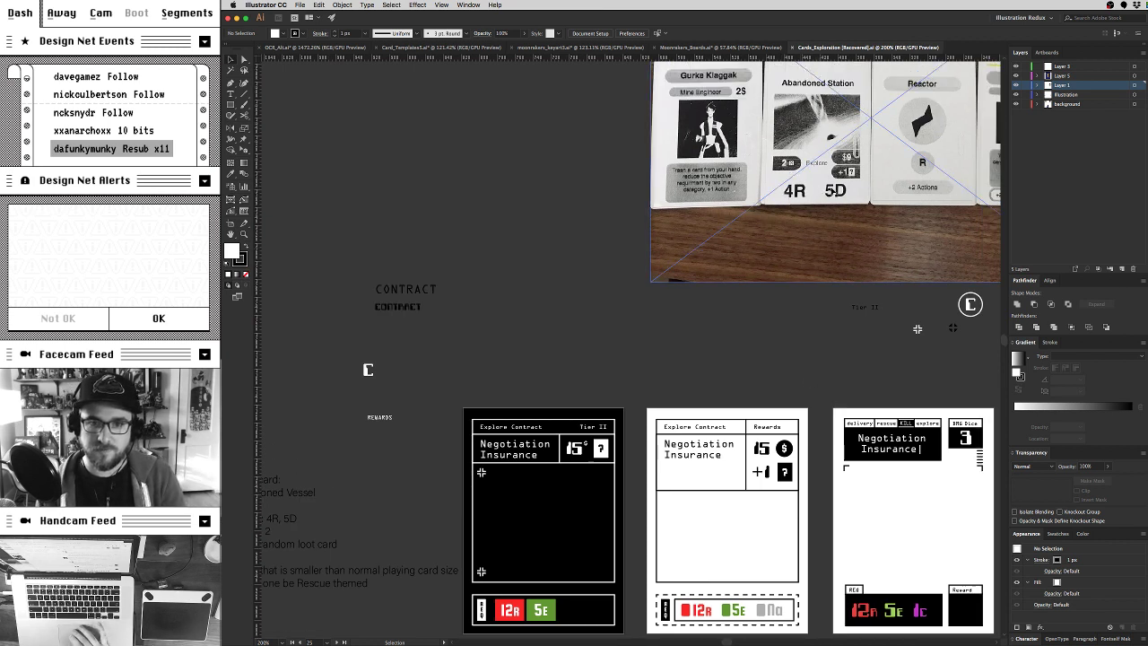
scroll(753, 381, down, 3)
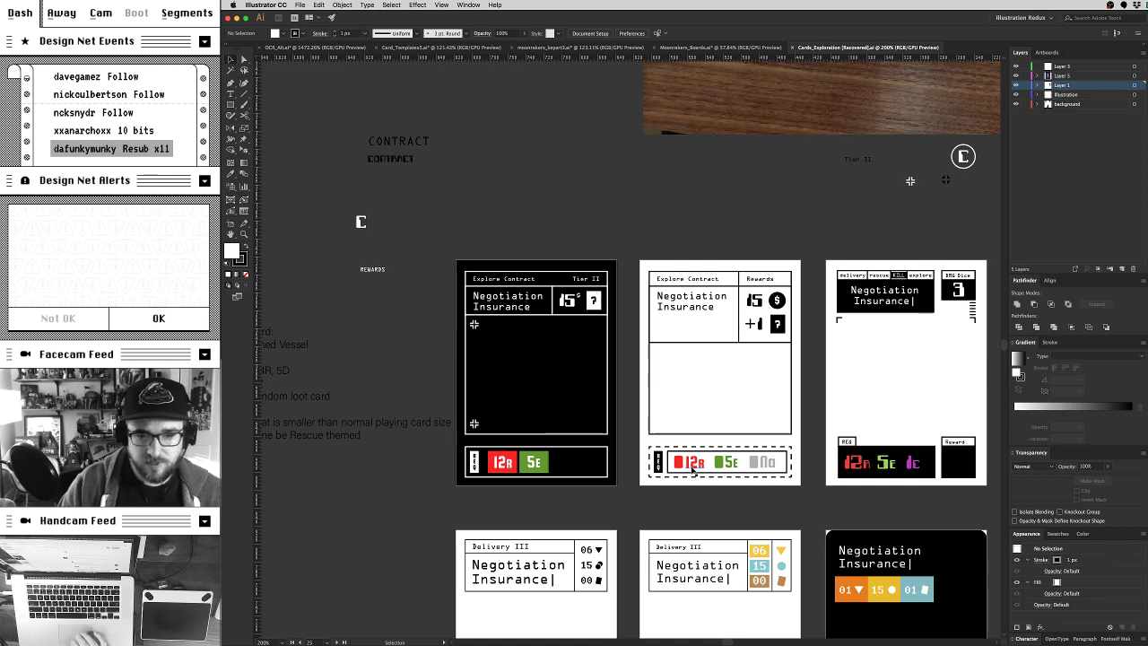
scroll(693, 469, right, 3)
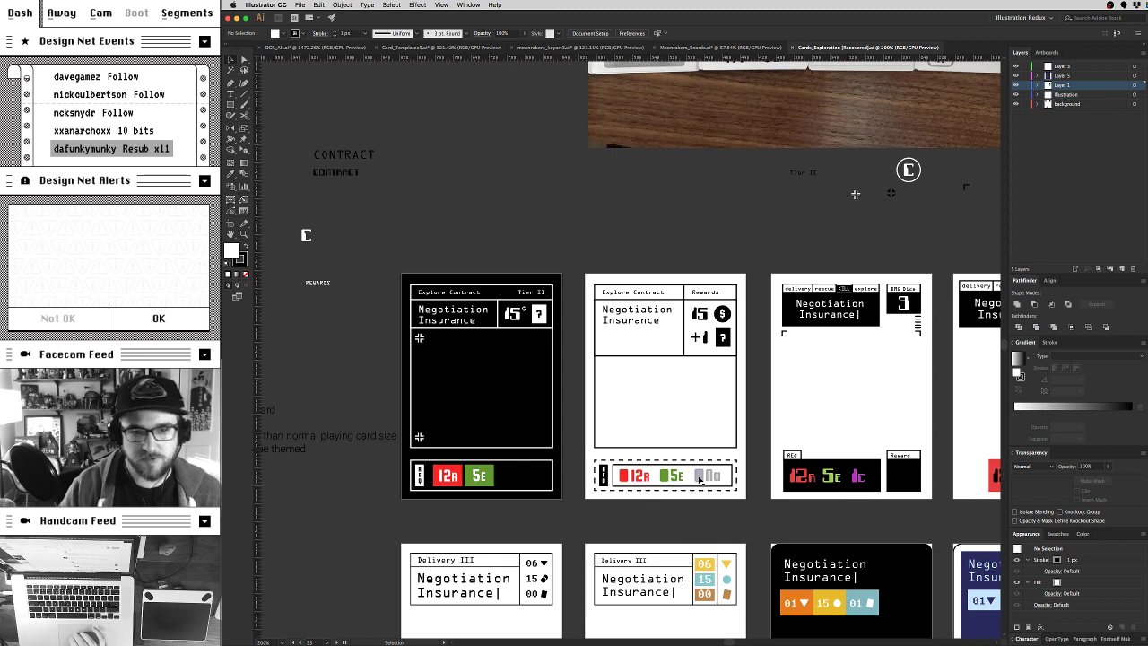
scroll(686, 481, up, 5)
scroll(695, 479, right, 4)
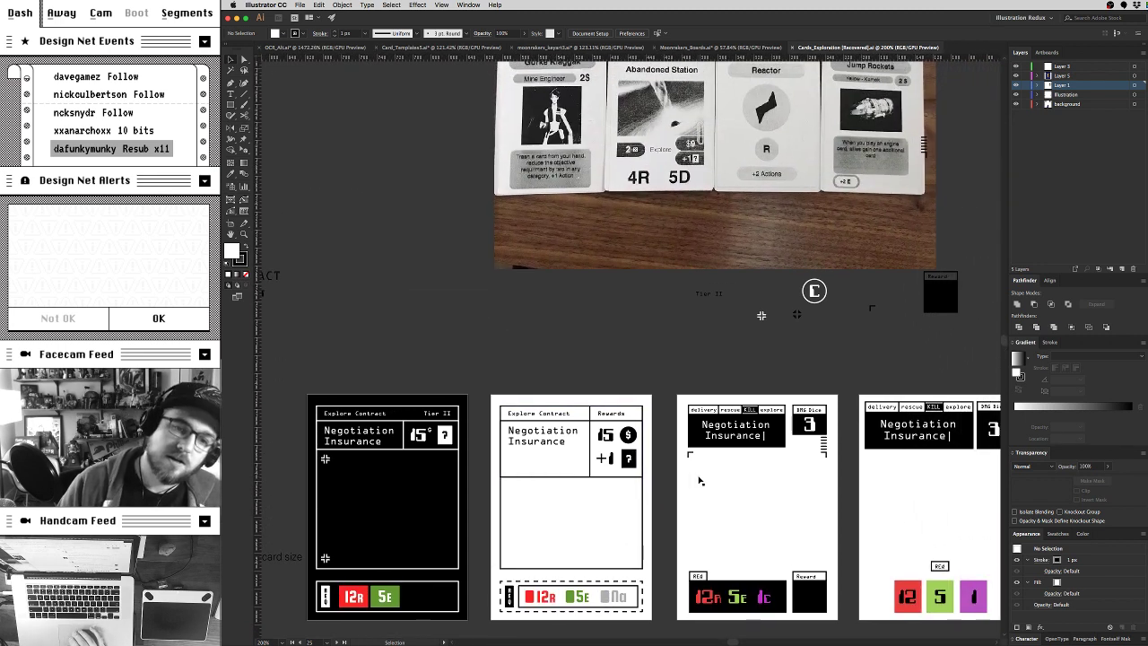
scroll(700, 480, down, 2)
scroll(700, 481, right, 2)
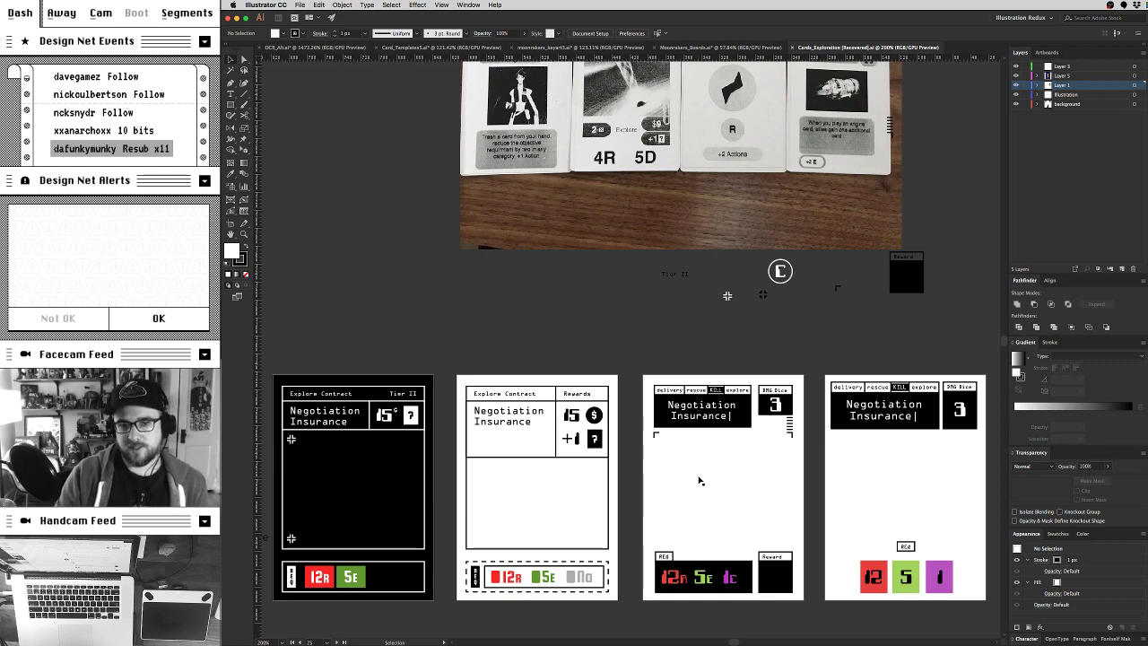
scroll(700, 480, down, 4)
scroll(700, 480, right, 5)
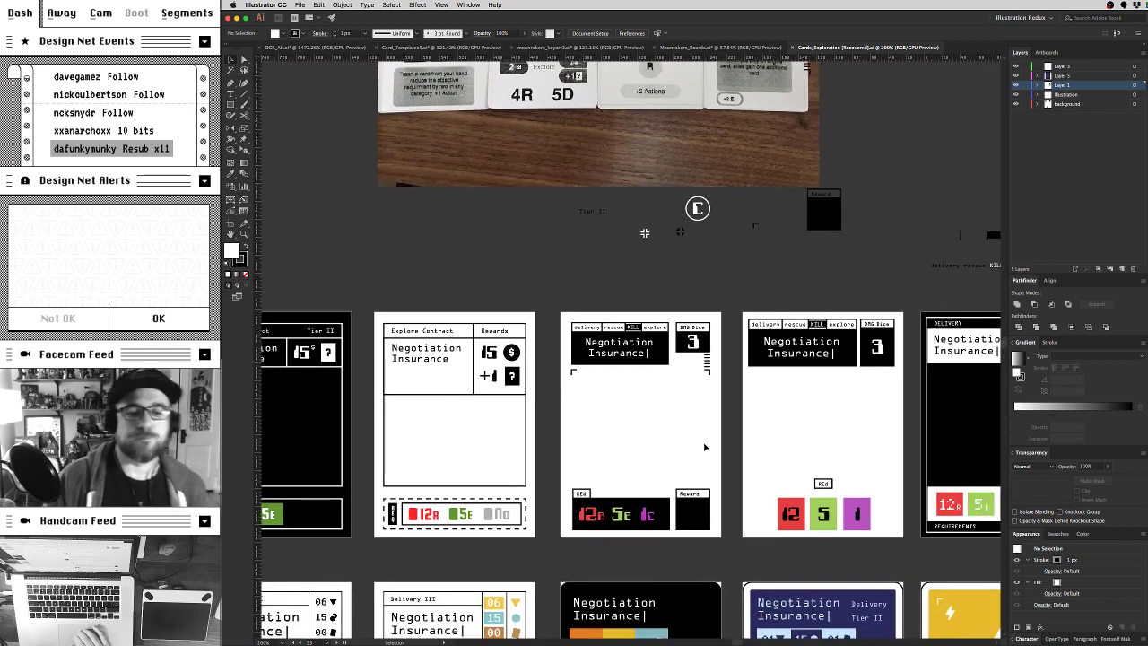
Step: Review the rest of the first row of contract cards, from the KILL variants through the DELIVERY layouts to the smaller Delivery III cards
click(574, 518)
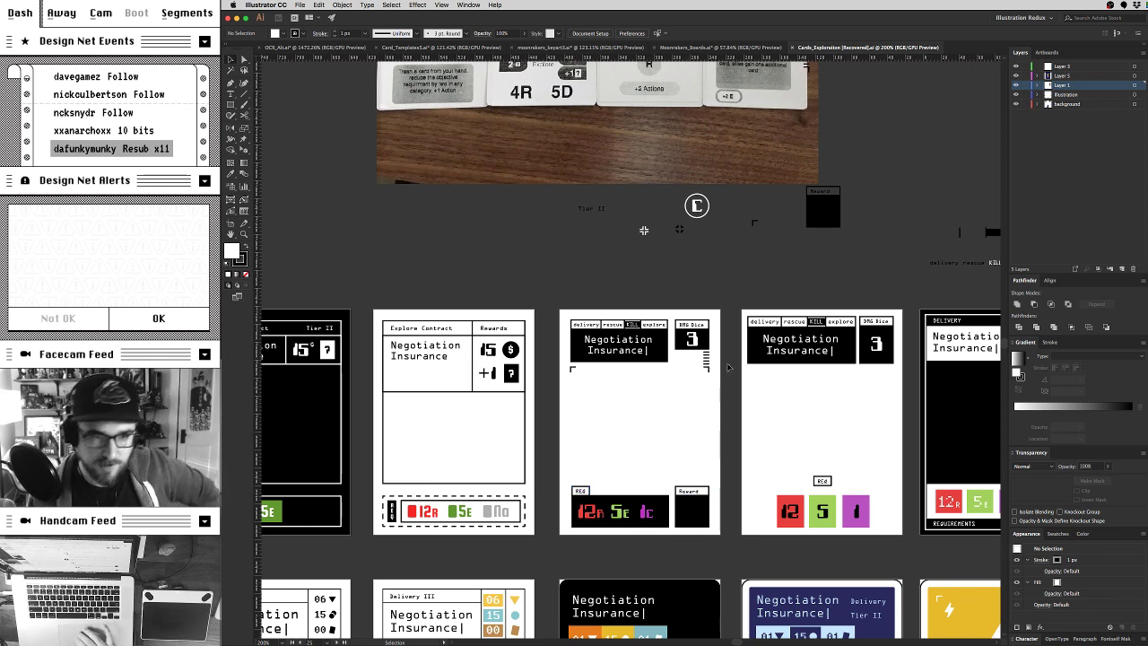
scroll(676, 386, right, 2)
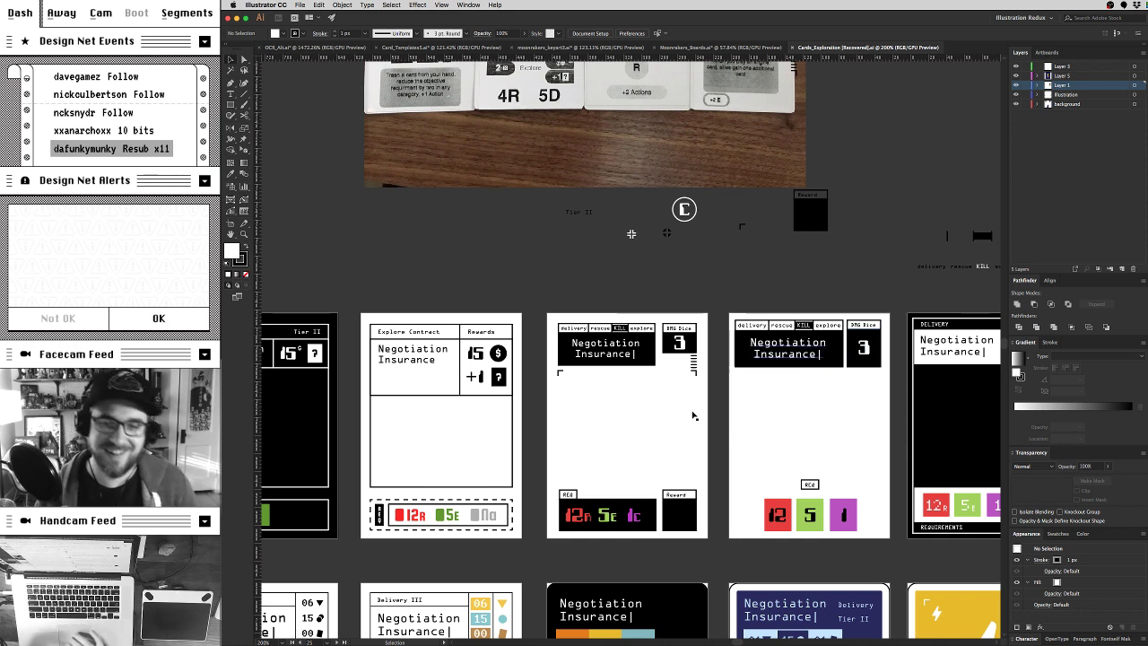
scroll(666, 394, right, 1)
scroll(667, 395, right, 5)
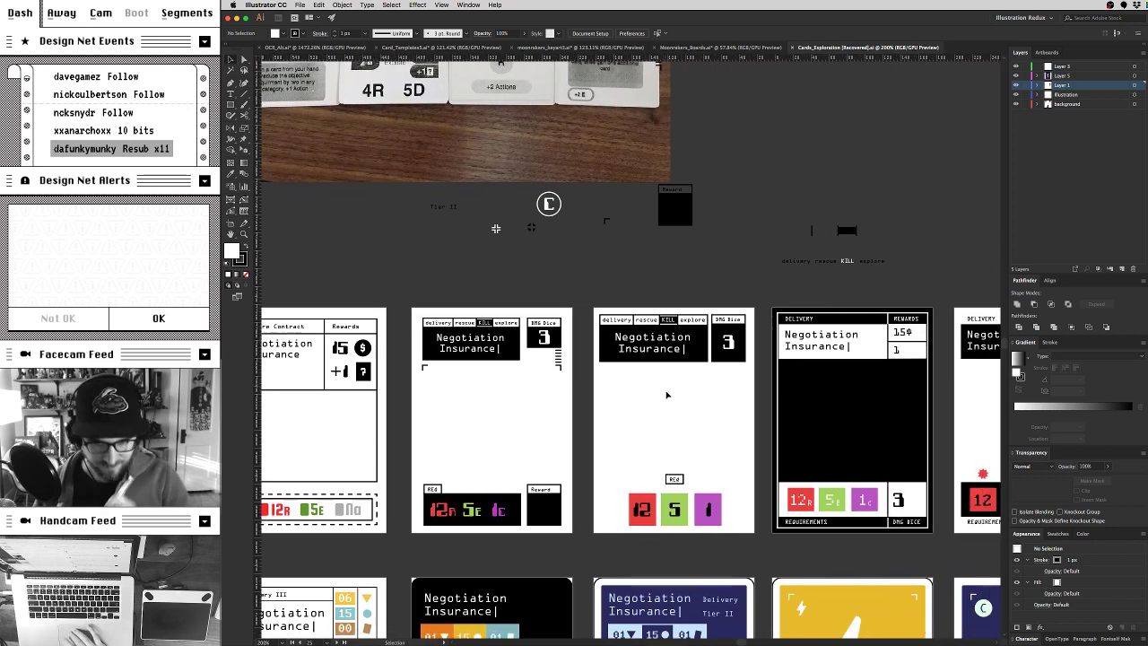
scroll(667, 394, right, 3)
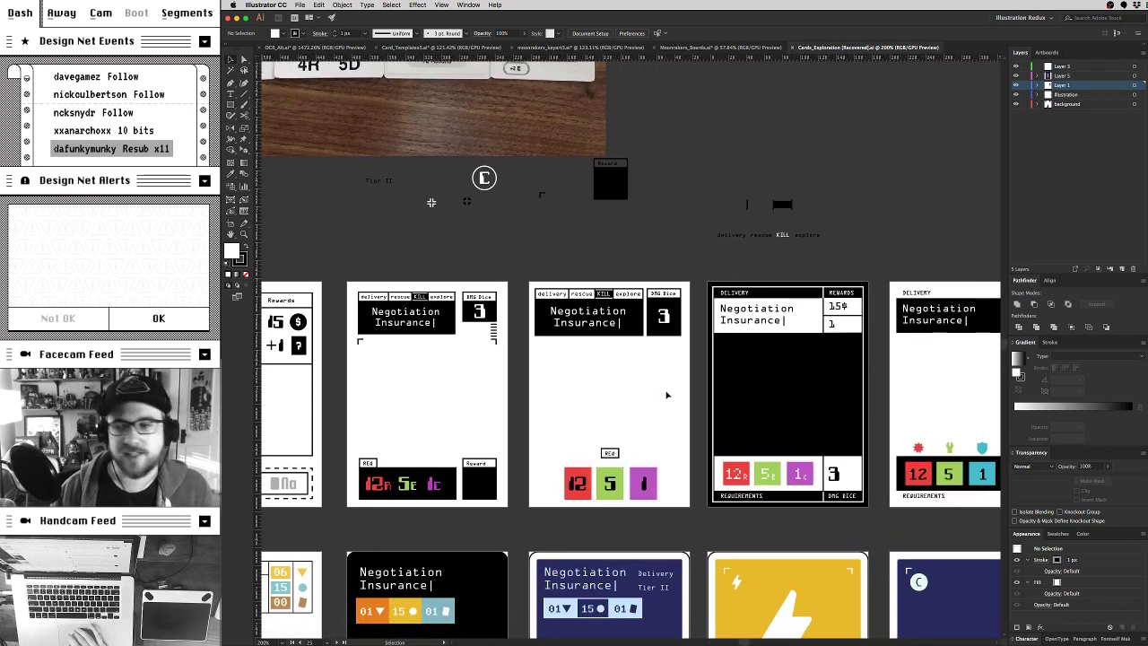
scroll(666, 395, right, 3)
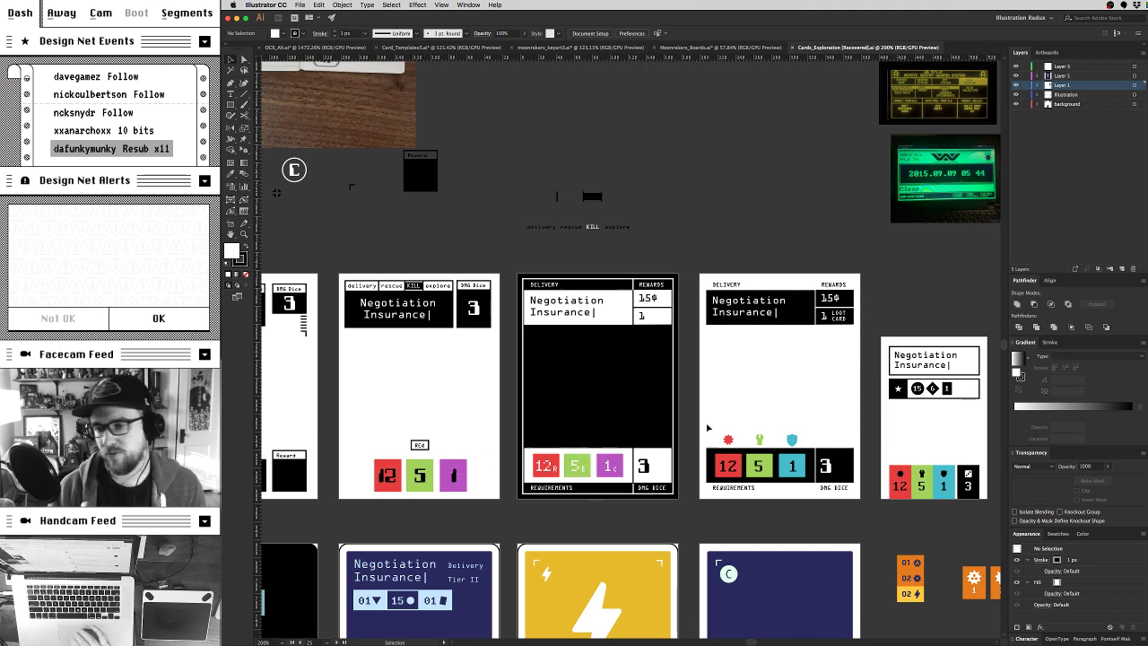
scroll(708, 428, right, 5)
scroll(707, 427, right, 3)
scroll(707, 427, down, 2)
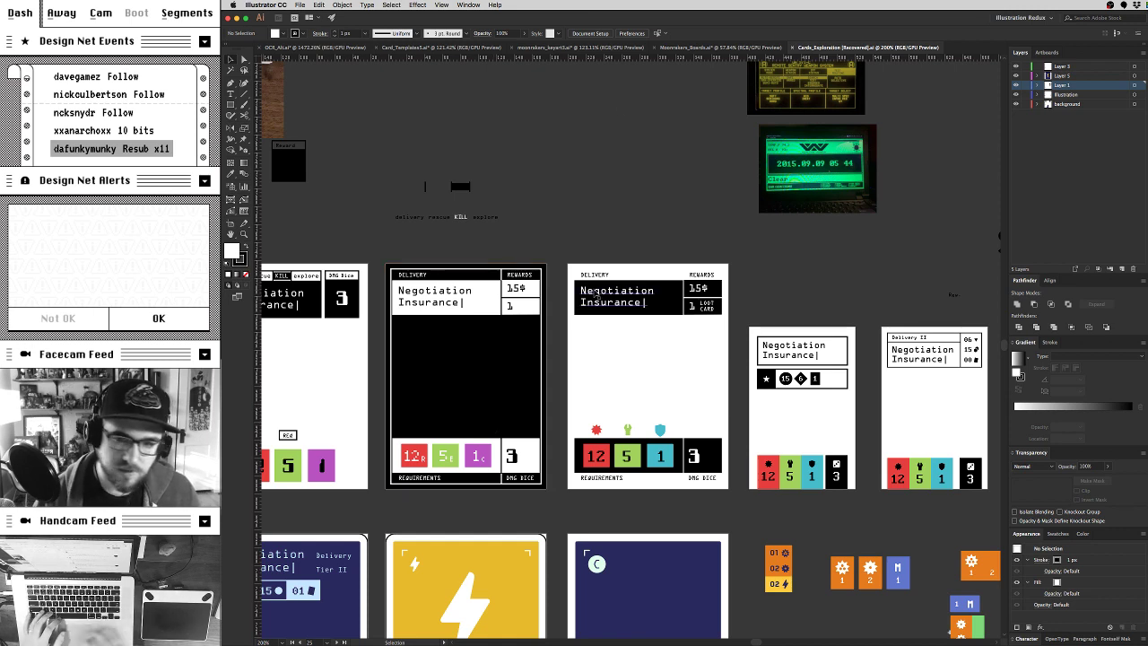
scroll(772, 482, right, 15)
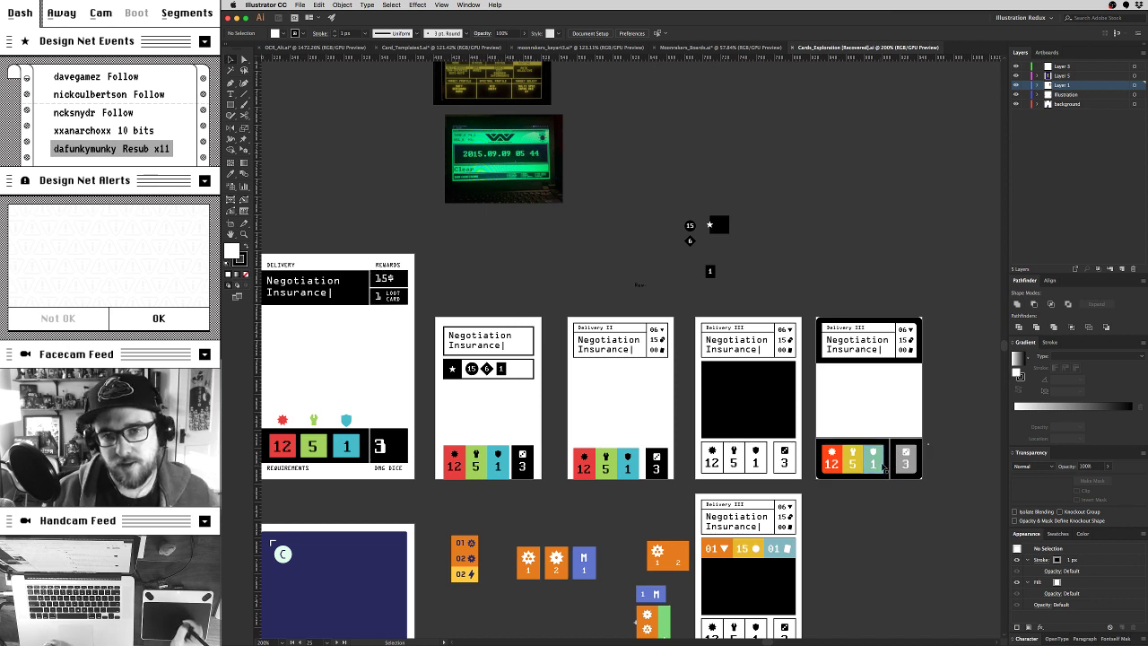
Step: Show the second row of card explorations, including the Reactor and Grot Grughung cards, and view both rows together at about 97% zoom
key(super+z)
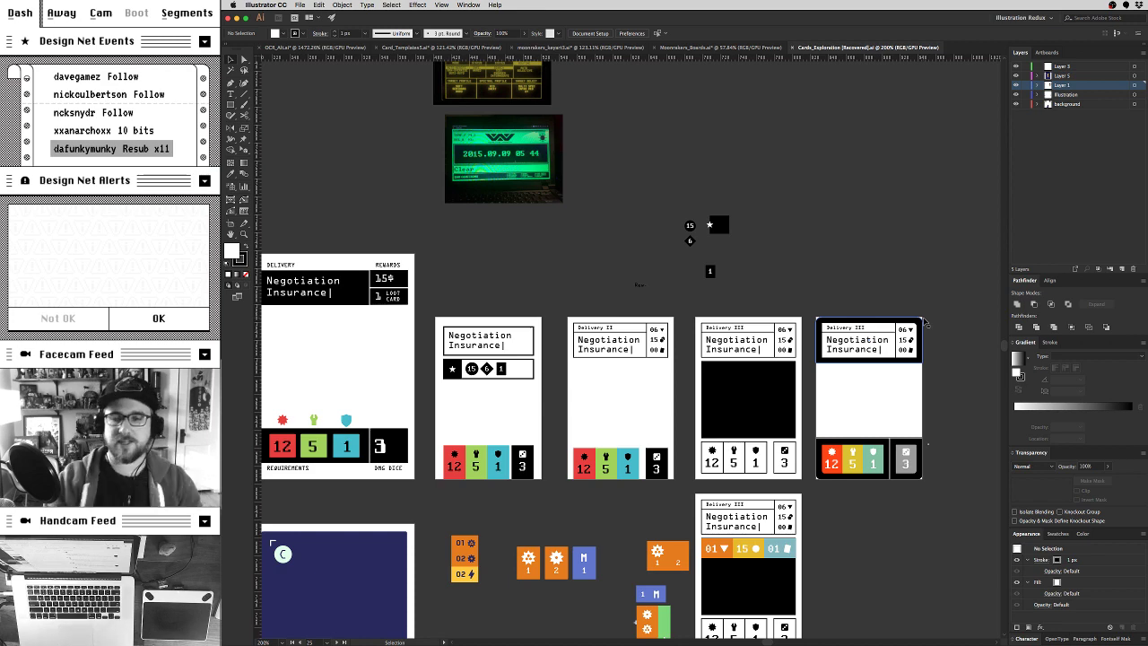
scroll(984, 501, down, 3)
scroll(984, 501, left, 8)
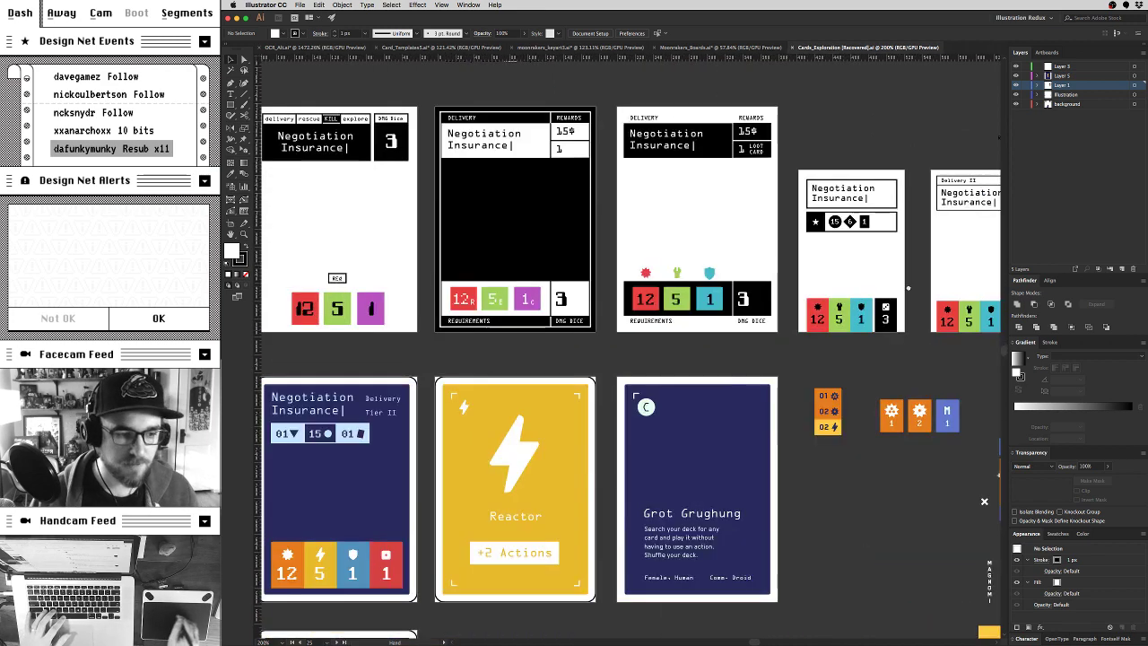
scroll(984, 501, left, 10)
scroll(422, 398, down, 2)
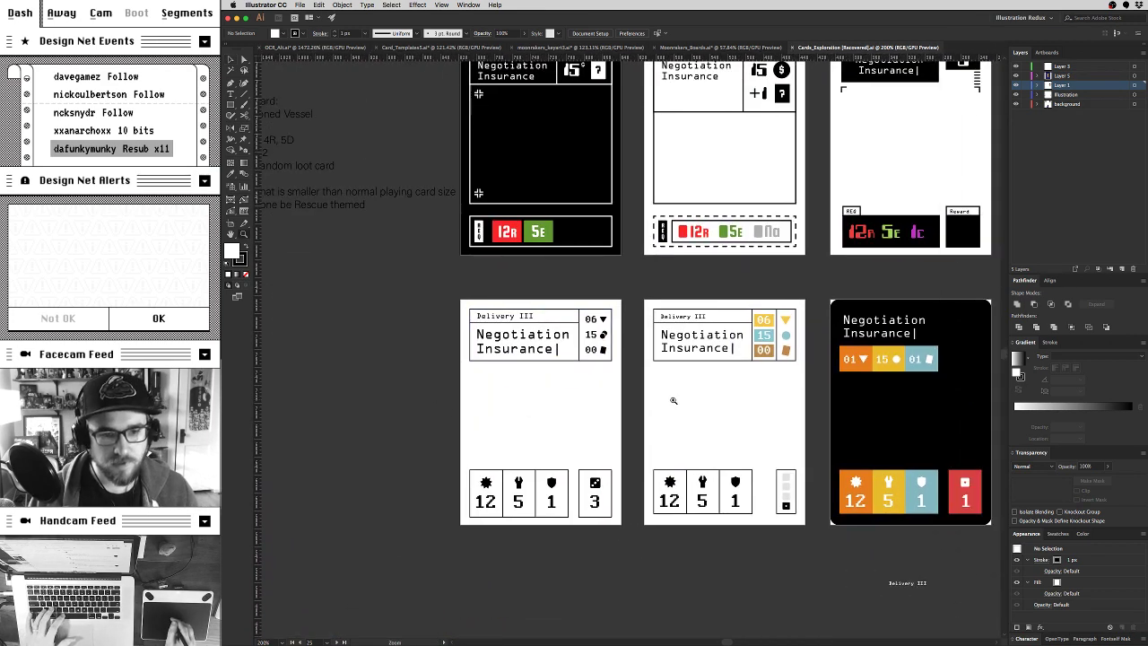
scroll(675, 399, down, 2)
scroll(521, 441, down, 3)
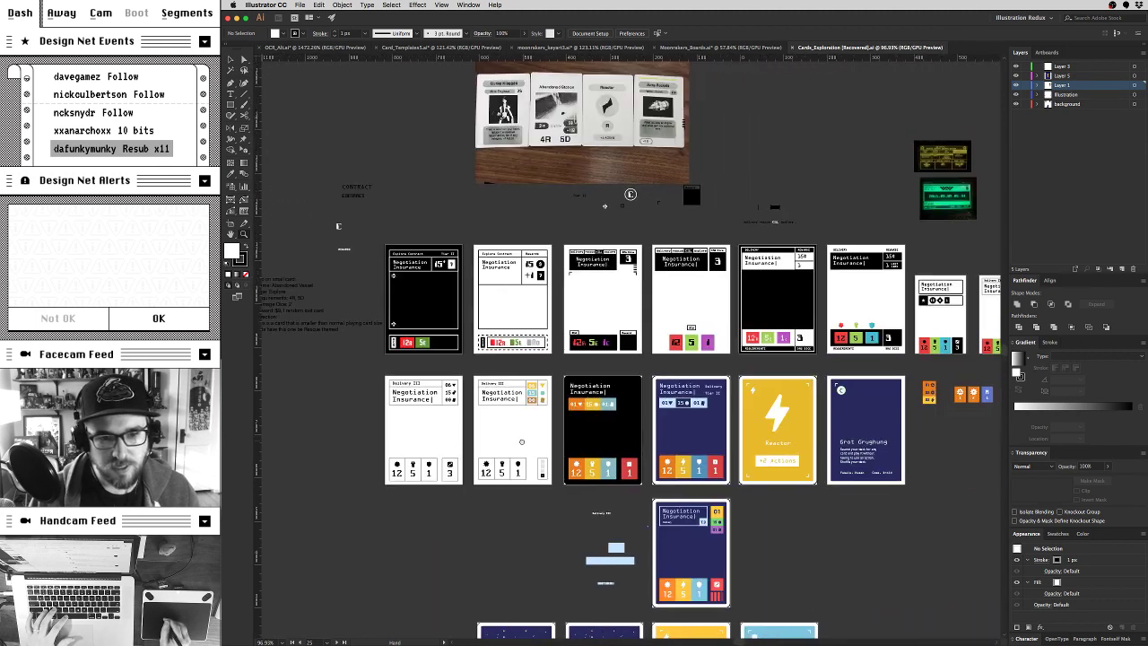
scroll(526, 482, right, 5)
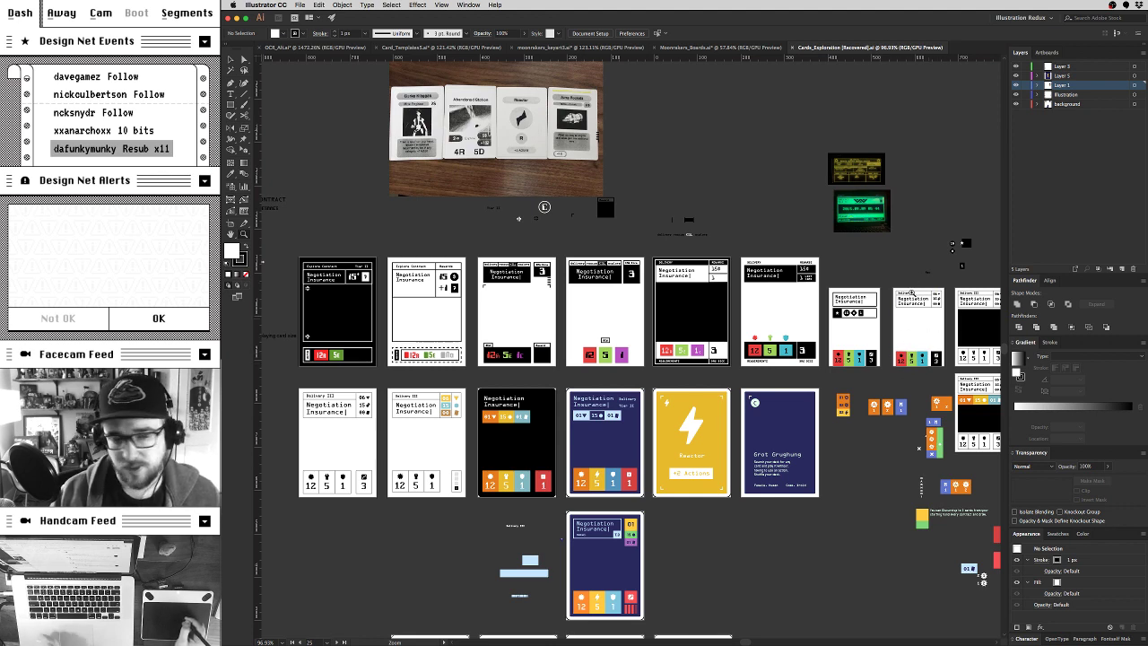
Step: Examine the two white Delivery III cards up close, comparing their reward and requirement boxes with the neighbouring black card
scroll(517, 398, left, 5)
scroll(518, 398, down, 2)
drag(517, 398, 655, 361)
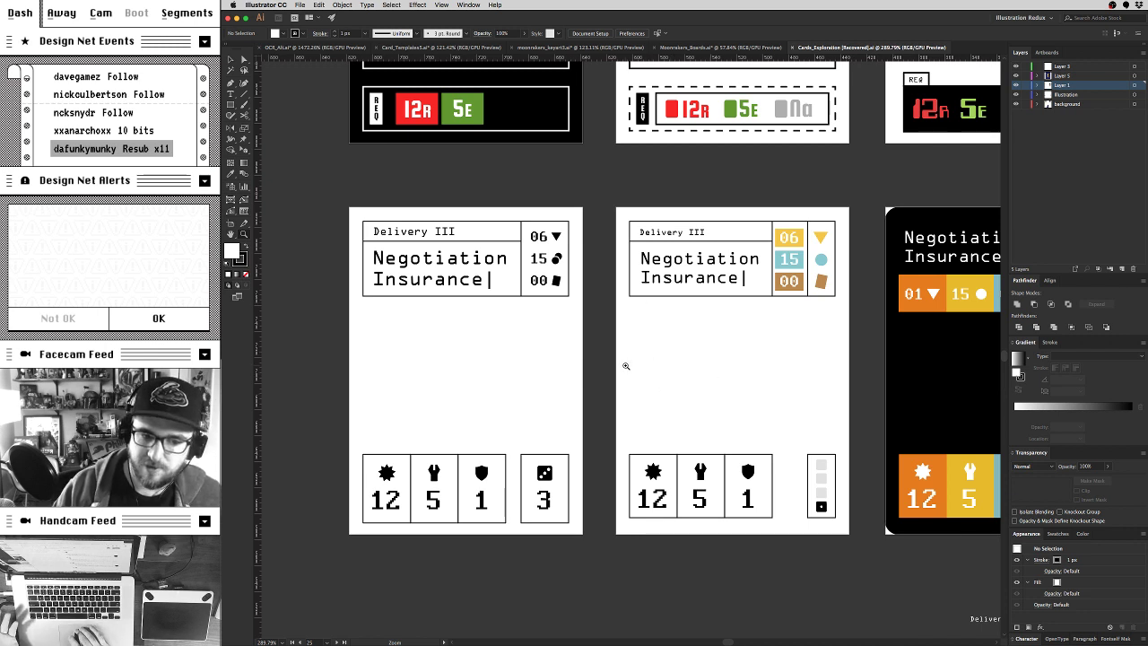
scroll(626, 366, right, 2)
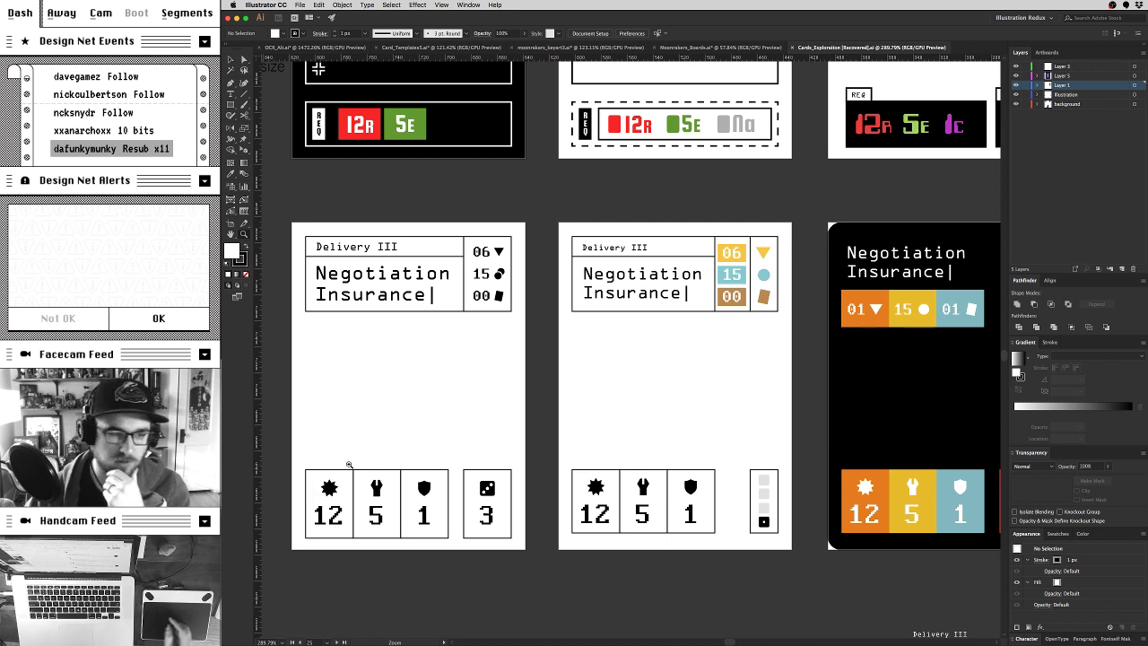
drag(486, 443, 625, 415)
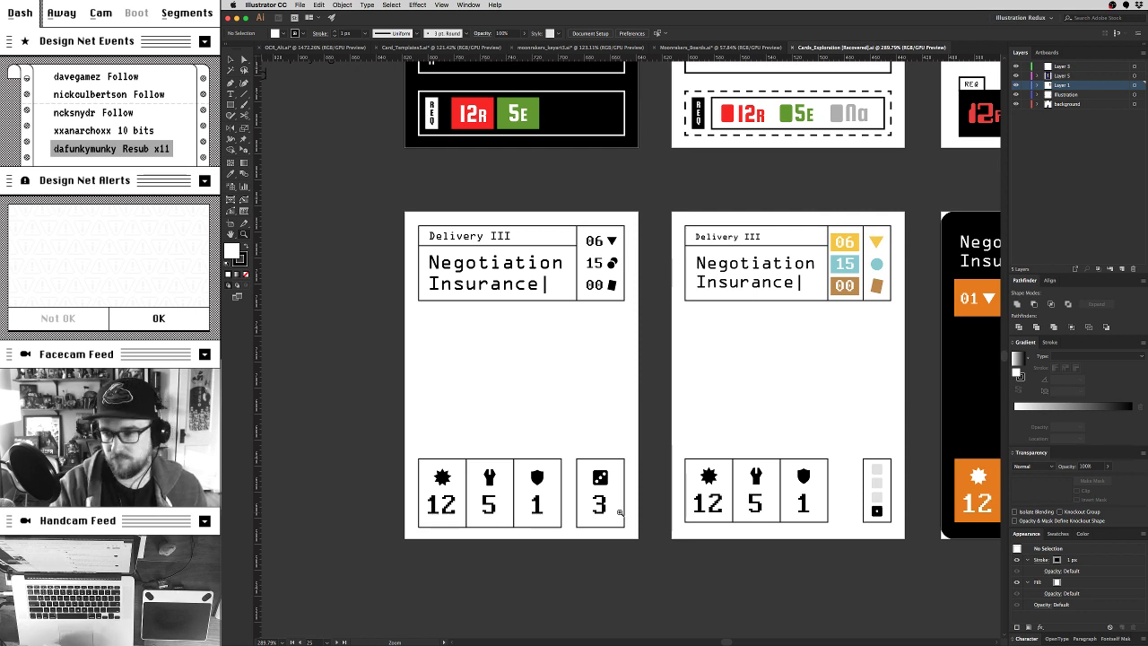
scroll(612, 451, right, 5)
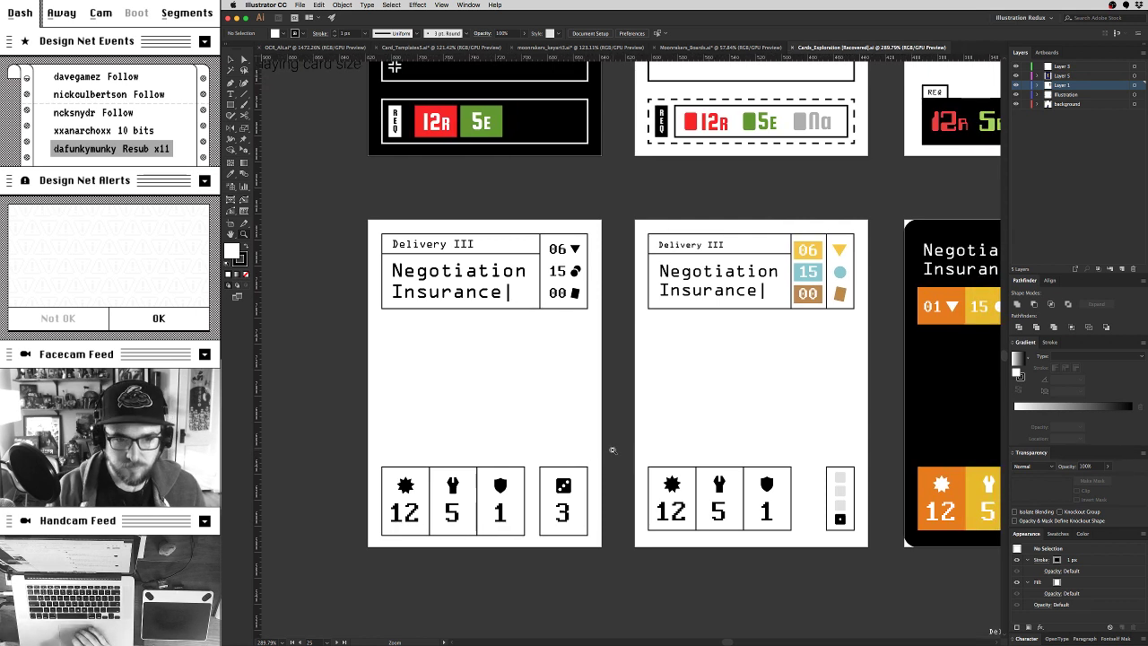
scroll(613, 450, right, 3)
scroll(612, 450, down, 1)
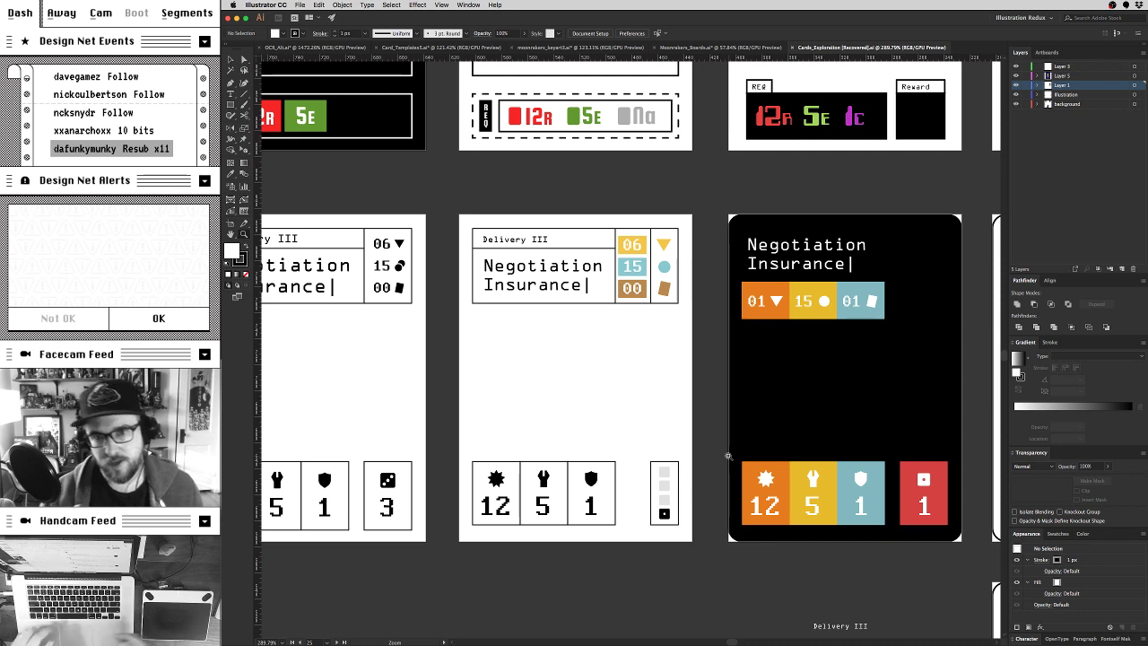
Step: Show the yellow Remote Sentry Weapon System and green terminal screen reference photos up close
alt+click(877, 212)
click(674, 358)
click(818, 257)
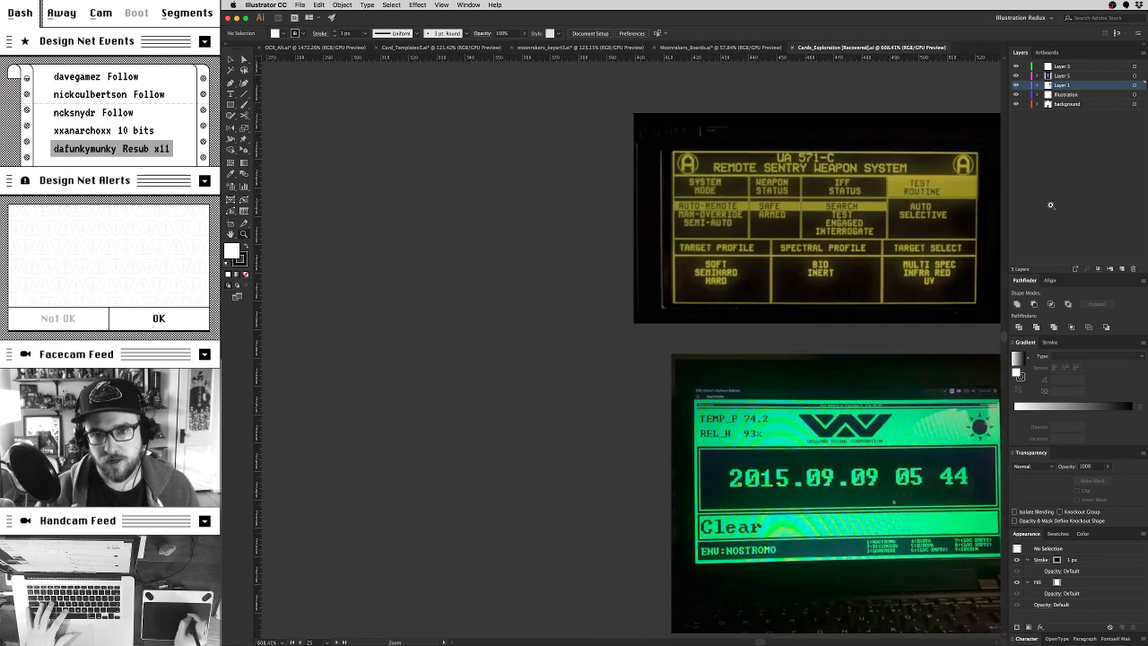
alt+click(752, 352)
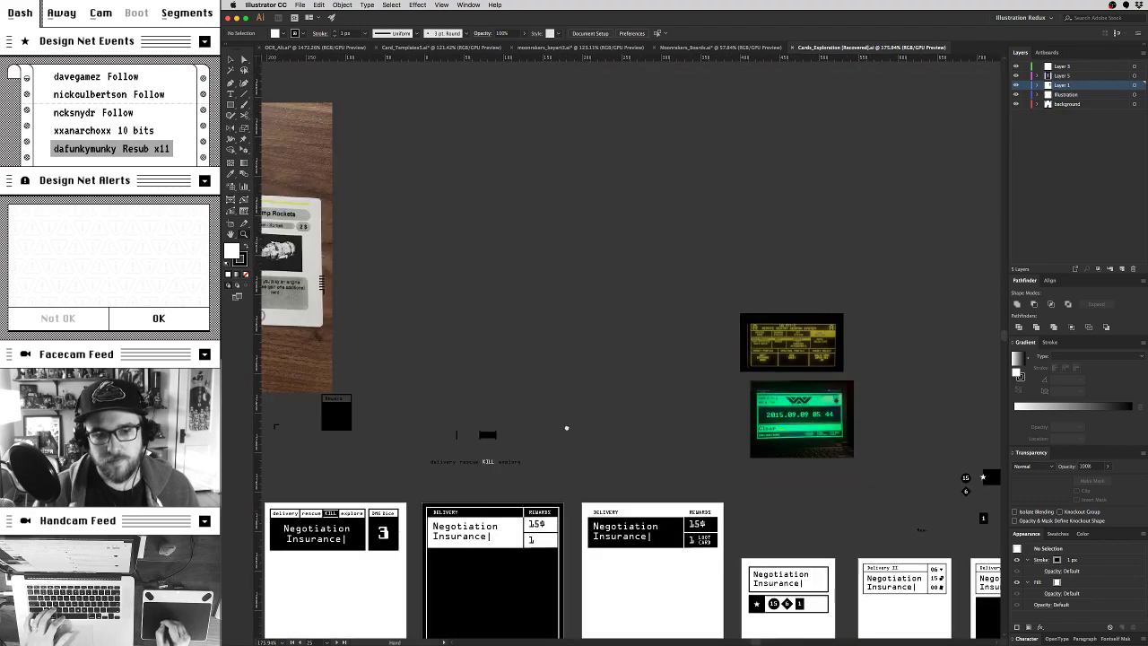
Step: Examine the black Negotiation Insurance card with coloured boxes and the navy Delivery Tier II version up close
click(573, 430)
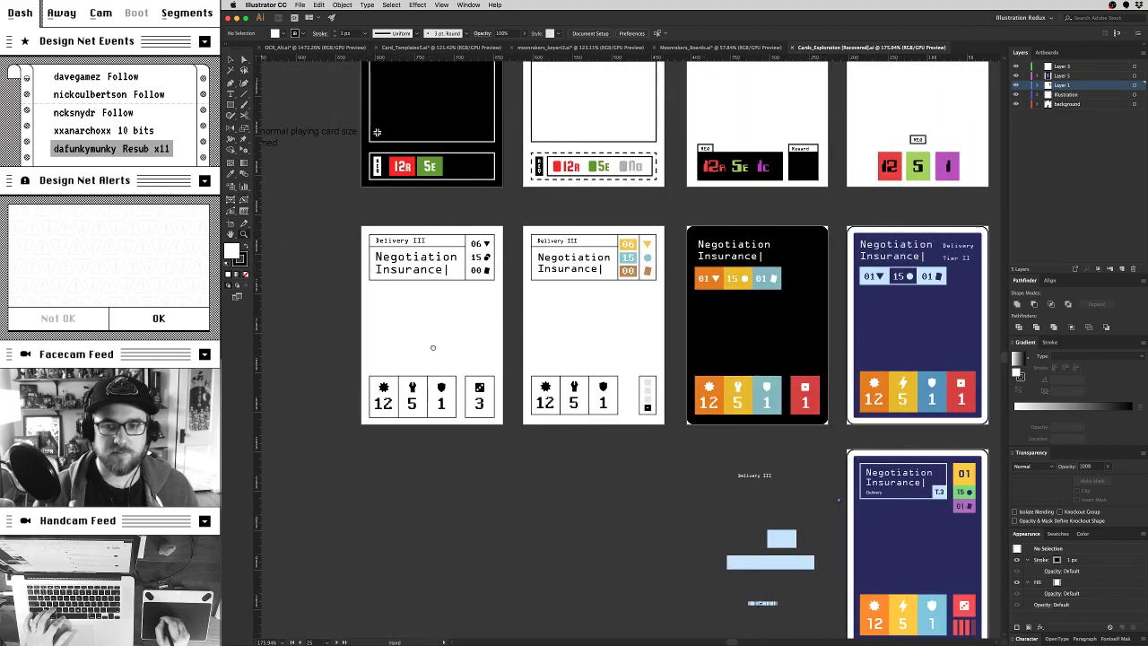
click(882, 306)
click(807, 302)
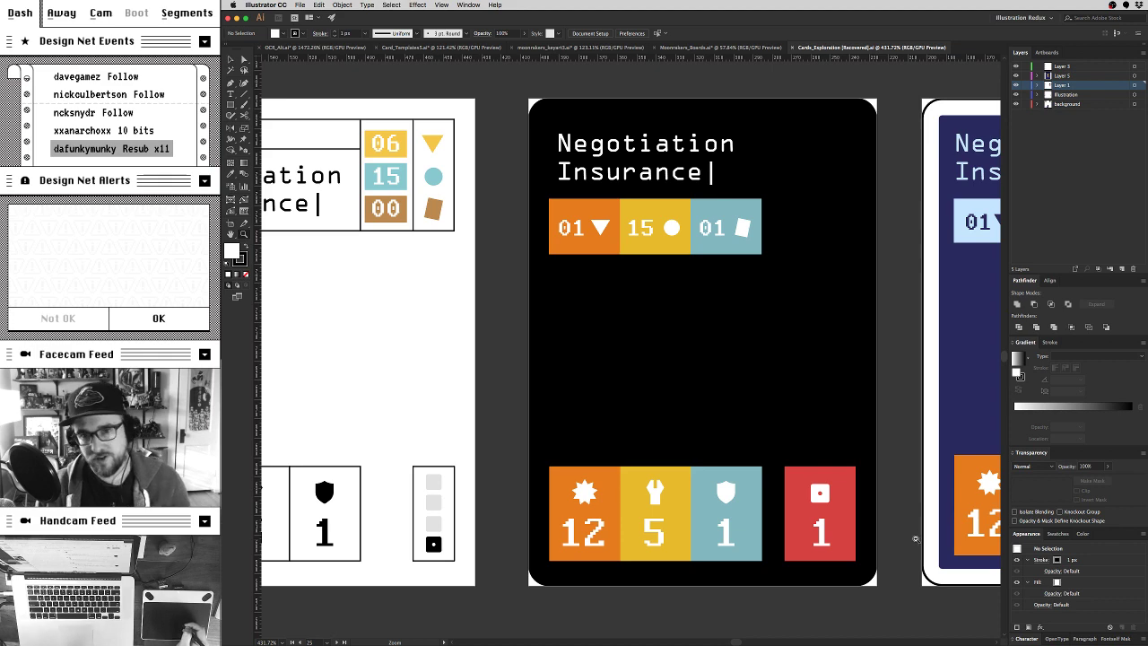
scroll(744, 379, right, 10)
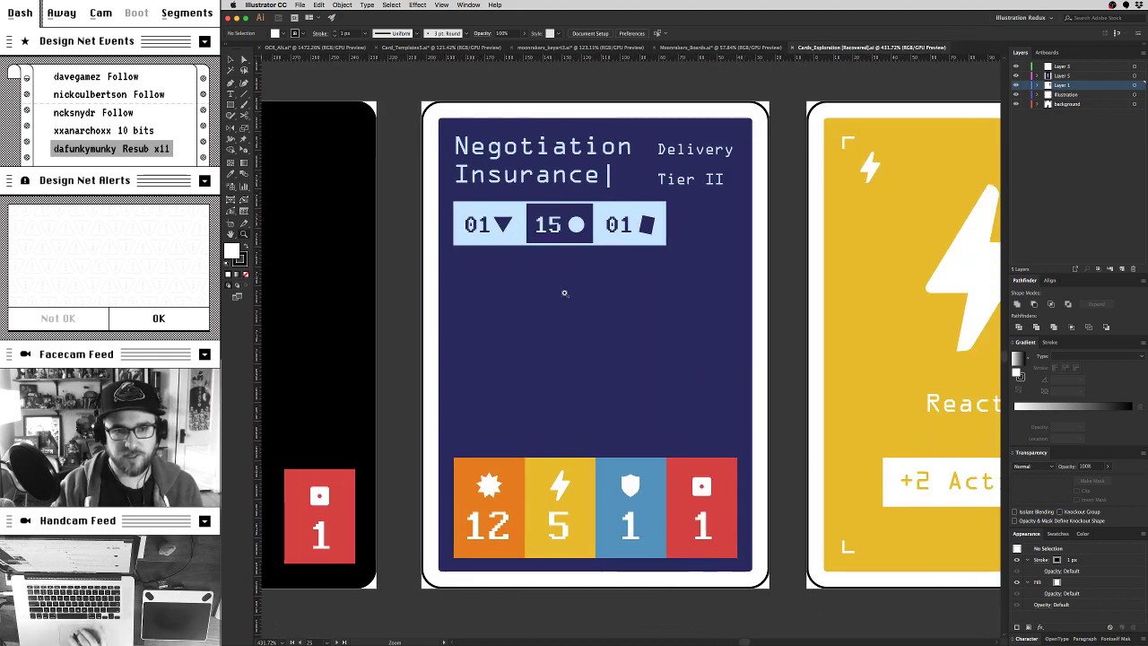
Step: Compare the navy Negotiation Insurance Delivery Tier II card with the navy T.3 version below it
key(ctrl+minus)
key(ctrl+minus)
key(ctrl+minus)
key(ctrl+minus)
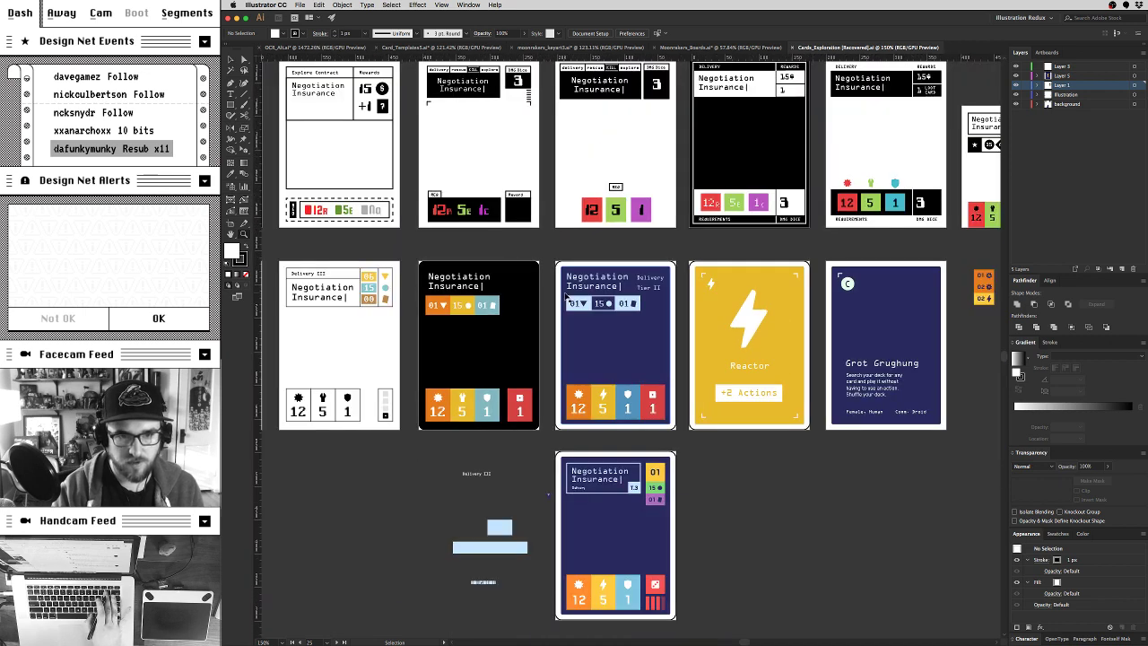
click(565, 291)
scroll(564, 292, down, 10)
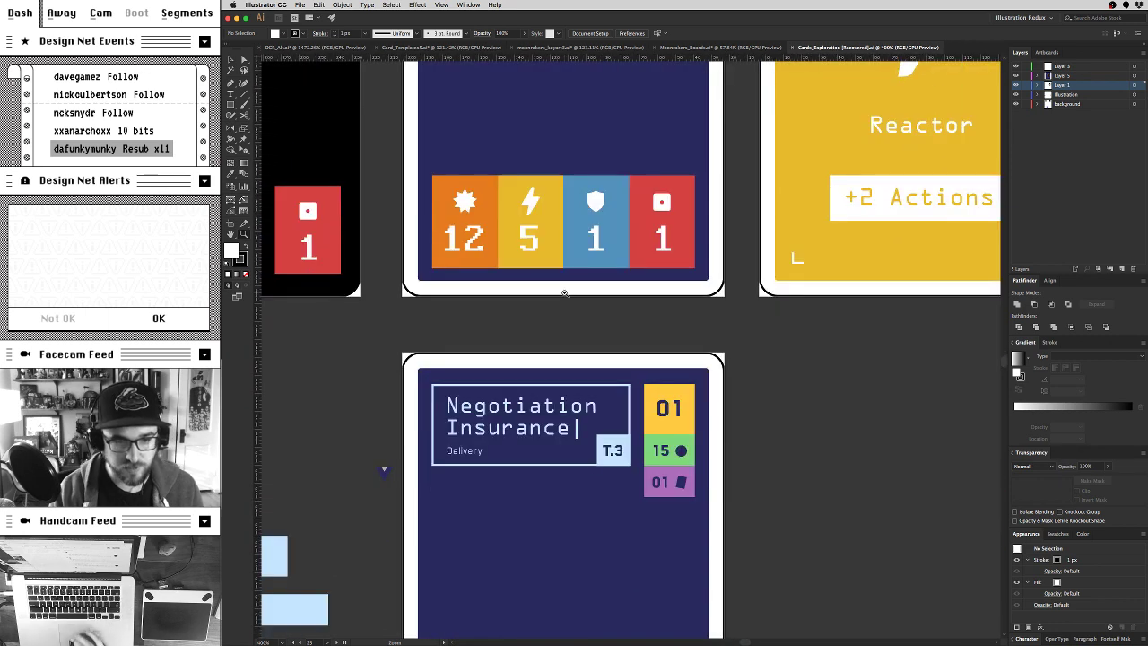
scroll(564, 293, up, 10)
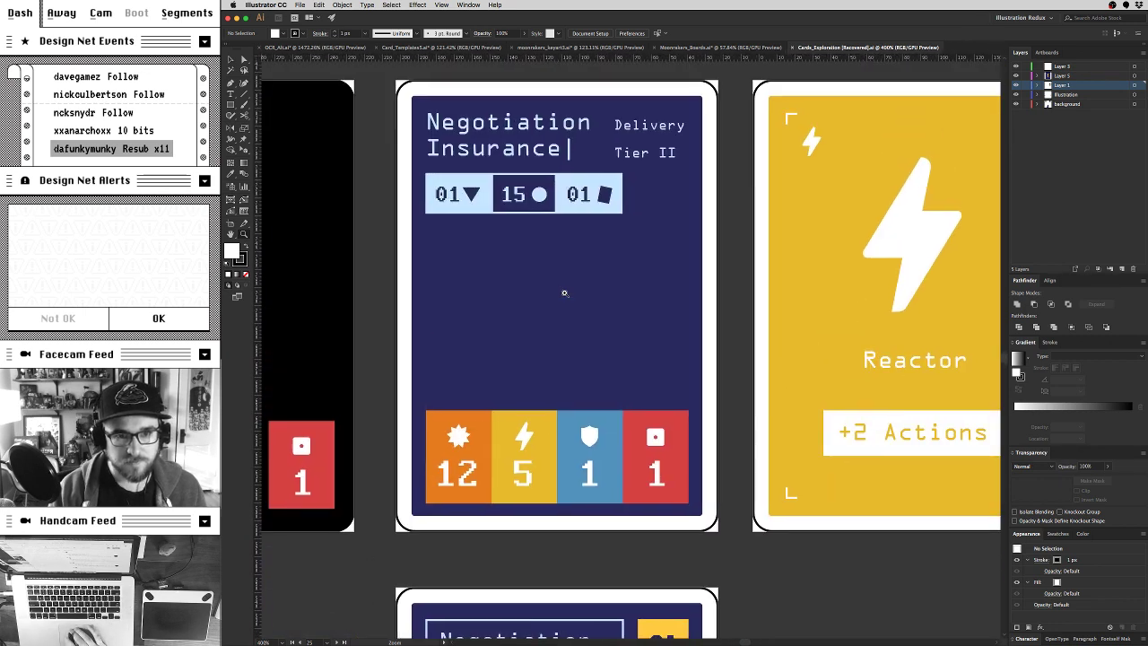
scroll(564, 293, right, 3)
scroll(564, 292, left, 3)
scroll(564, 293, left, 3)
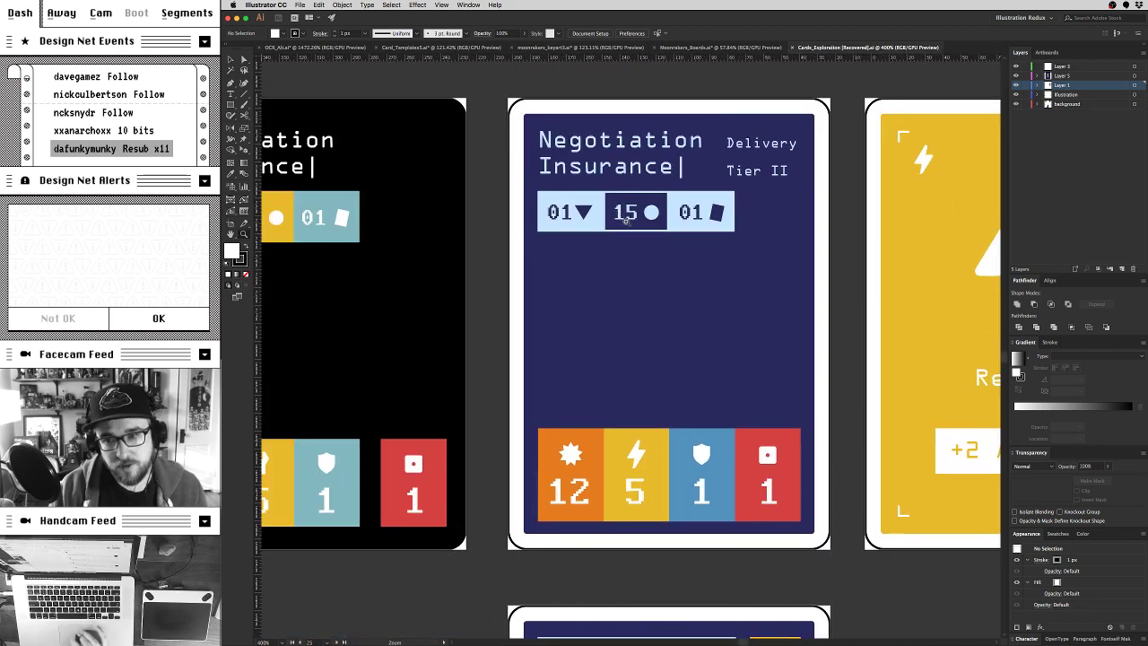
Step: Show the yellow Reactor card up close, and view it among the neighbouring card explorations and the small coloured icon studies
scroll(626, 222, right, 6)
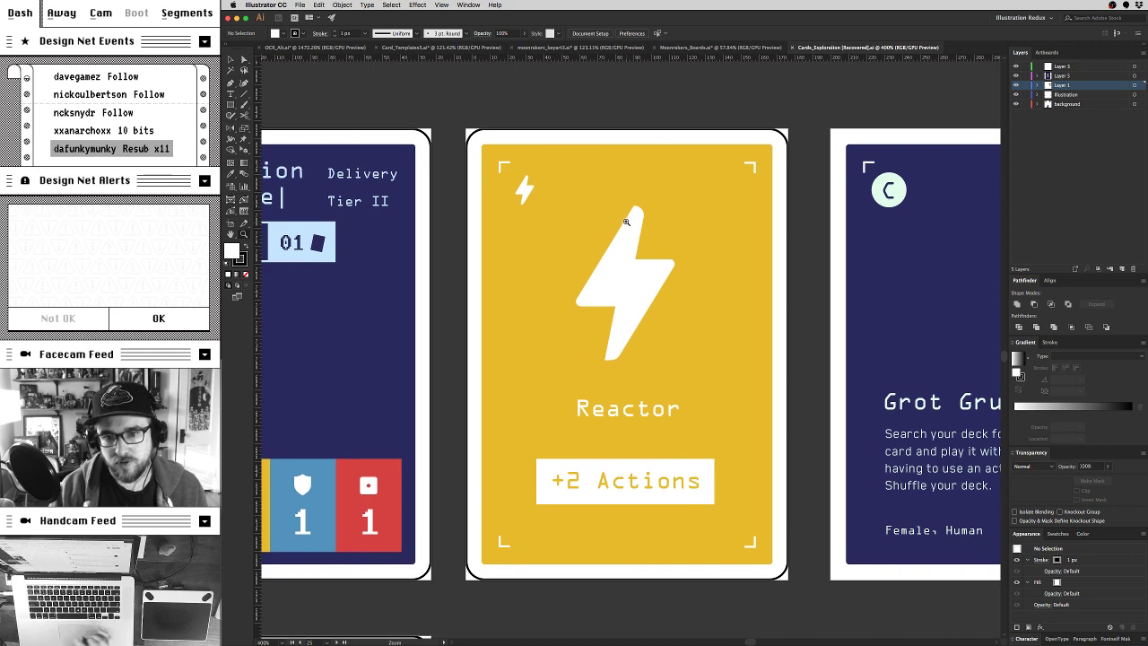
scroll(789, 304, down, 5)
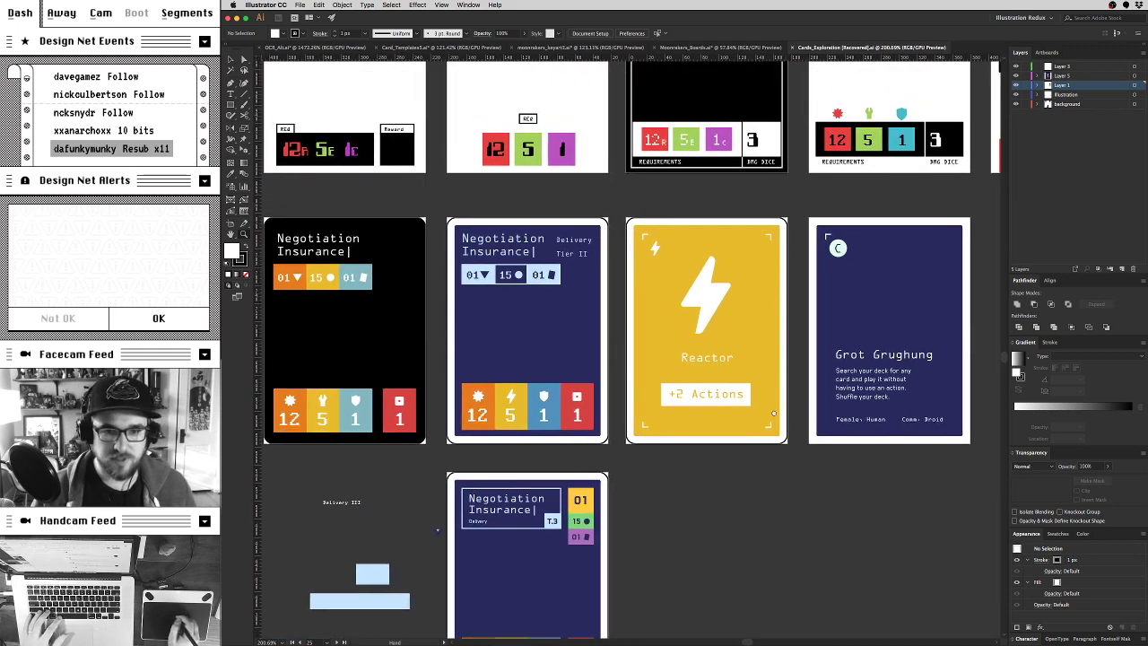
scroll(774, 384, up, 5)
scroll(587, 590, left, 3)
scroll(627, 574, up, 4)
scroll(743, 536, down, 4)
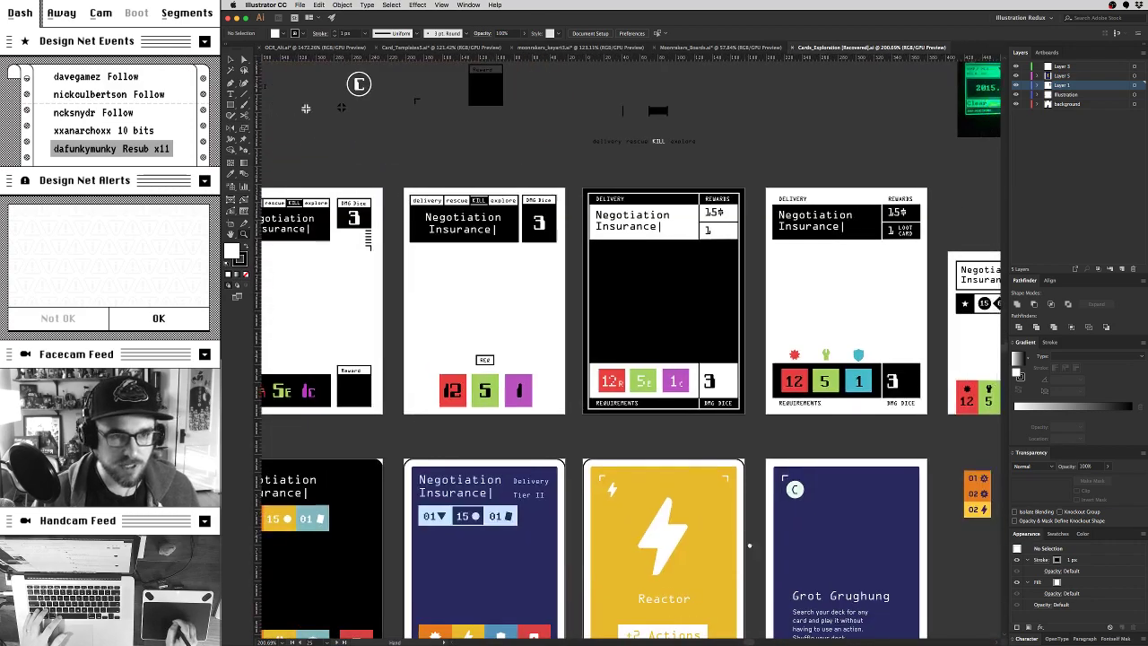
scroll(744, 535, down, 5)
scroll(743, 535, right, 3)
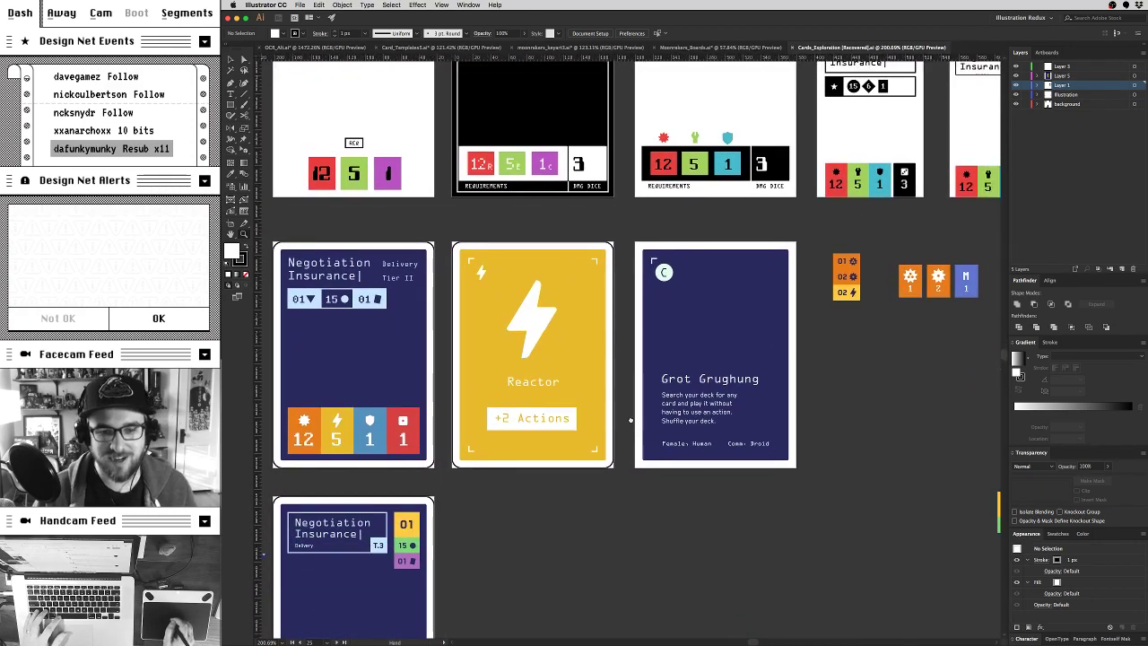
scroll(628, 350, right, 4)
scroll(506, 518, down, 3)
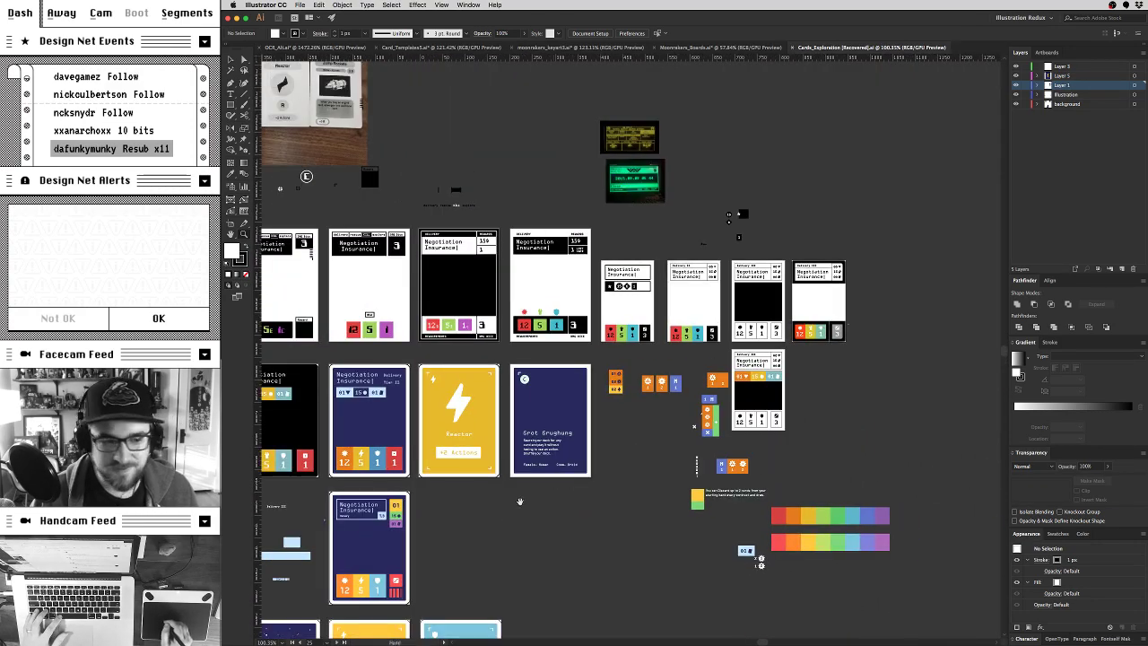
Step: Show the lower rows of refined cards and examine the navy T.3 Negotiation Insurance card up close
scroll(505, 517, left, 5)
scroll(628, 359, down, 2)
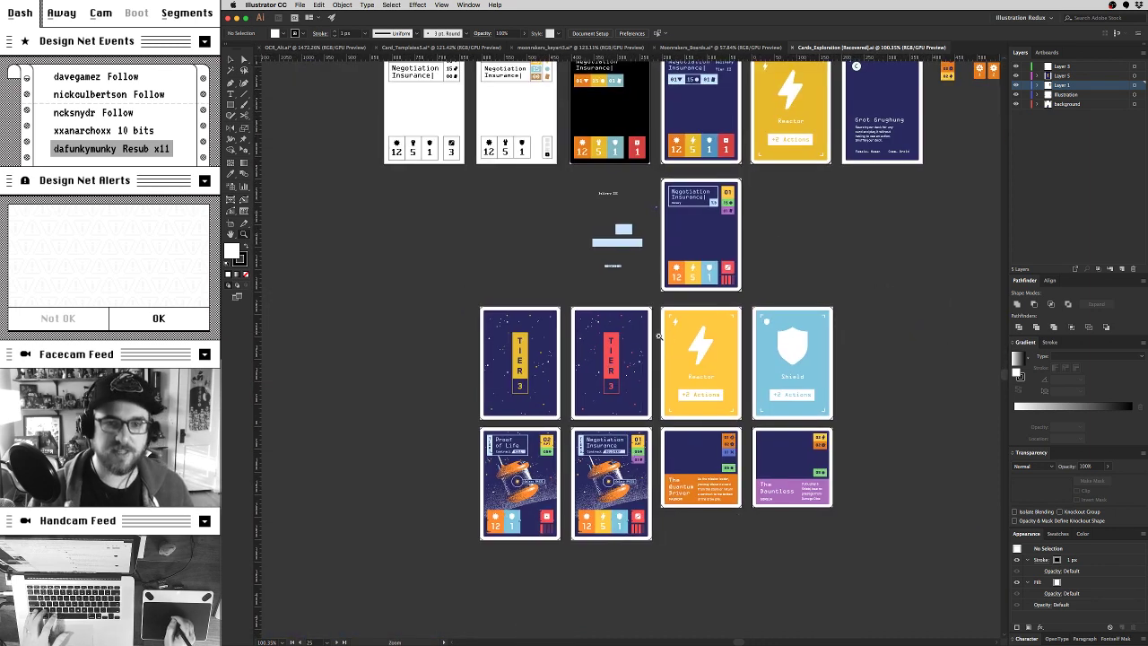
scroll(667, 334, up, 5)
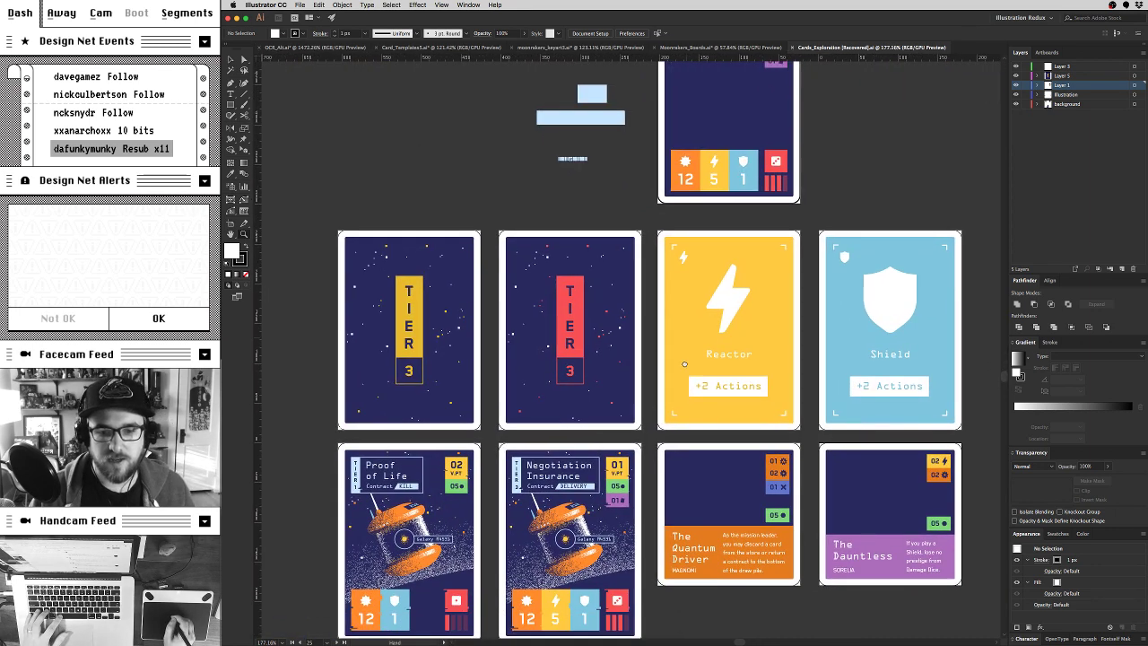
scroll(663, 359, down, 5)
scroll(645, 371, up, 3)
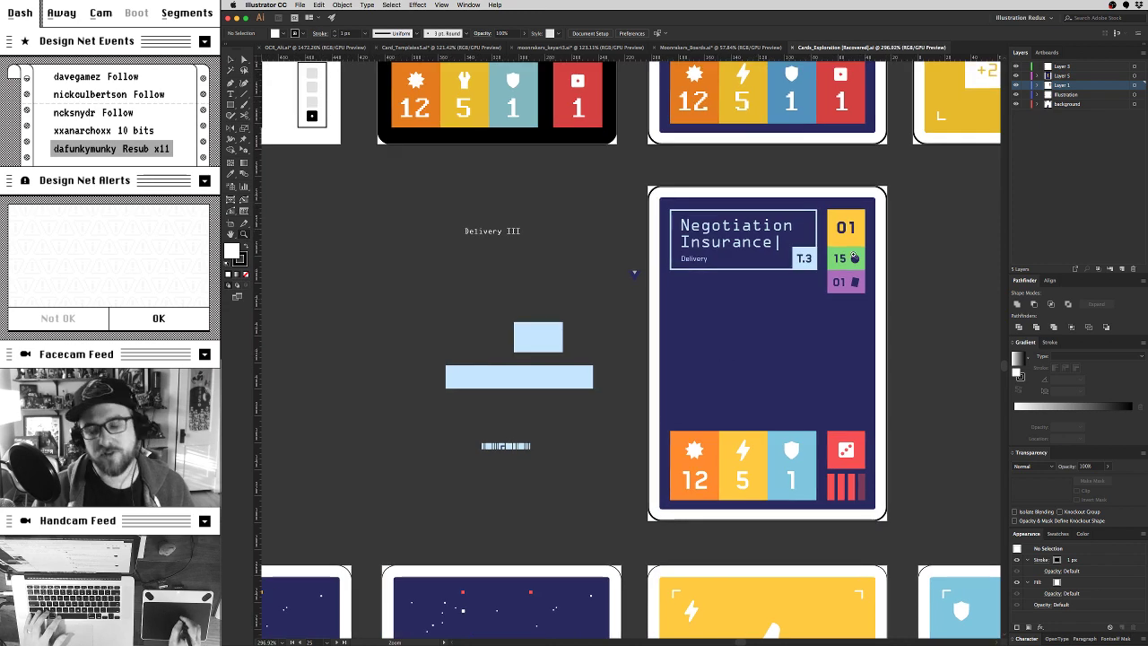
scroll(634, 272, down, 4)
scroll(627, 305, down, 3)
scroll(601, 320, down, 2)
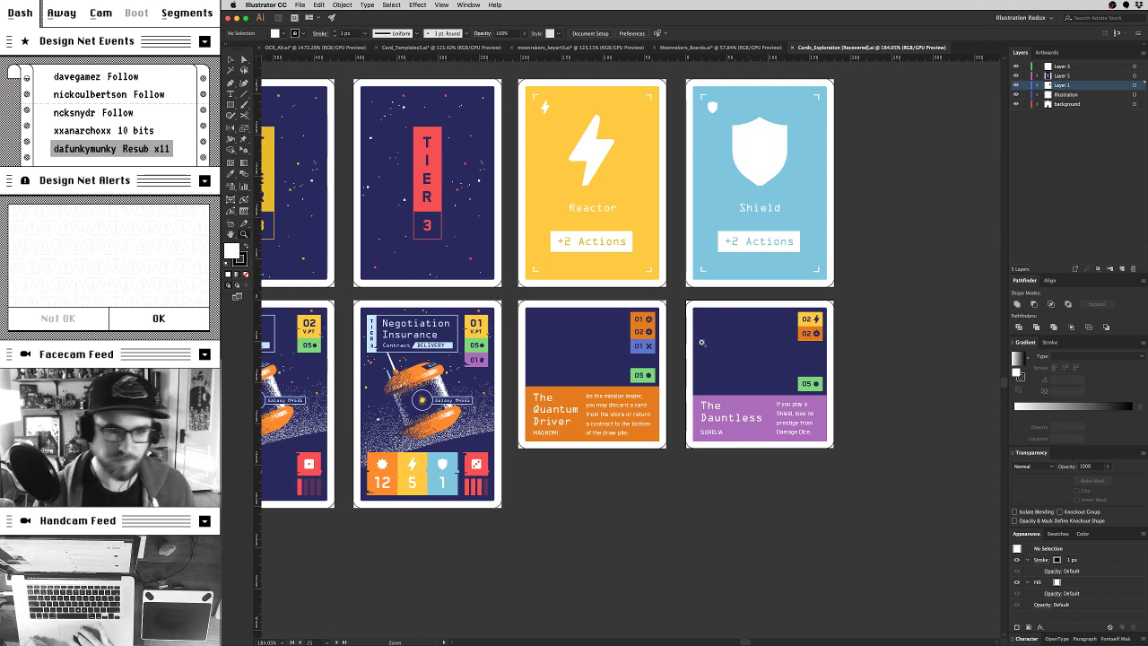
Step: Look over the two Tier 3 card backs, the Reactor and Shield cards, and the contract and ship cards beneath them
scroll(701, 342, left, 10)
scroll(701, 342, up, 2)
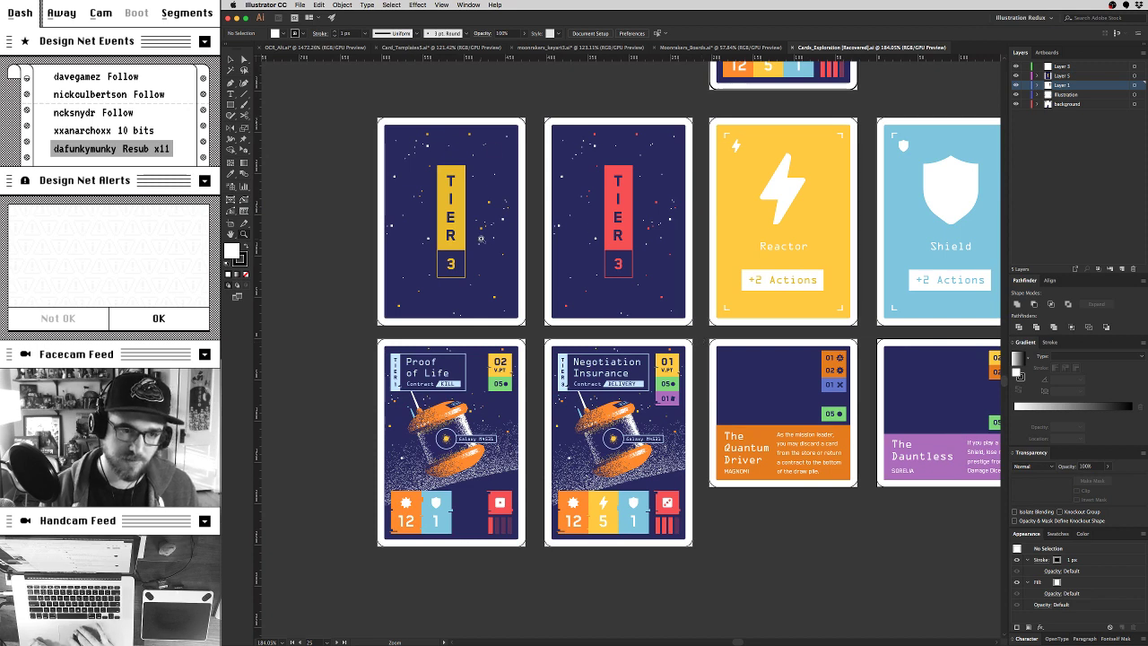
scroll(758, 378, right, 5)
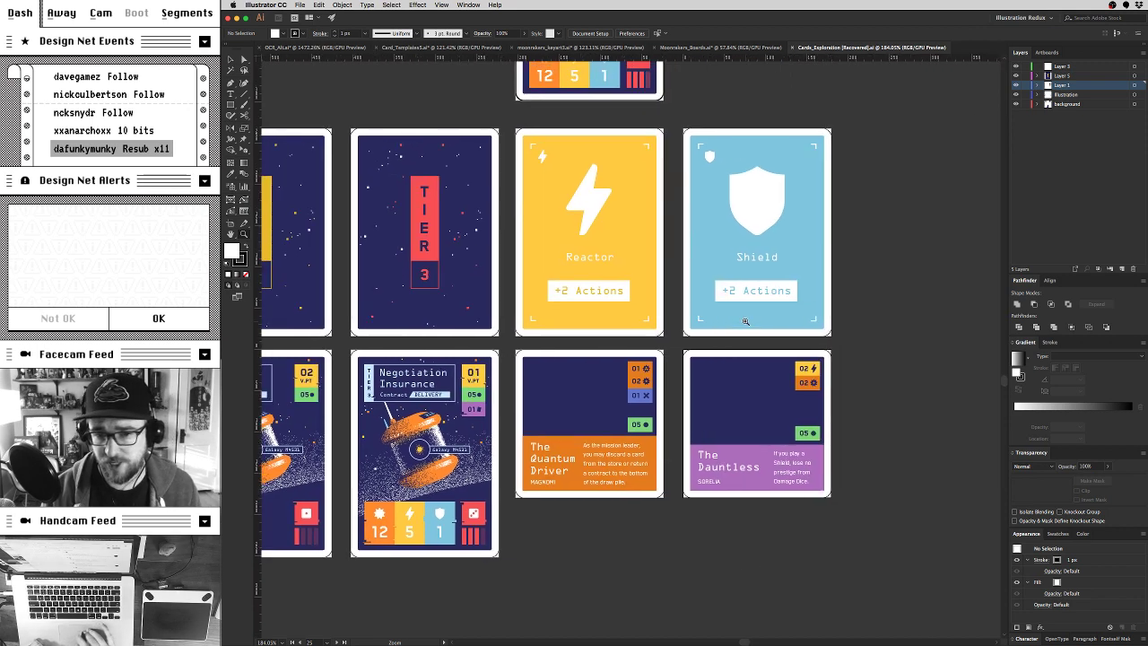
scroll(744, 321, left, 8)
scroll(744, 321, down, 1)
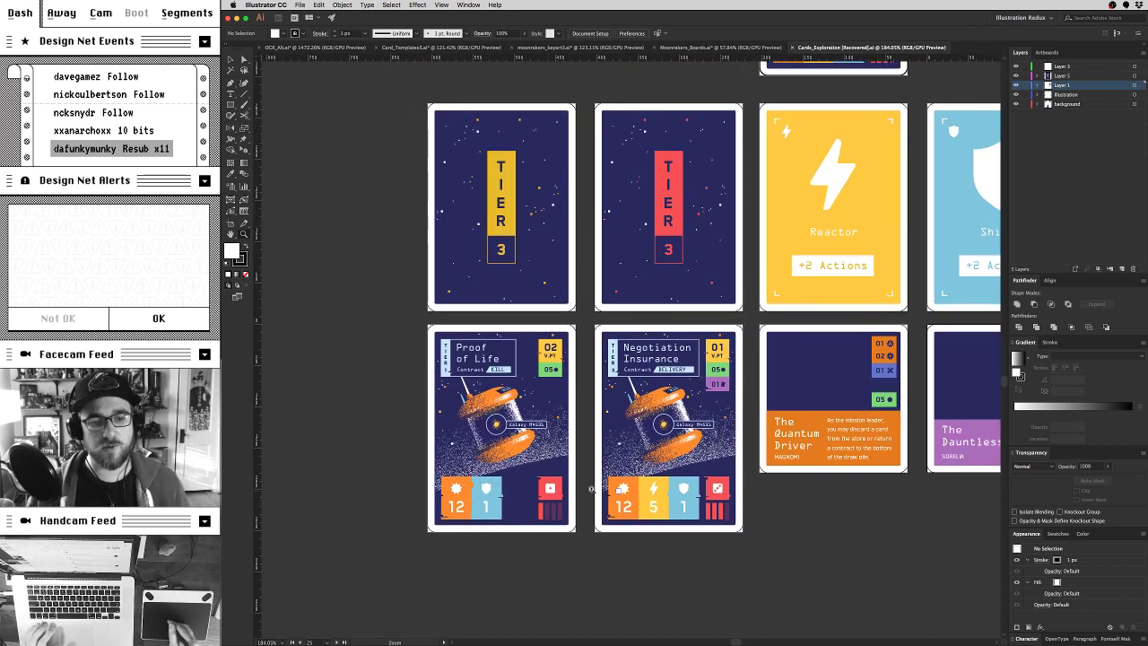
Step: Examine the illustrated Proof of Life and Negotiation Insurance contract cards side by side up close
scroll(566, 460, up, 5)
scroll(752, 452, down, 2)
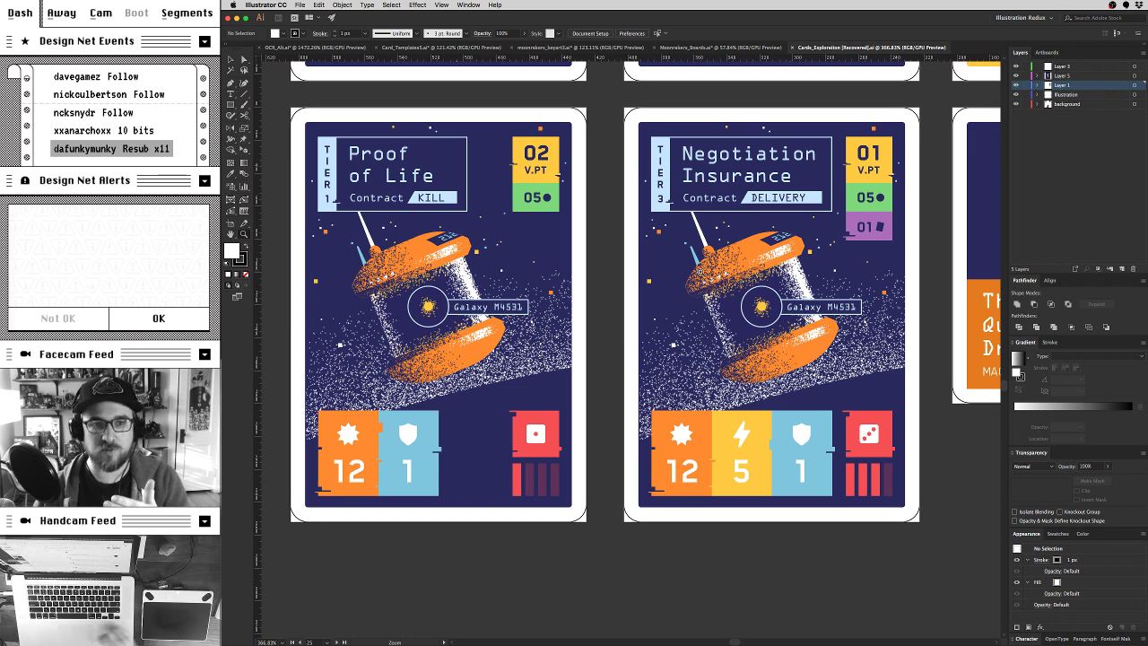
drag(698, 425, 732, 452)
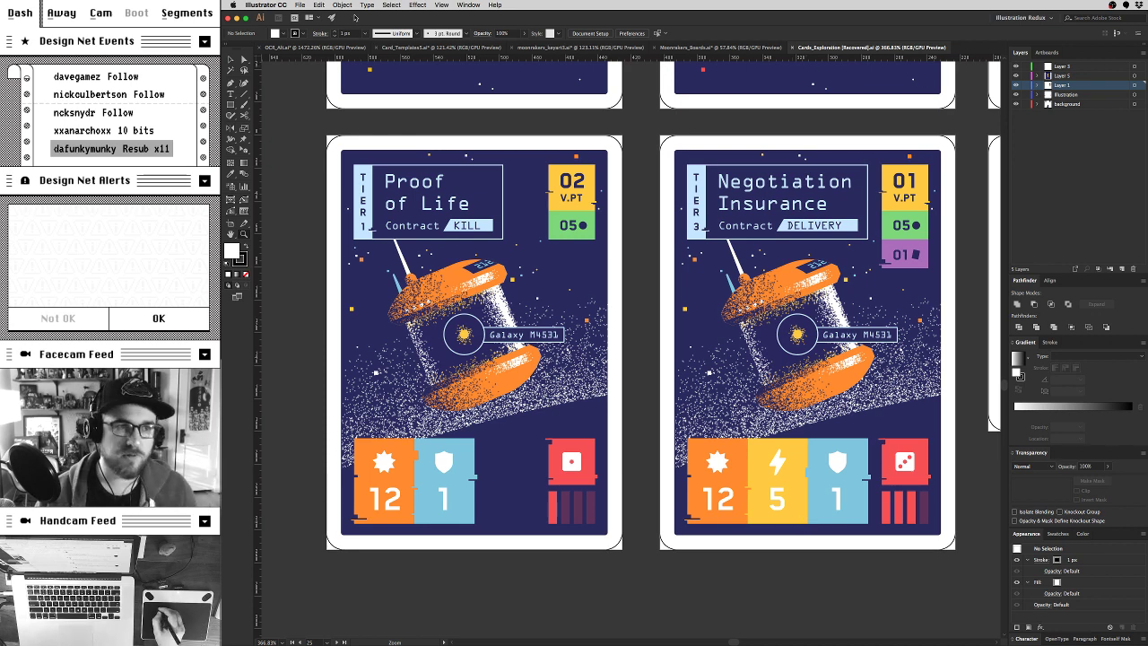
Step: Open the recent file Astronaut.ai and show the front and back of its Astronaut flash card
click(299, 4)
mouse_move(340, 41)
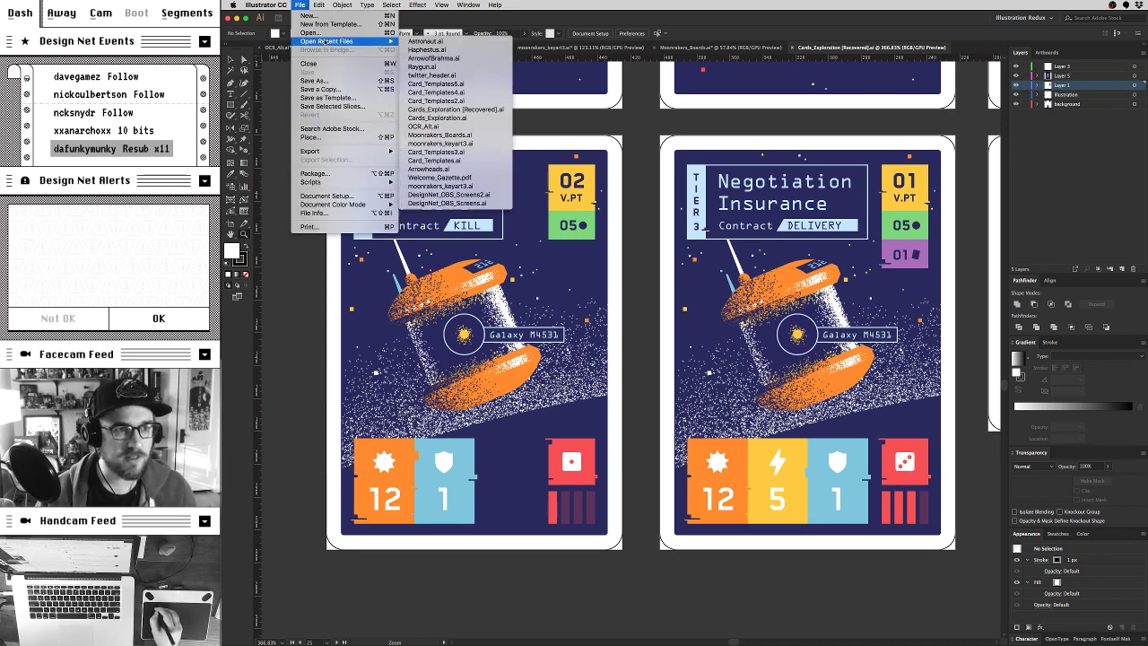
click(485, 69)
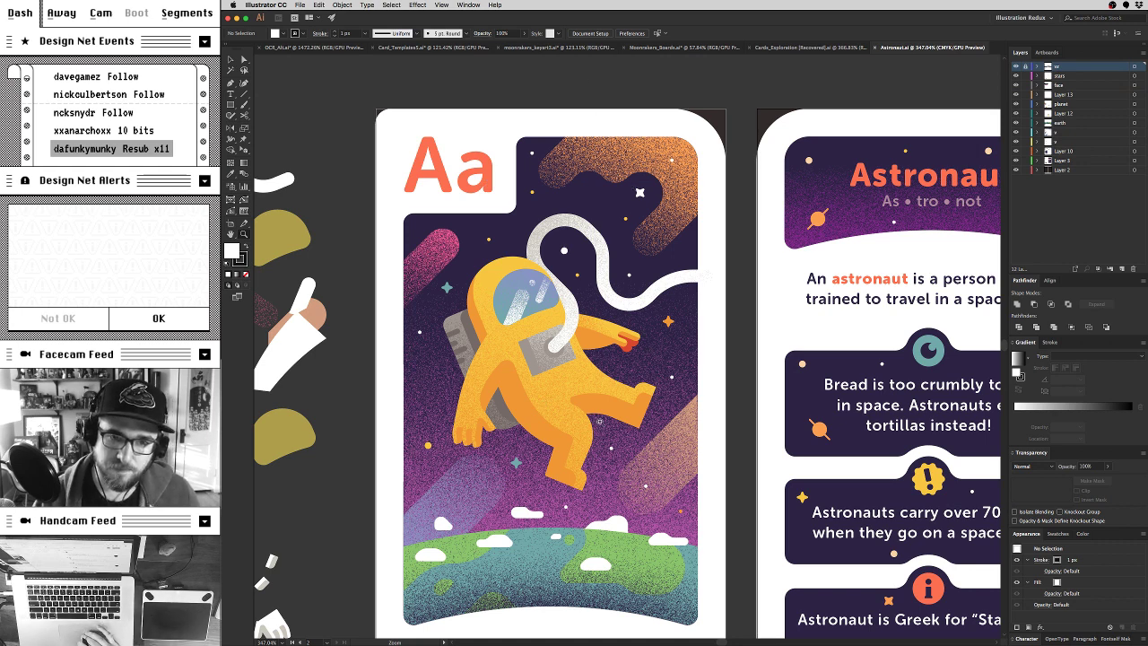
scroll(598, 421, down, 5)
scroll(598, 421, right, 5)
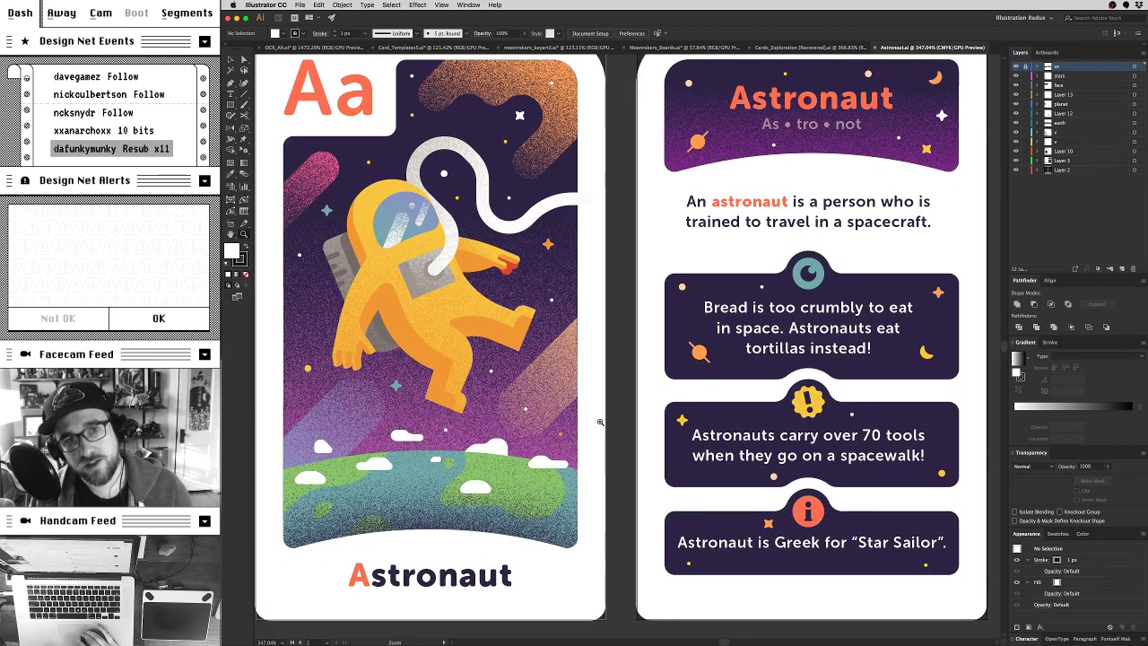
scroll(599, 422, up, 2)
scroll(599, 422, left, 1)
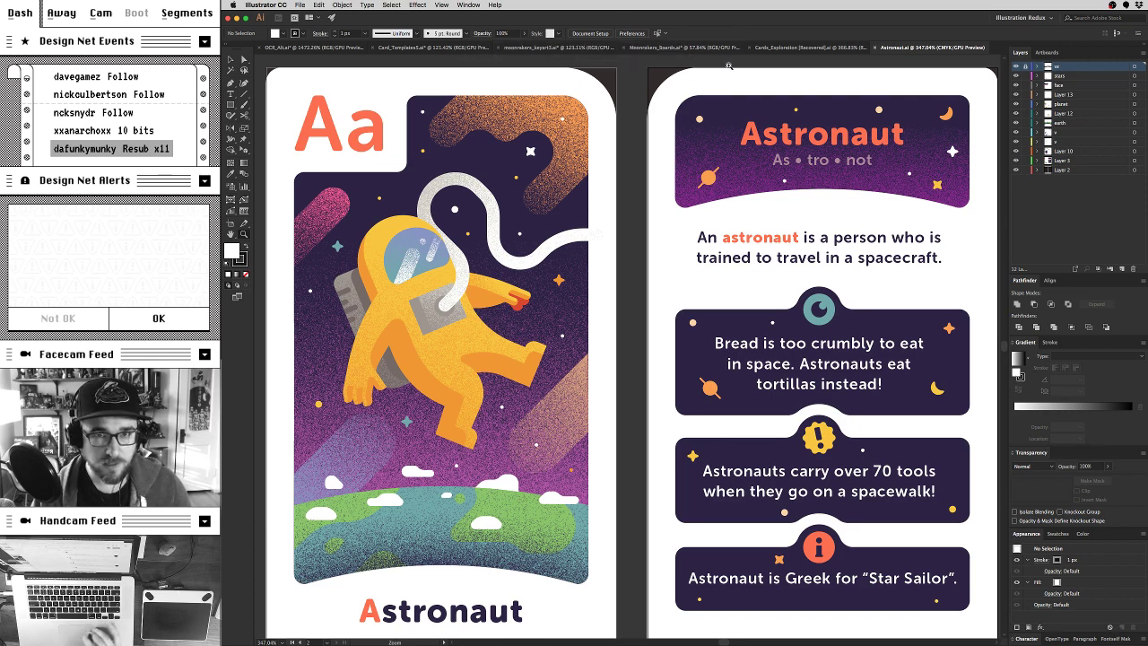
Step: Return to the Cards_Exploration document, show The Quantum Driver card, and view all card explorations together at 66.67% zoom
click(809, 52)
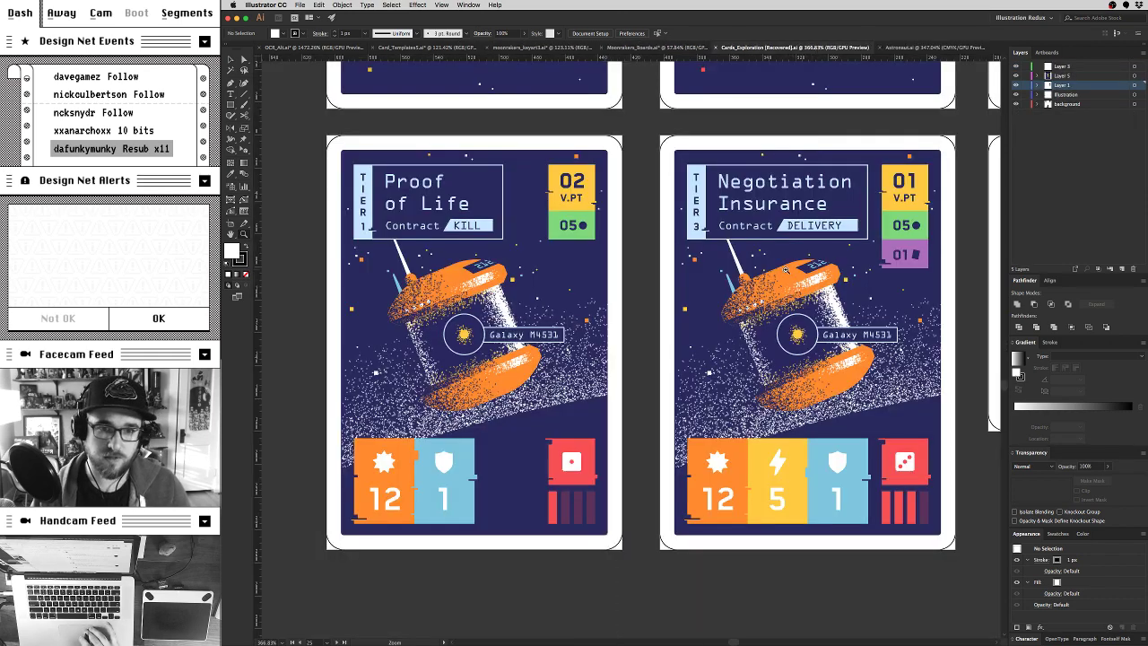
scroll(784, 269, right, 5)
scroll(784, 269, down, 4)
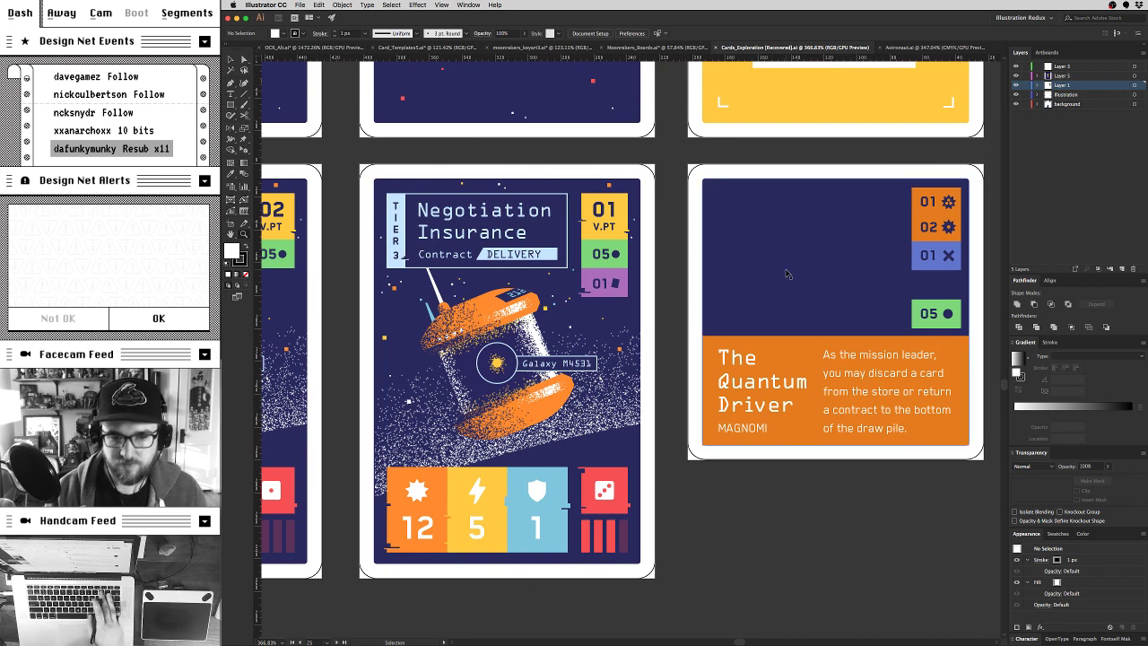
scroll(785, 269, down, 3)
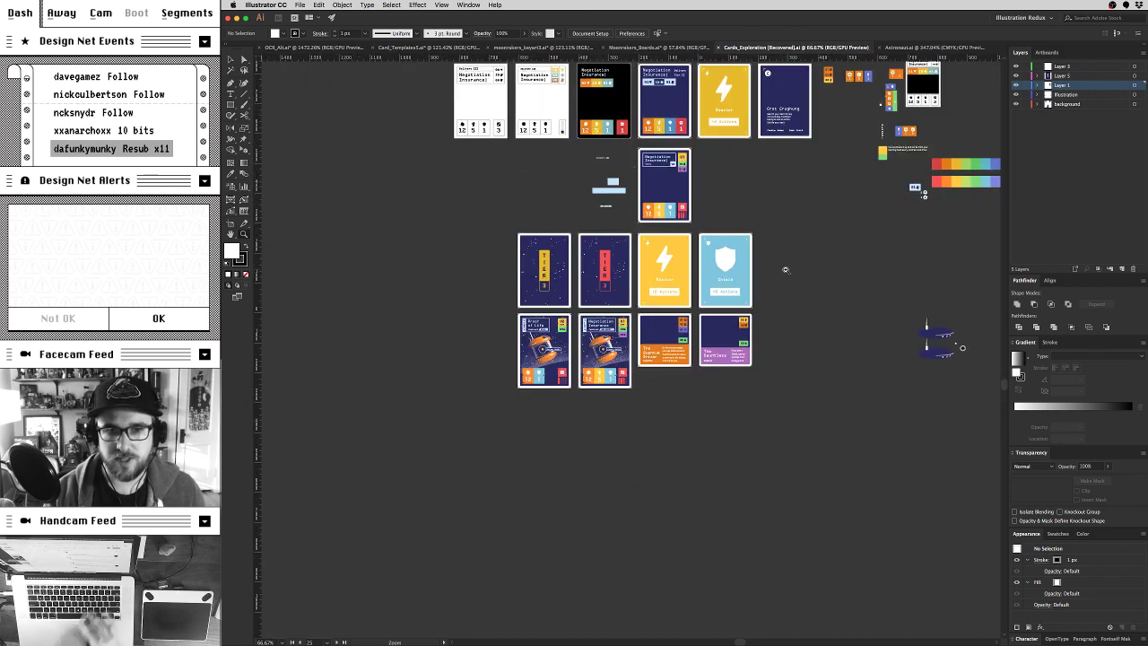
scroll(785, 269, up, 1)
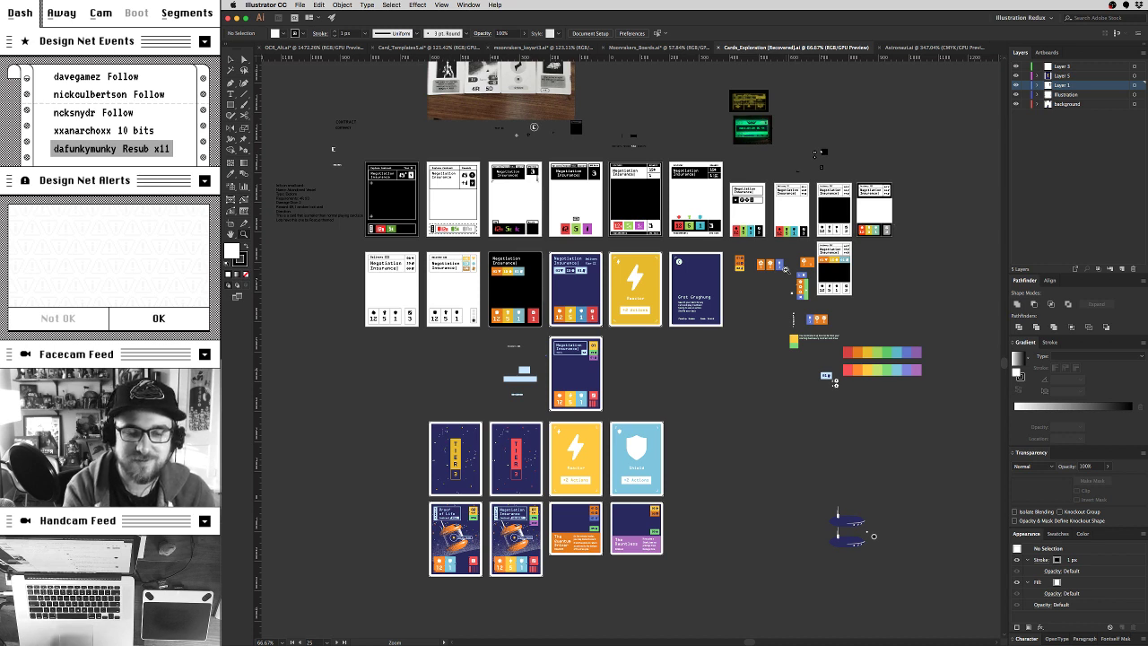
key(v)
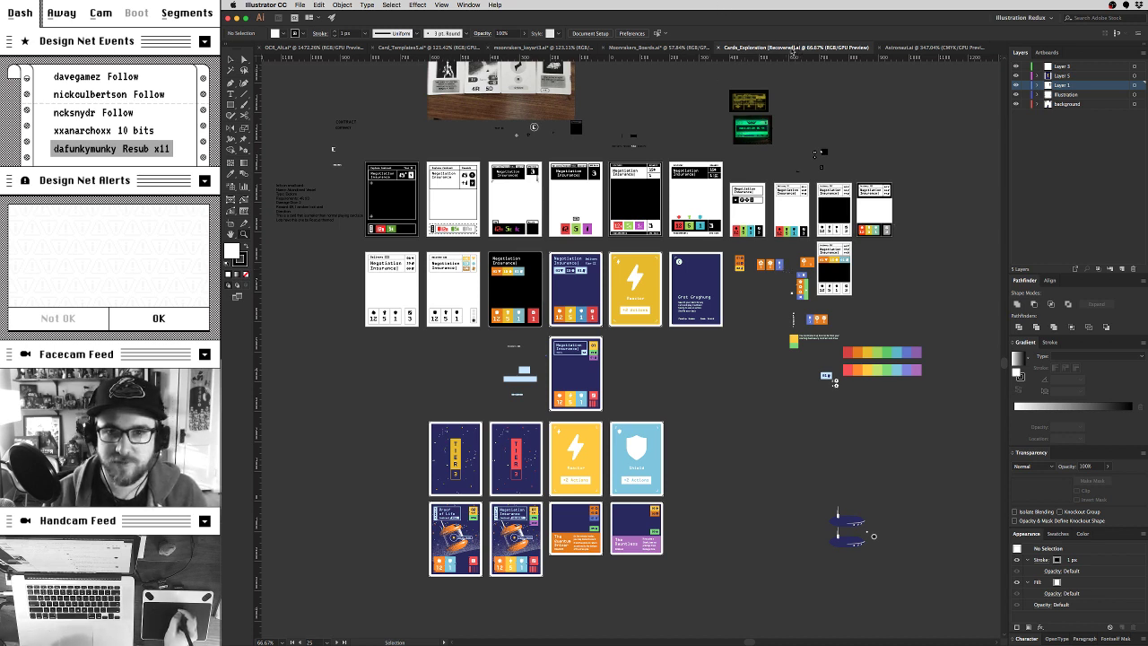
key(z)
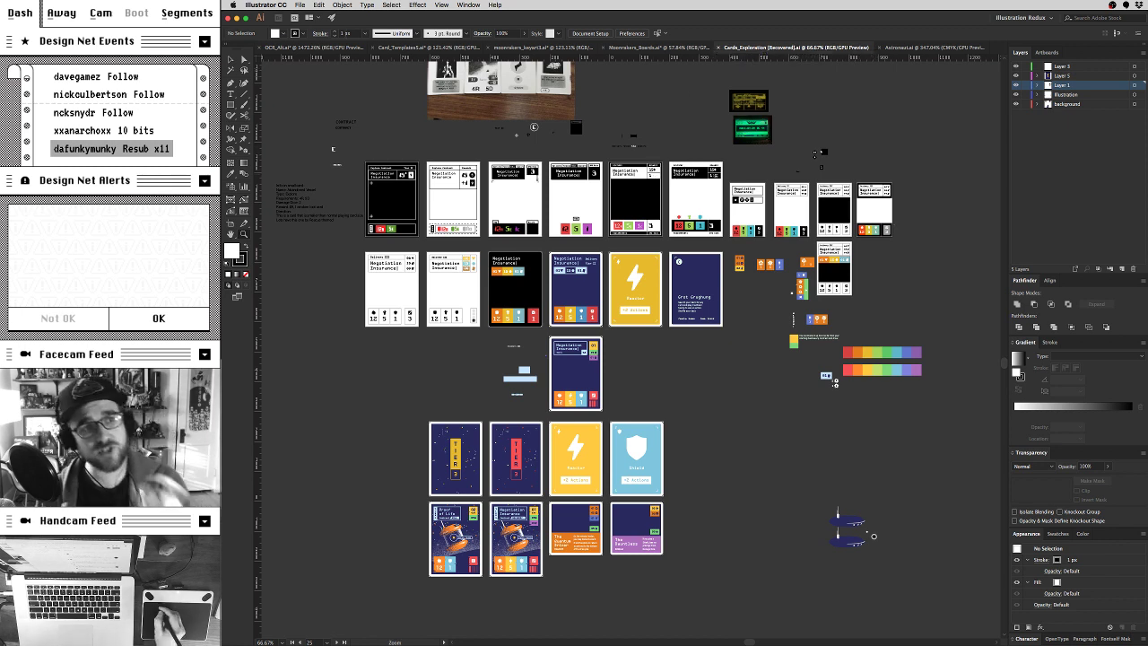
Step: Switch to OCR_Alt.ai, unlock the Base Characters layer, and move the red OCRA alphabet directly below the black one
click(329, 48)
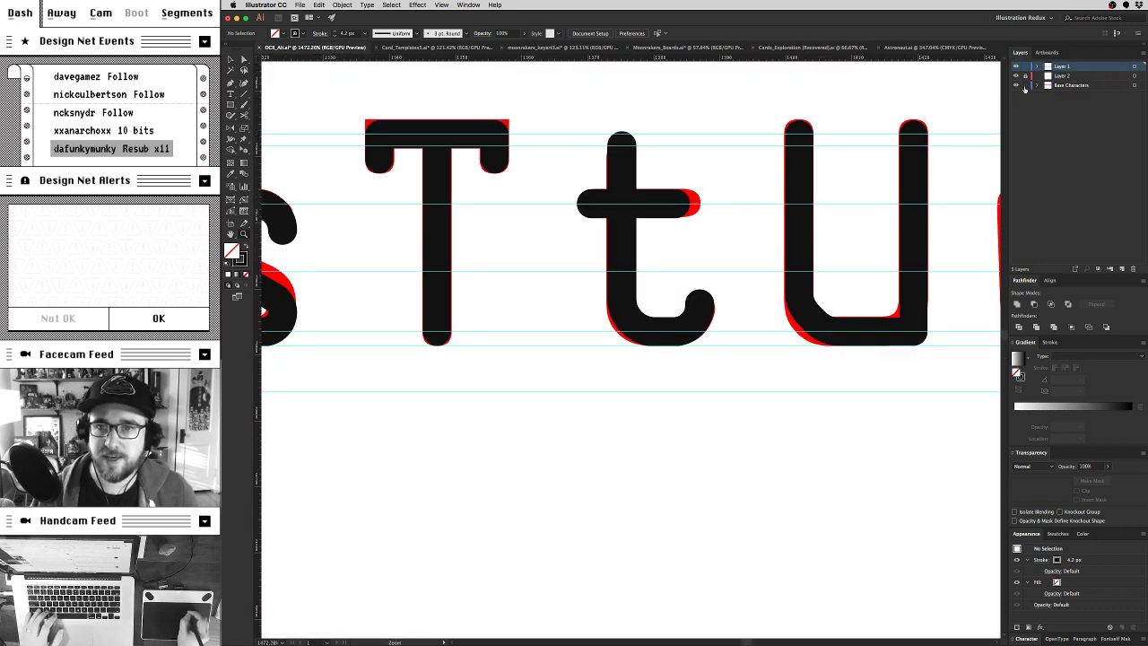
key(v)
drag(762, 326, 809, 539)
scroll(809, 539, down, 15)
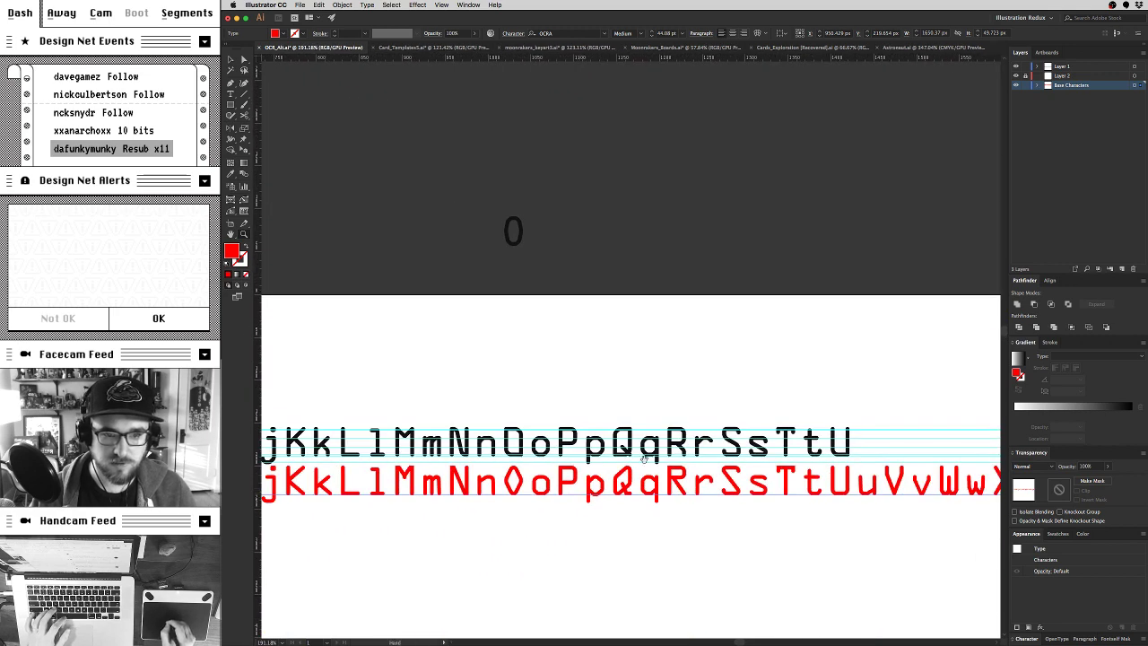
Step: Compare the black redrawn letters with the red OCRA originals from A through I, ending close up on the lowercase h
scroll(743, 359, left, 5)
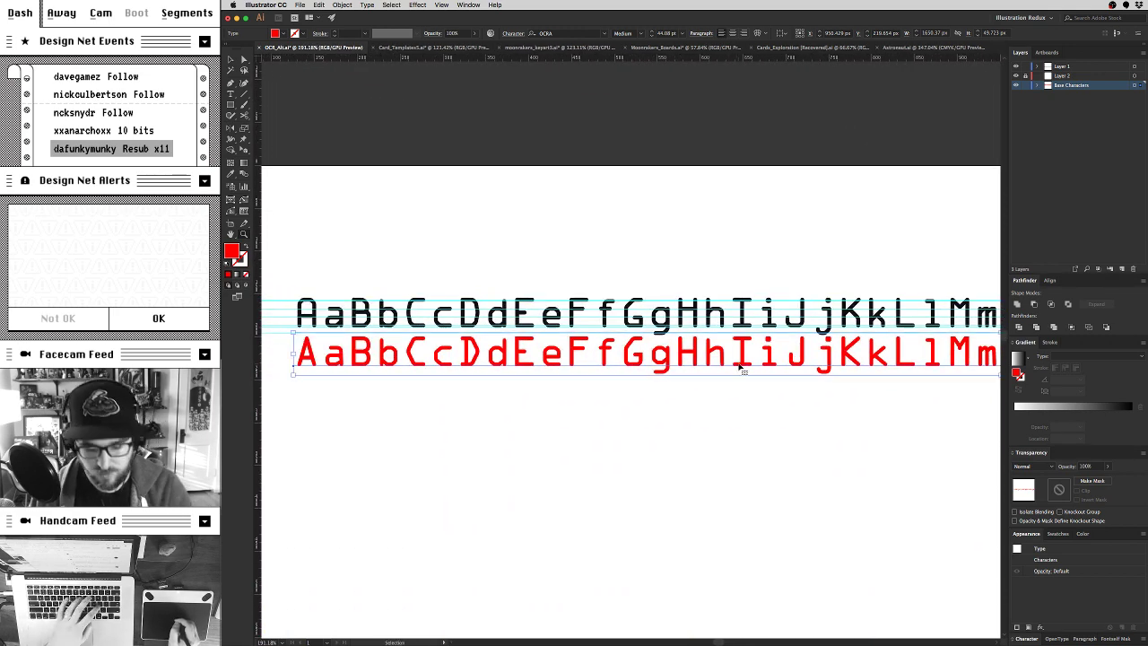
drag(604, 423, 676, 439)
drag(332, 340, 538, 359)
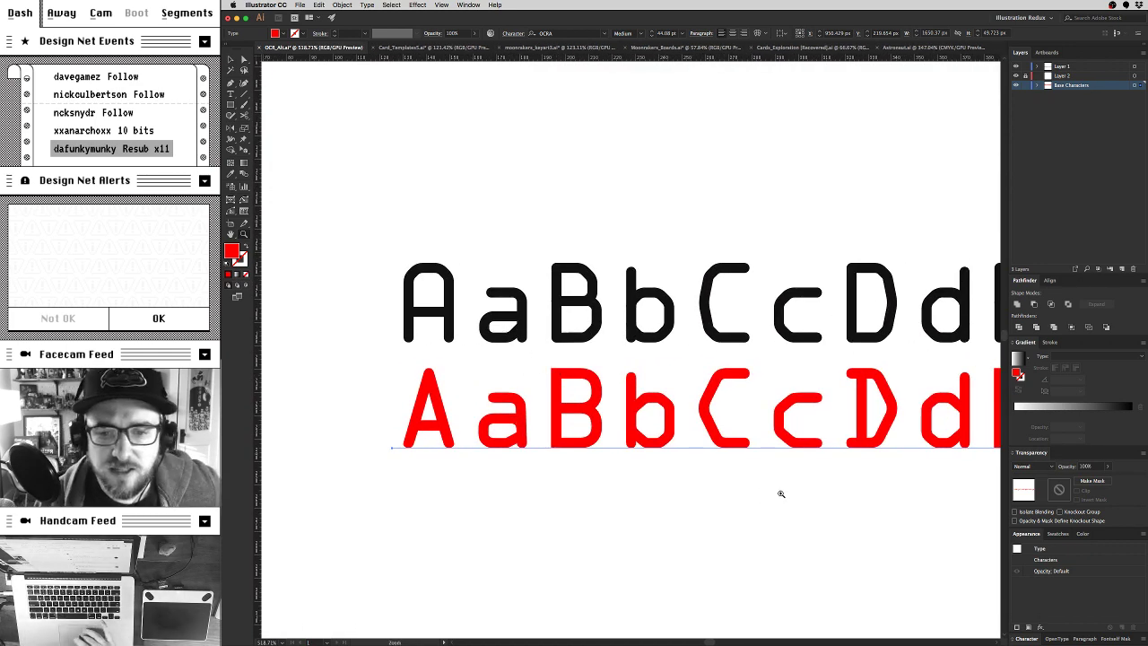
scroll(709, 392, right, 2)
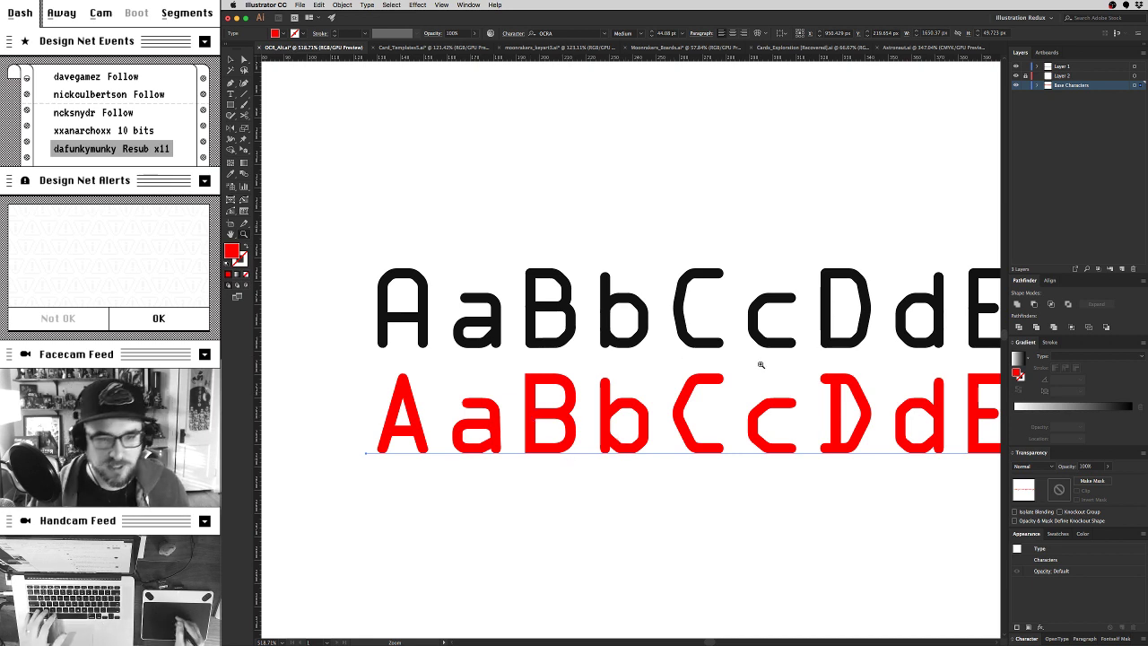
drag(798, 467, 439, 442)
drag(986, 453, 647, 457)
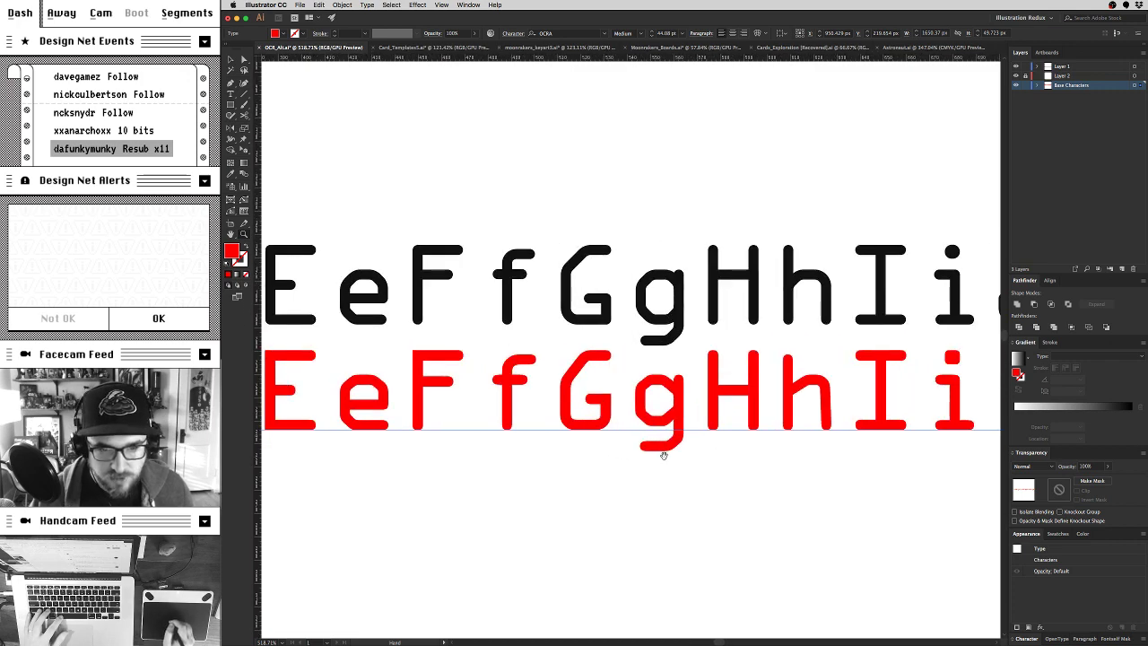
scroll(827, 381, up, 5)
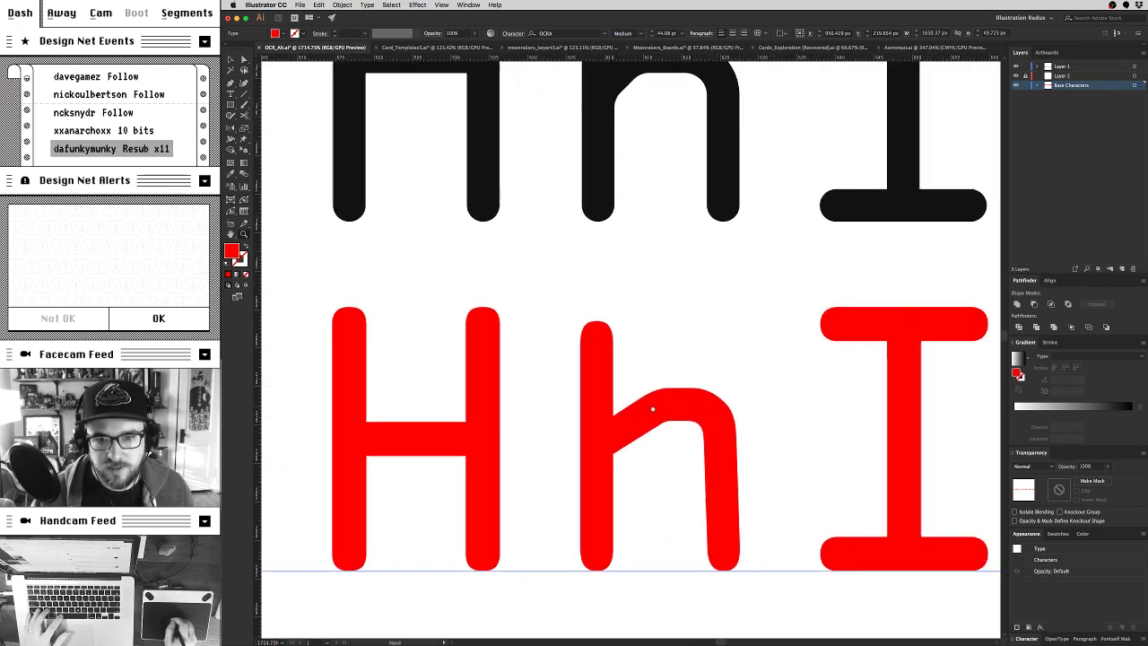
Step: Compare the black redrawn letters with the red OCRA originals from lowercase h back to A and forward again to G
scroll(626, 410, up, 2)
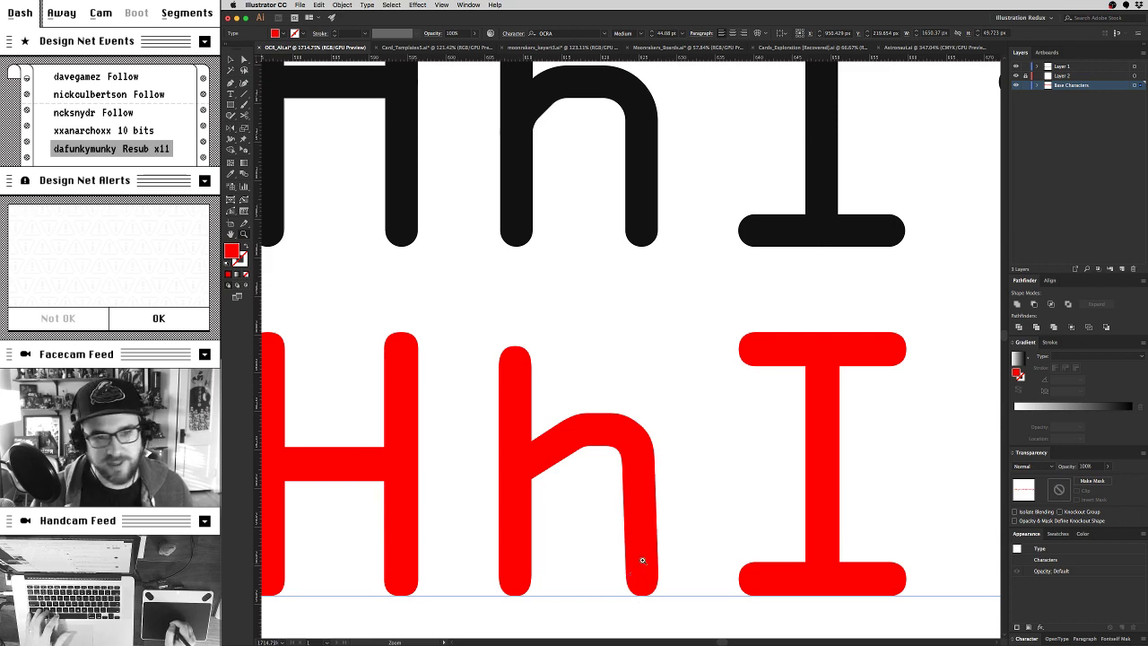
scroll(629, 574, down, 3)
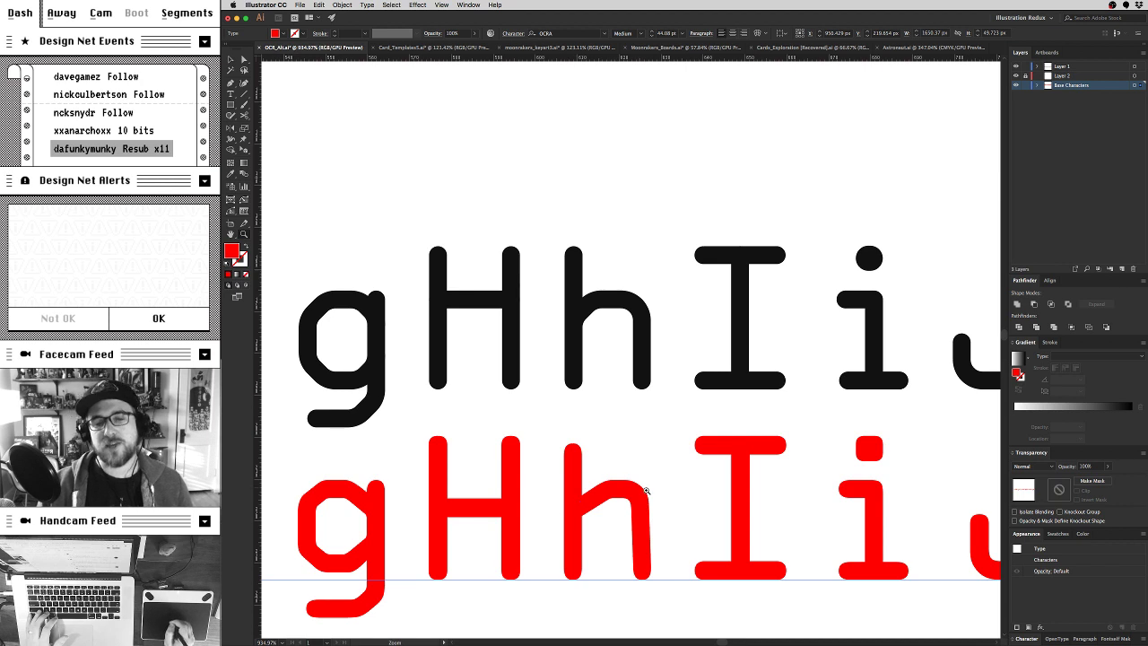
drag(541, 544, 745, 492)
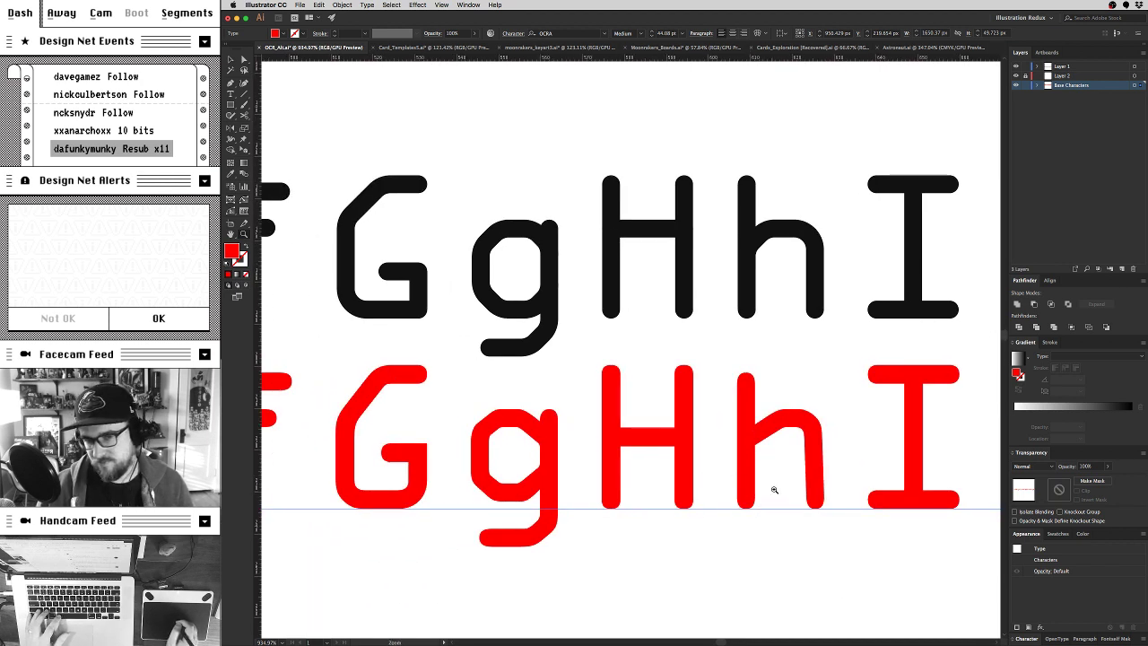
scroll(774, 476, down, 2)
scroll(691, 478, left, 6)
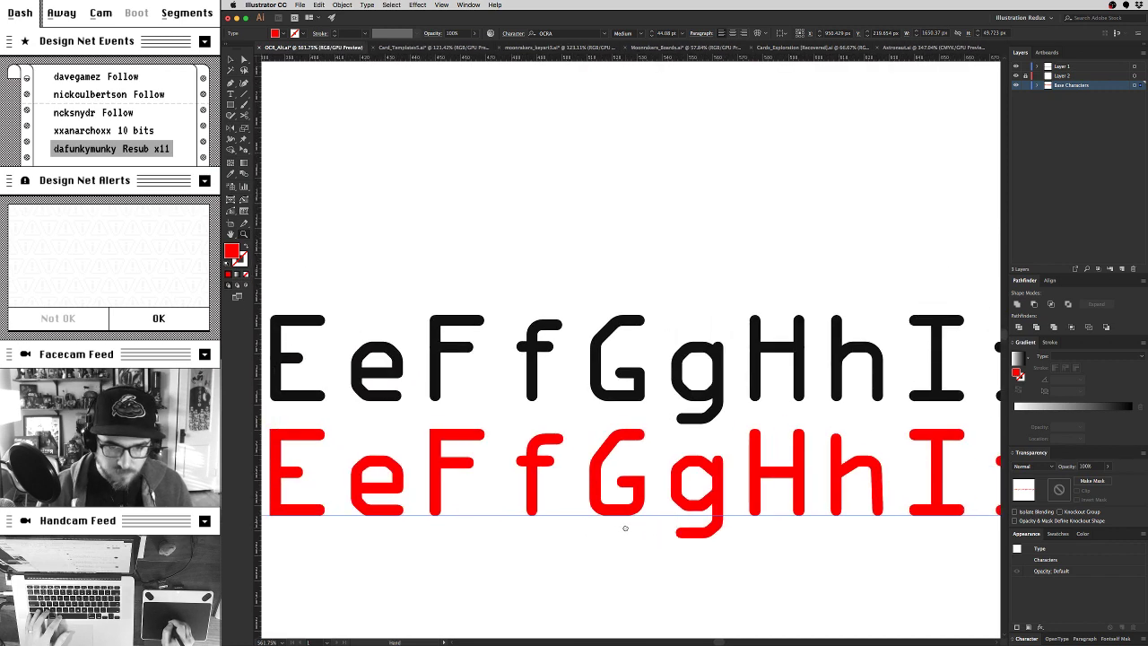
drag(448, 469, 799, 475)
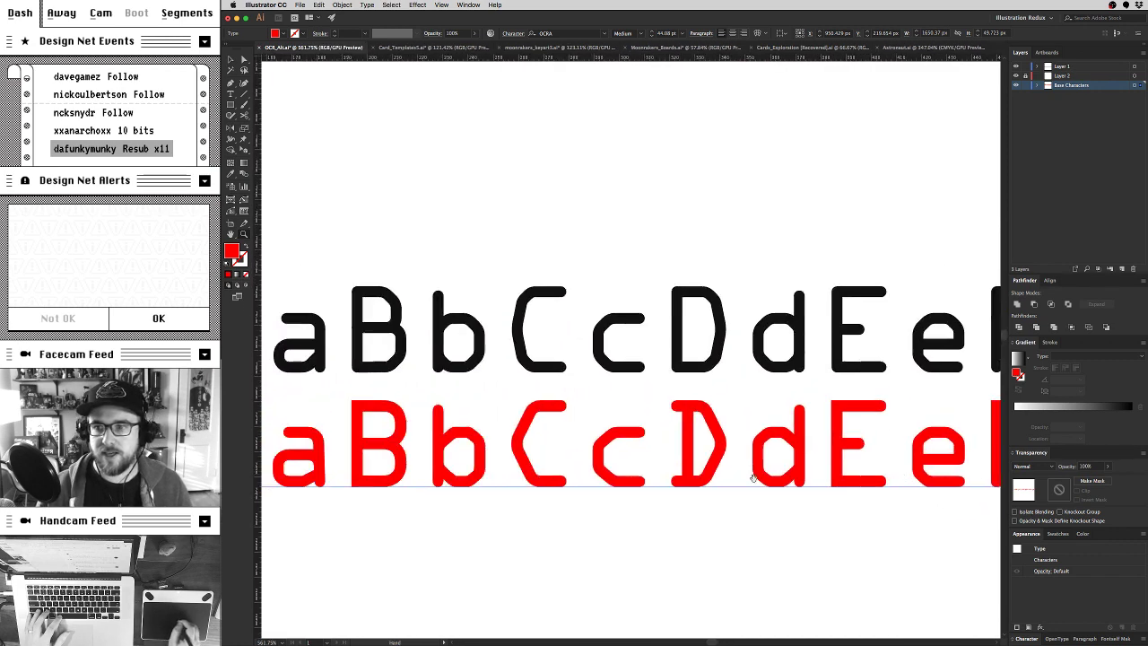
drag(410, 506, 638, 495)
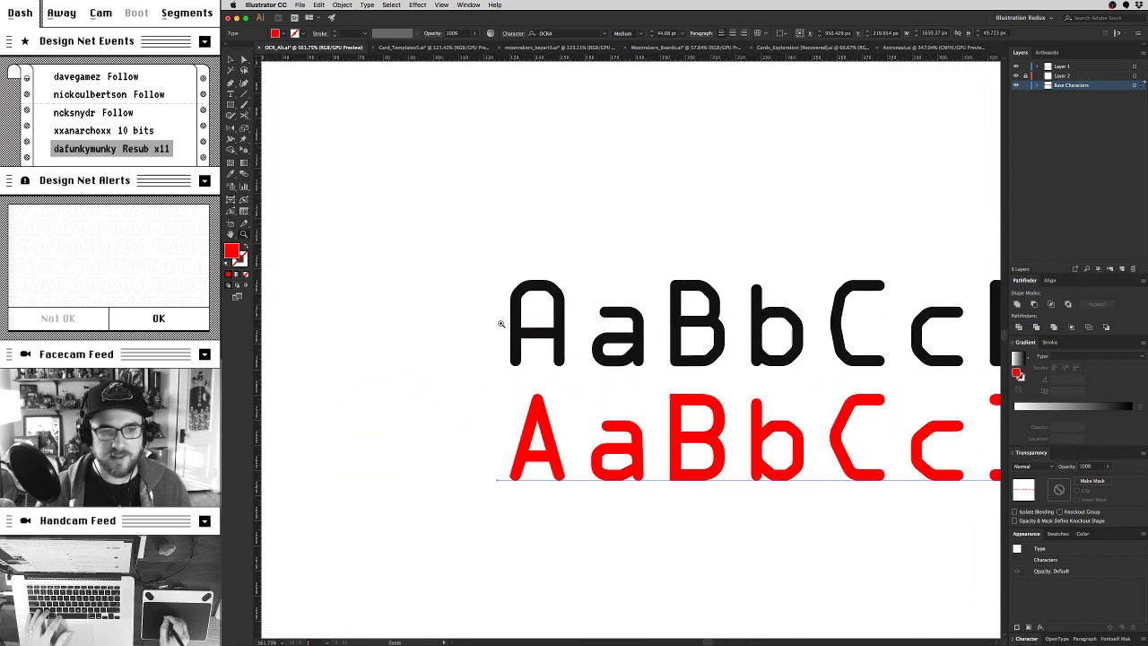
scroll(549, 298, right, 5)
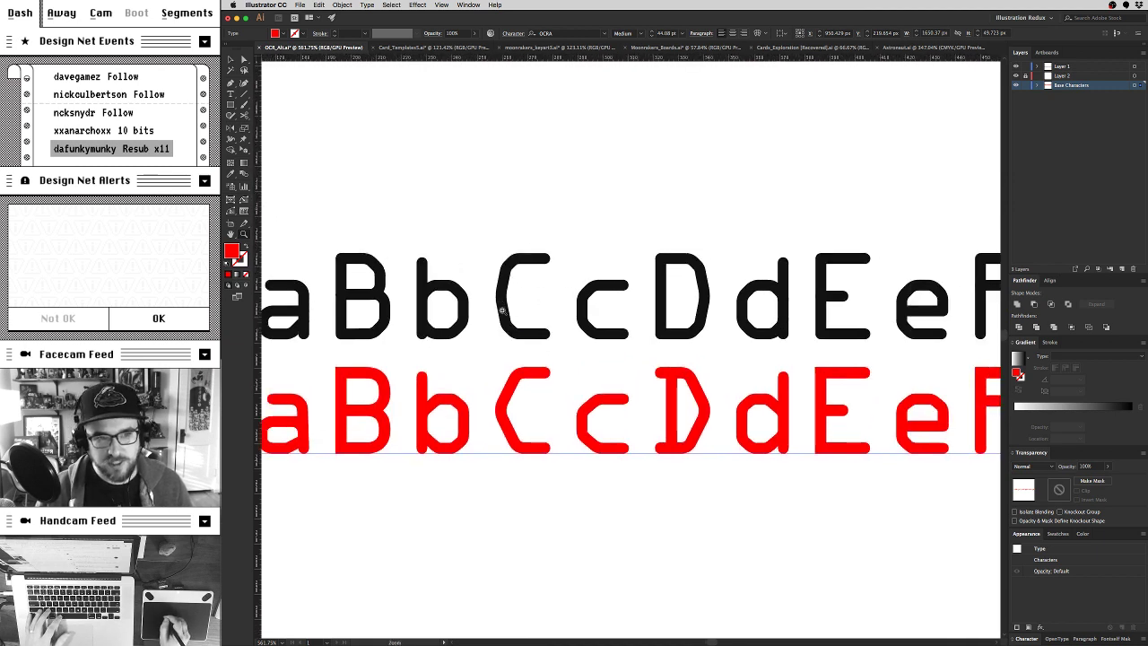
scroll(609, 243, right, 3)
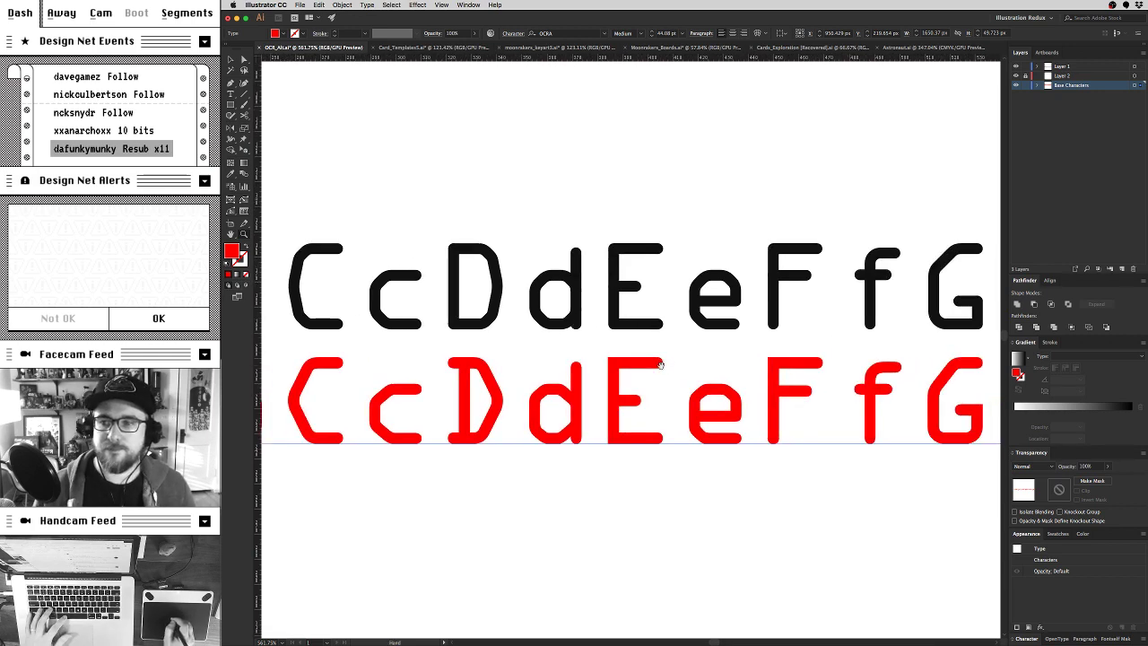
Step: Compare the redrawn and original letters from H onward, ending close up on the uppercase O between n and P
scroll(679, 373, down, 3)
scroll(781, 425, down, 2)
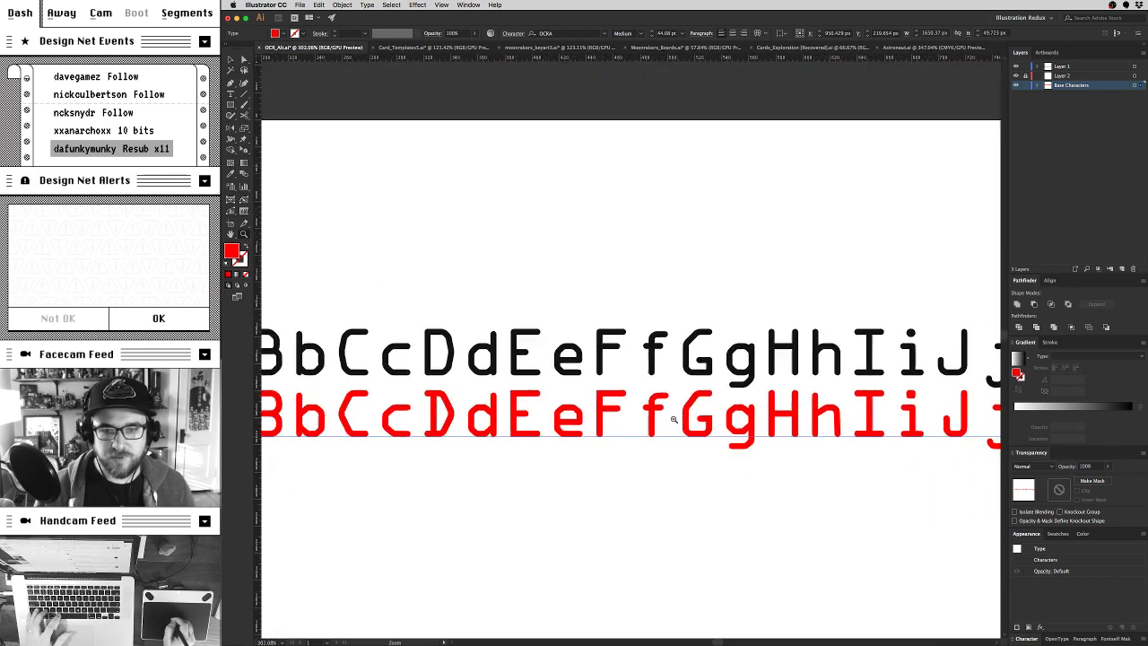
scroll(815, 403, right, 5)
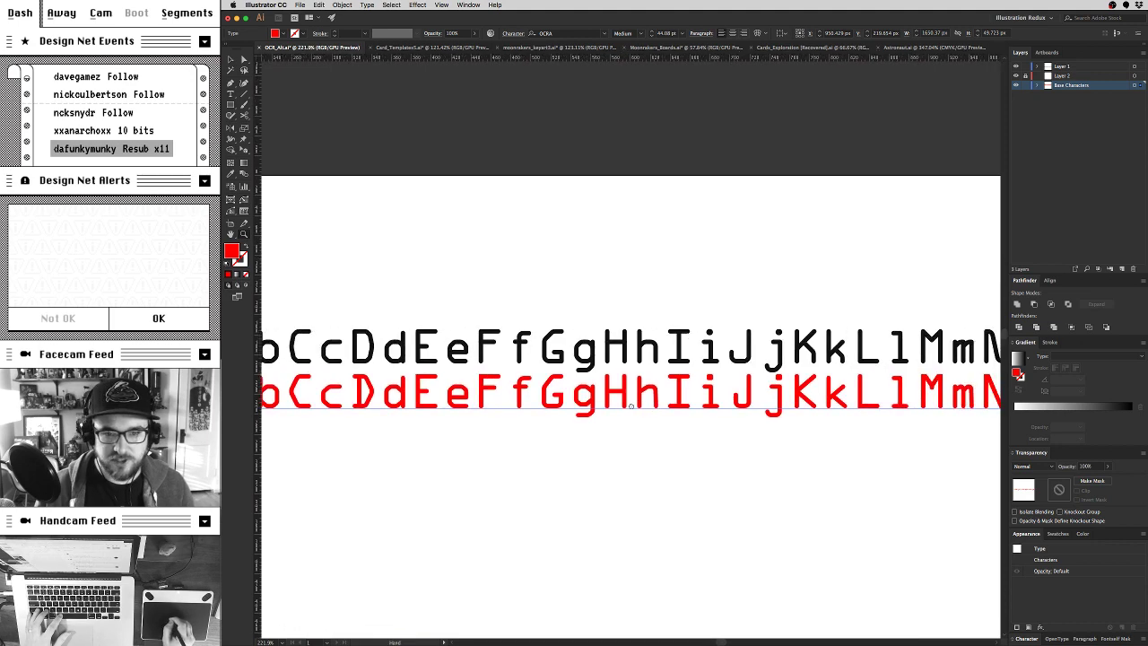
drag(595, 406, 434, 437)
scroll(434, 437, right, 5)
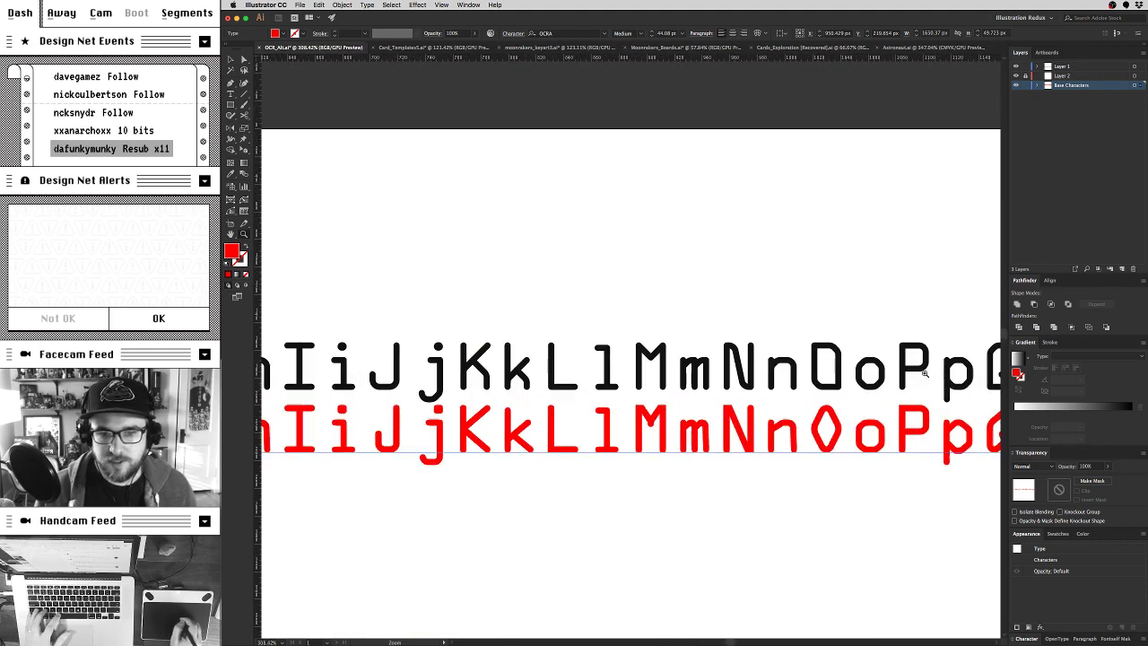
scroll(652, 350, up, 5)
scroll(638, 357, right, 2)
scroll(712, 364, up, 3)
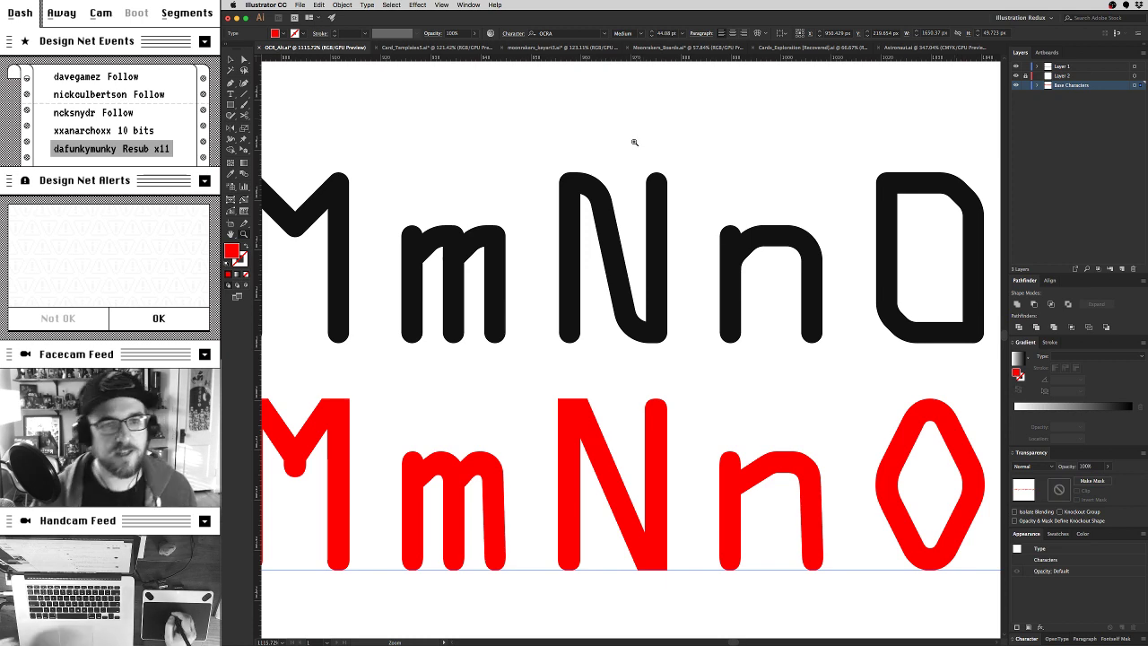
scroll(818, 441, right, 3)
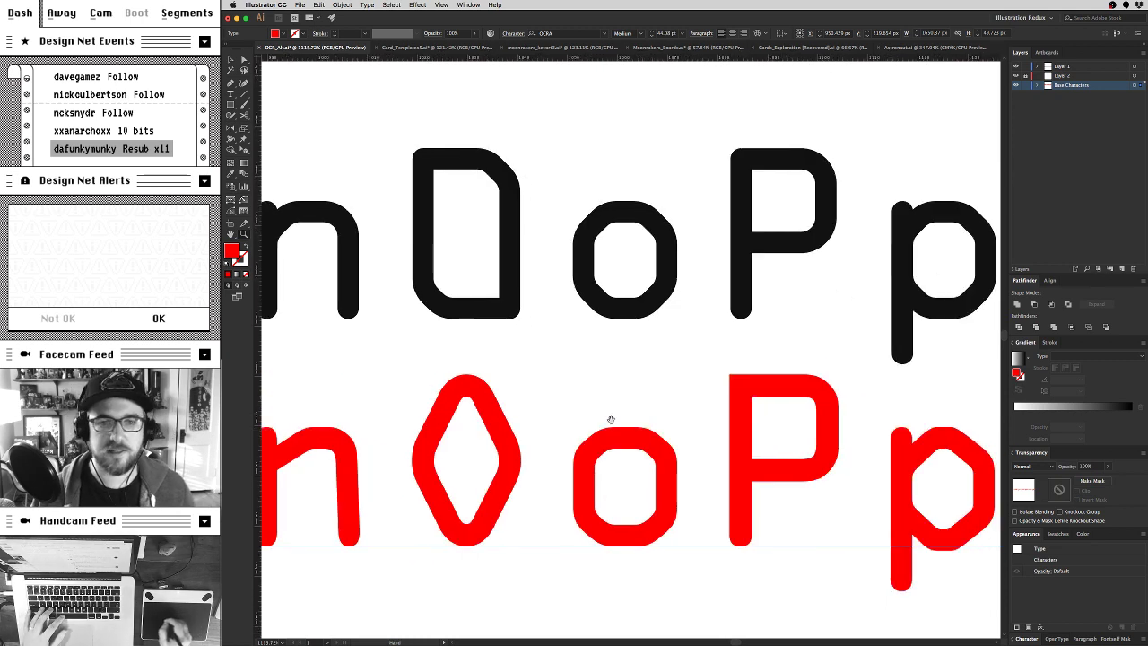
scroll(699, 436, left, 1)
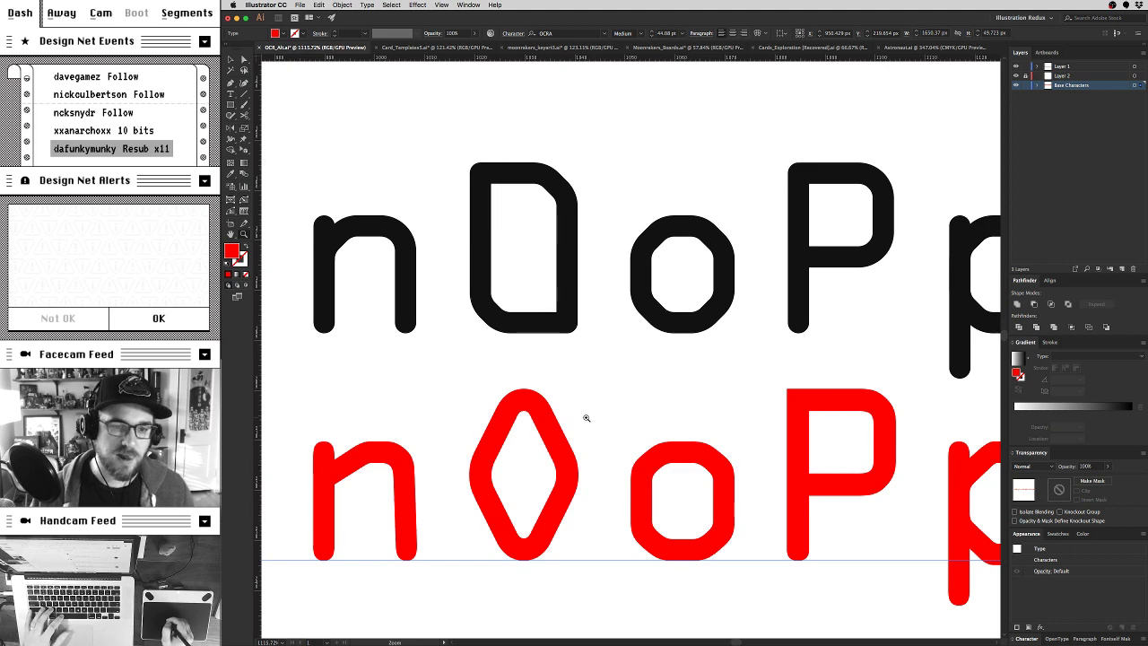
Step: Compare the redrawn letters Q through U with their originals, and view both alphabet rows from A to the end of the red Zz
scroll(687, 456, down, 3)
scroll(467, 459, up, 2)
scroll(467, 459, right, 3)
scroll(616, 441, right, 2)
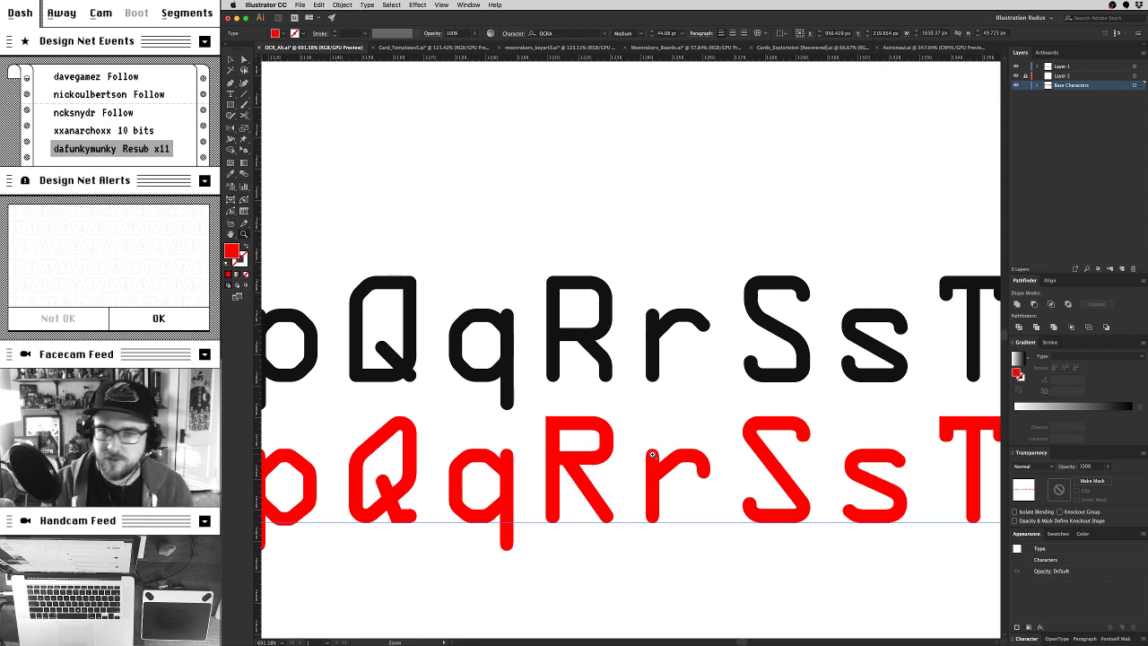
scroll(651, 454, right, 5)
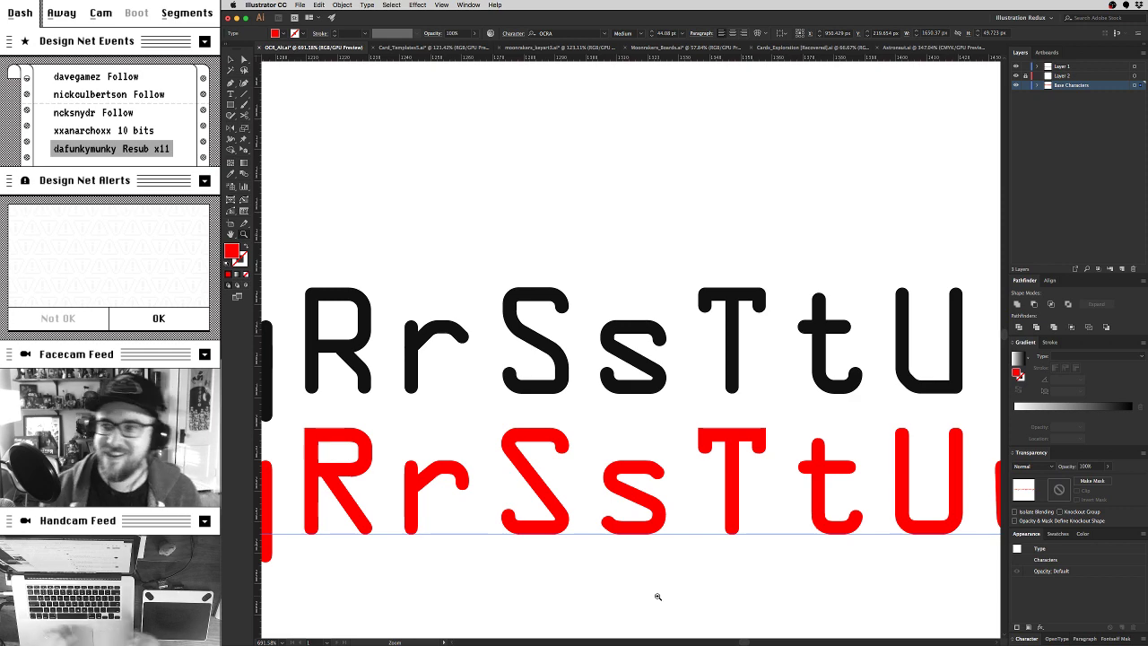
scroll(767, 392, down, 5)
scroll(766, 392, right, 3)
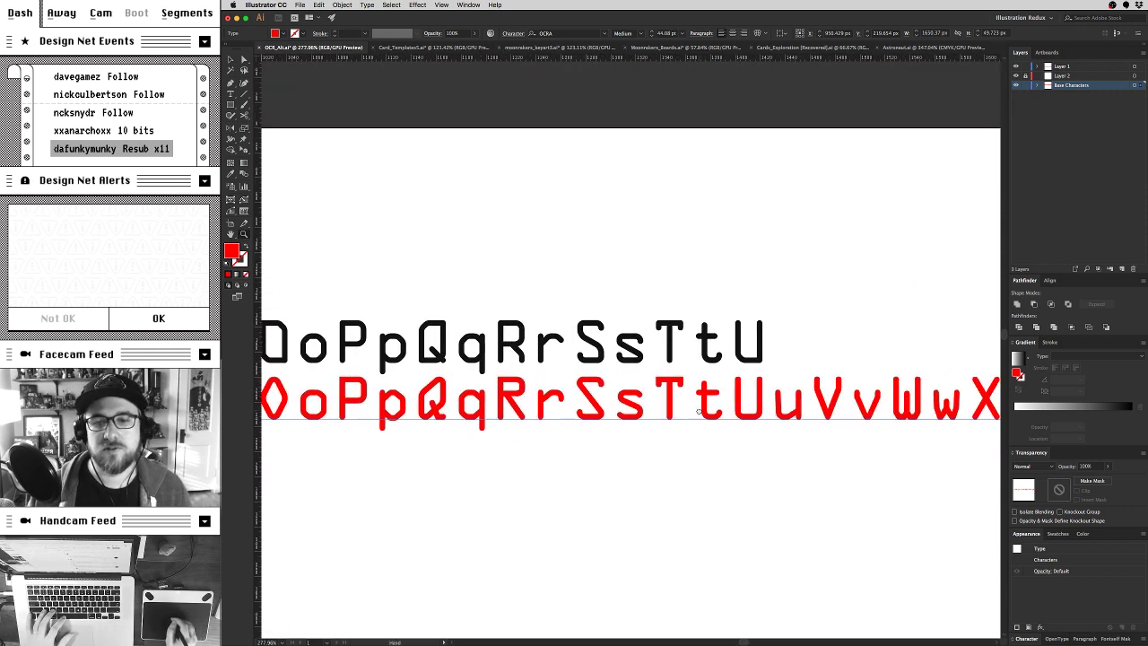
scroll(653, 410, down, 3)
scroll(653, 409, left, 8)
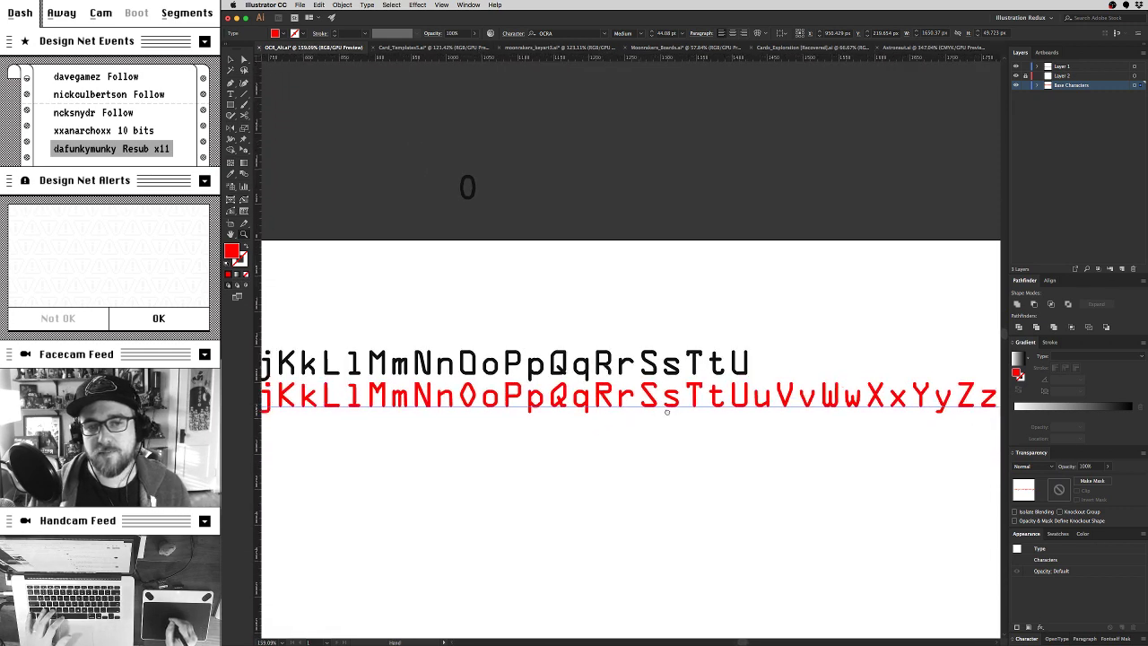
scroll(654, 408, down, 1)
scroll(795, 412, up, 1)
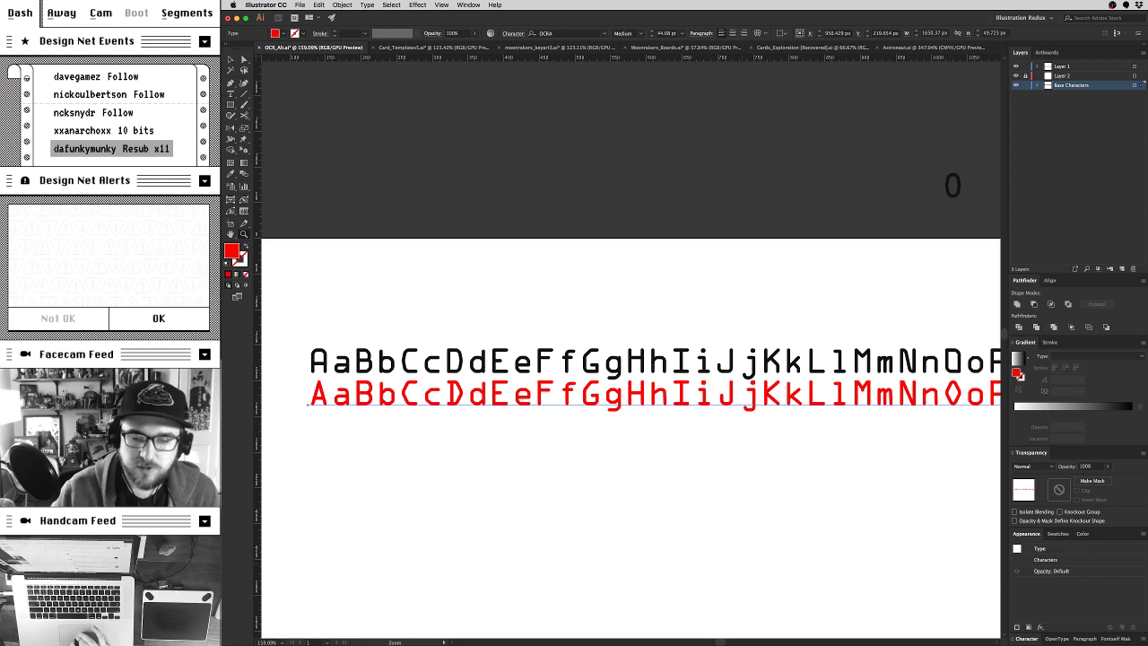
scroll(806, 393, right, 10)
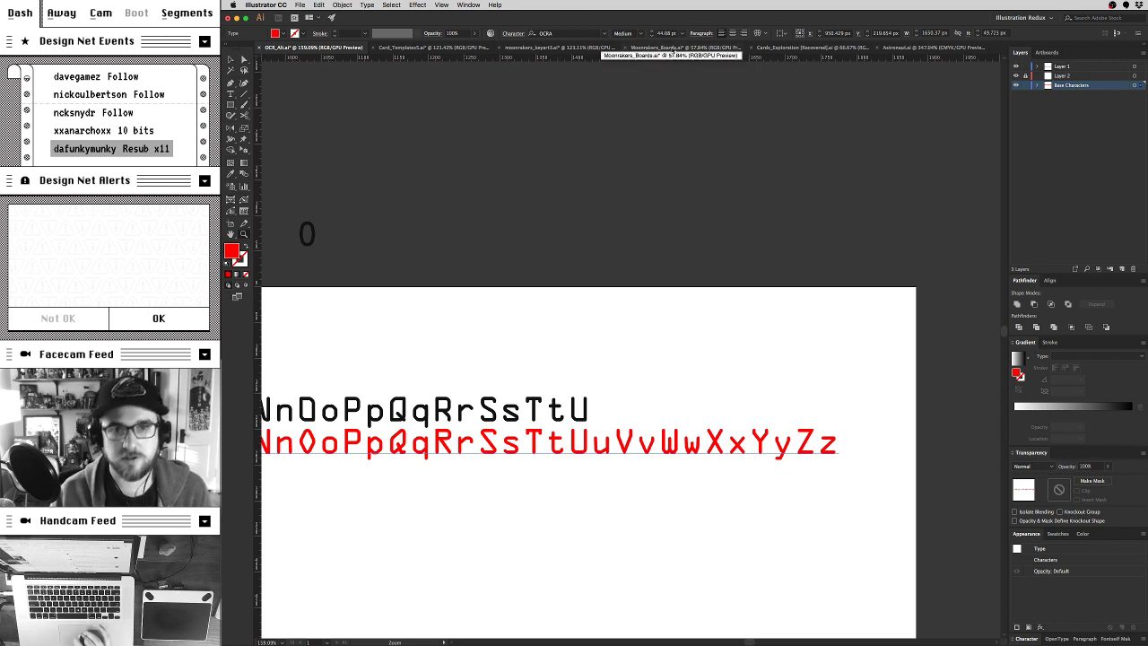
Step: Switch to the Card_Templates document and show the contract and ship part cards beside the Abandoned Station prototype scan
key(v)
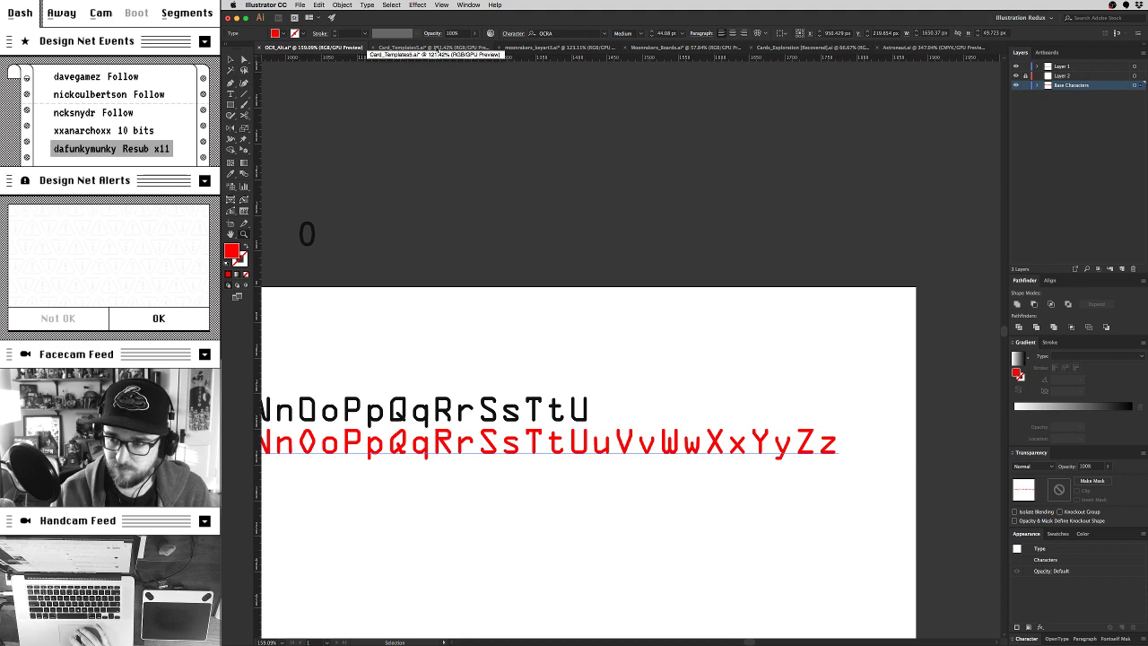
click(435, 47)
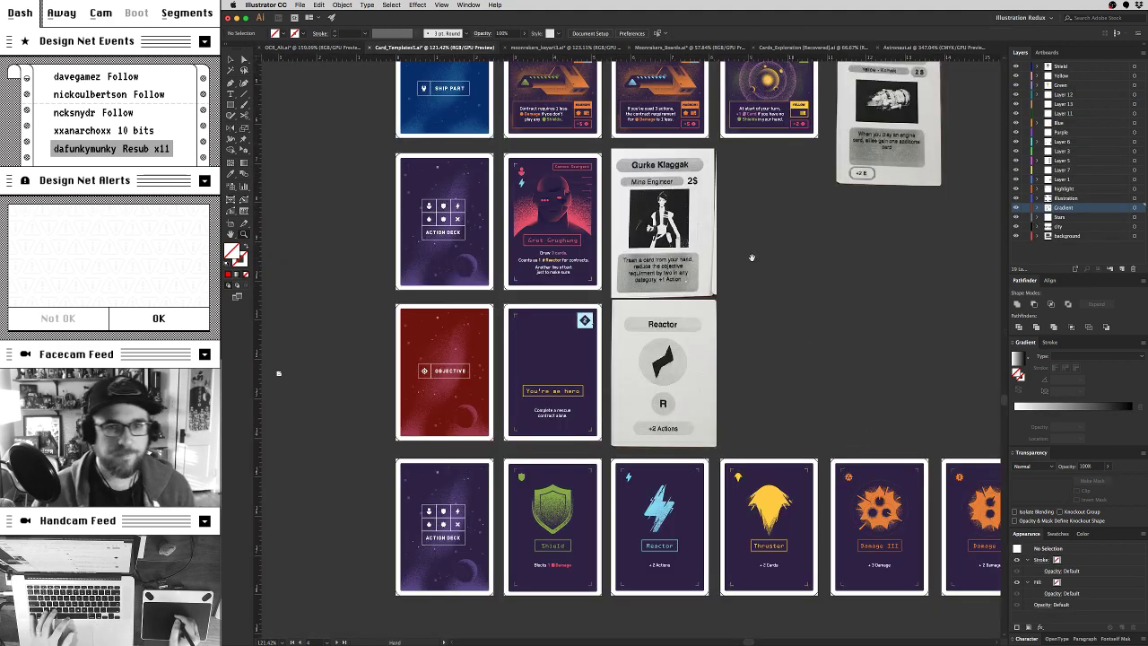
scroll(826, 435, up, 10)
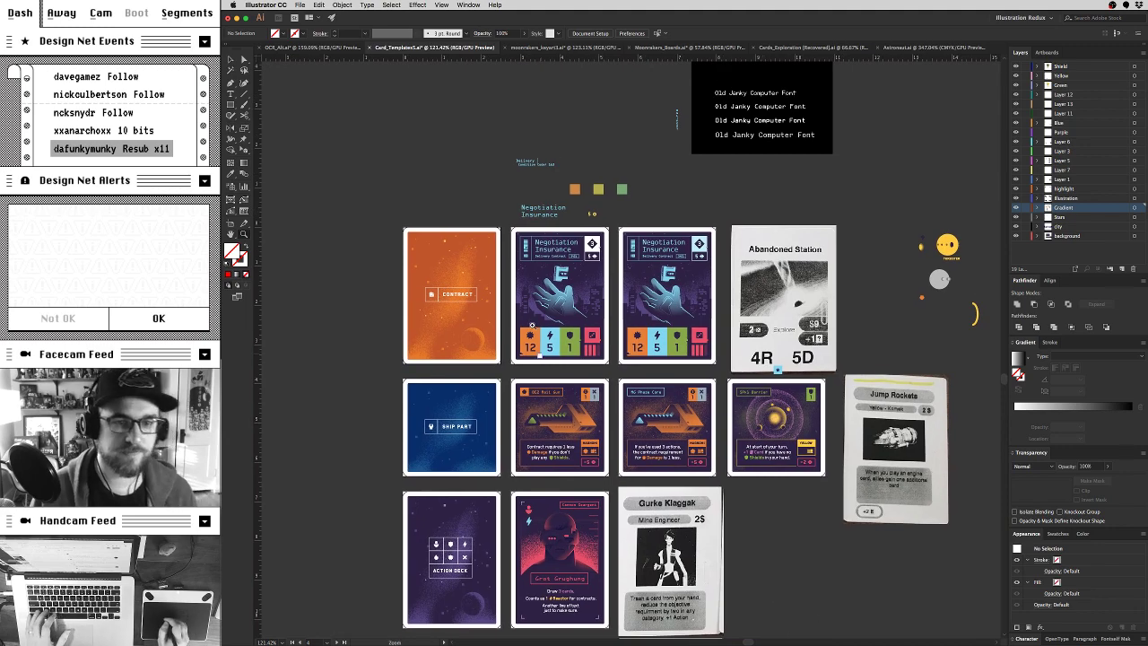
drag(516, 307, 446, 358)
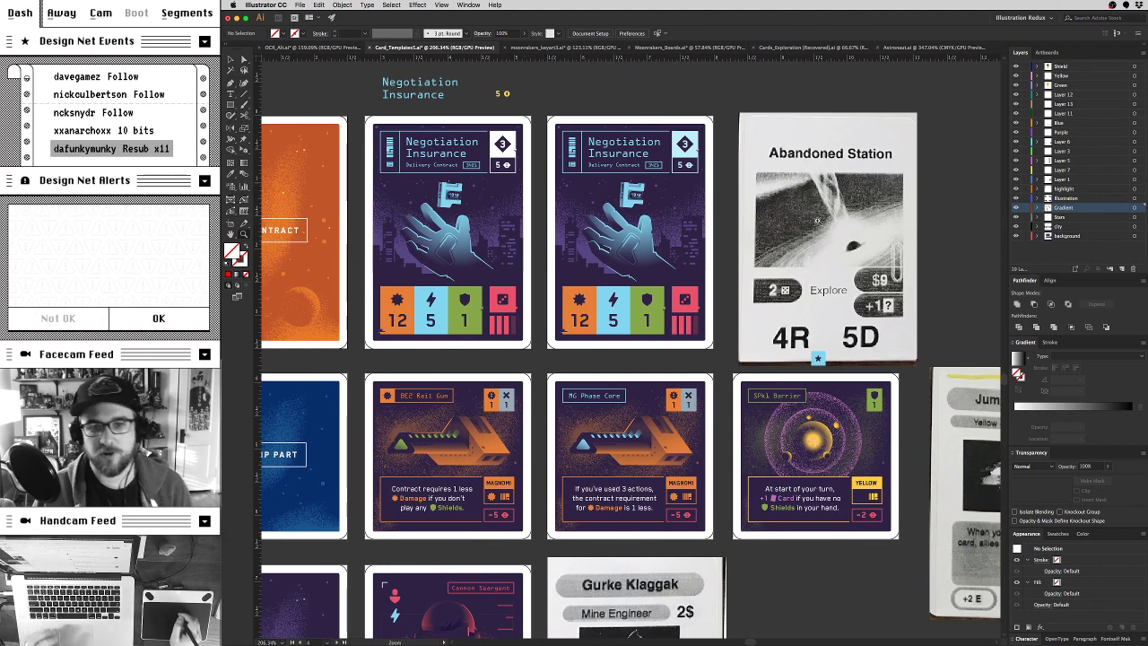
Step: Scale the Abandoned Station scan down to contract card size, place it beside the second Negotiation Insurance card, and deselect it
key(v)
mouse_move(857, 253)
mouse_down()
mouse_move(854, 244)
mouse_move(857, 255)
mouse_up()
drag(921, 114, 904, 130)
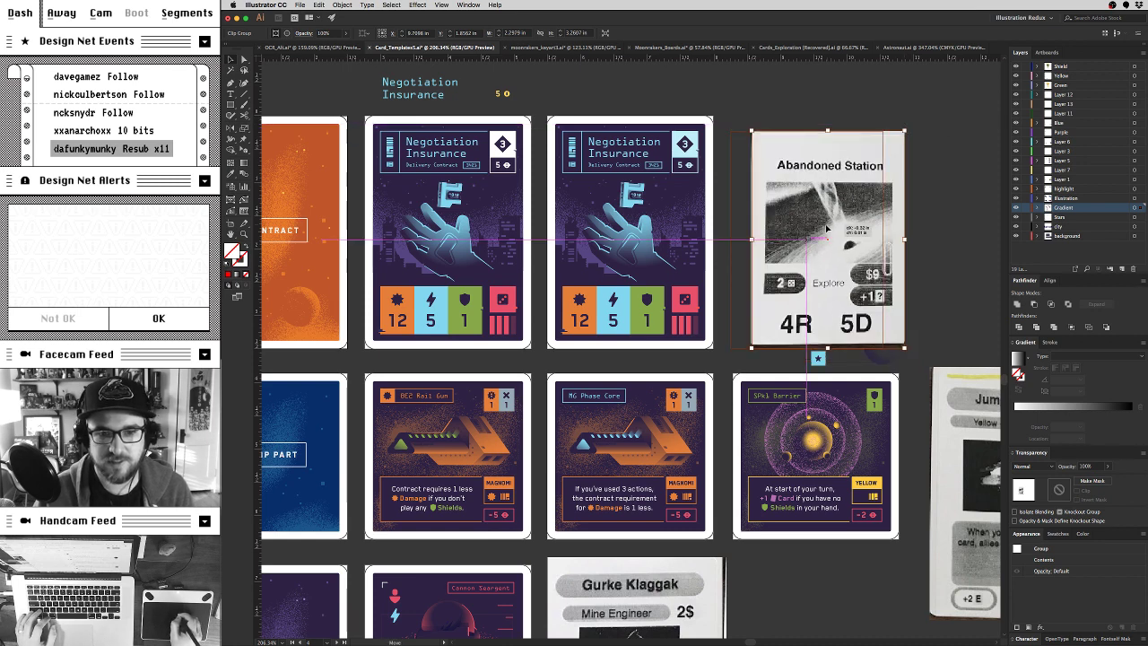
drag(830, 231, 807, 230)
drag(882, 131, 896, 117)
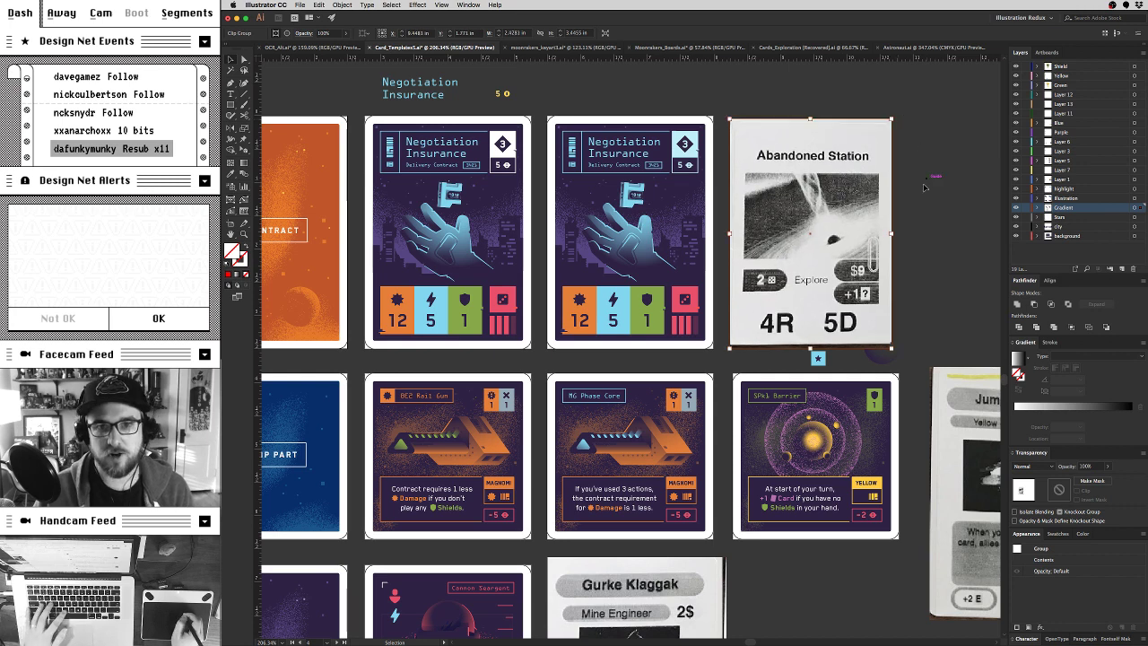
key(super+shift+a)
Step: Show the second Negotiation Insurance card close up, covering its title header, Delivery Contract line, and hand illustration
scroll(896, 218, up, 1)
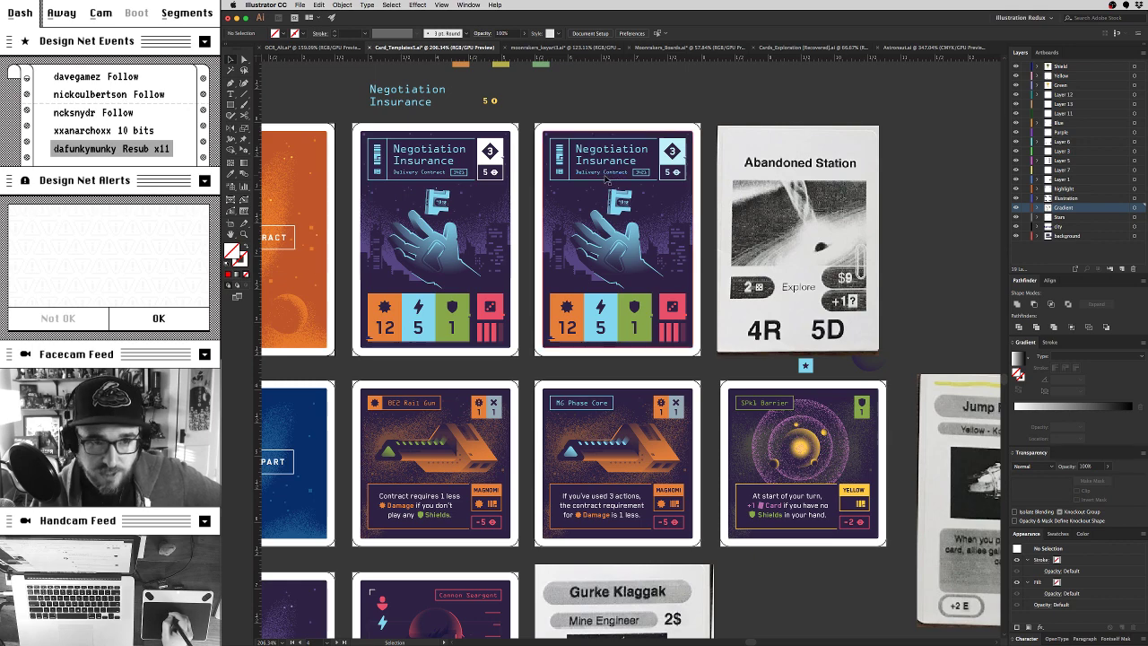
key(z)
drag(610, 173, 657, 343)
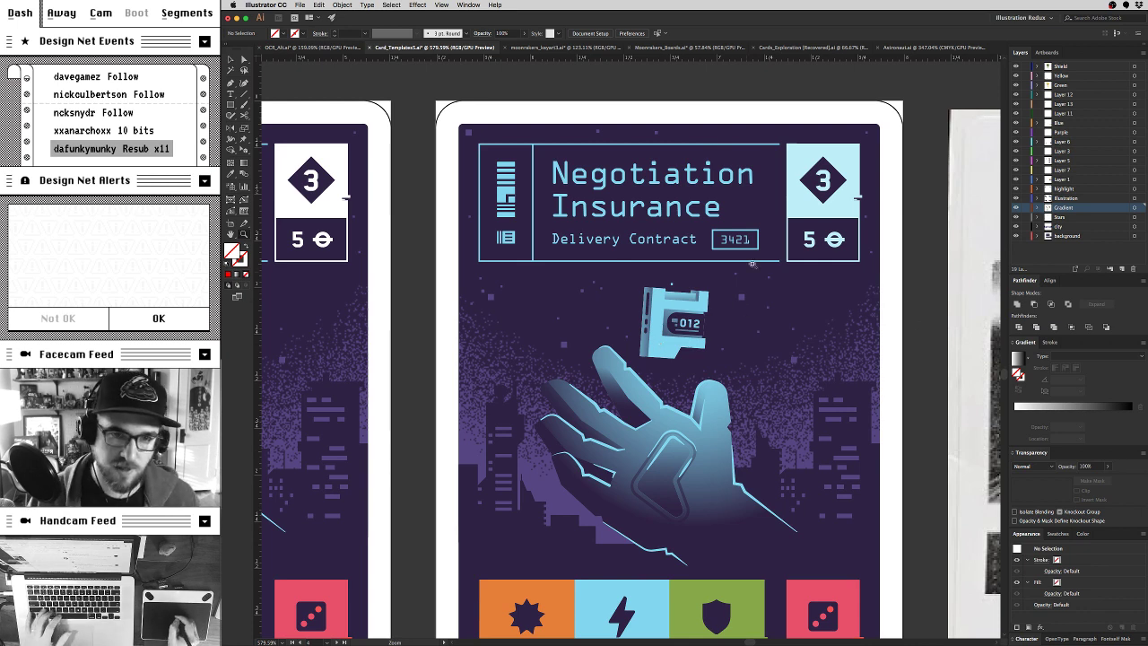
scroll(747, 270, up, 3)
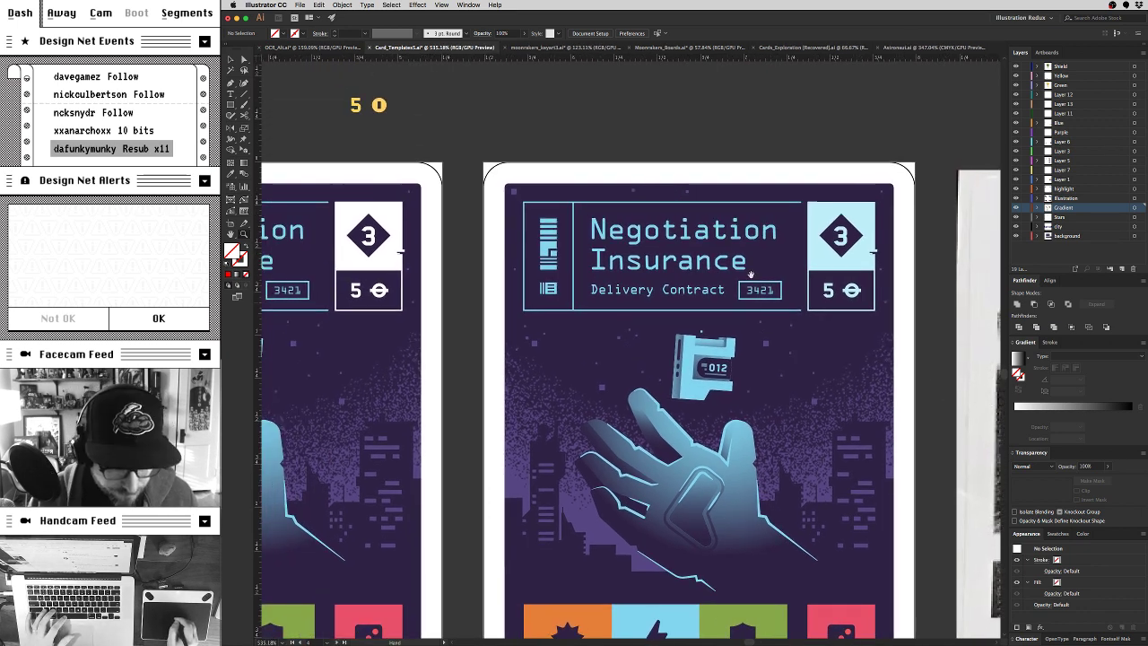
drag(531, 275, 383, 261)
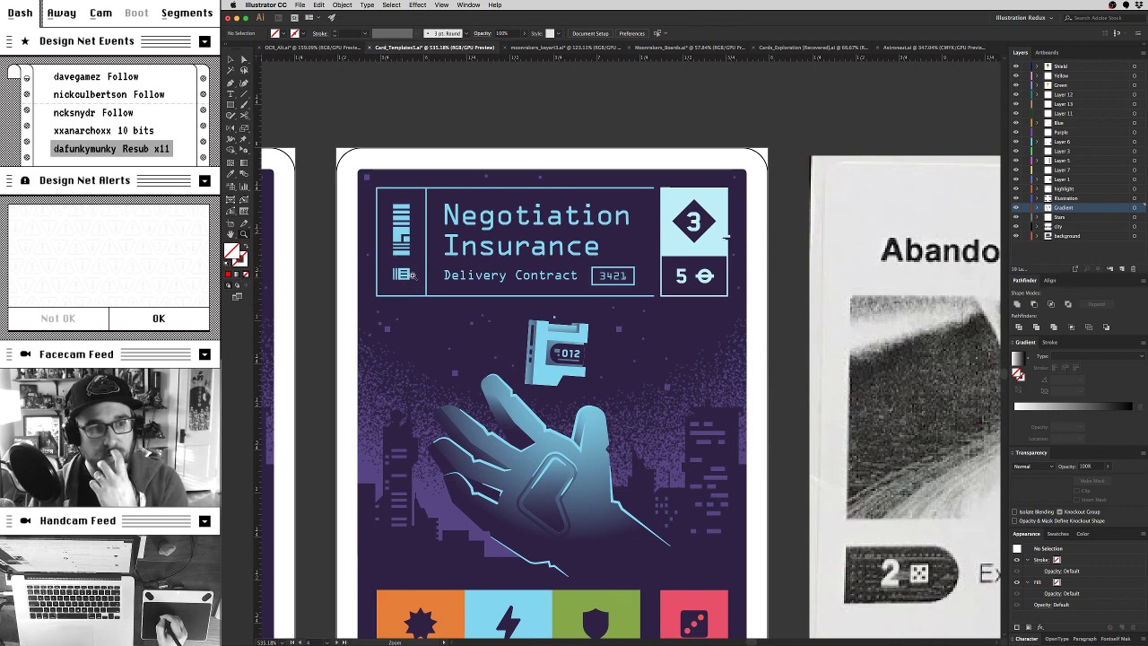
Step: Show the orange Contract card back, and compare both Negotiation Insurance fronts with the Abandoned Station scan
drag(395, 303, 818, 238)
drag(534, 418, 815, 377)
scroll(706, 334, down, 5)
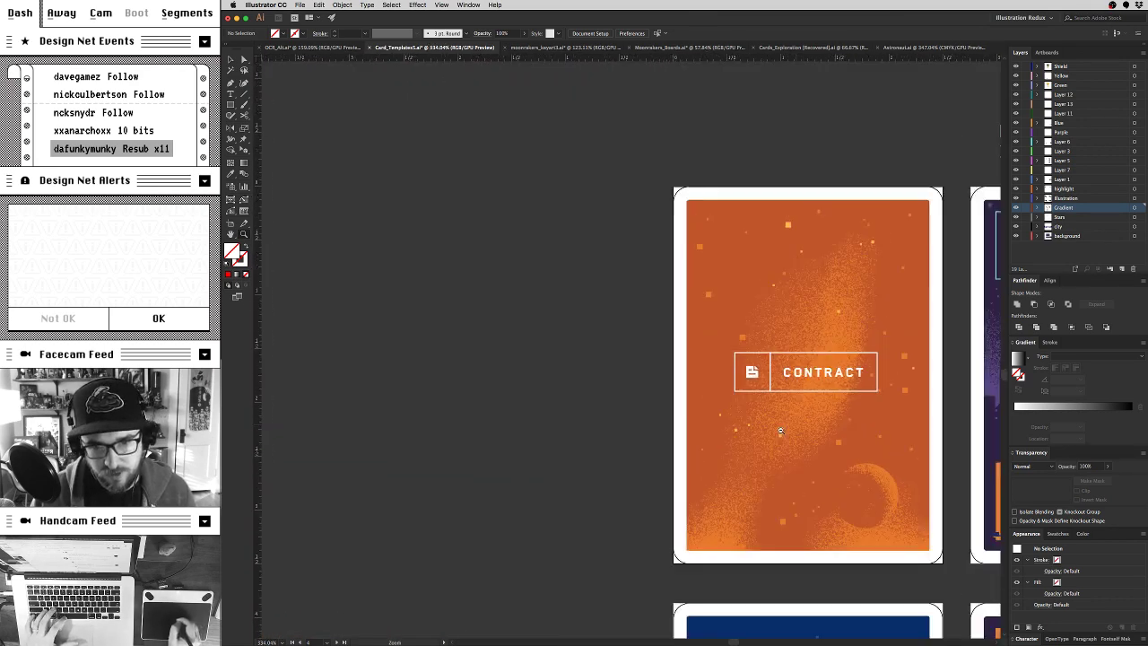
drag(923, 555, 574, 465)
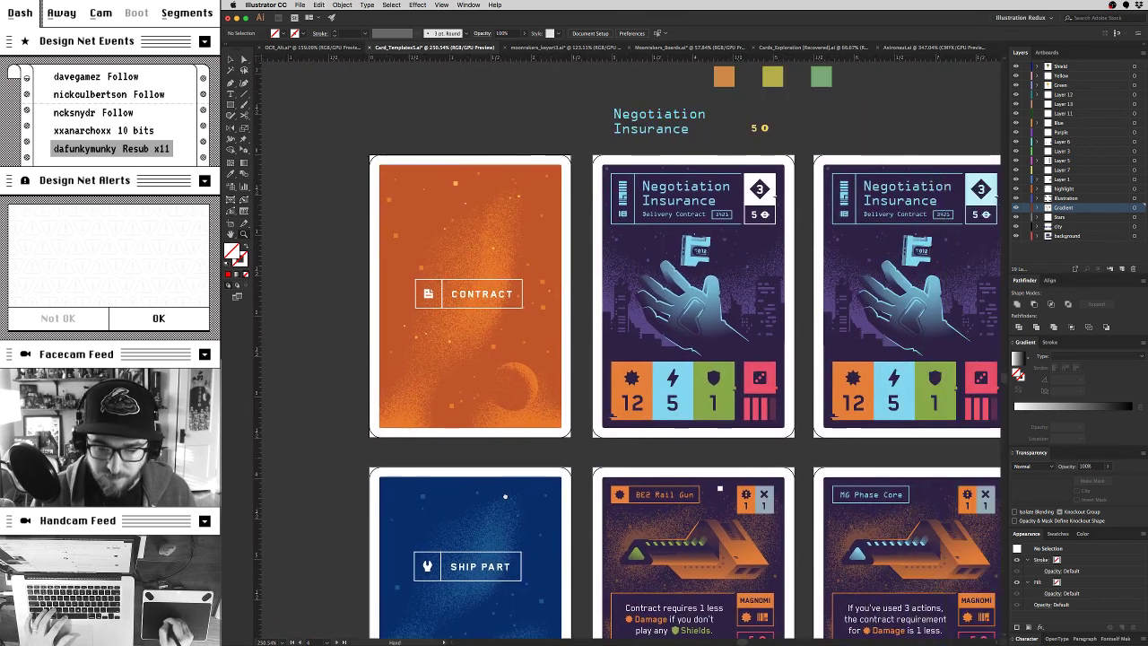
drag(858, 406, 640, 465)
drag(755, 470, 640, 449)
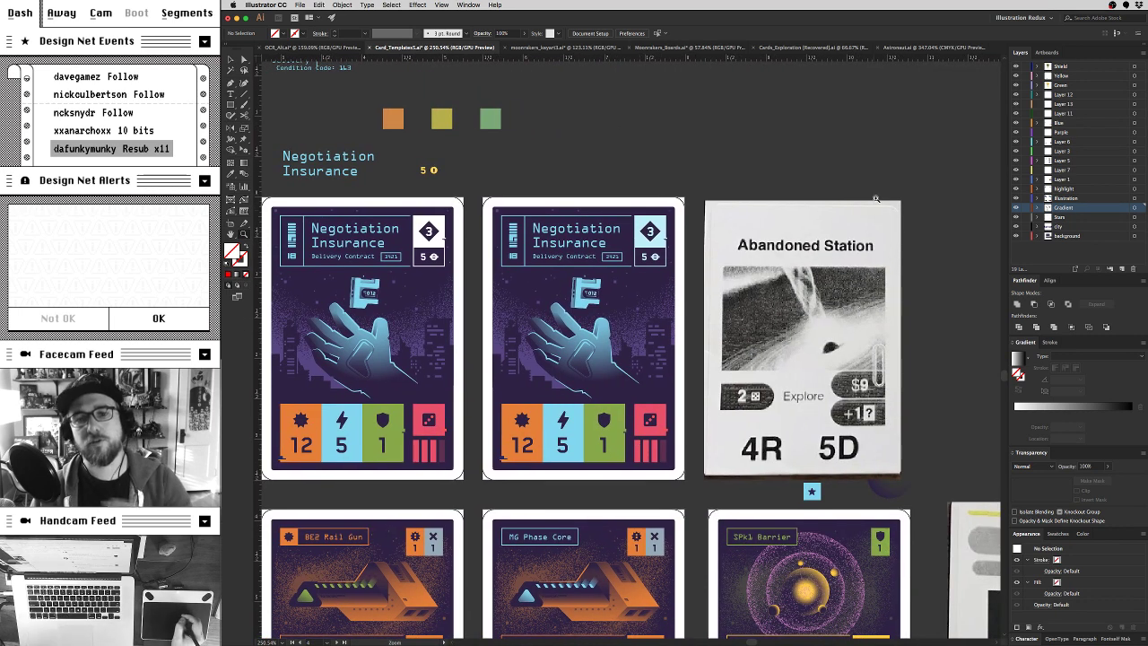
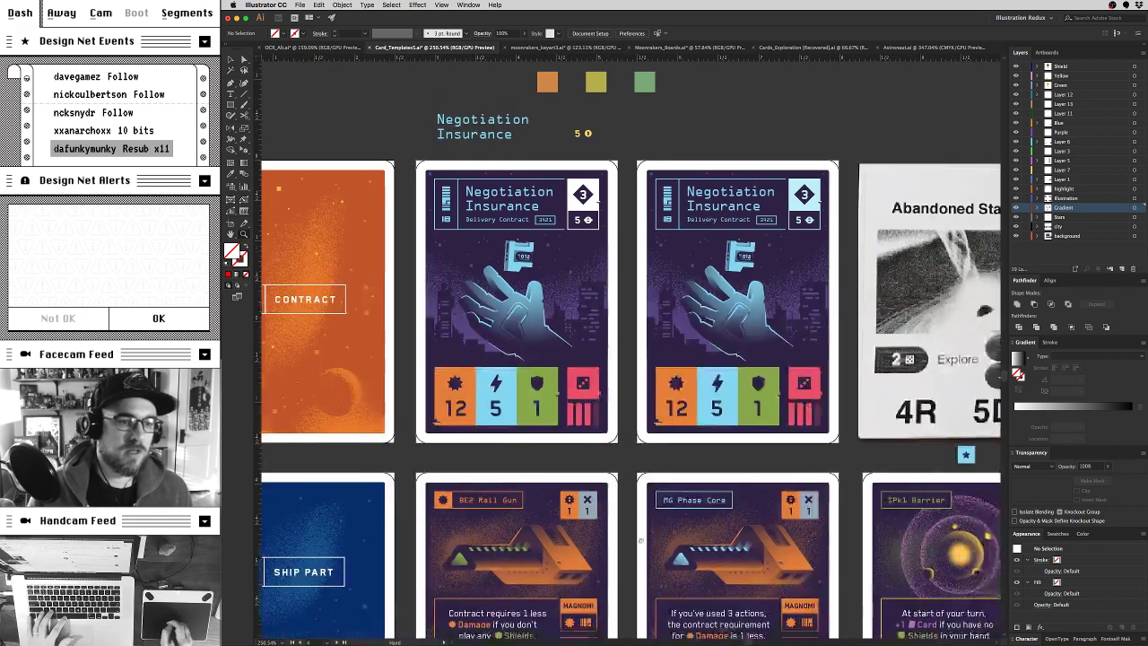
Step: Show the ship part cards, from the blue Ship Part back and BE2 Rail Gun to MG Phase Core and SPk1 Barrier close up
drag(456, 553, 768, 530)
scroll(768, 530, down, 5)
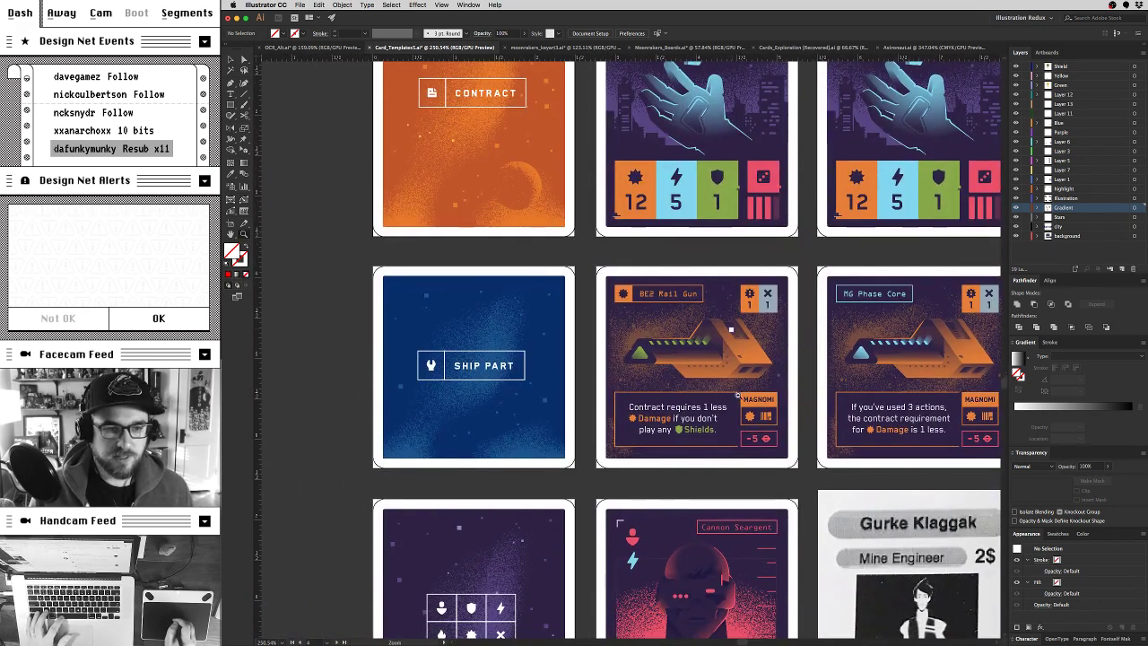
scroll(773, 426, up, 2)
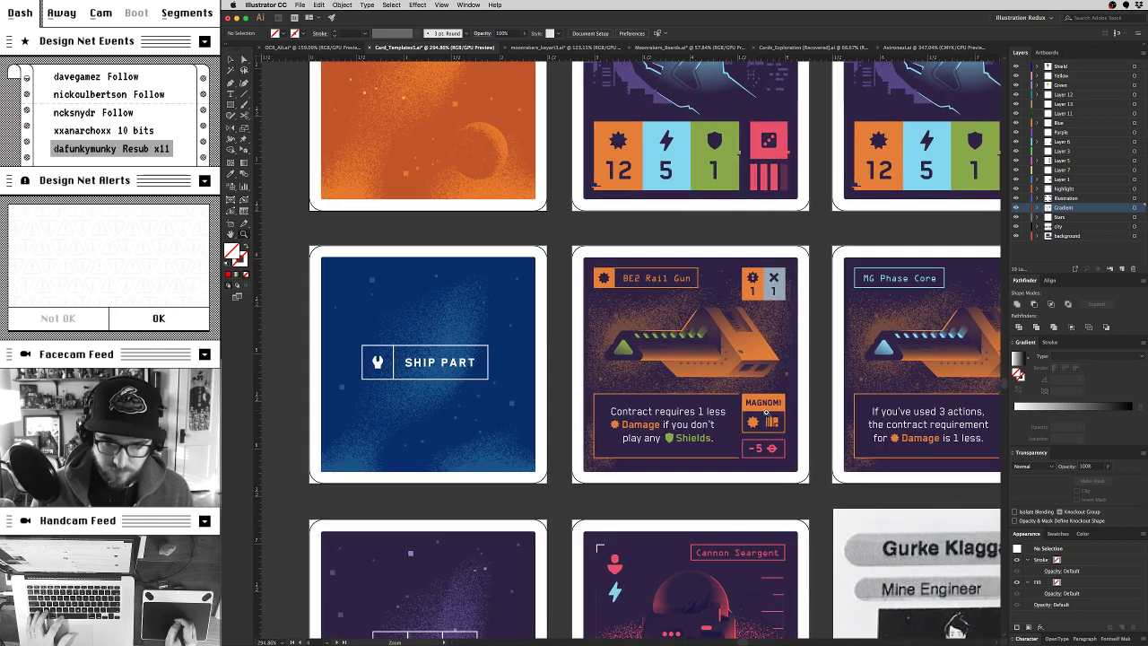
scroll(773, 422, down, 2)
scroll(773, 420, right, 10)
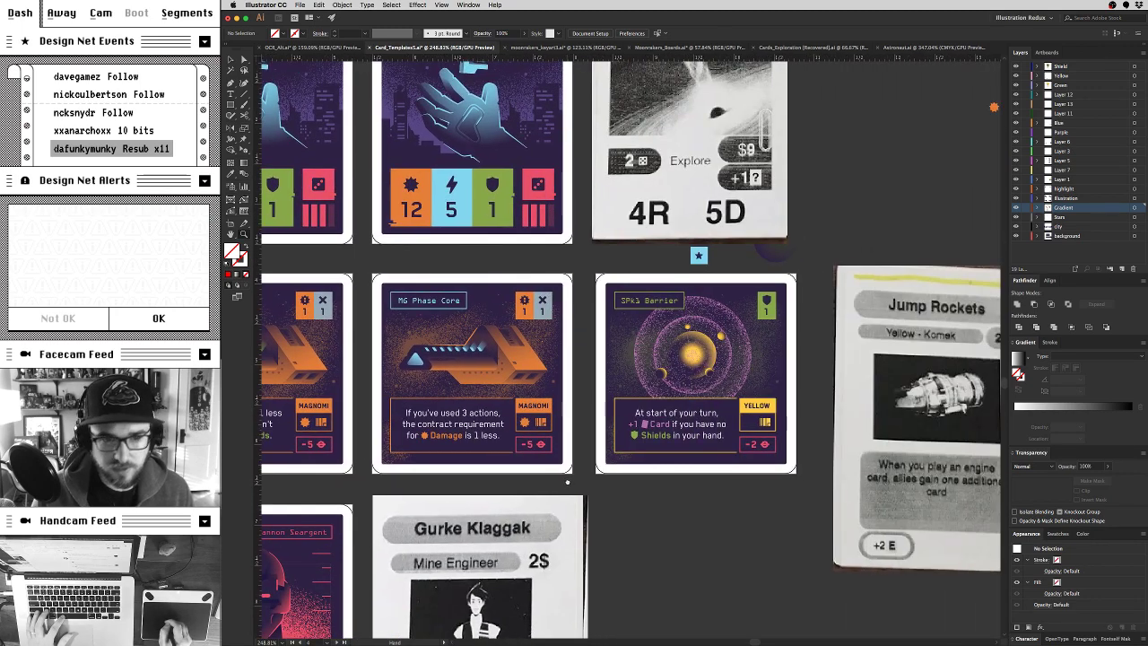
scroll(612, 406, up, 3)
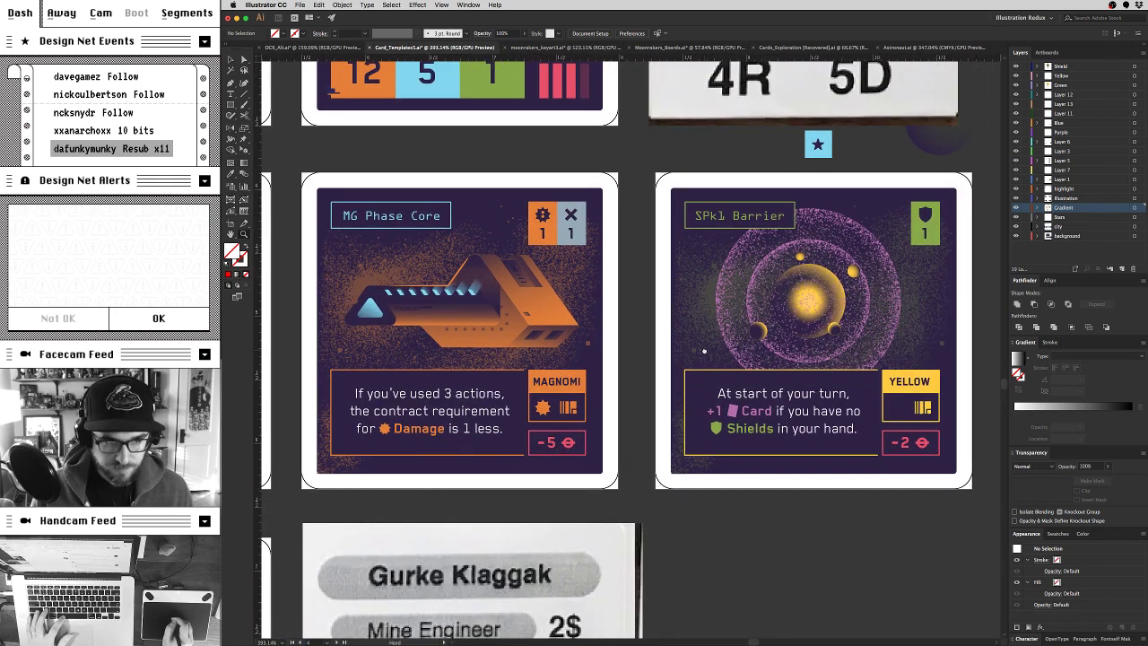
drag(704, 351, 691, 336)
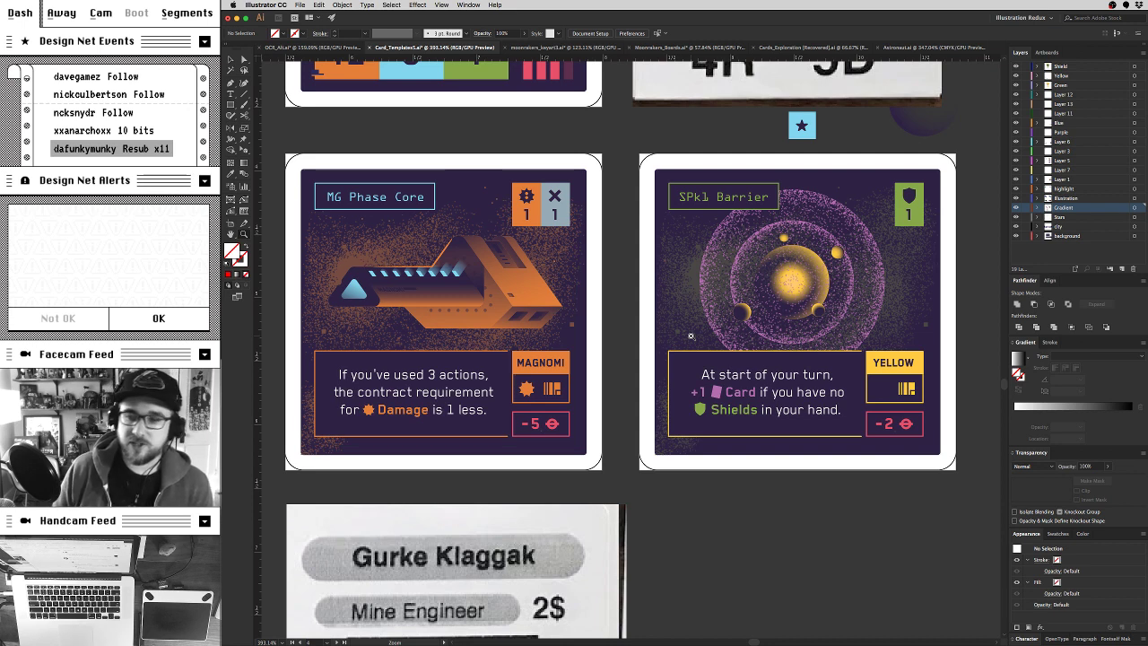
Step: Compare the MG Phase Core and SPk1 Barrier cards with the Jump Rockets prototype scan
key(super+Tab)
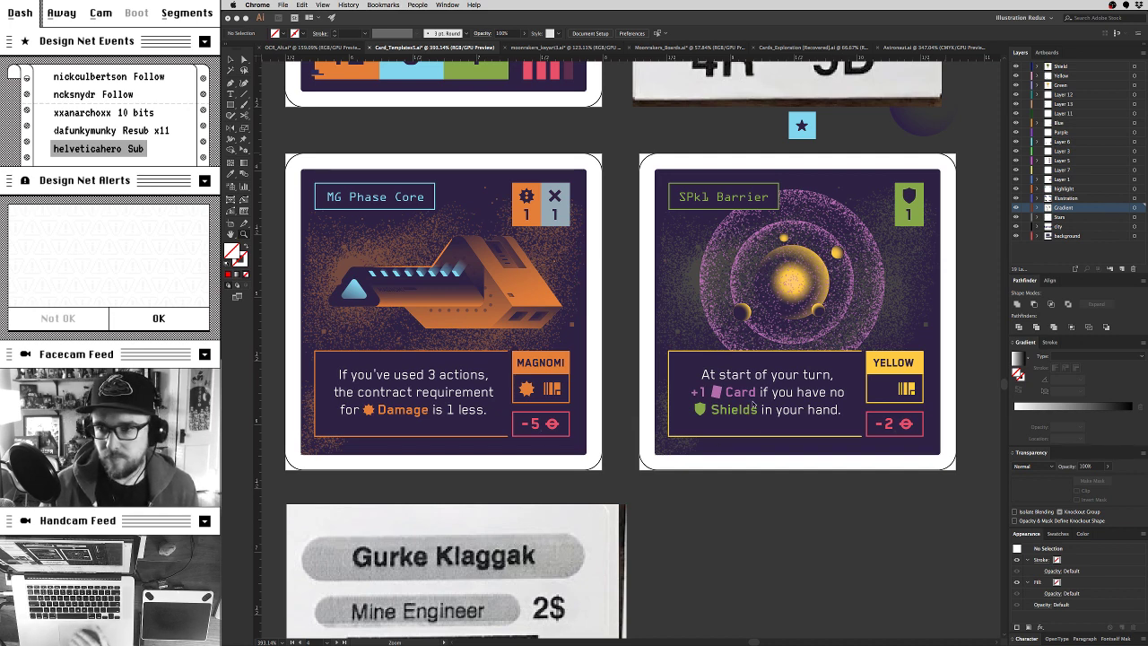
scroll(753, 408, right, 5)
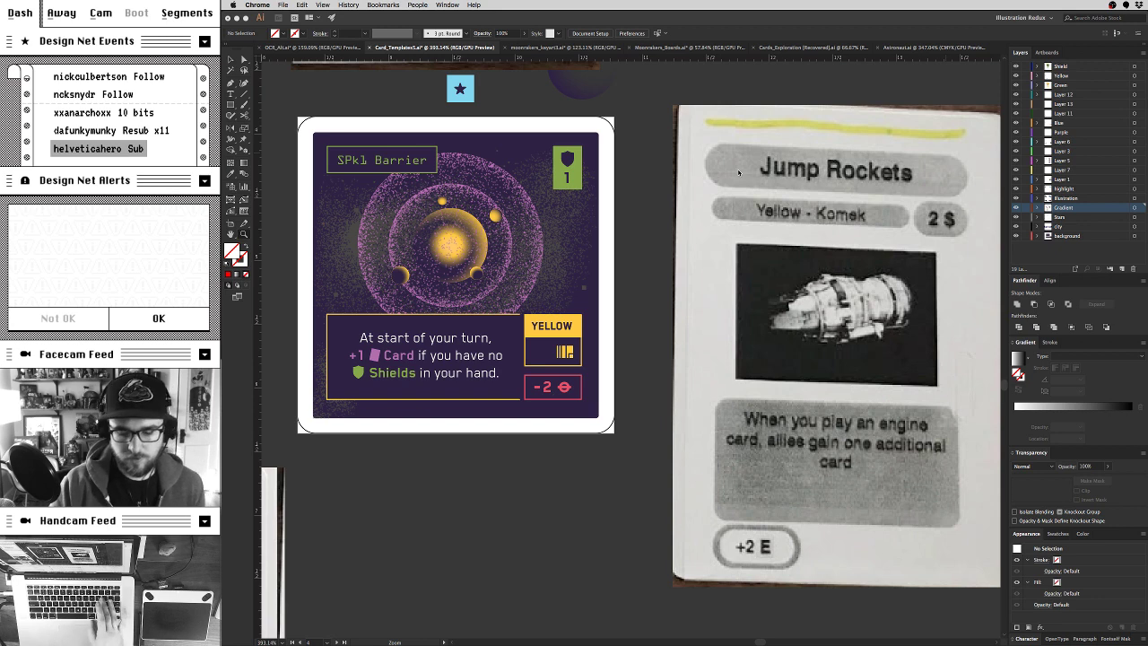
click(576, 361)
key(super+minus)
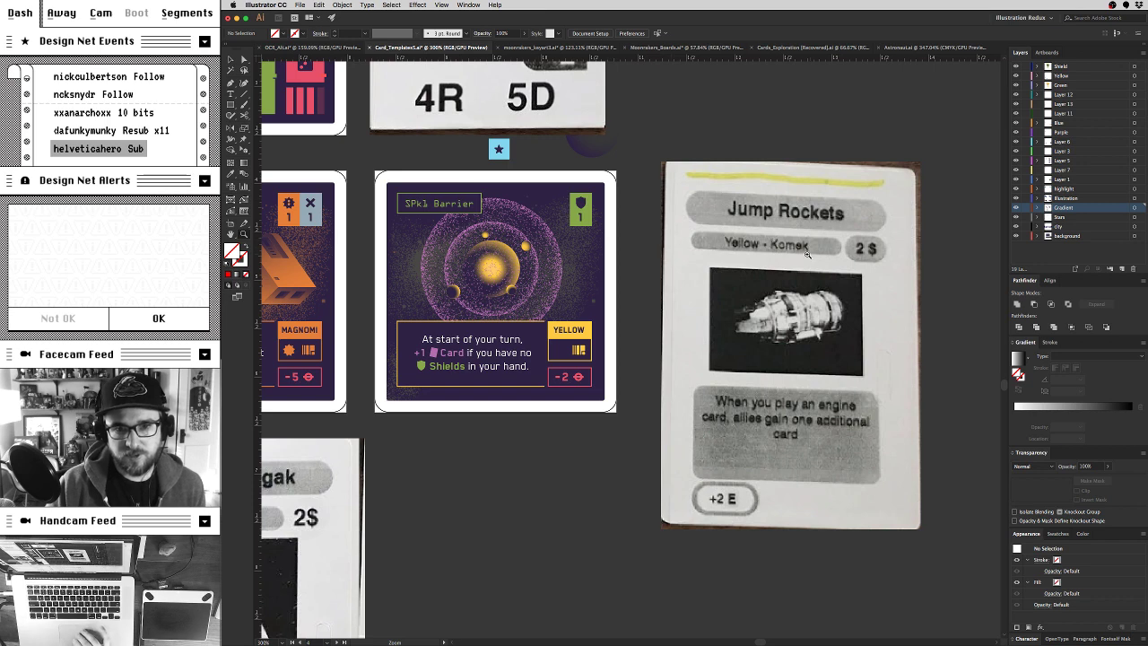
scroll(570, 334, left, 5)
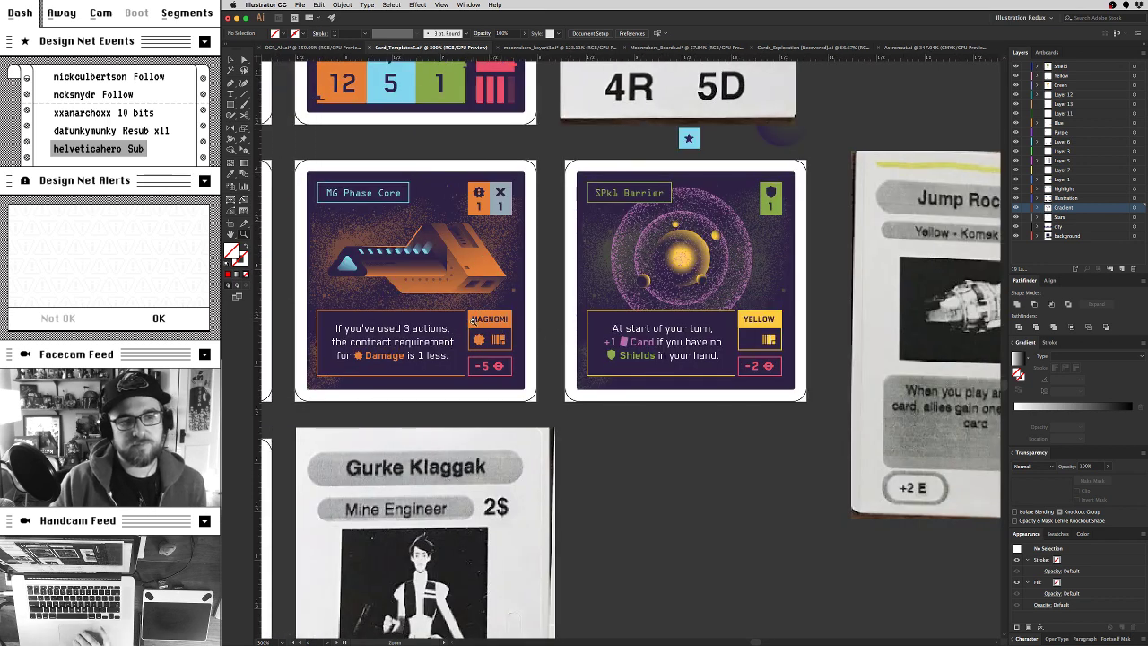
scroll(503, 325, right, 3)
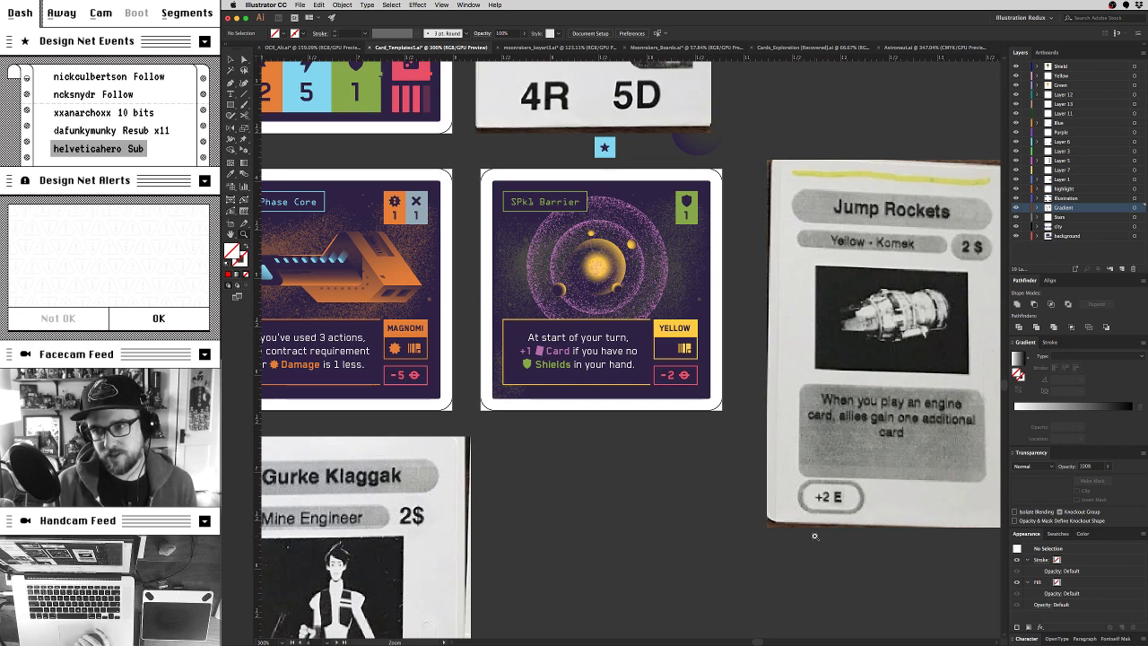
scroll(814, 535, left, 5)
scroll(814, 535, up, 1)
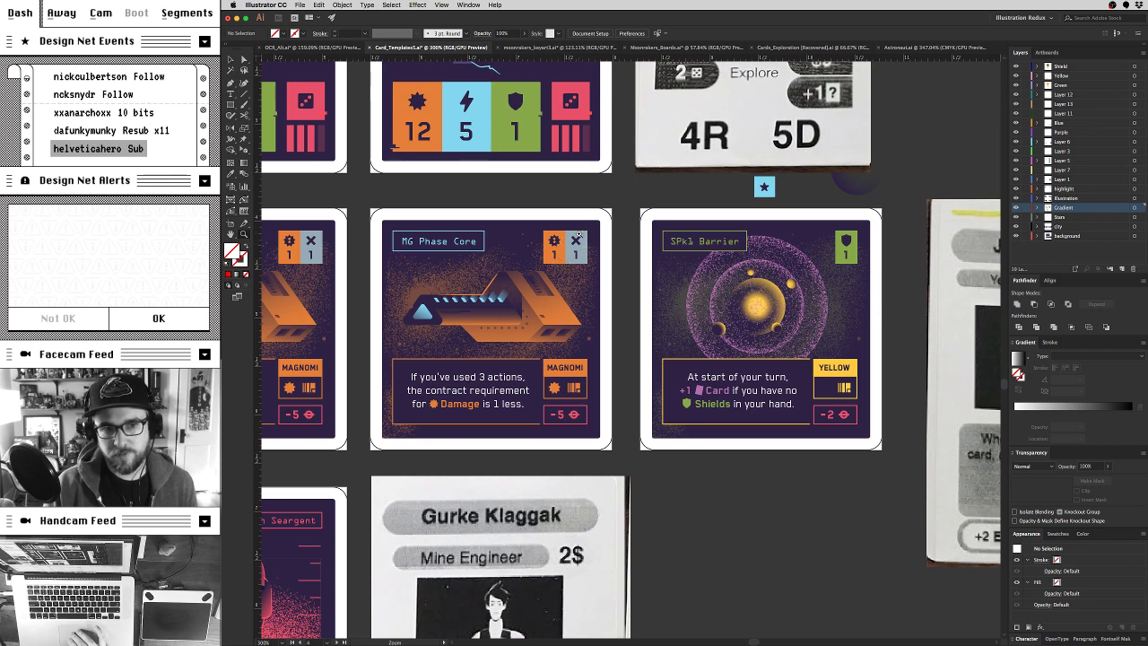
Step: Review the Negotiation Insurance cards and Abandoned Station scan, and show BE2 Rail Gun and MG Phase Core close up
scroll(581, 256, up, 4)
scroll(581, 256, left, 1)
scroll(580, 235, up, 2)
scroll(580, 235, left, 2)
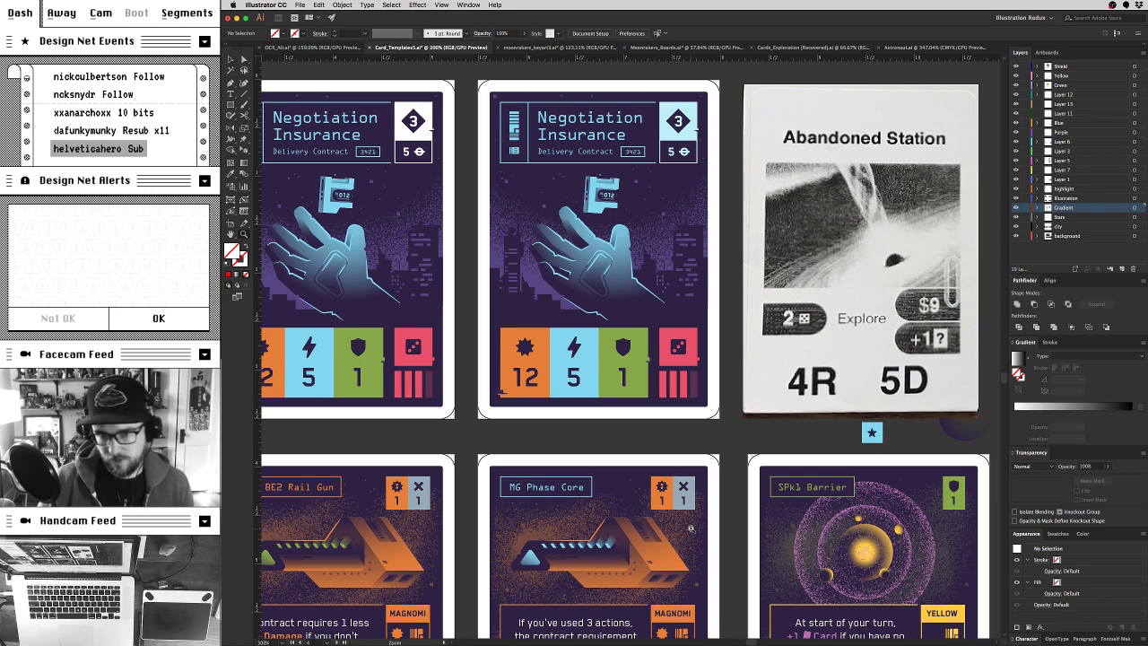
scroll(677, 526, down, 5)
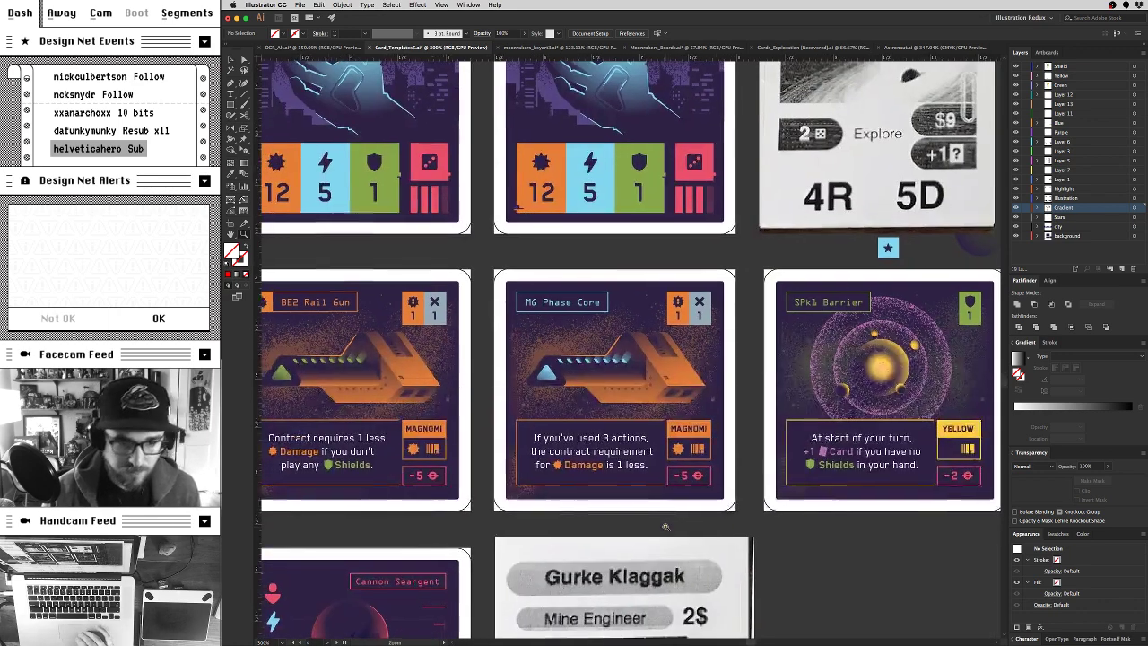
scroll(665, 527, left, 4)
scroll(665, 526, up, 2)
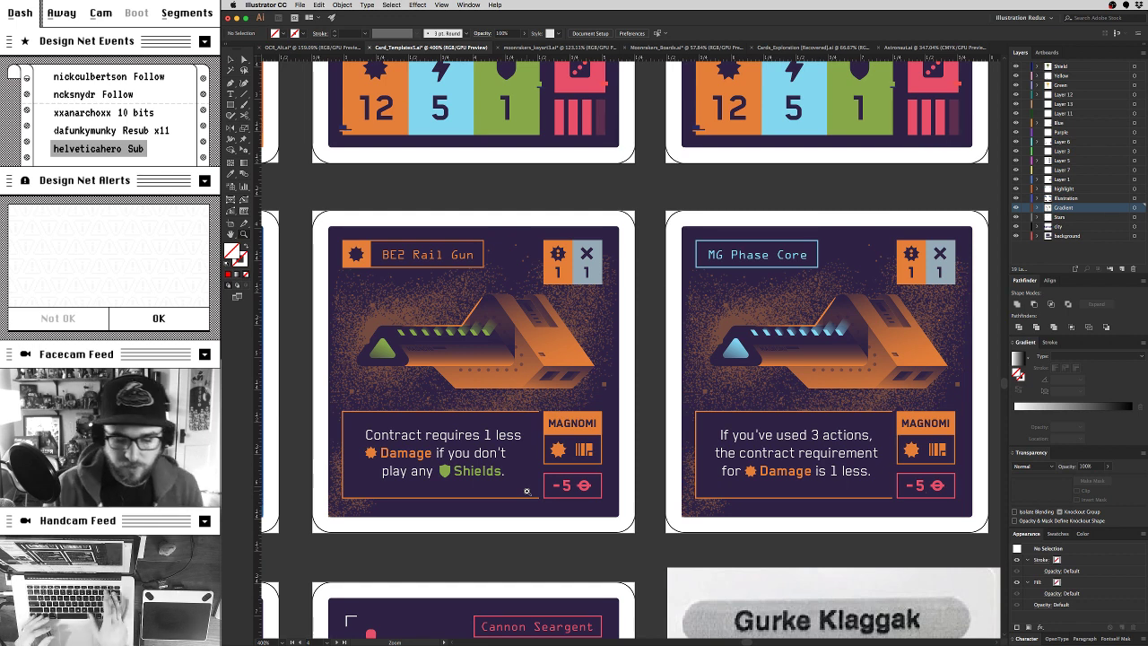
Step: Show the Action Deck back and the Grot Grughung crew card close up beside the Gurke Klaggak prototype scan
key(super+minus)
key(super+minus)
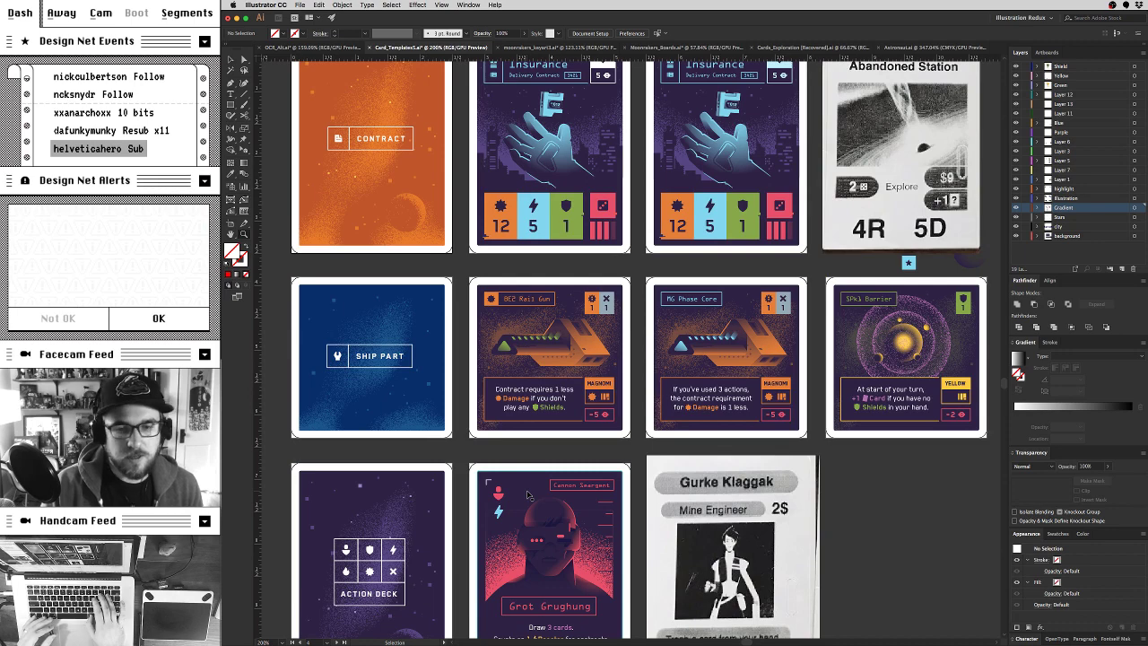
scroll(527, 494, down, 2)
scroll(527, 494, right, 1)
scroll(528, 493, down, 5)
scroll(527, 493, left, 3)
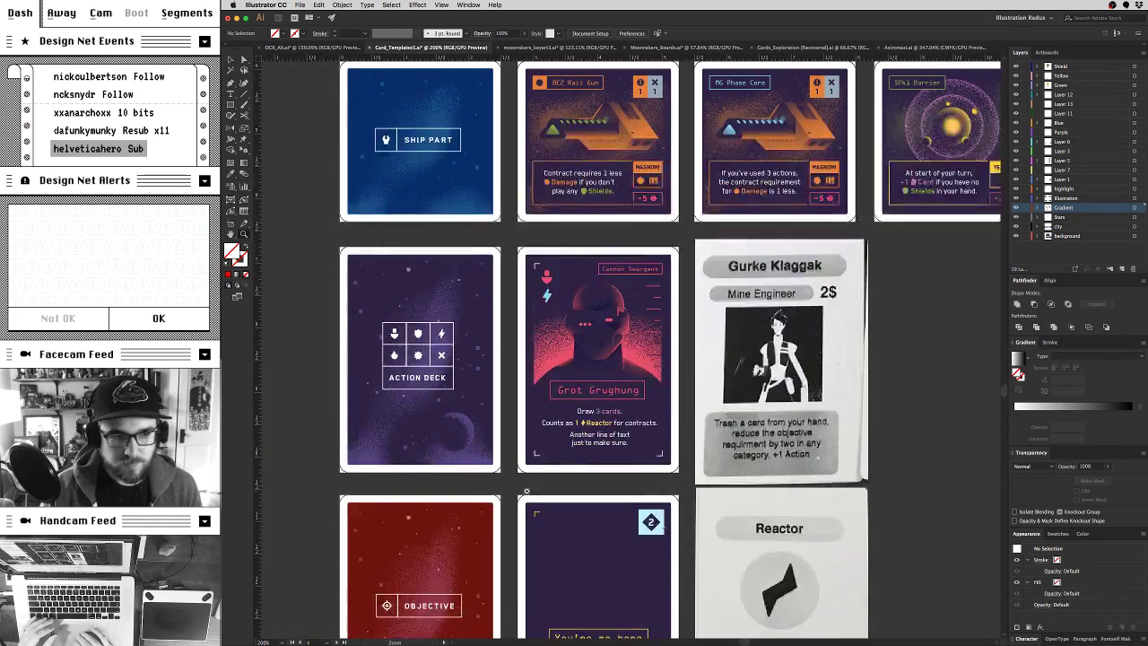
key(super+plus)
key(super+plus)
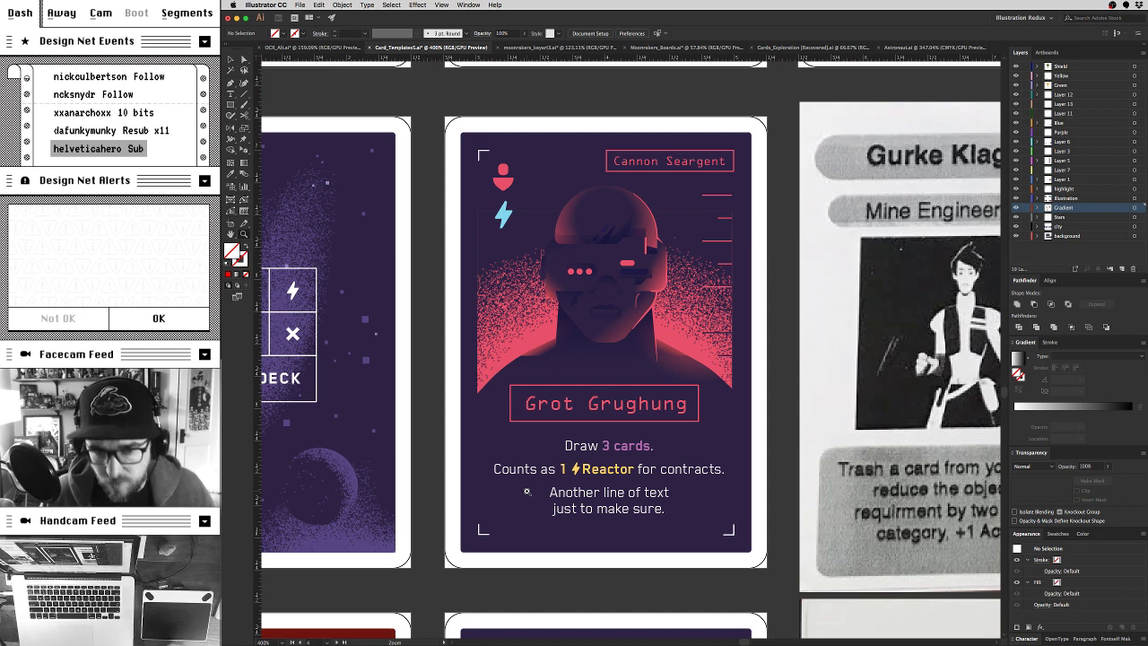
scroll(846, 275, right, 3)
scroll(845, 276, down, 1)
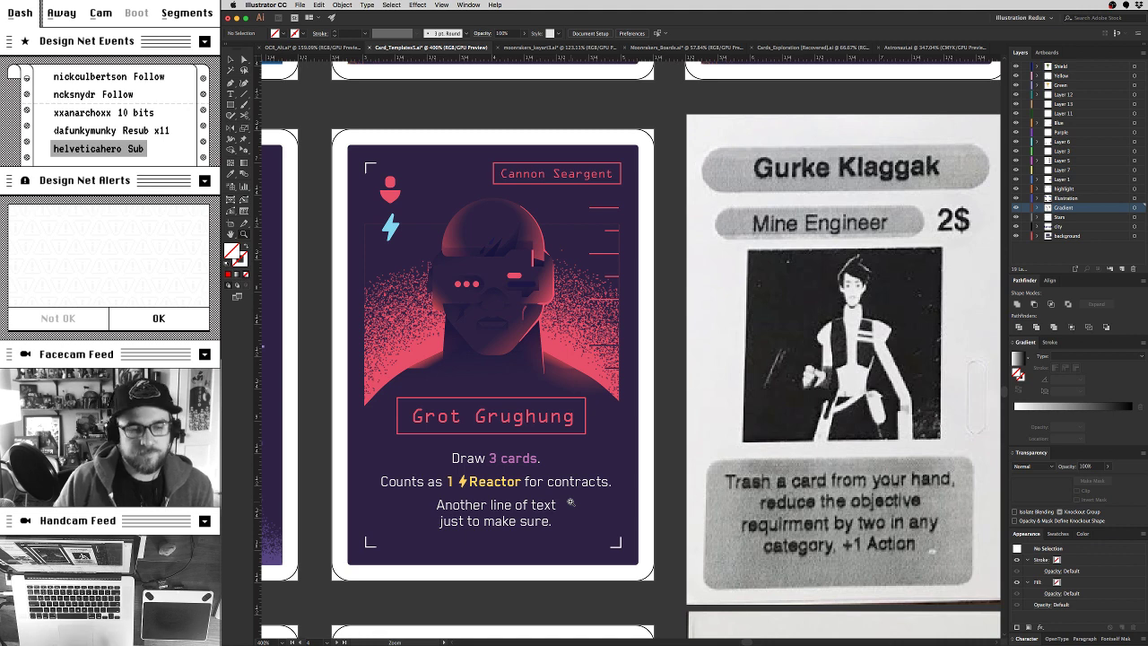
Step: Select the blue lightning icon on the Grot Grughung card and look up its fill colour, hex 82d6ee
key(v)
key(t)
key(v)
click(390, 227)
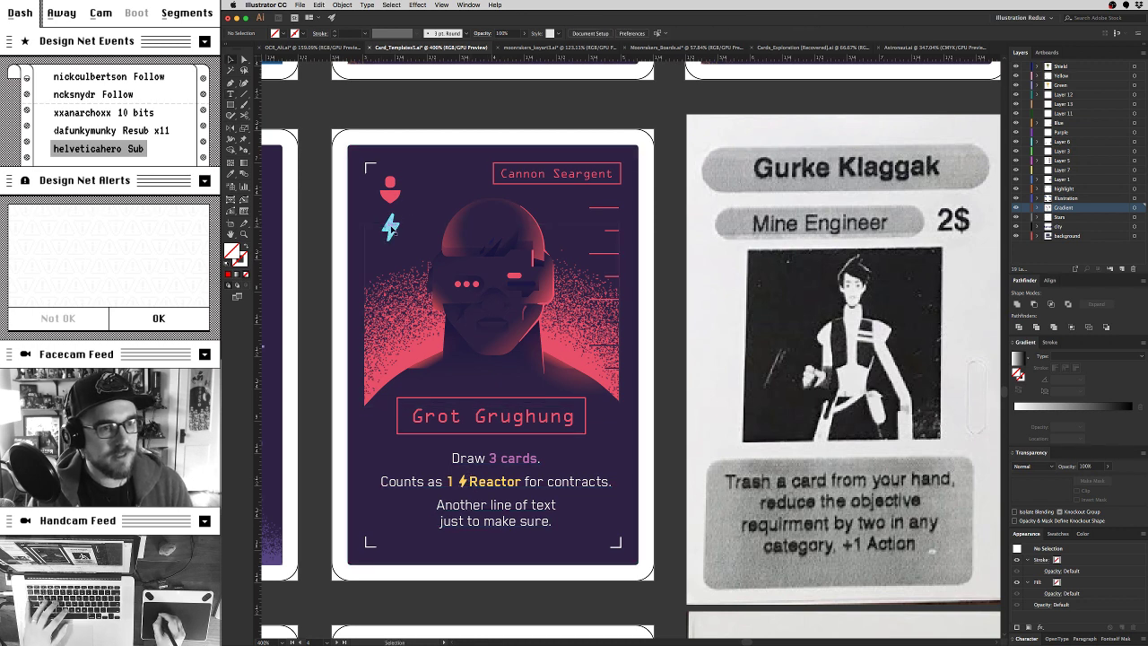
double_click(232, 251)
click(442, 96)
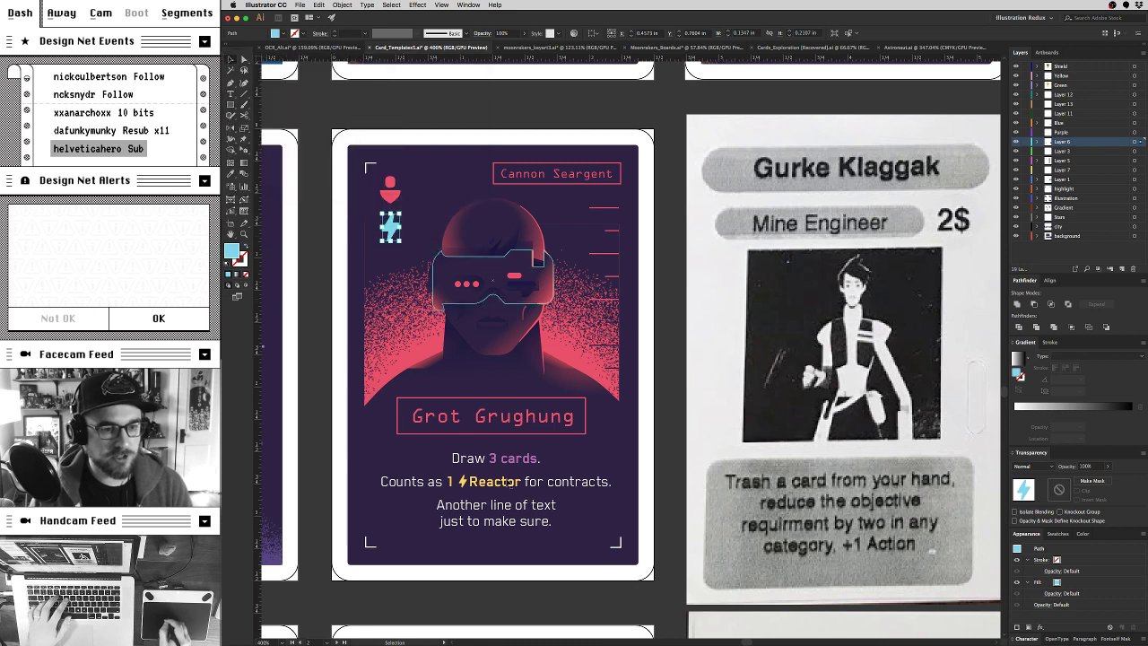
Step: Try to recolour the "1 Reactor" phrase in the Grot Grughung card text with the lightning icon's blue
key(t)
mouse_move(466, 482)
mouse_down()
mouse_move(514, 470)
mouse_move(448, 482)
mouse_up()
double_click(516, 482)
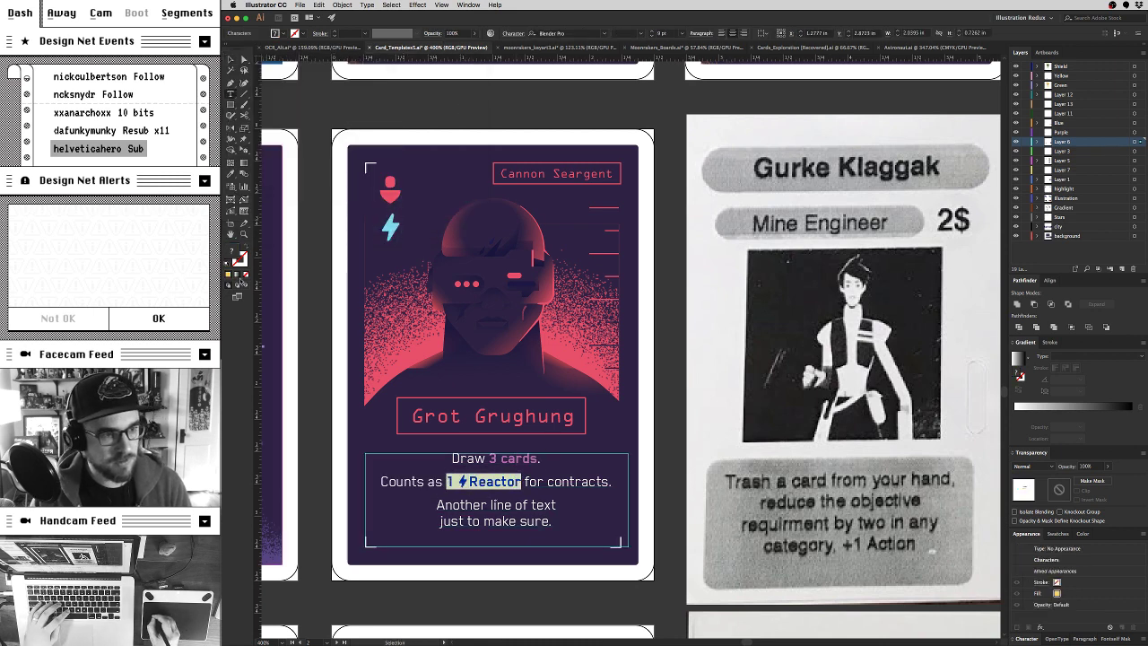
double_click(235, 256)
key(Return)
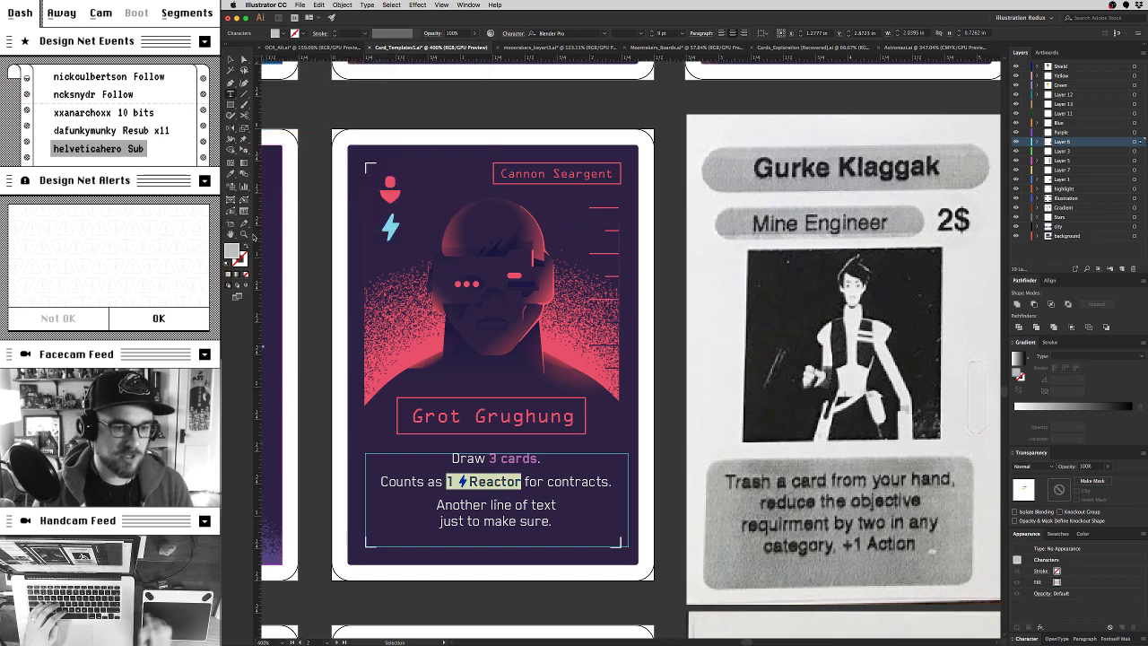
key(Escape)
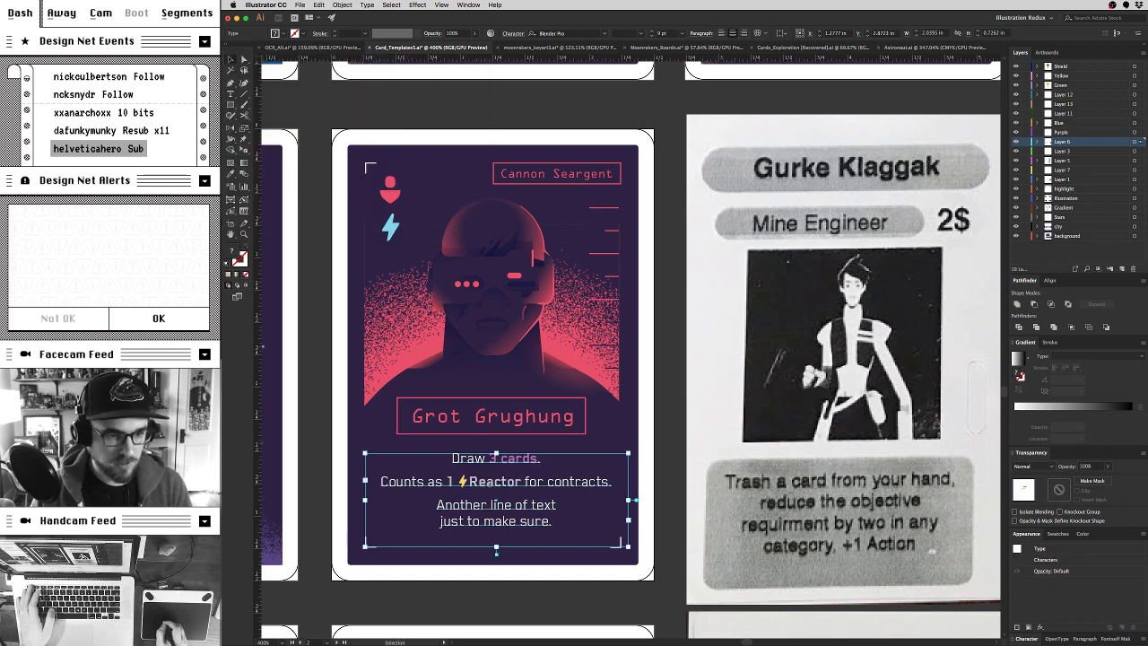
Step: Reselect the "1 Reactor" phrase and check its fill colour without changing it
double_click(521, 482)
drag(521, 481, 447, 481)
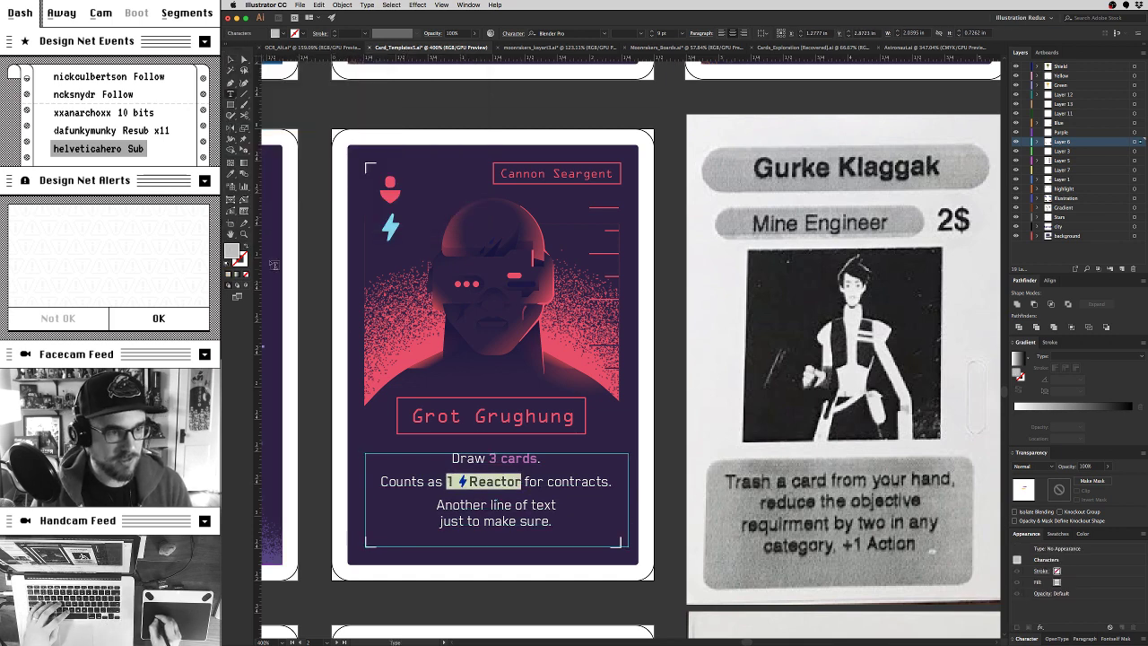
double_click(235, 257)
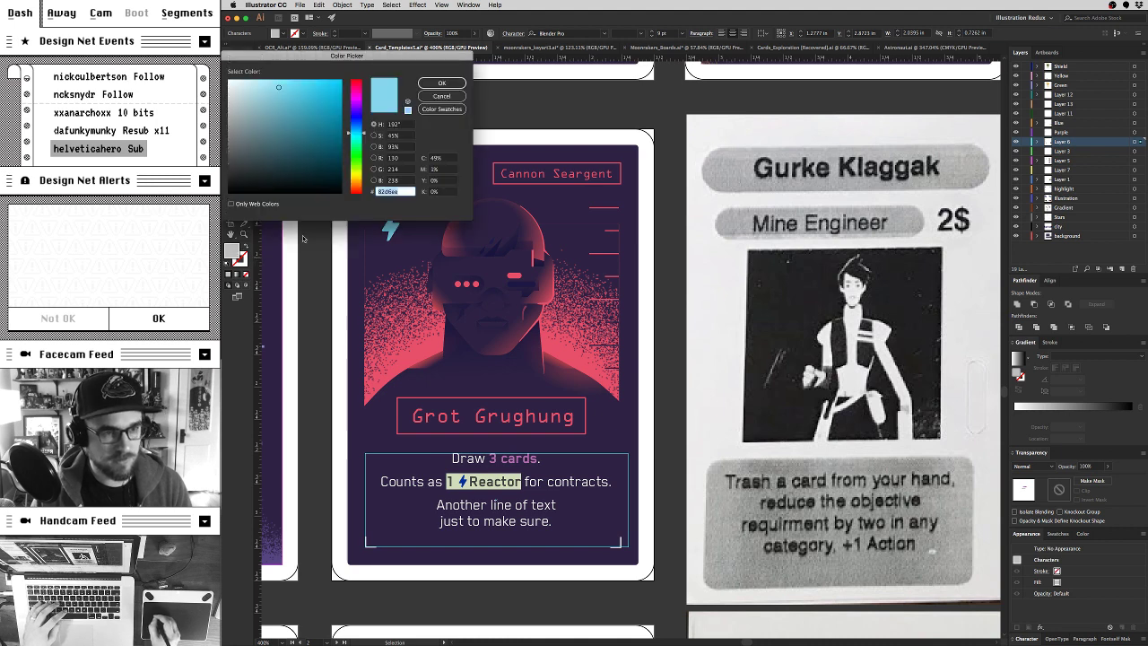
click(439, 95)
key(Escape)
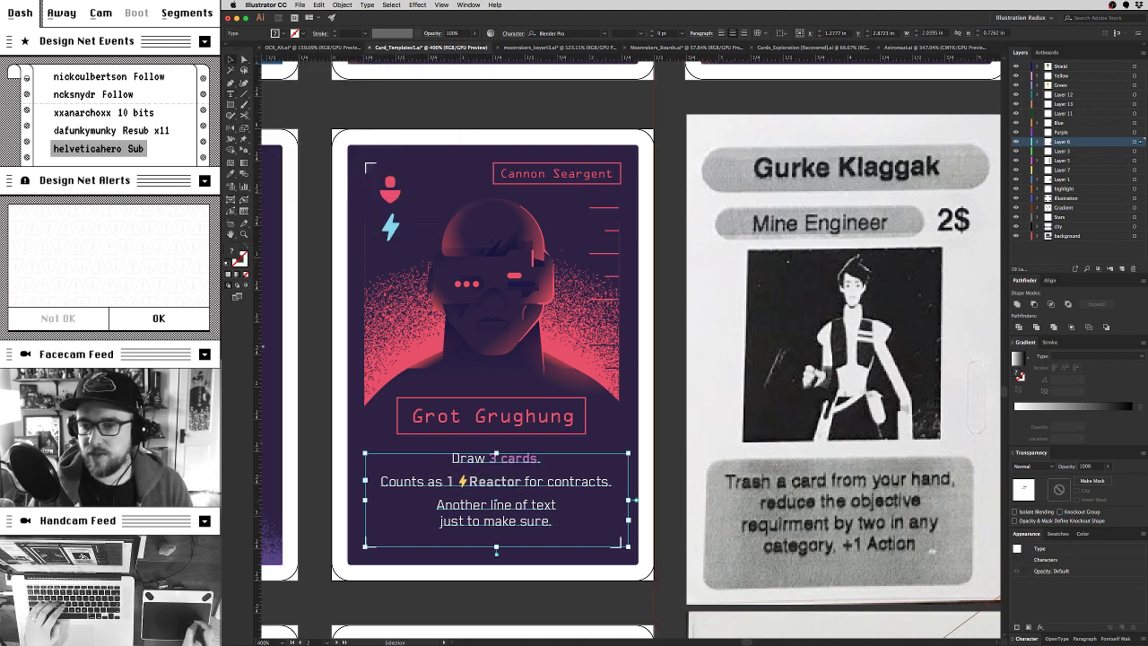
Step: Undo the colour change on the "1 Reactor" phrase and deselect the text
click(1084, 534)
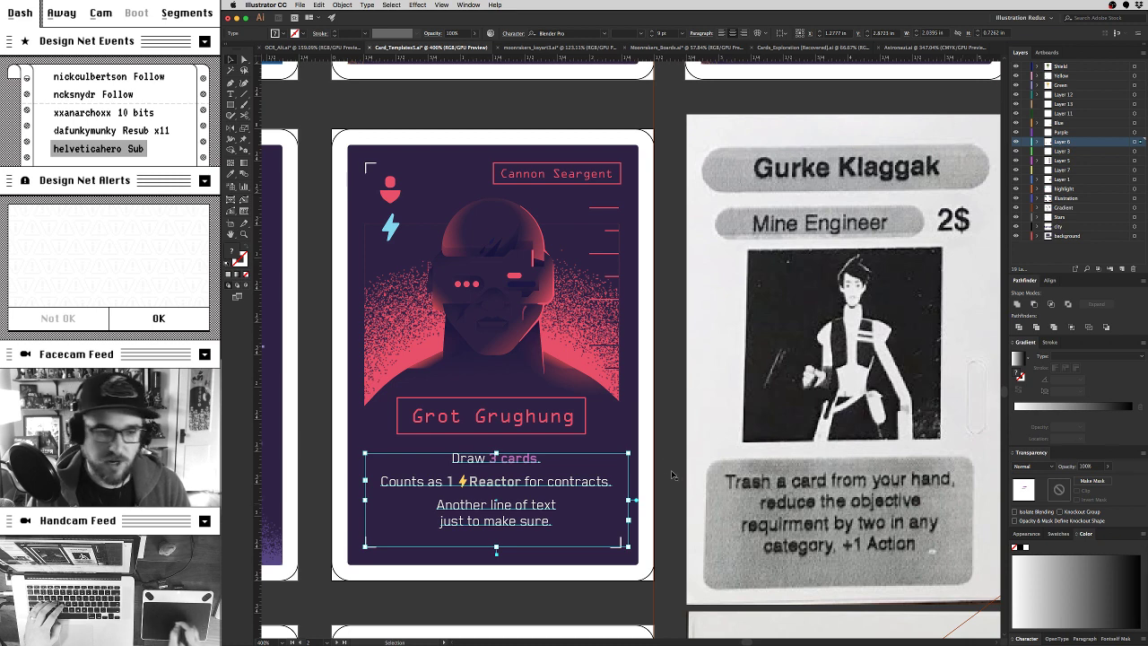
key(a)
key(super+z)
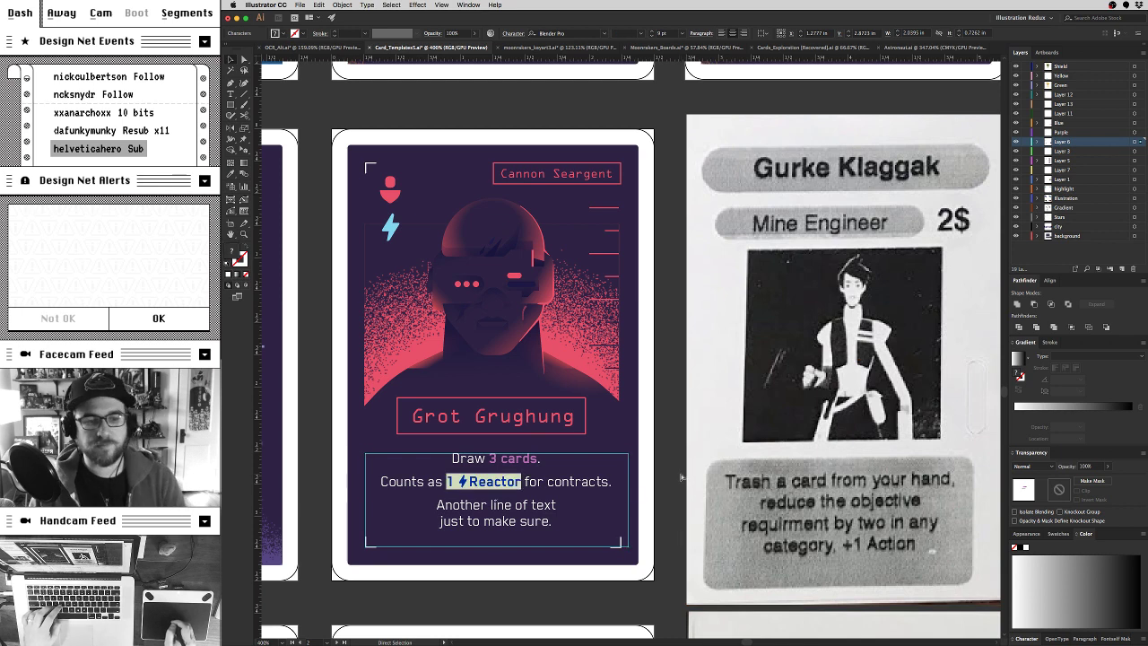
key(v)
click(674, 453)
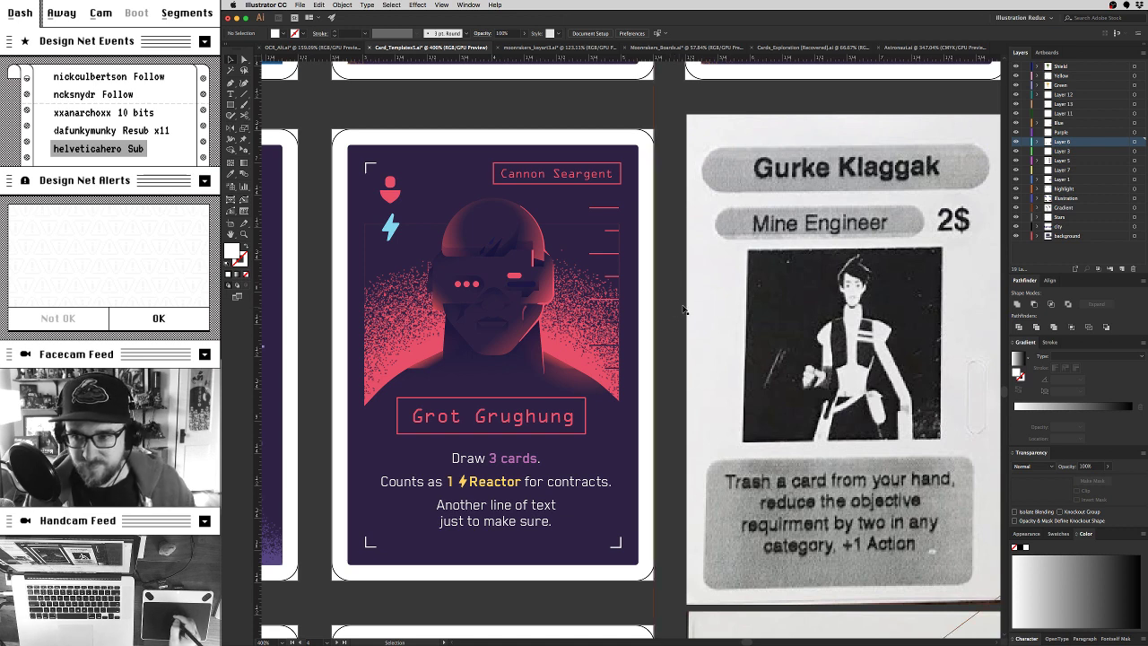
Step: Change the crew card's "Cannon Seargent" label to "Cannon Sergent" and shift the text right within its frame
click(573, 177)
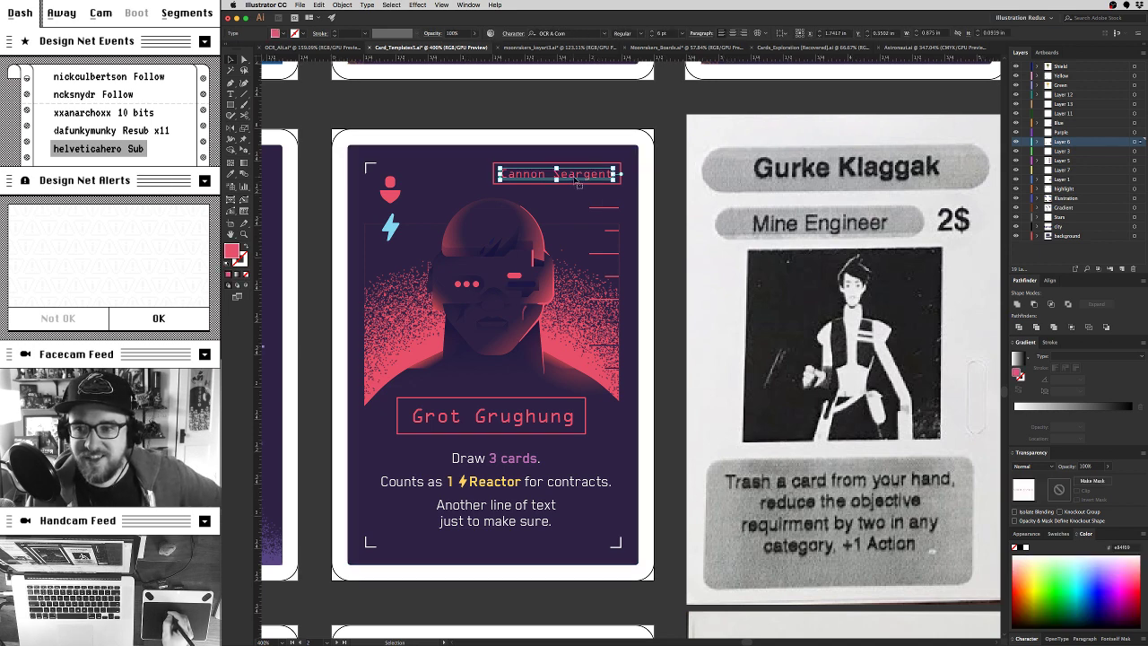
double_click(576, 179)
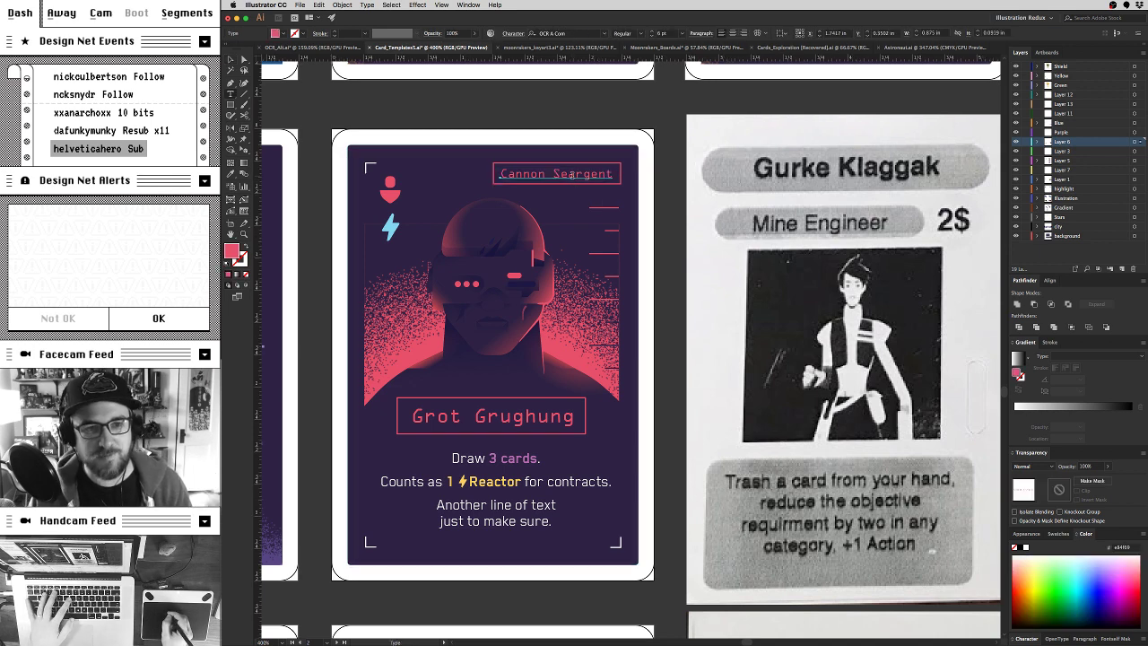
key(BackSpace)
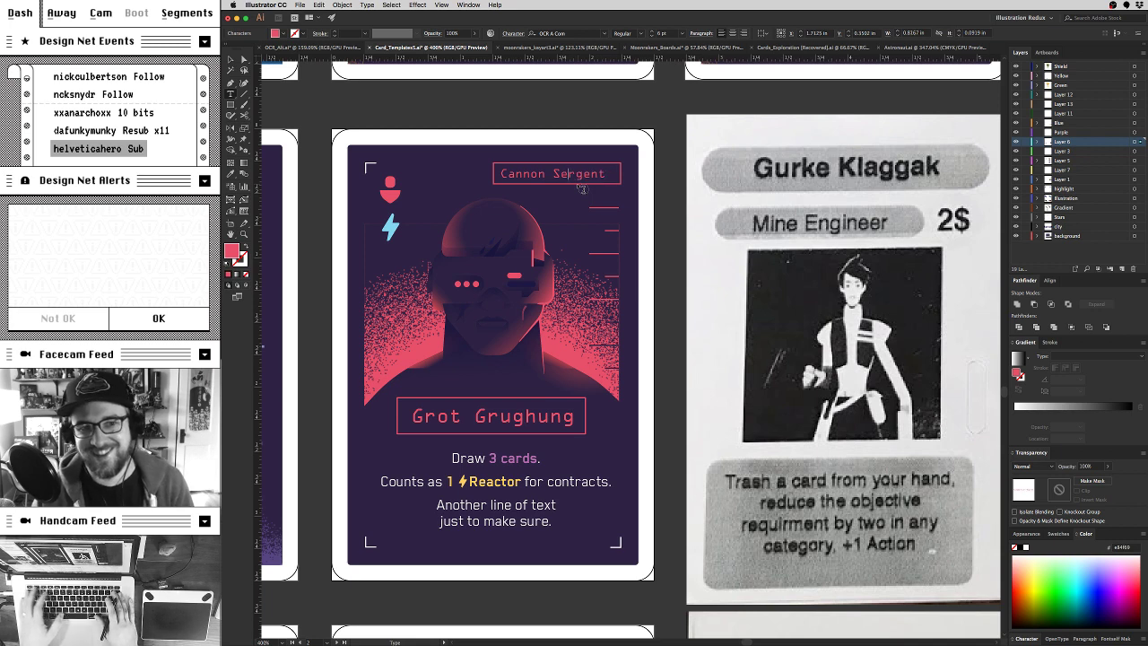
key(Escape)
drag(570, 178, 574, 179)
Step: Narrow the frame around the "Cannon Sergent" label from its left side to fit the shorter text, and deselect it
click(485, 174)
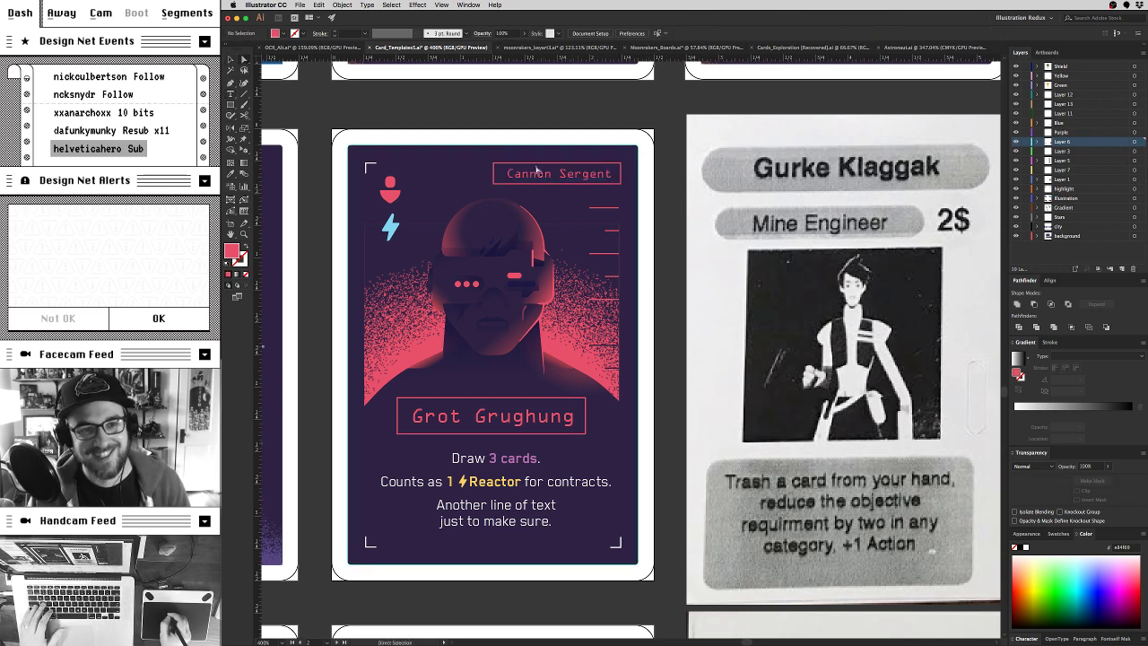
drag(493, 176, 512, 178)
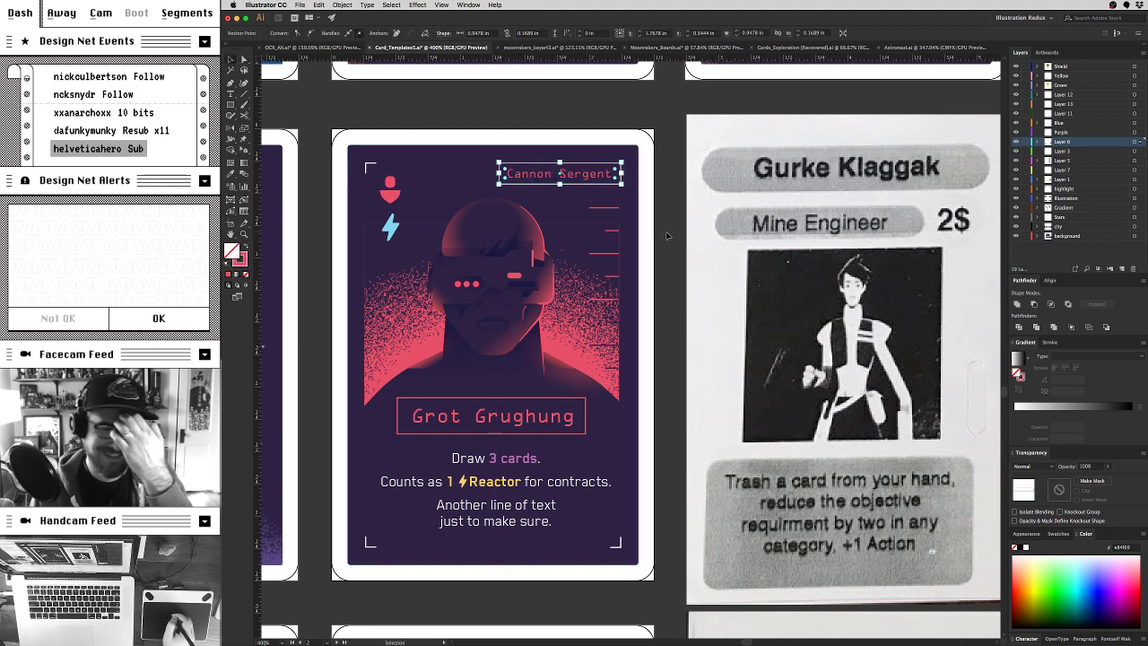
click(667, 235)
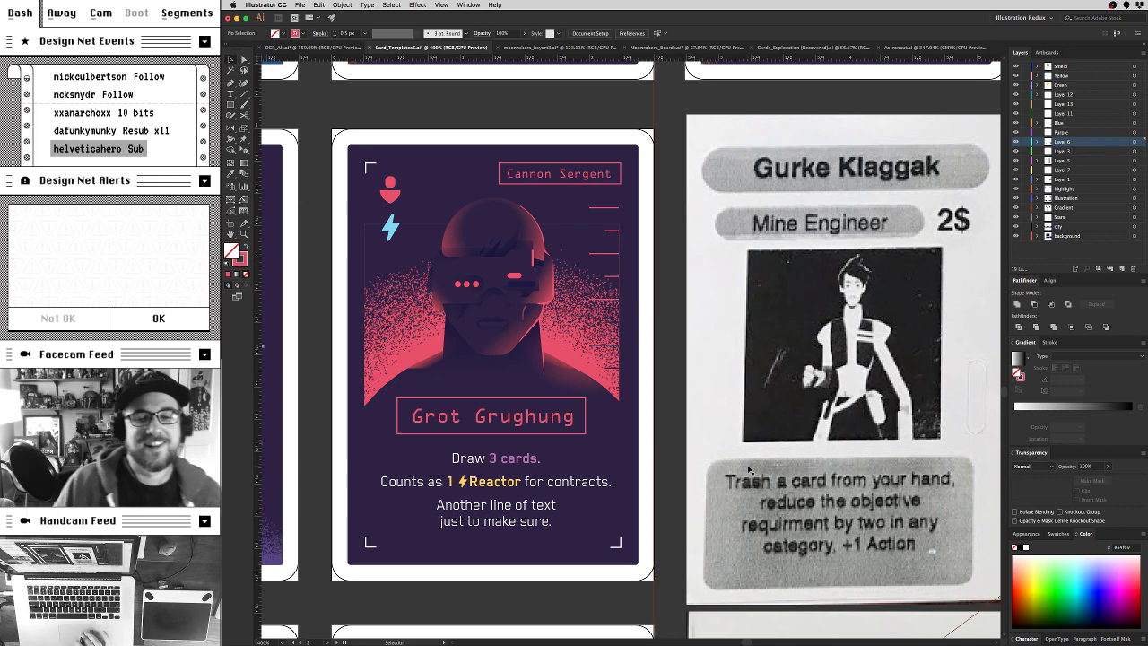
Step: Examine the crew, objective and action deck cards beside their prototype scans, continuing to the row of Shield through Miss cards
scroll(767, 434, left, 10)
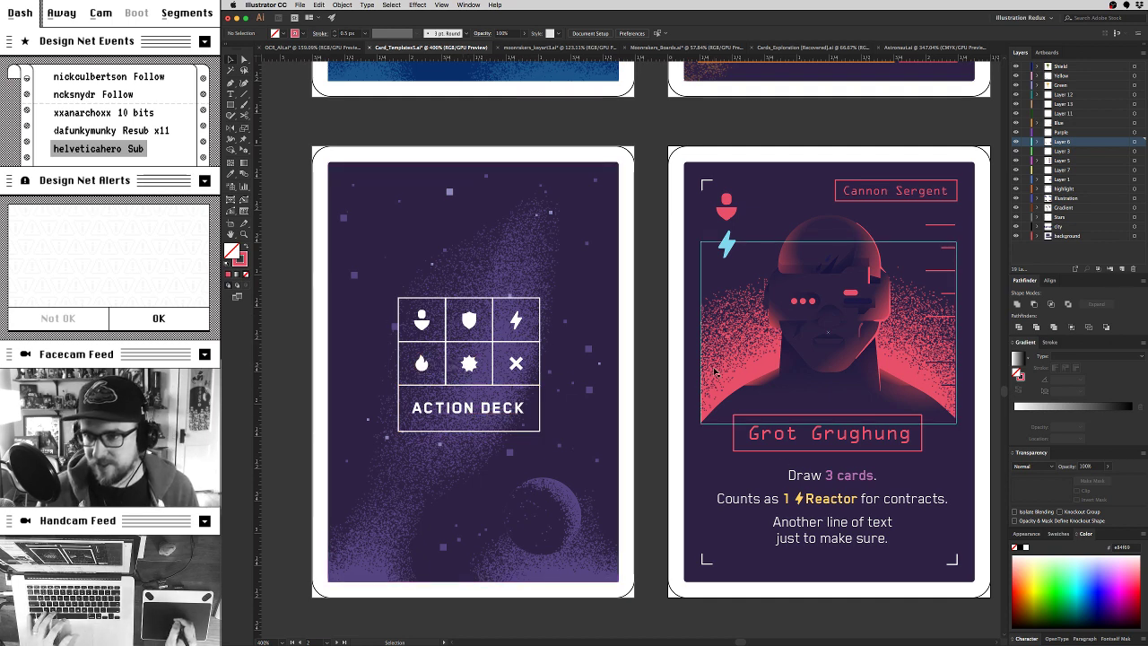
scroll(658, 437, down, 3)
scroll(658, 436, down, 6)
scroll(658, 436, right, 3)
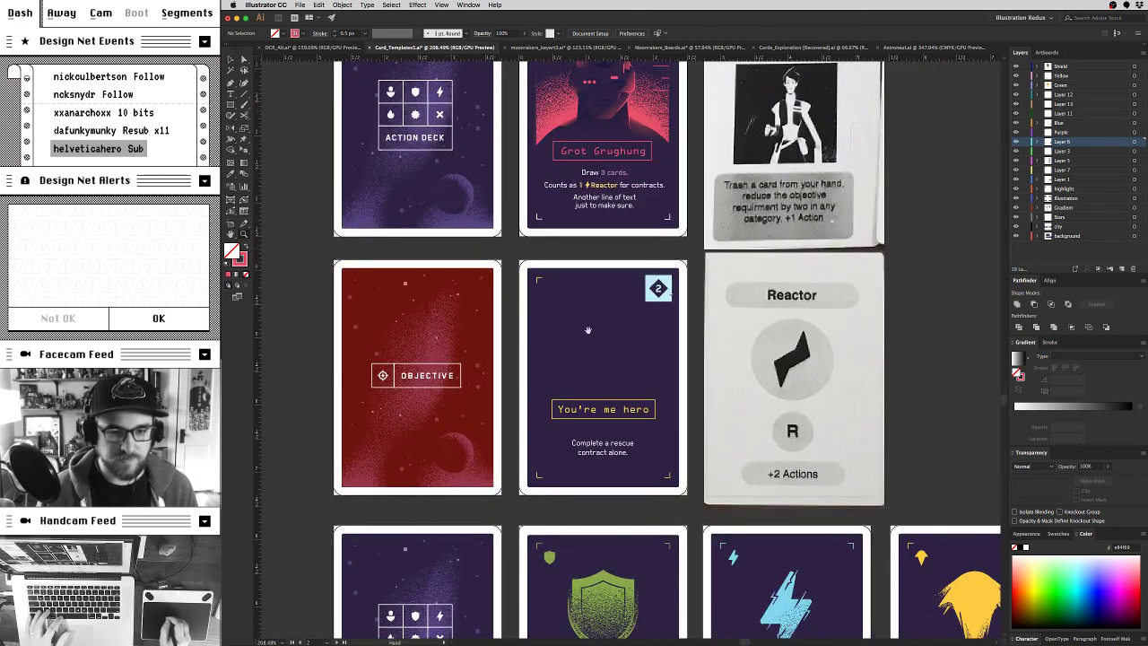
scroll(634, 374, up, 1)
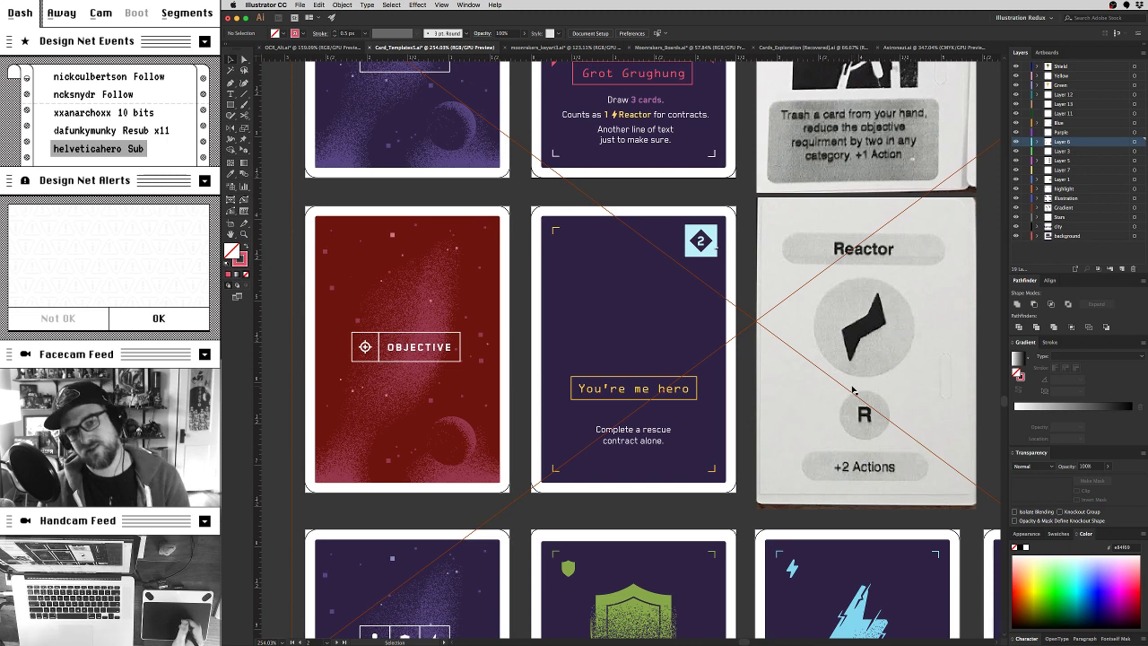
scroll(688, 409, down, 5)
scroll(687, 409, left, 1)
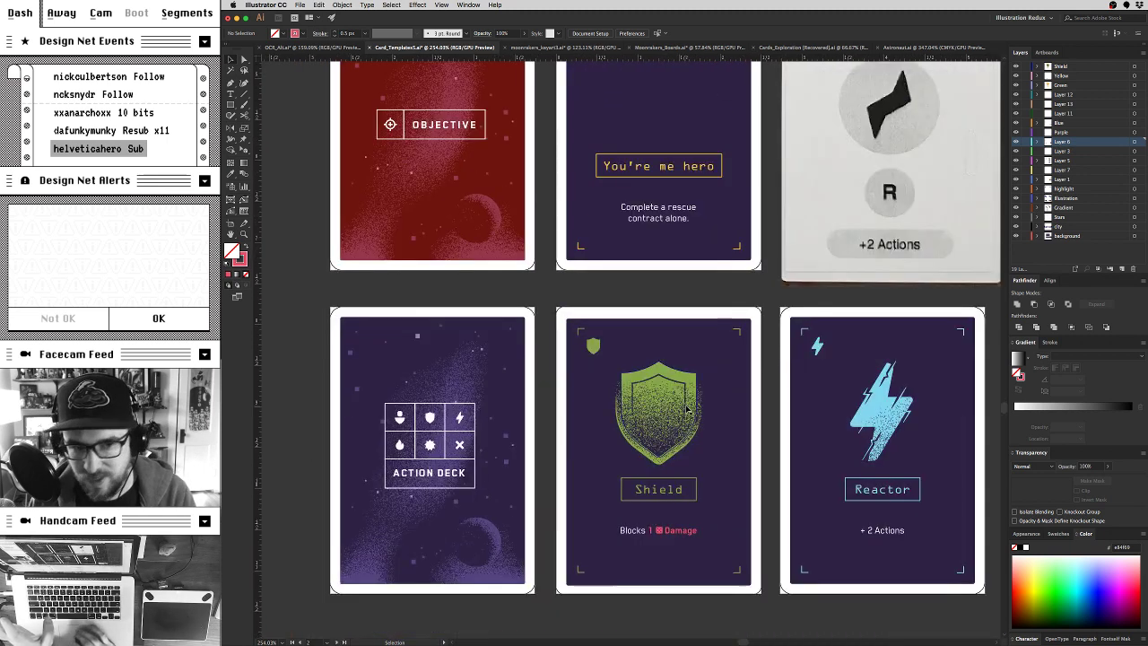
scroll(688, 408, up, 1)
scroll(526, 301, down, 3)
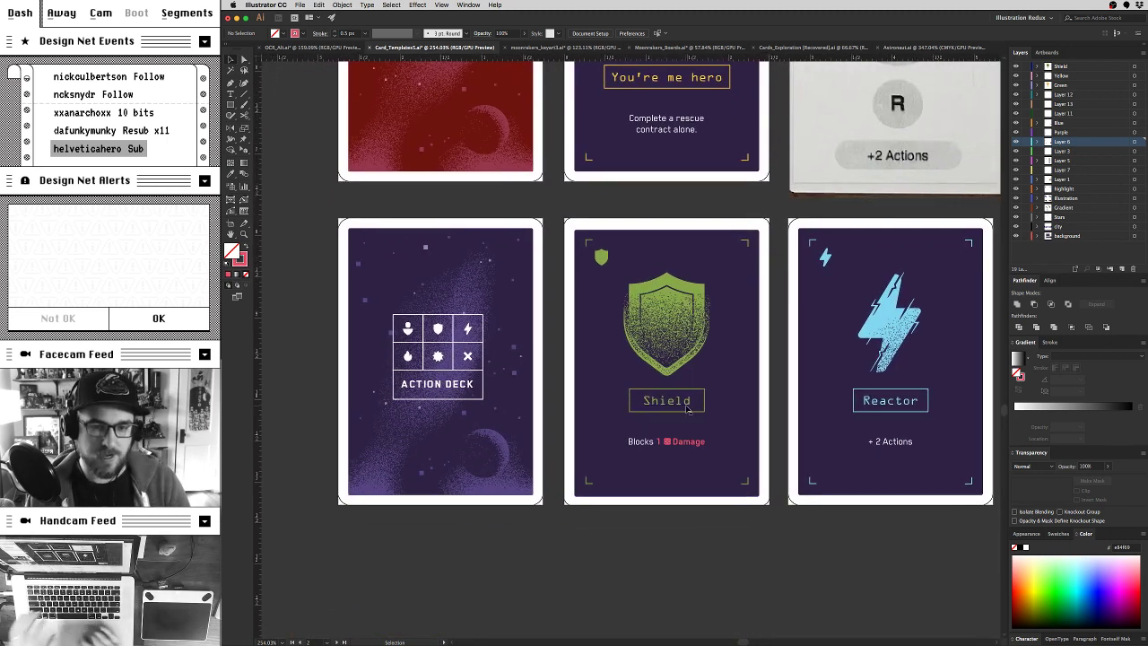
scroll(527, 301, down, 5)
scroll(527, 233, right, 5)
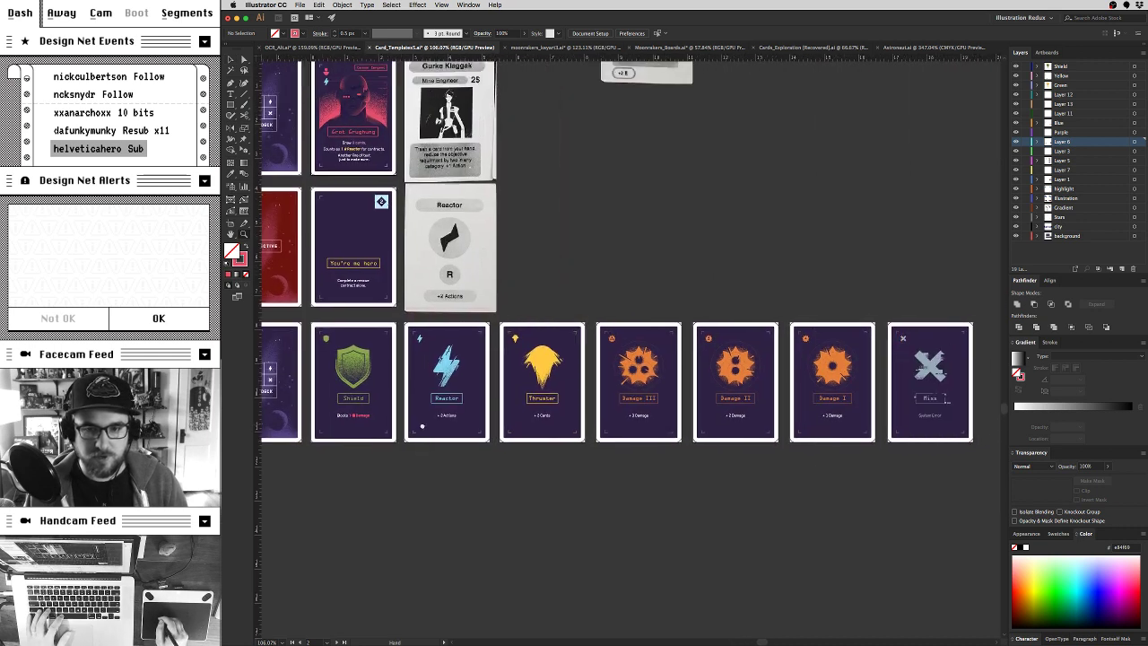
Step: Hide the interface panels and examine the Reactor card's lightning artwork and corner symbol against its prototype scan
key(Tab)
drag(720, 389, 806, 373)
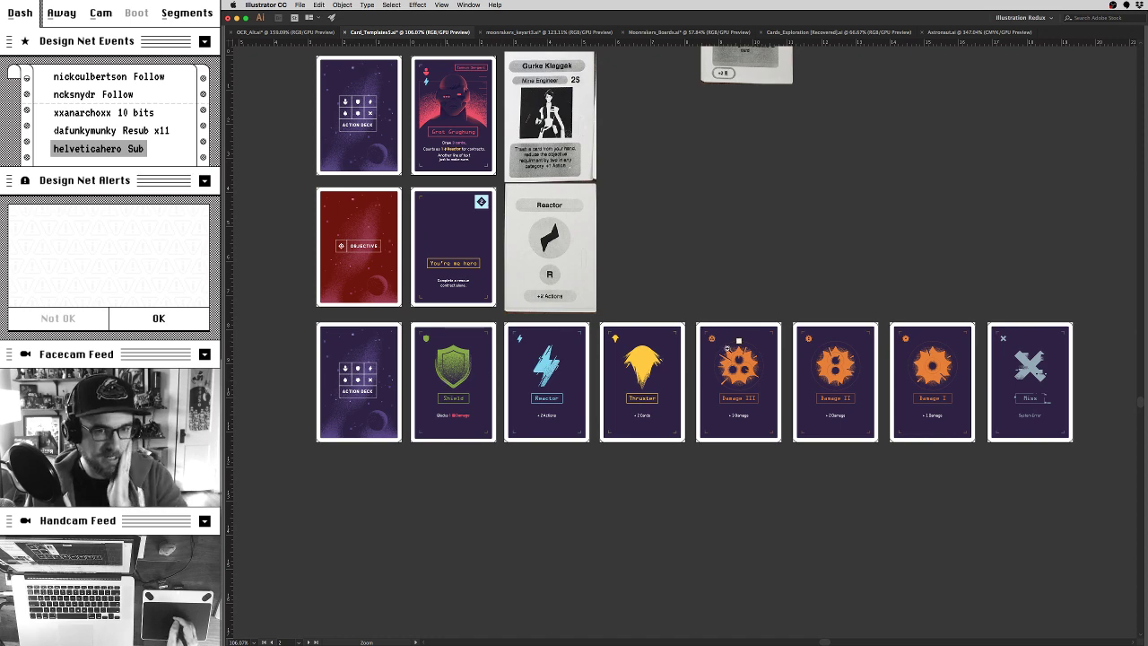
drag(529, 345, 663, 289)
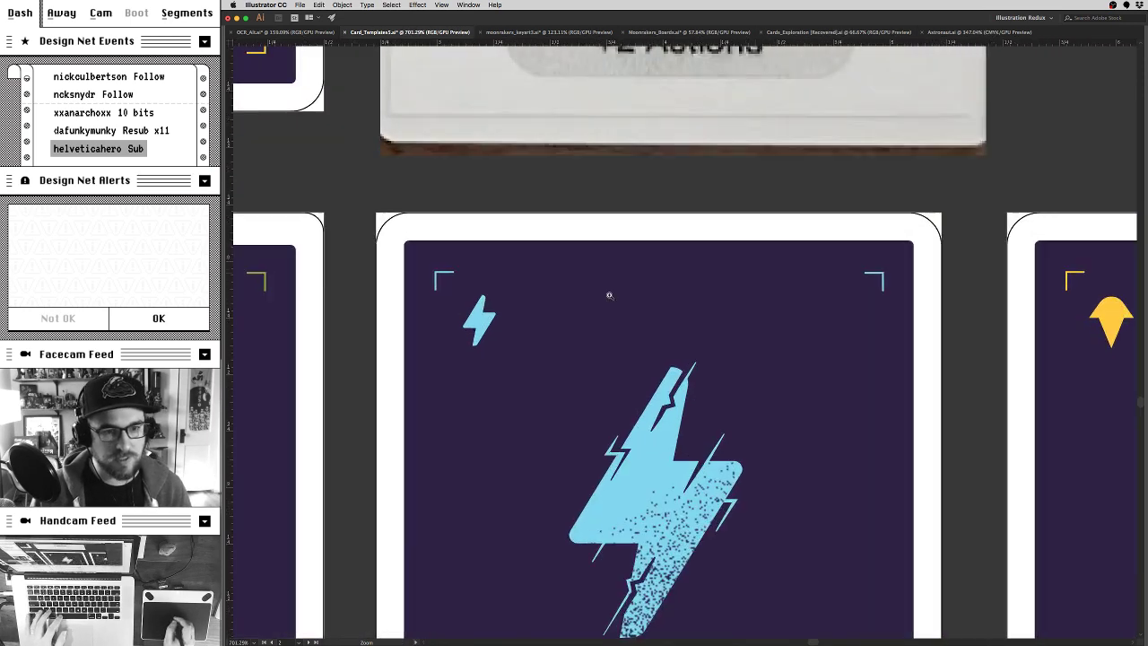
scroll(666, 474, down, 5)
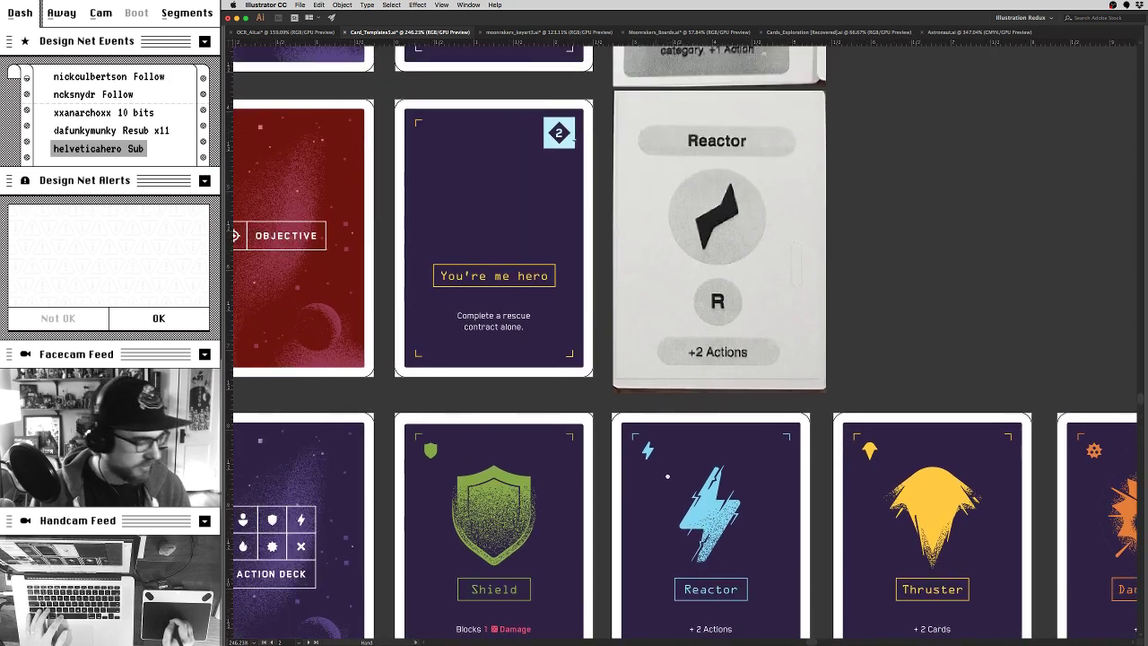
drag(665, 474, 670, 479)
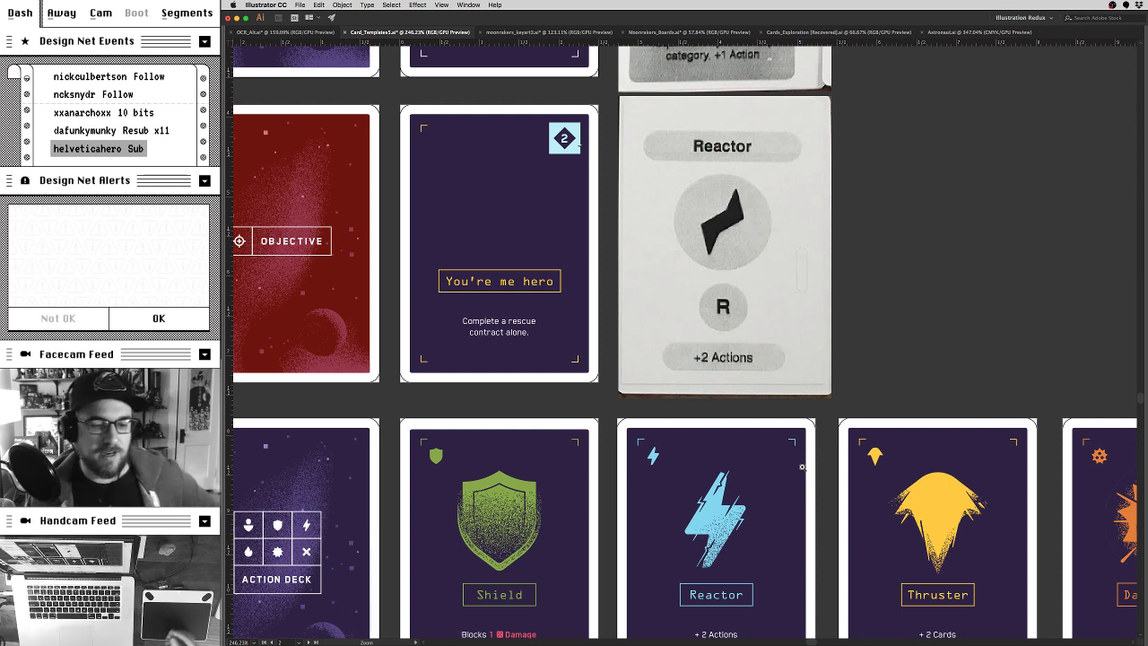
drag(653, 456, 281, 151)
drag(795, 341, 695, 337)
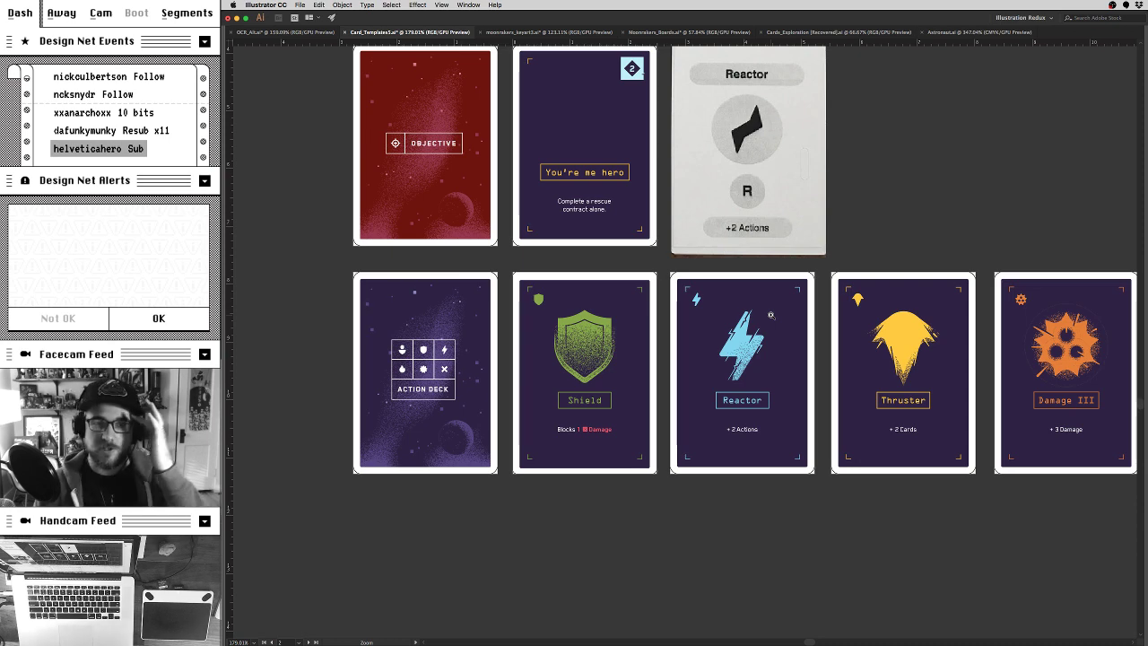
Step: Compare the "Grot Grughung" crew card's icons and layout with the Shield and Reactor action cards up close
drag(746, 127, 795, 543)
key(z)
click(601, 296)
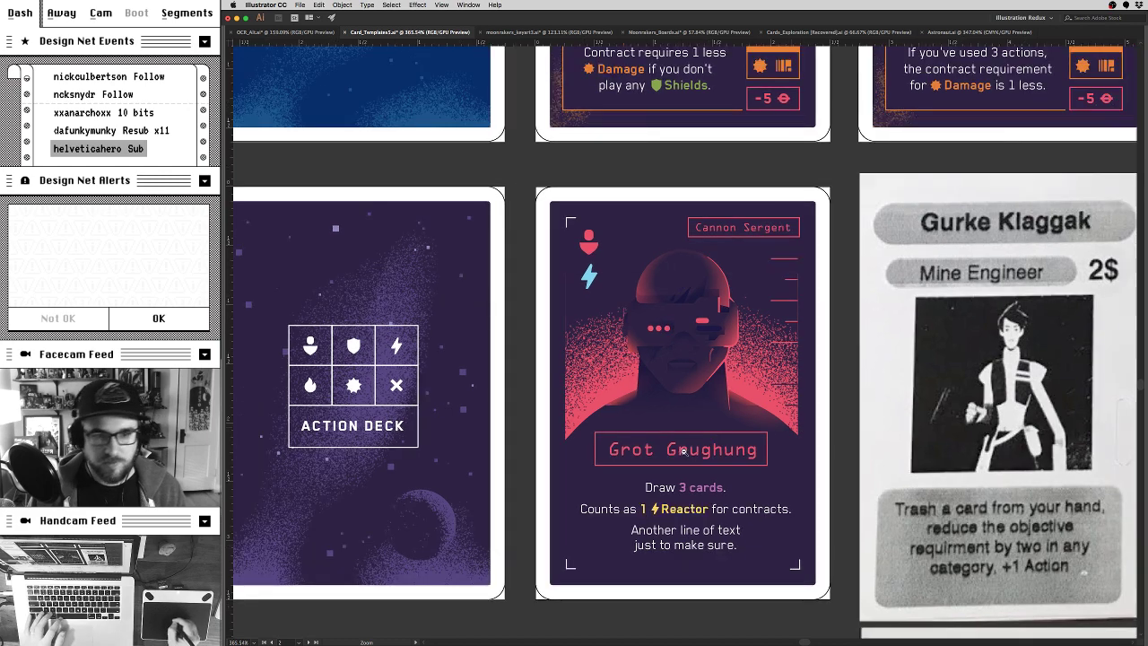
drag(579, 278, 178, 102)
drag(538, 307, 618, 248)
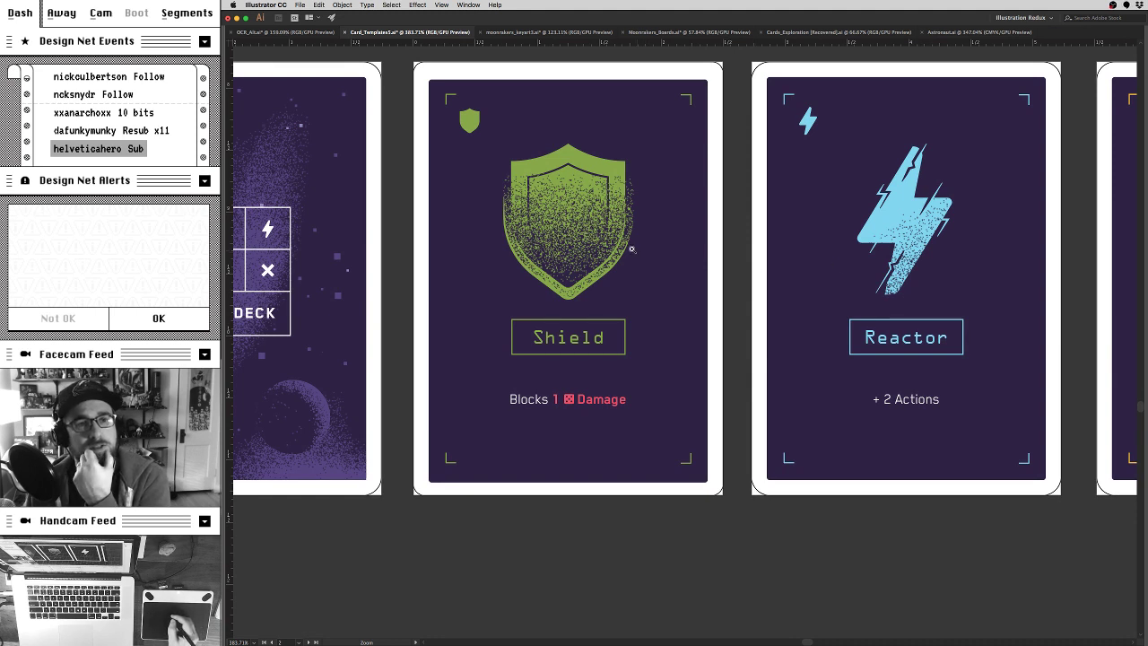
Step: Try removing the speckled texture from the Shield card's emblem to expose the plain green shape beneath
key(v)
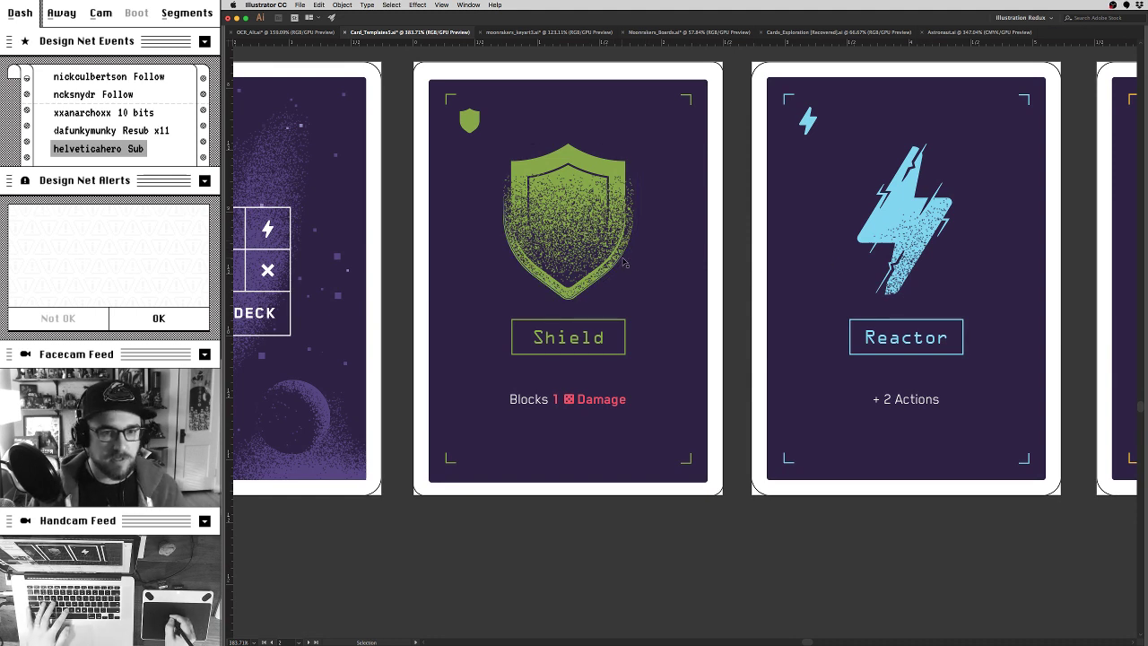
key(a)
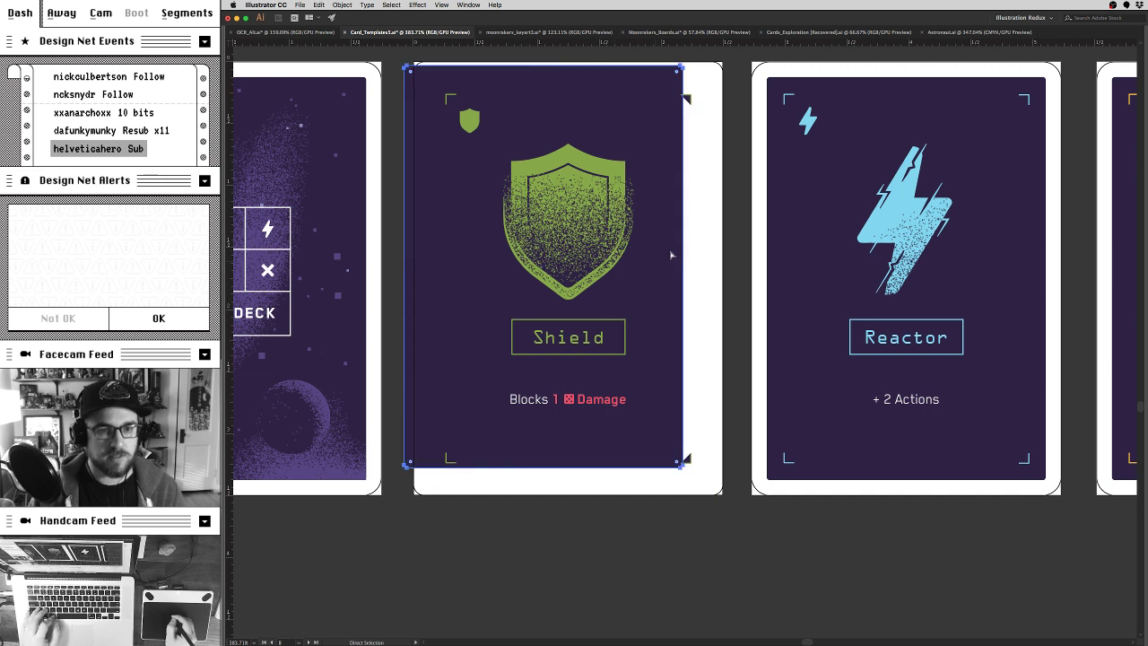
key(v)
click(610, 274)
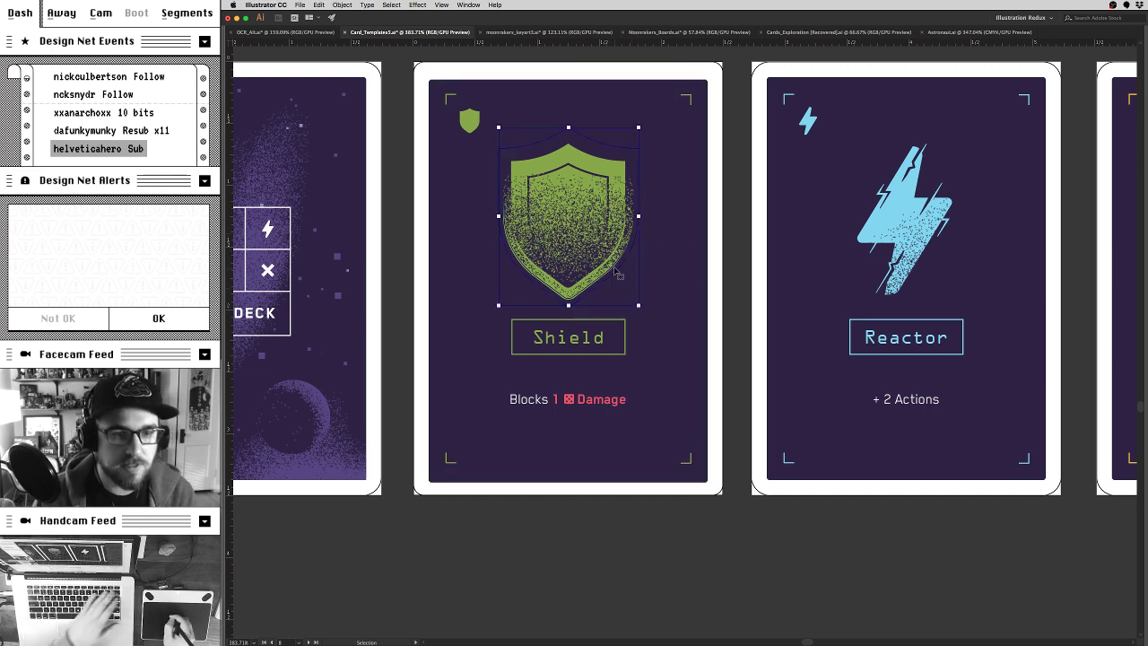
drag(619, 256, 591, 223)
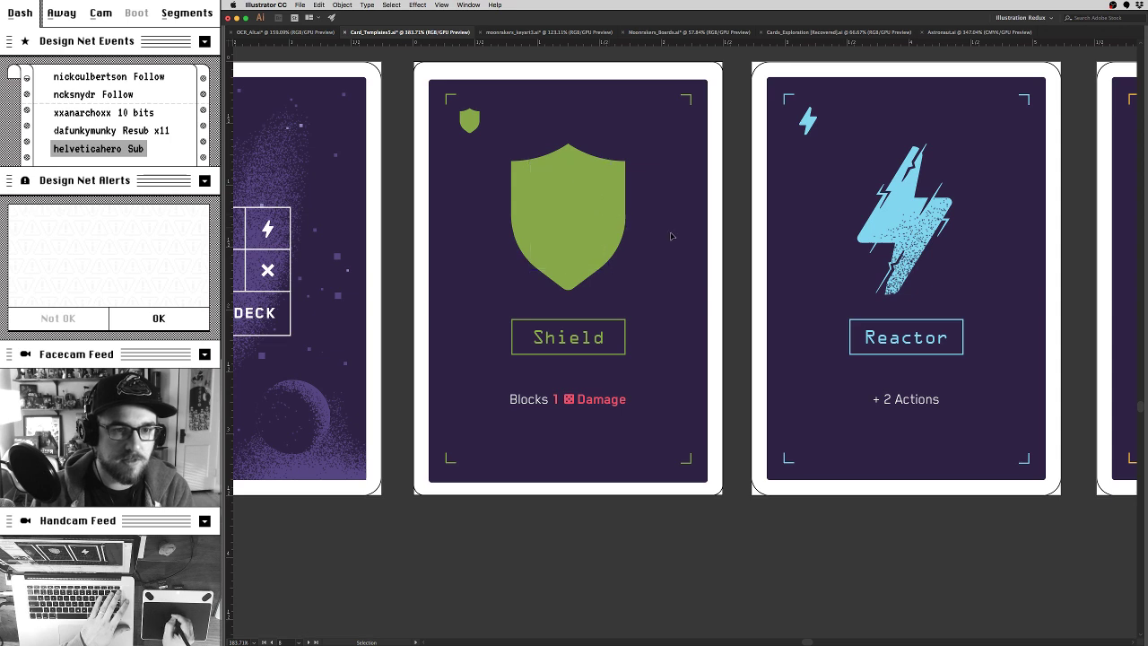
drag(684, 309, 579, 343)
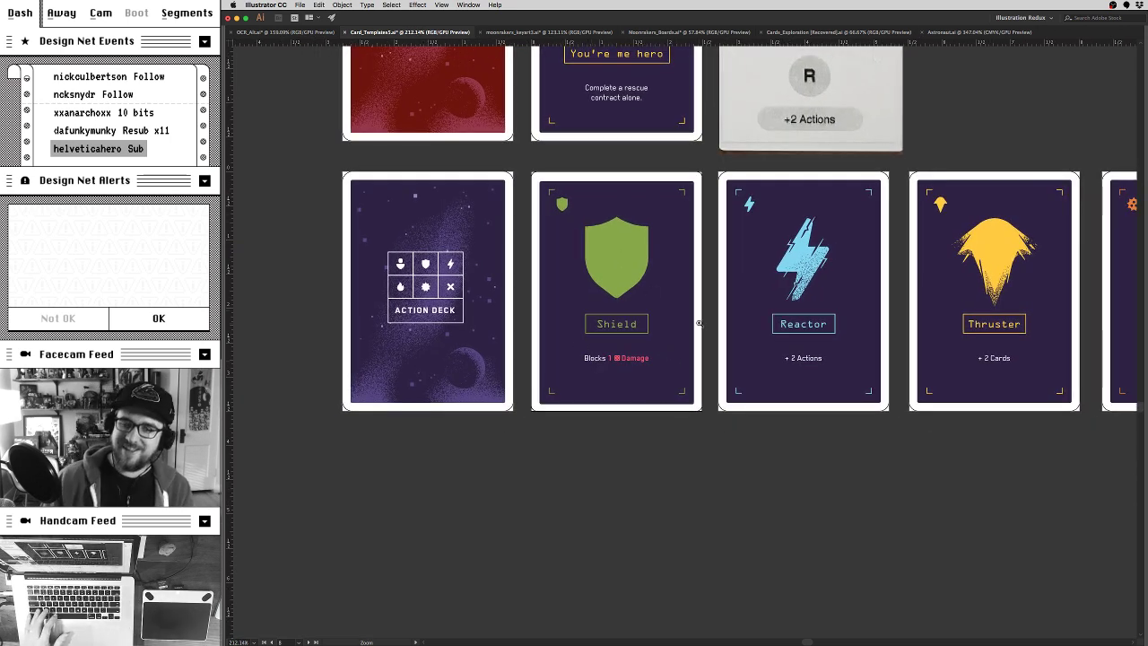
Step: Restore the textured Shield emblem, inspect its selected artwork and deselect everything
drag(699, 323, 735, 469)
key(v)
click(617, 359)
key(ctrl+shift+e)
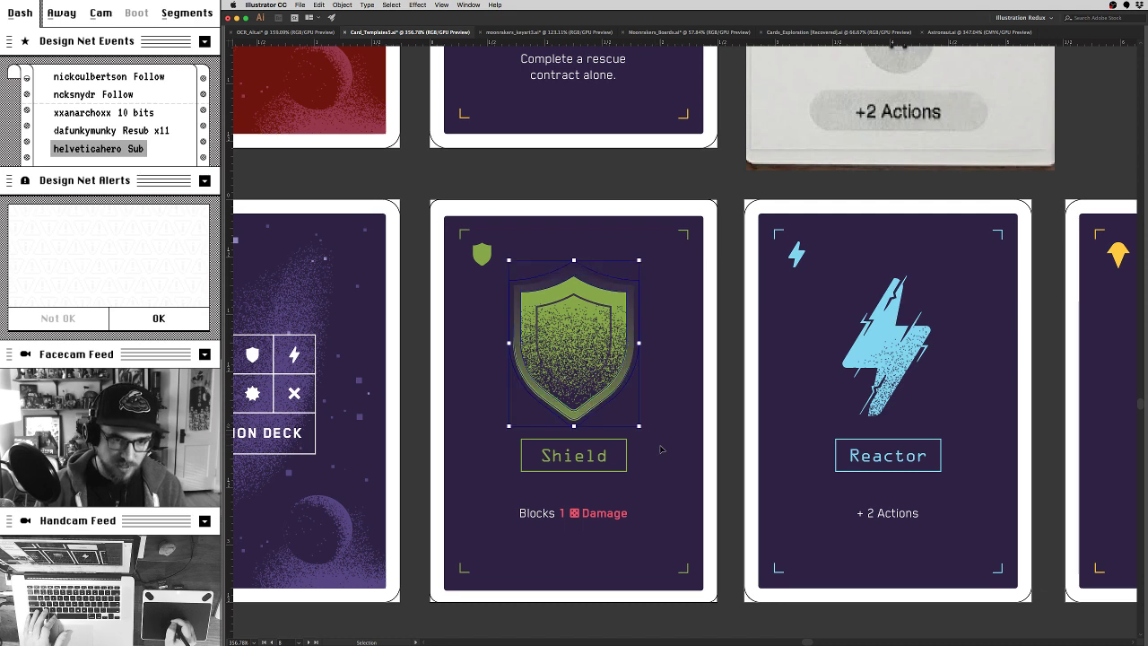
key(ctrl+shift+a)
key(z)
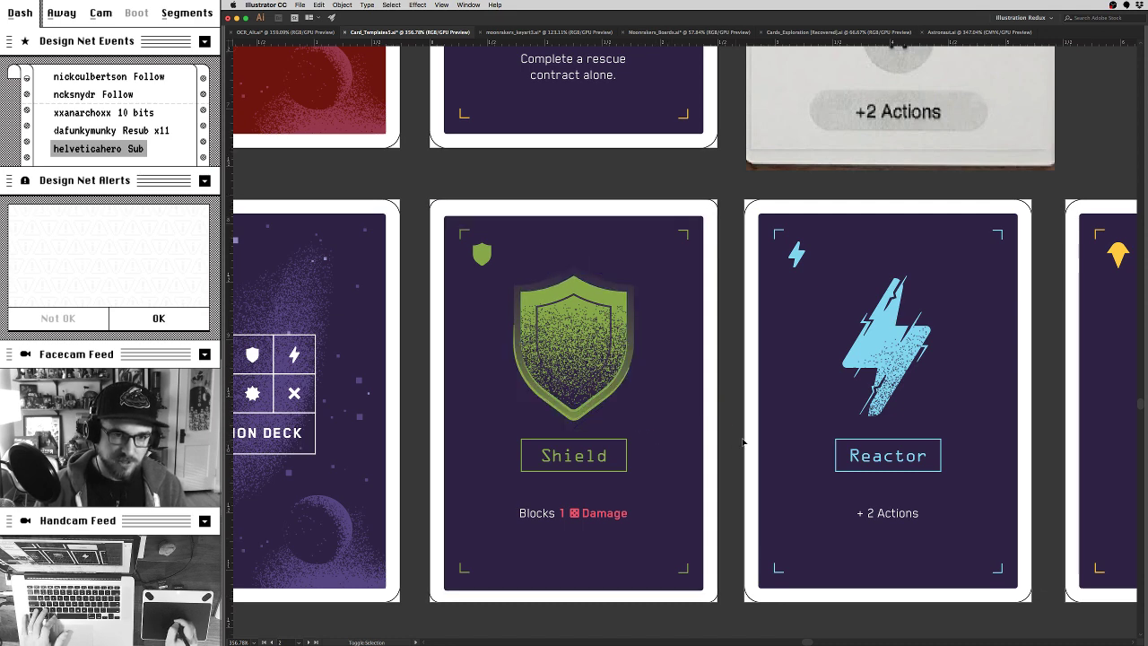
Step: Examine the Shield emblem's speckled edges up close, selecting the card's background
click(564, 372)
click(579, 287)
key(v)
drag(531, 278, 604, 278)
click(677, 304)
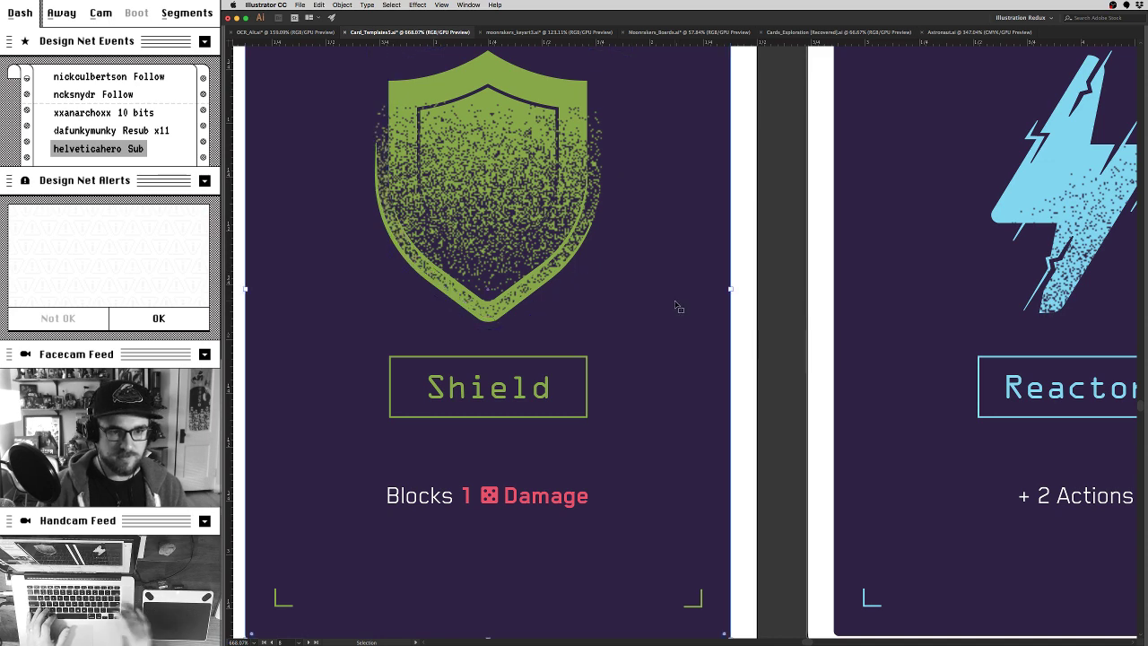
scroll(677, 306, down, 6)
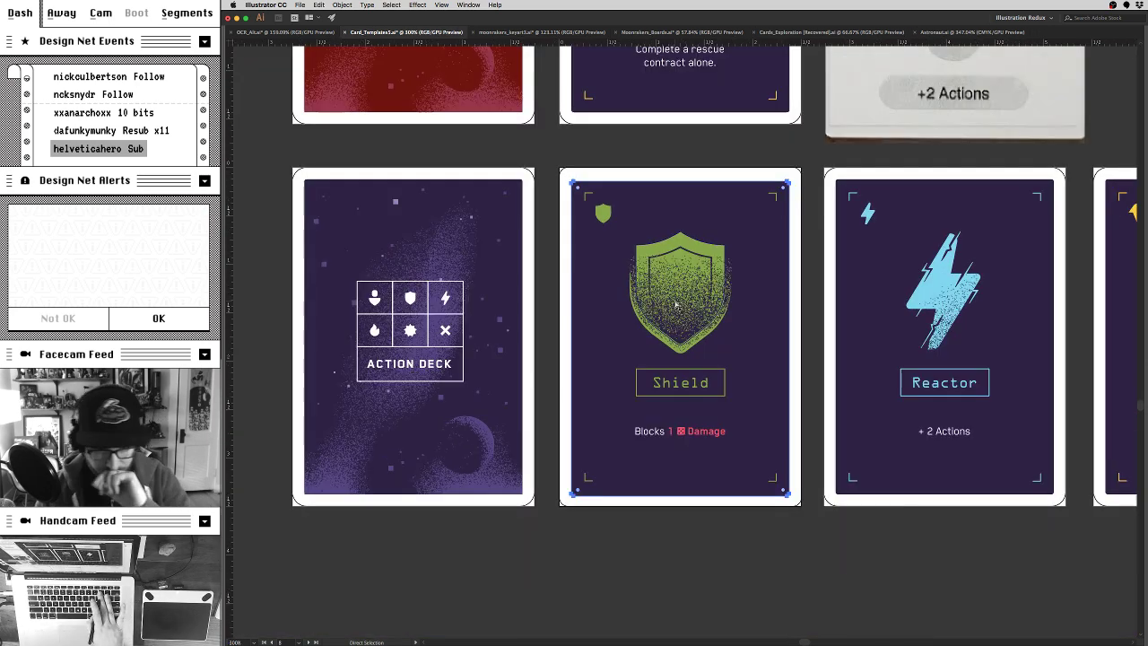
key(a)
key(v)
Step: Examine the ship part, crew and objective rows, then compare the Shield, Reactor, Thruster and Damage action cards
scroll(675, 305, up, 5)
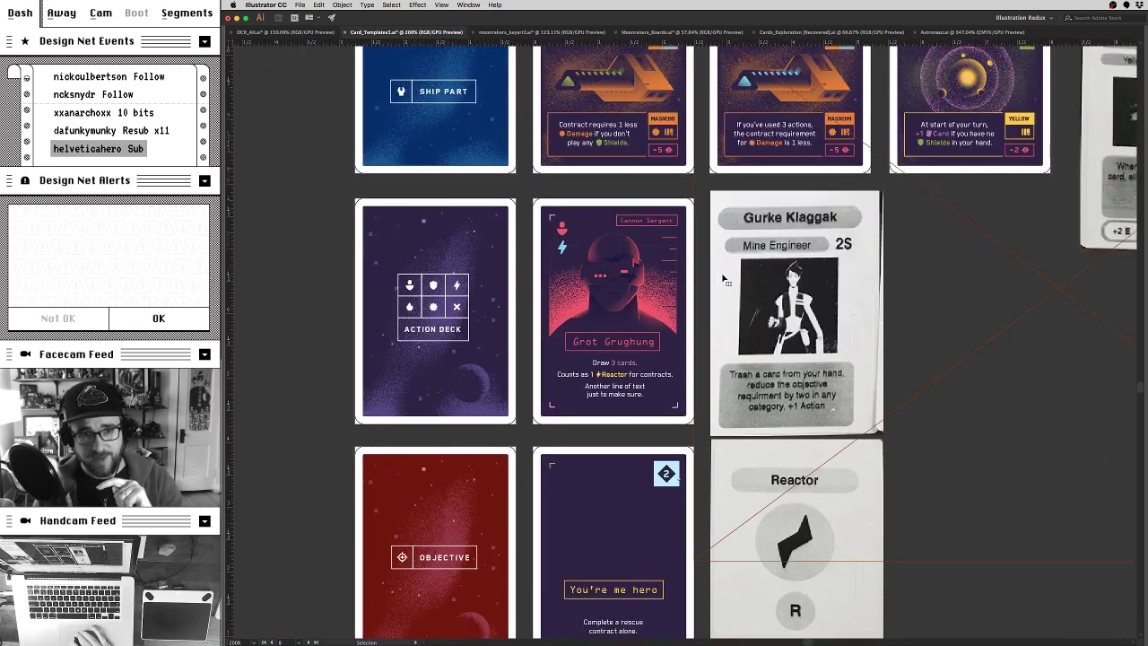
scroll(763, 413, down, 5)
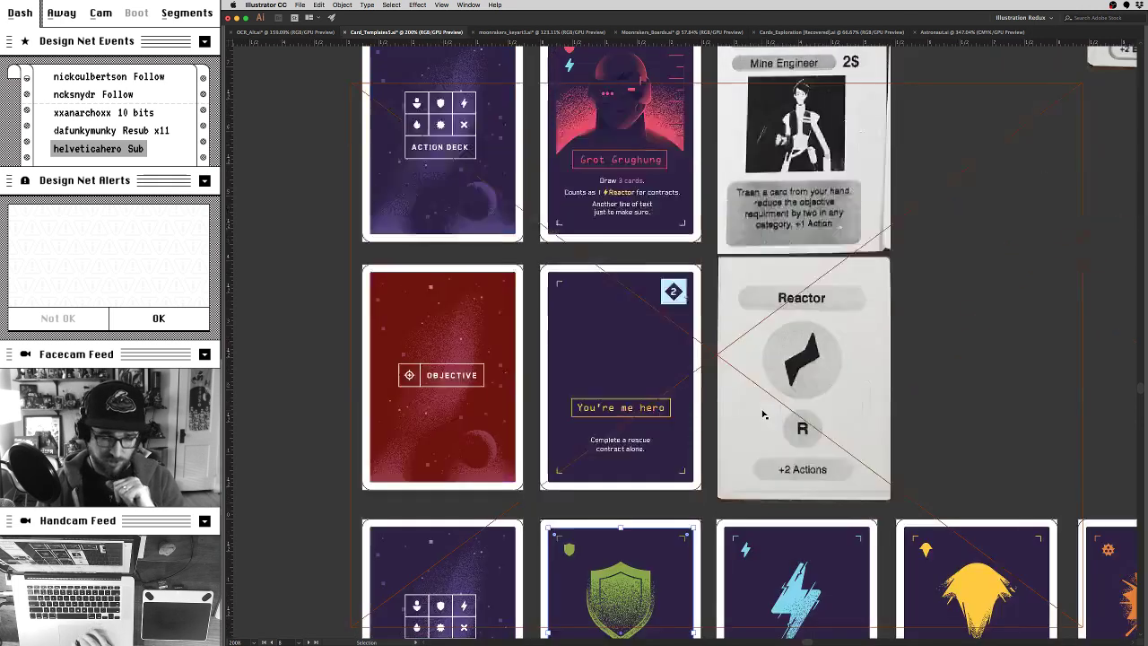
scroll(763, 414, down, 2)
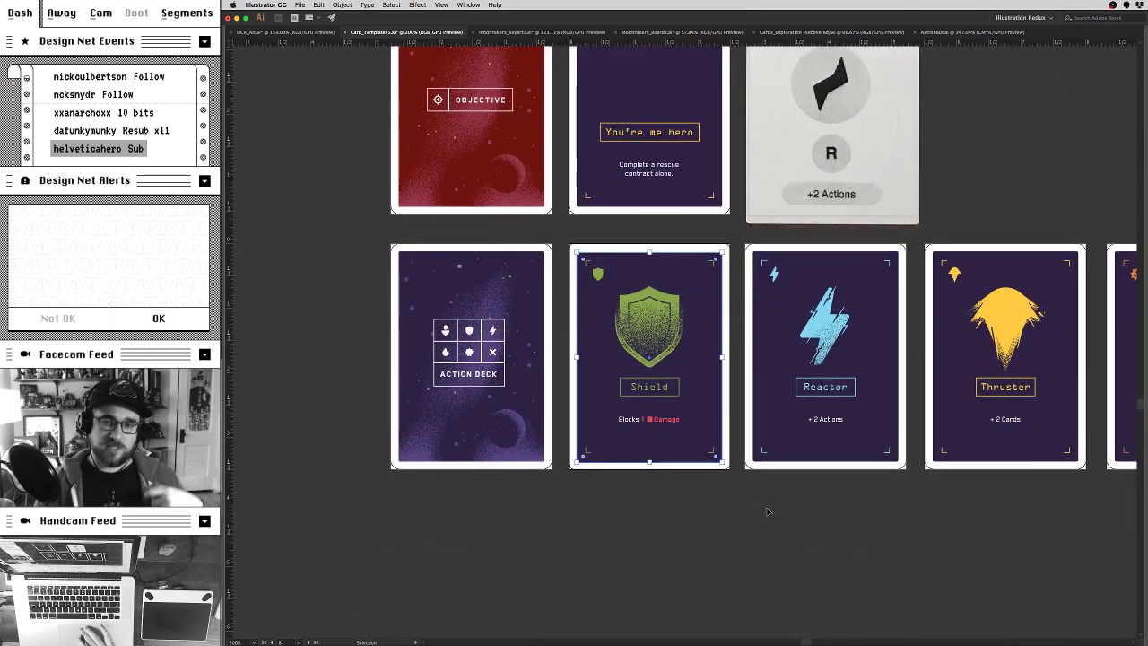
scroll(879, 506, right, 4)
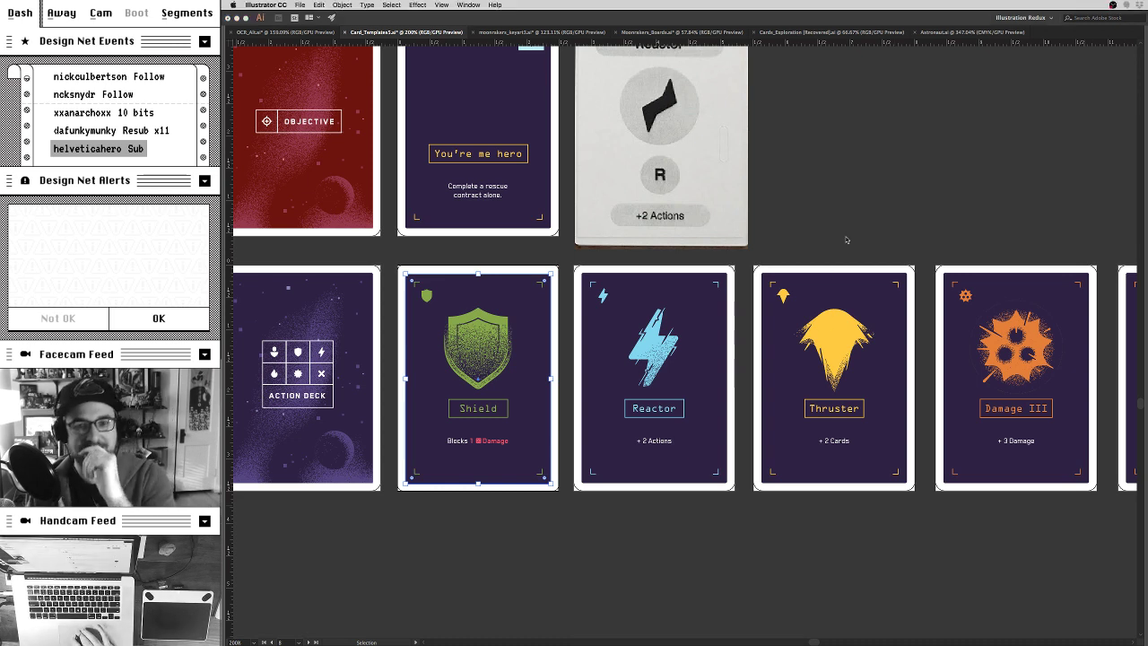
scroll(846, 239, right, 8)
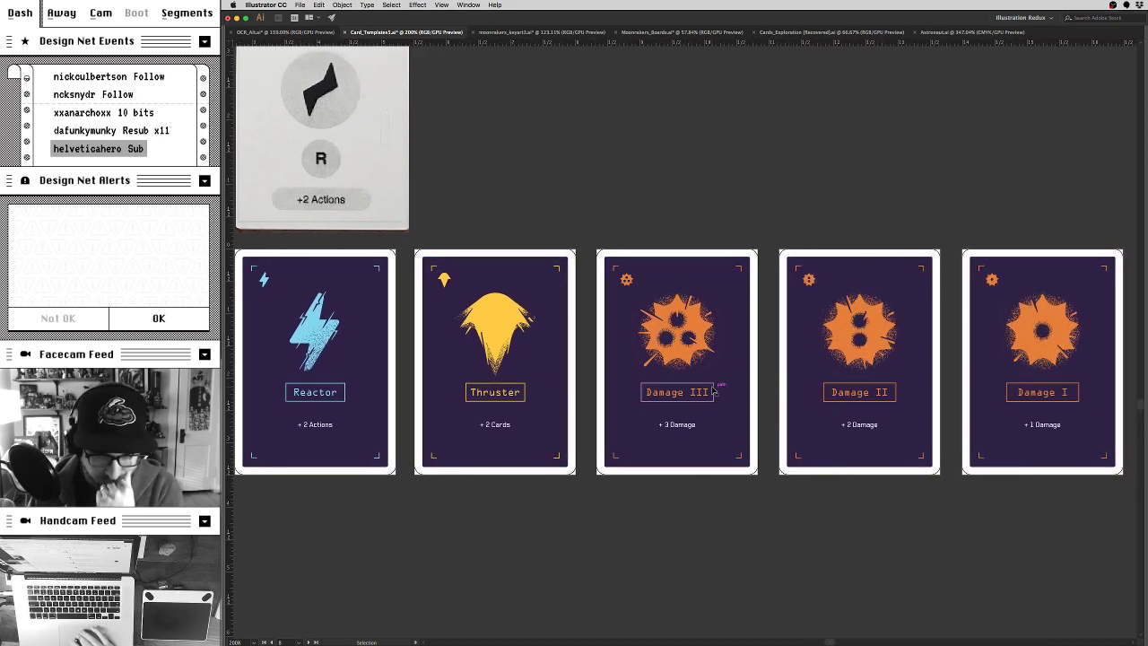
scroll(713, 390, left, 10)
click(607, 392)
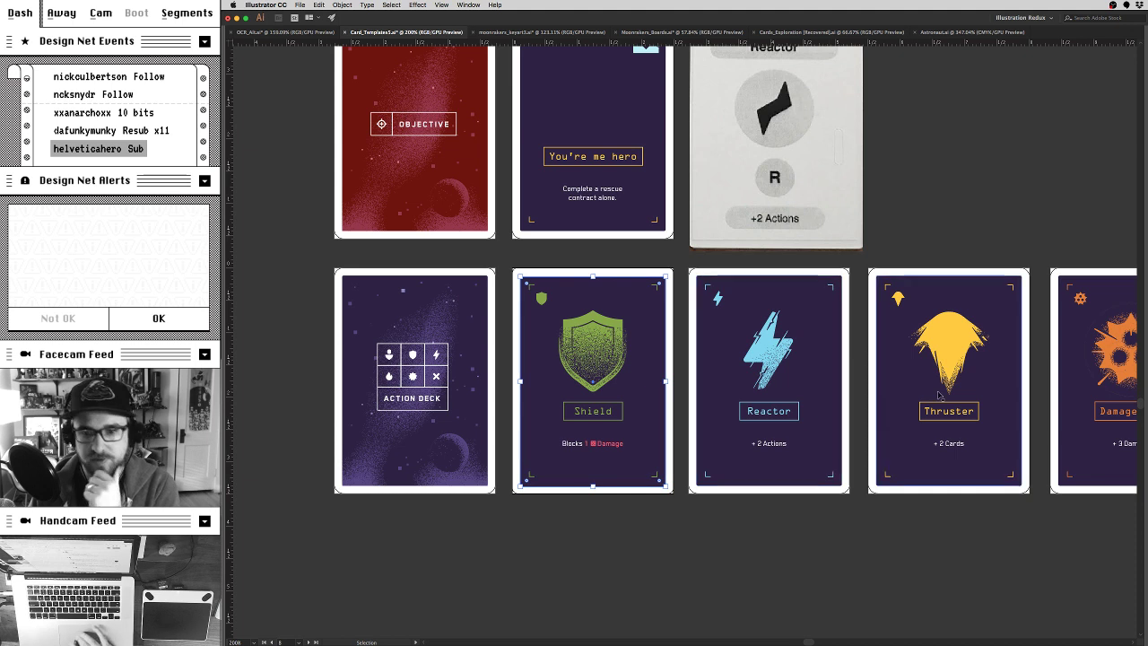
scroll(795, 452, right, 4)
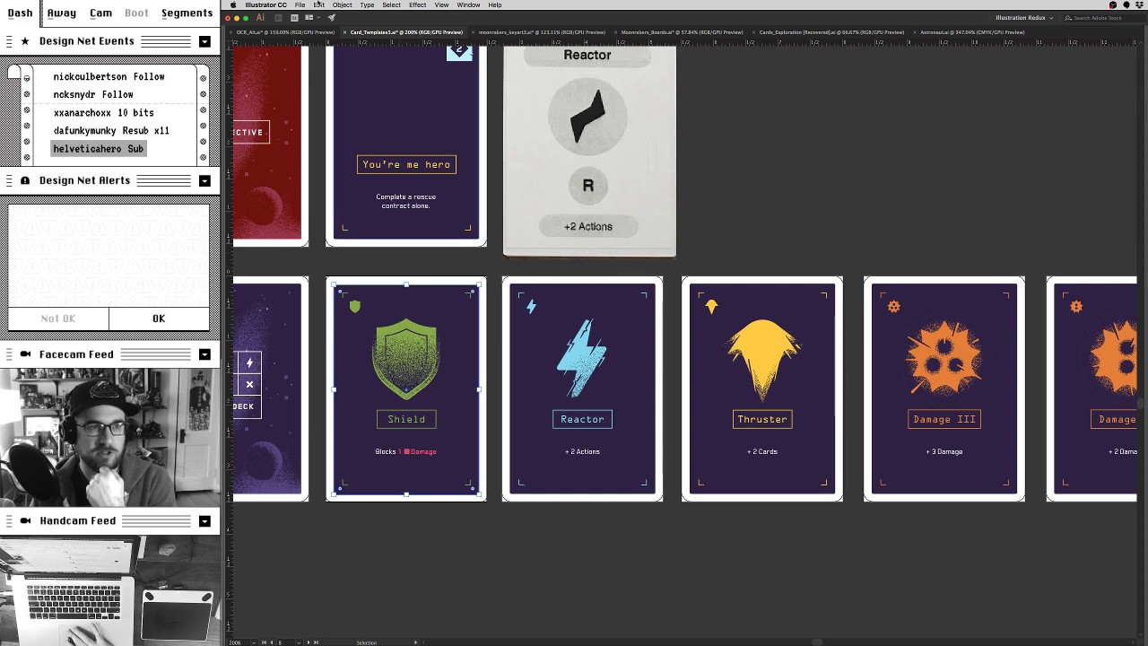
Step: Try to open Card_Templates2.ai from the recent files
click(300, 4)
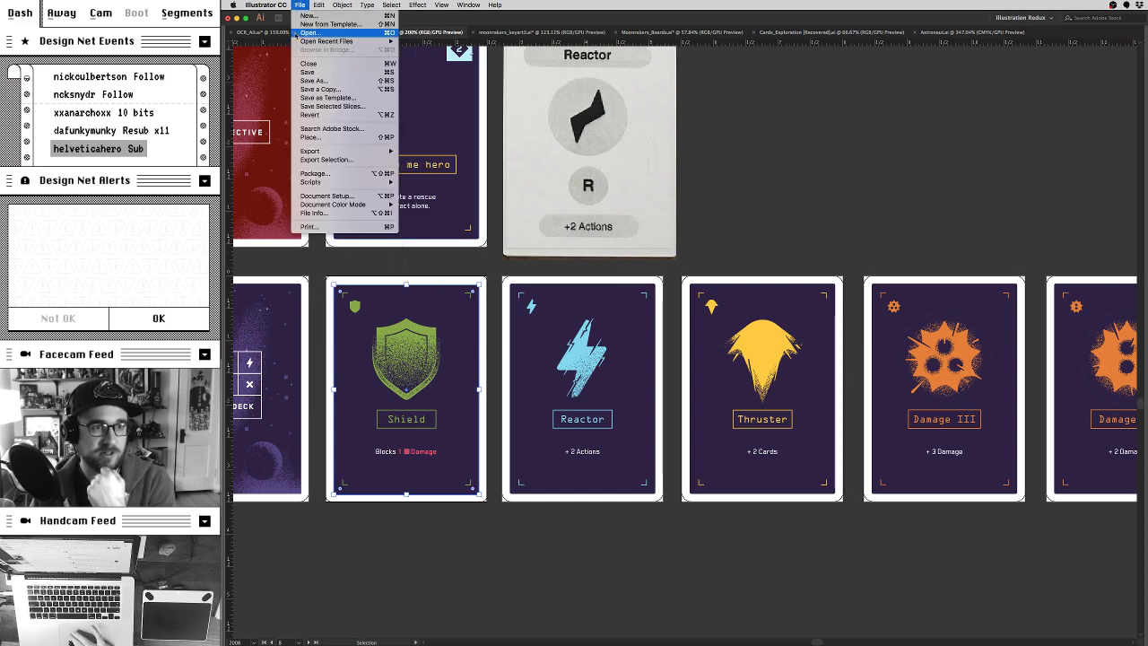
mouse_move(296, 40)
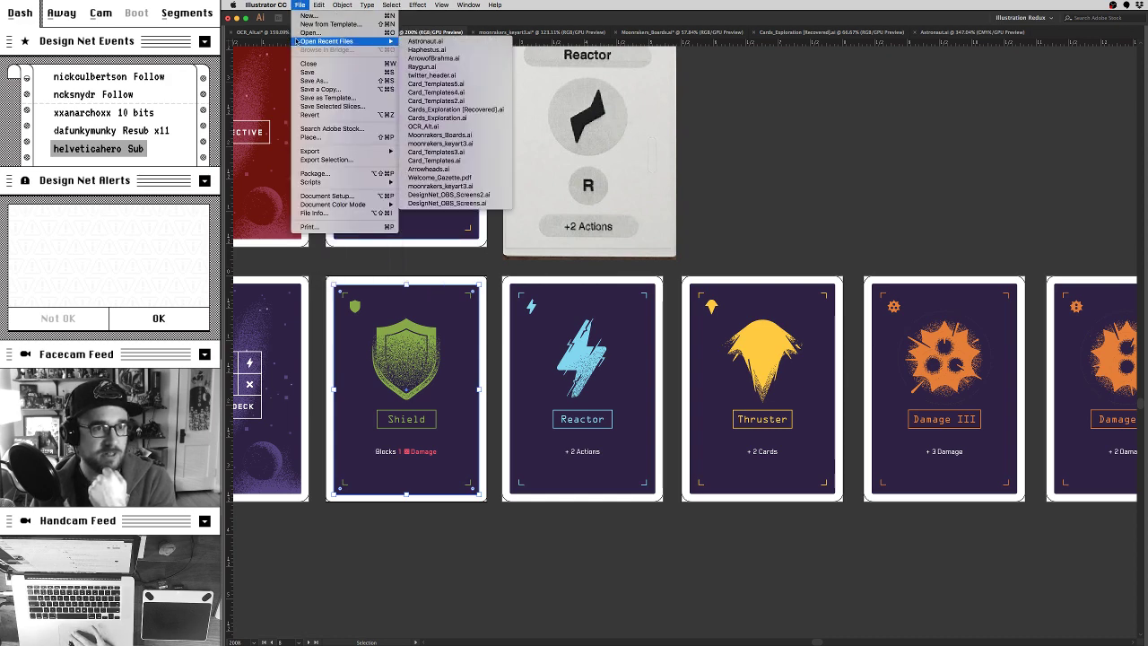
click(476, 102)
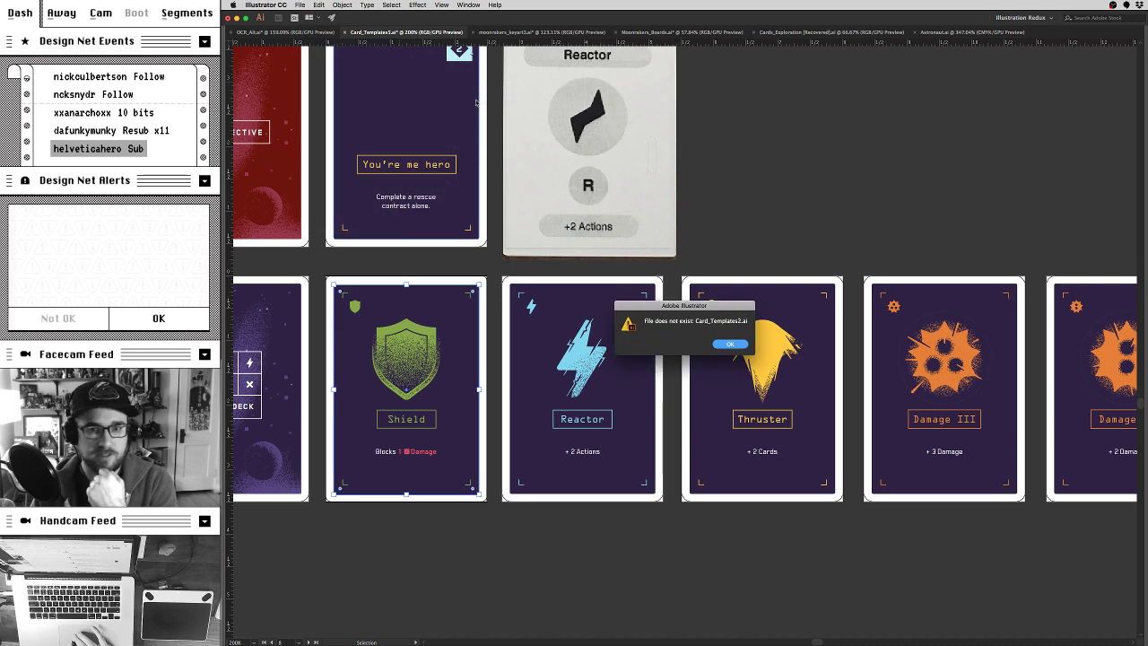
click(730, 345)
Step: Examine the Damage III, Damage II, Damage I and Miss cards at the end of the action card row
scroll(716, 433, right, 10)
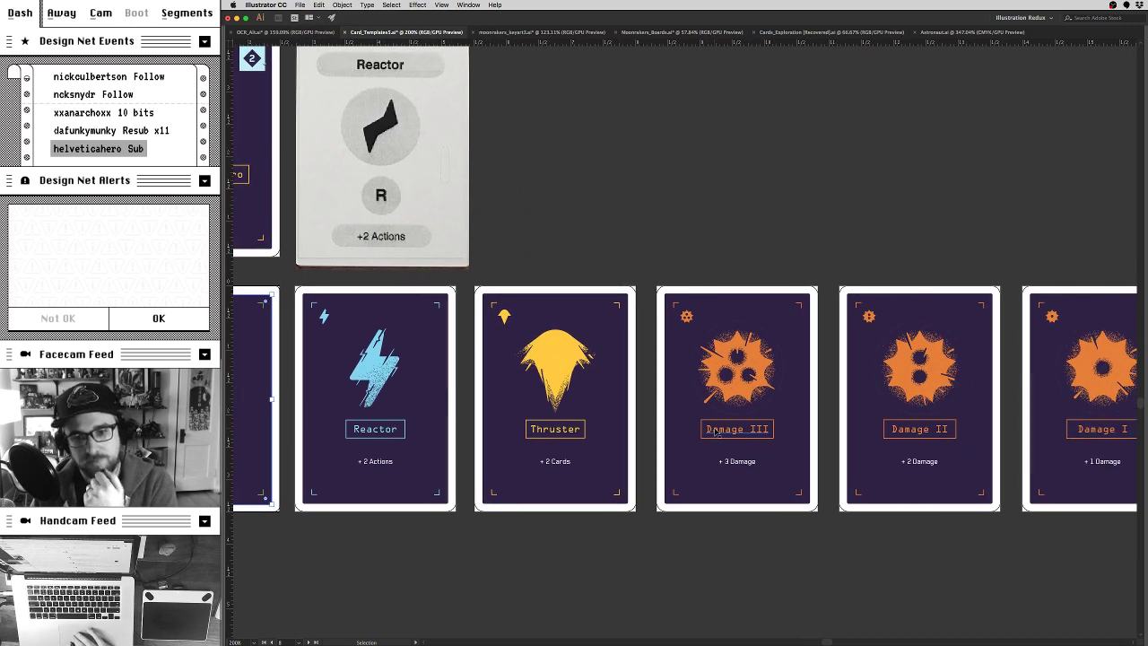
scroll(716, 433, right, 3)
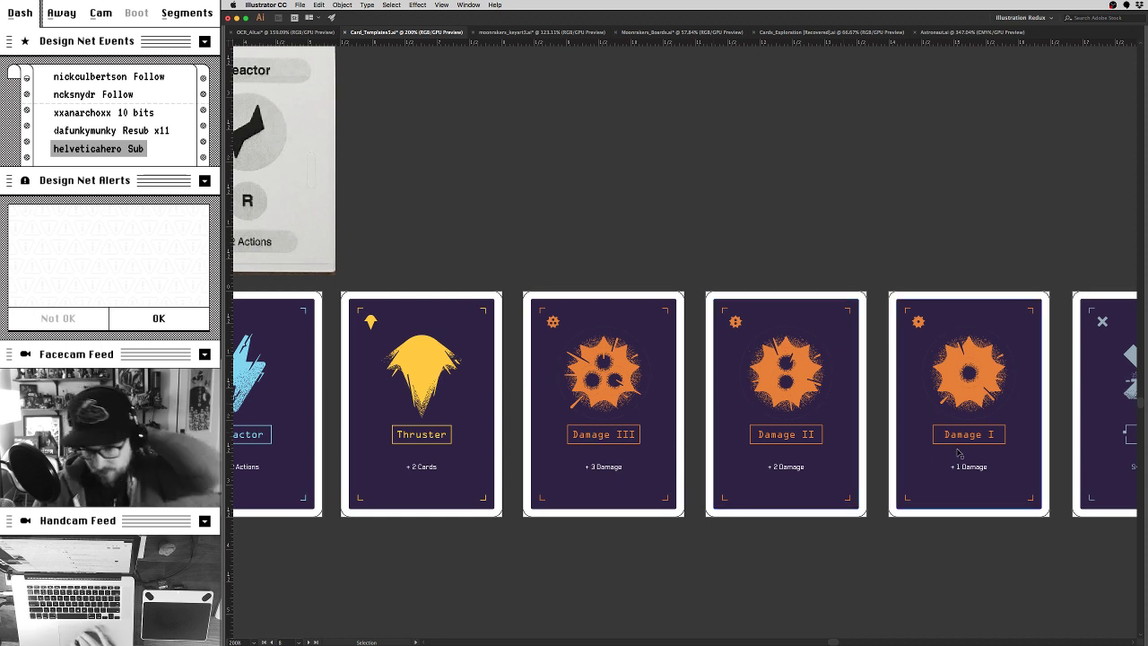
scroll(958, 453, right, 10)
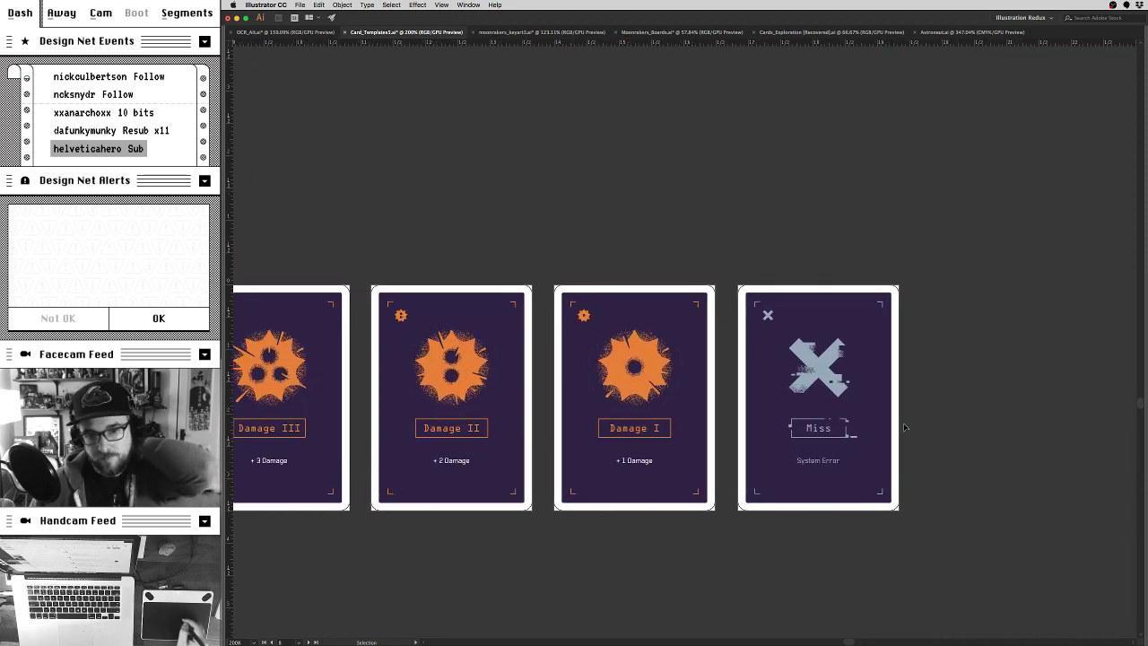
Step: Try shifting the glitch fragments of the X emblem on the Miss card, and undo the move
drag(818, 387, 881, 384)
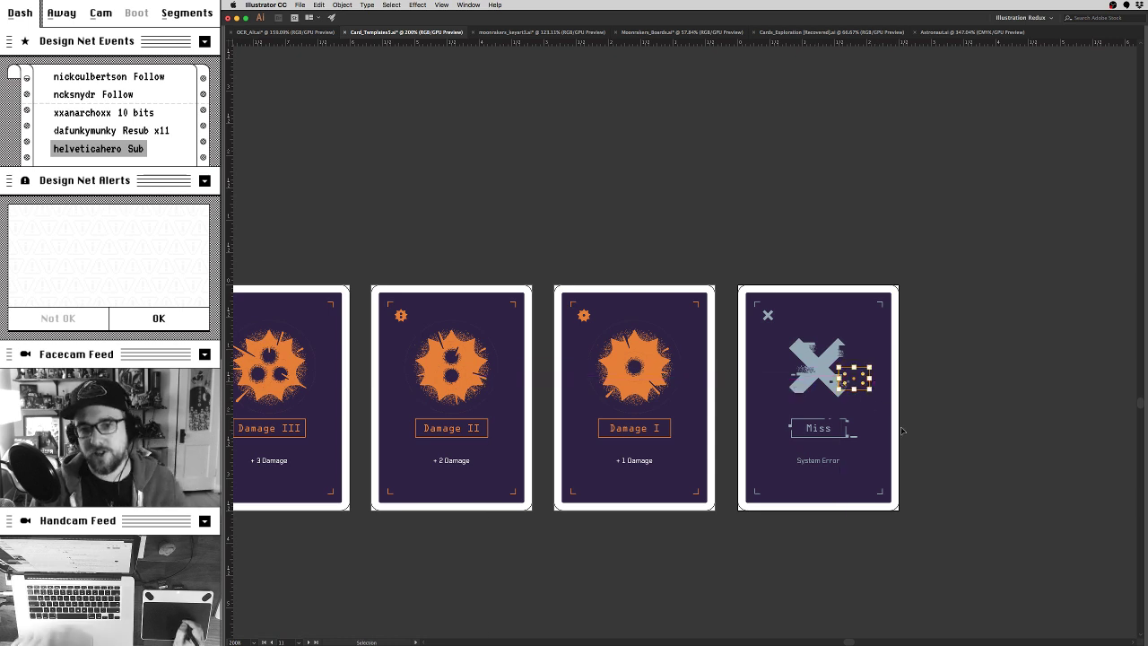
key(super+z)
key(super+z)
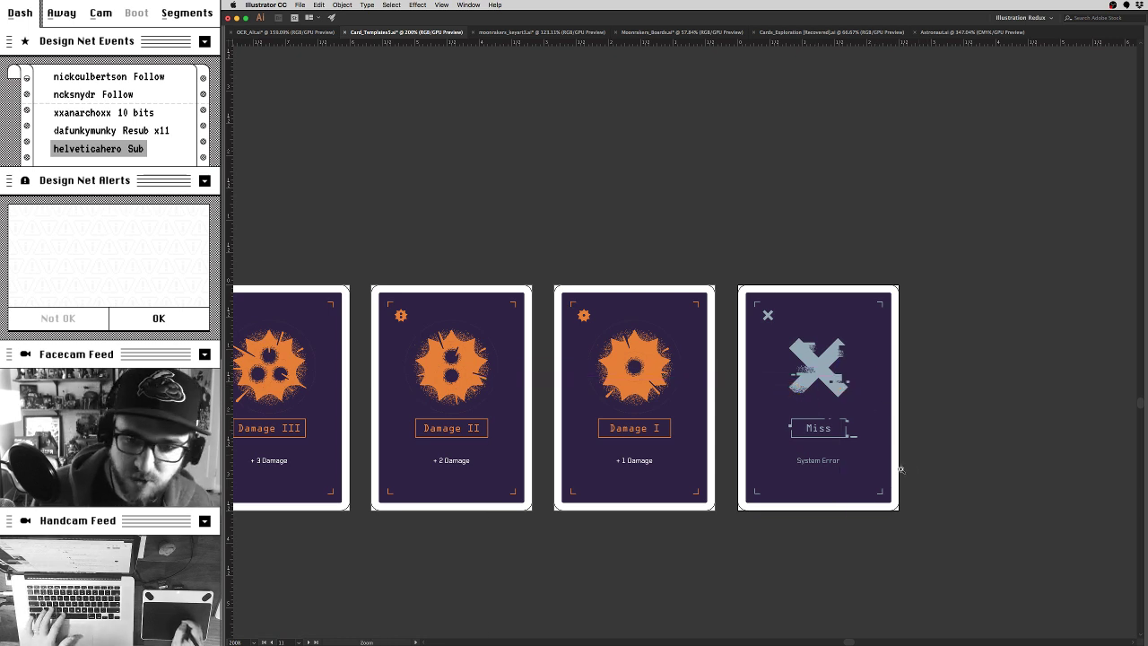
Step: Examine the whole card template layout, from the contract row down to the action card row
drag(900, 469, 867, 503)
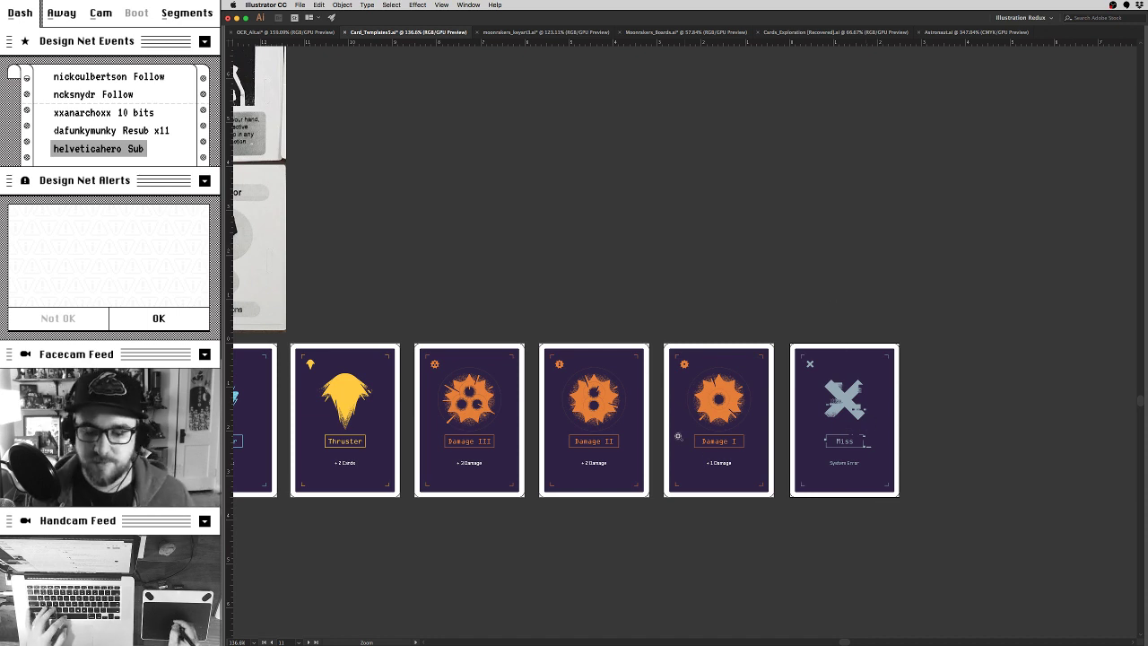
drag(665, 439, 804, 469)
drag(646, 374, 251, 463)
key(v)
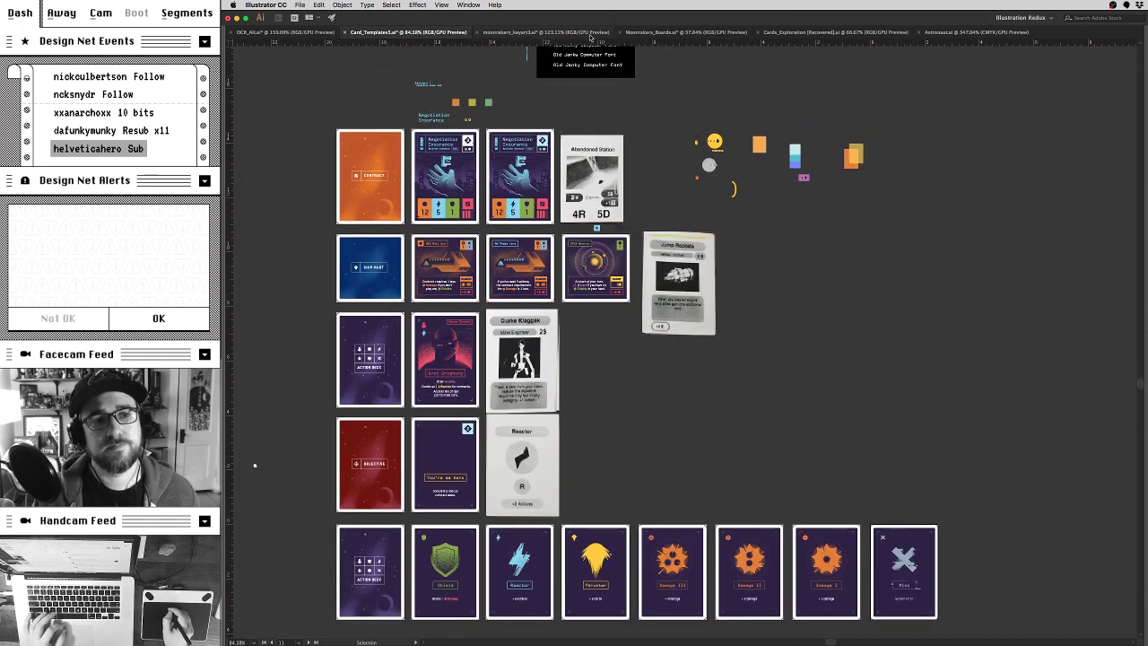
Step: Switch to Moonrakers_Boards.ai and examine the board layout options with their draw piles and face-up card areas
click(668, 36)
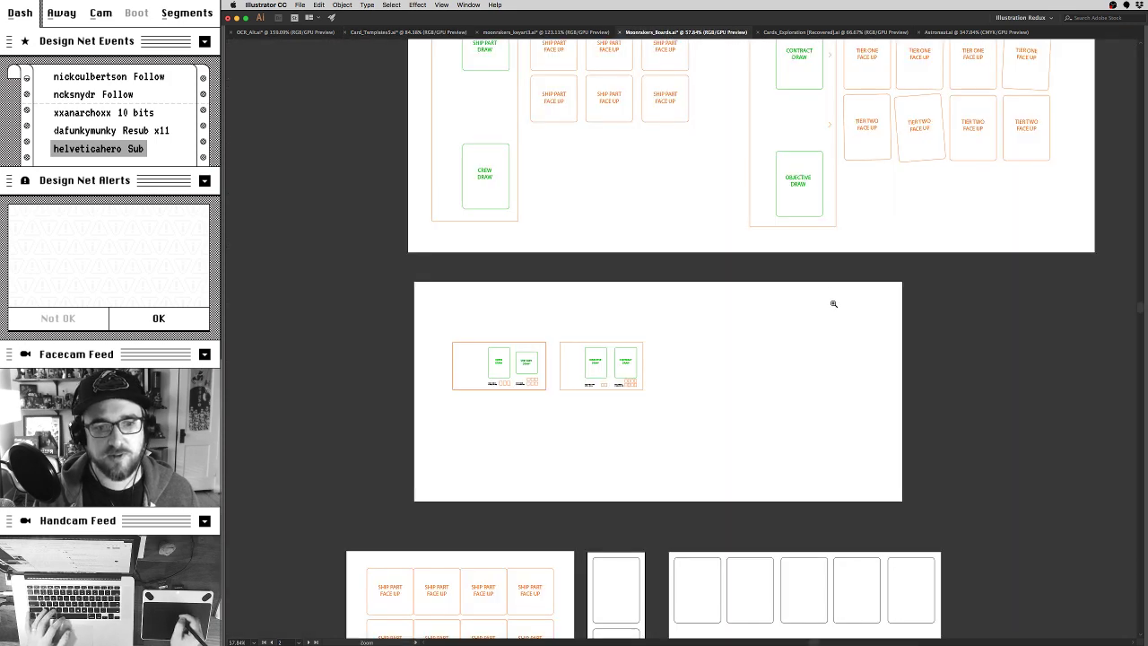
key(z)
scroll(743, 326, down, 5)
drag(747, 320, 640, 508)
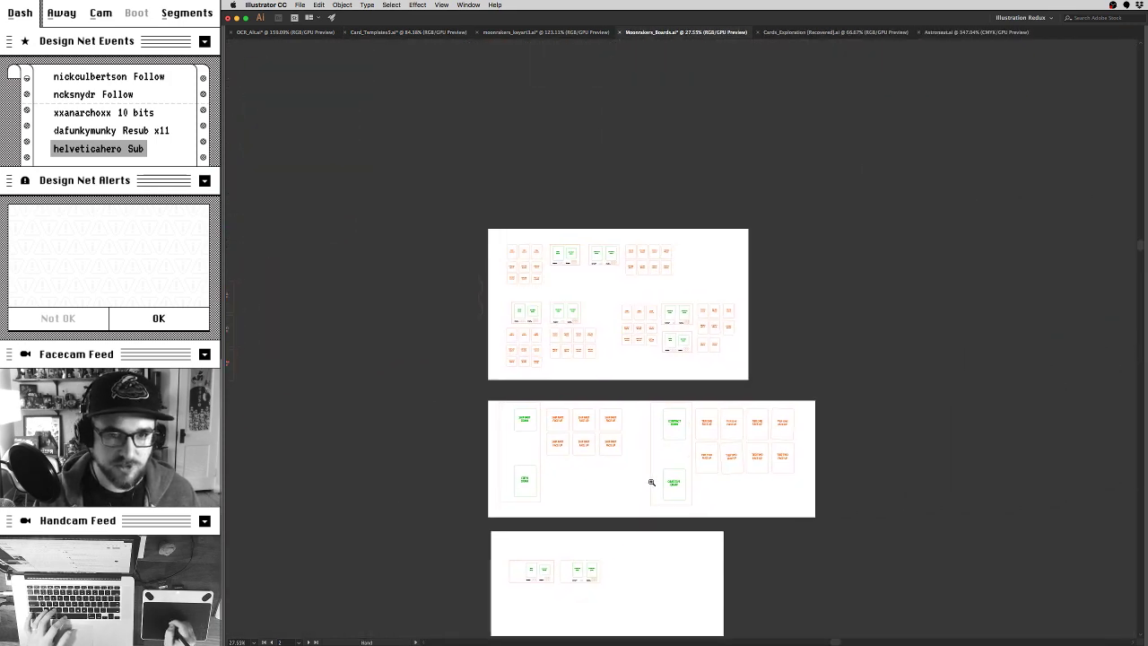
scroll(610, 264, up, 8)
scroll(766, 265, down, 6)
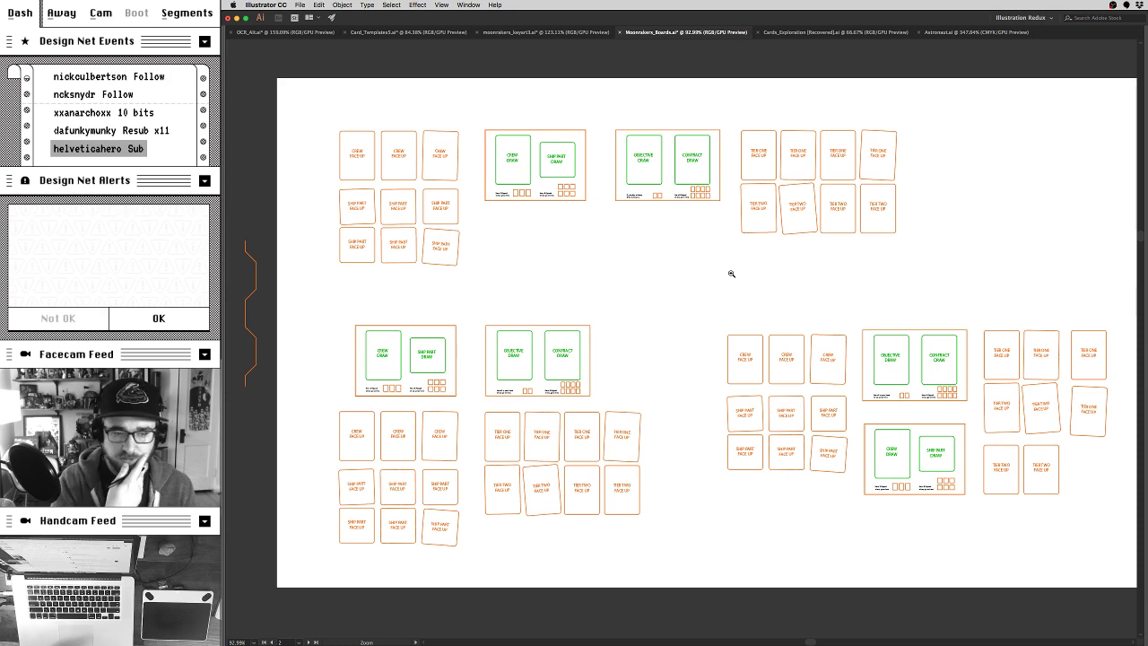
drag(955, 381, 793, 323)
scroll(940, 297, up, 4)
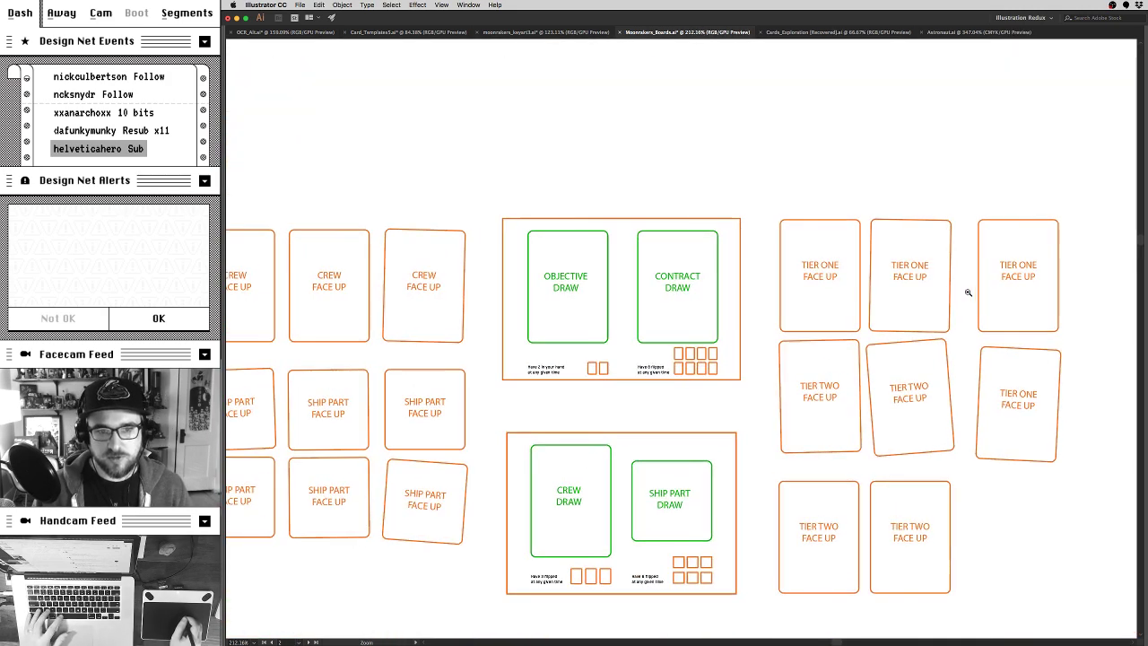
scroll(944, 298, down, 3)
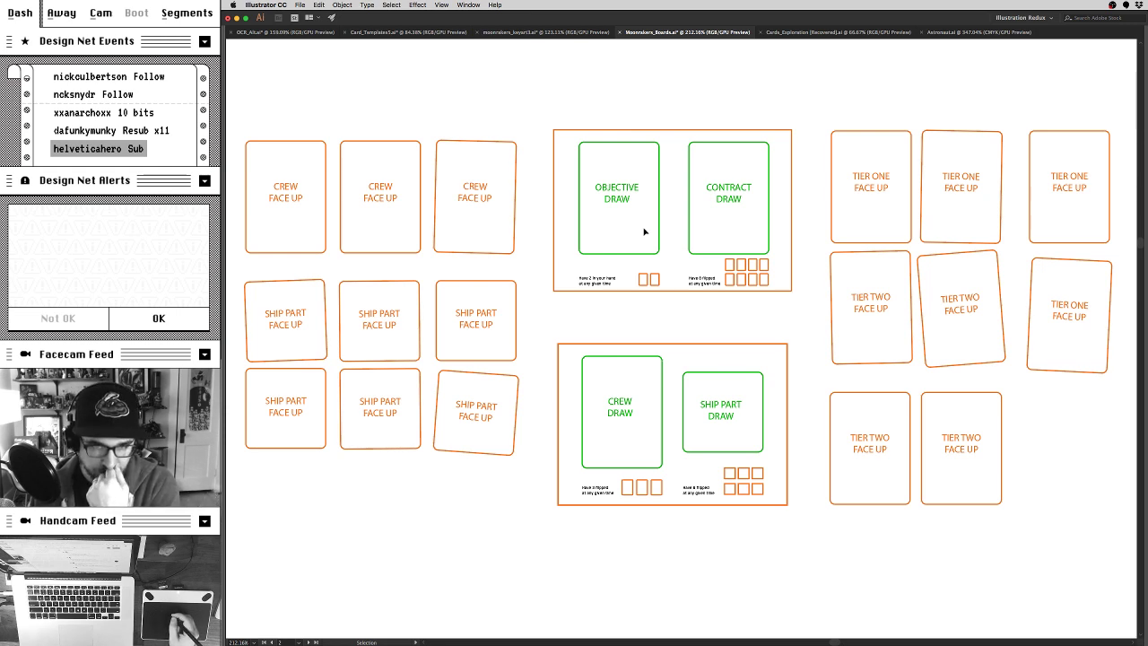
scroll(721, 251, right, 3)
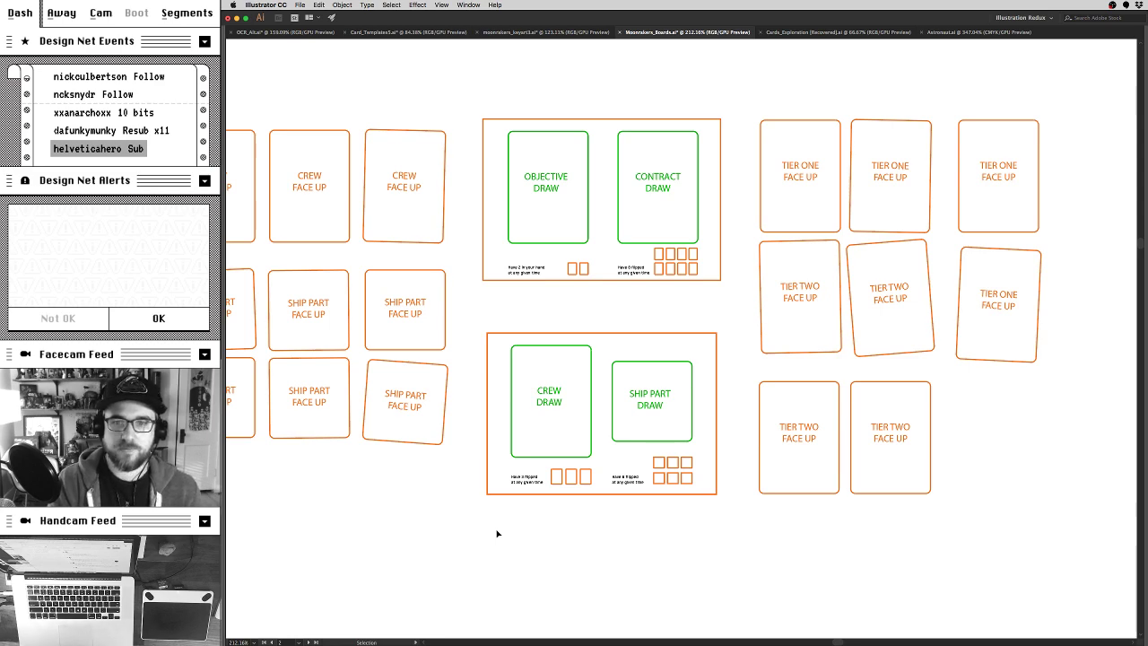
Step: Examine the objective/contract and crew/ship part draw boards up close, including their notes on how many cards to keep
key(z)
click(635, 256)
drag(650, 293, 669, 259)
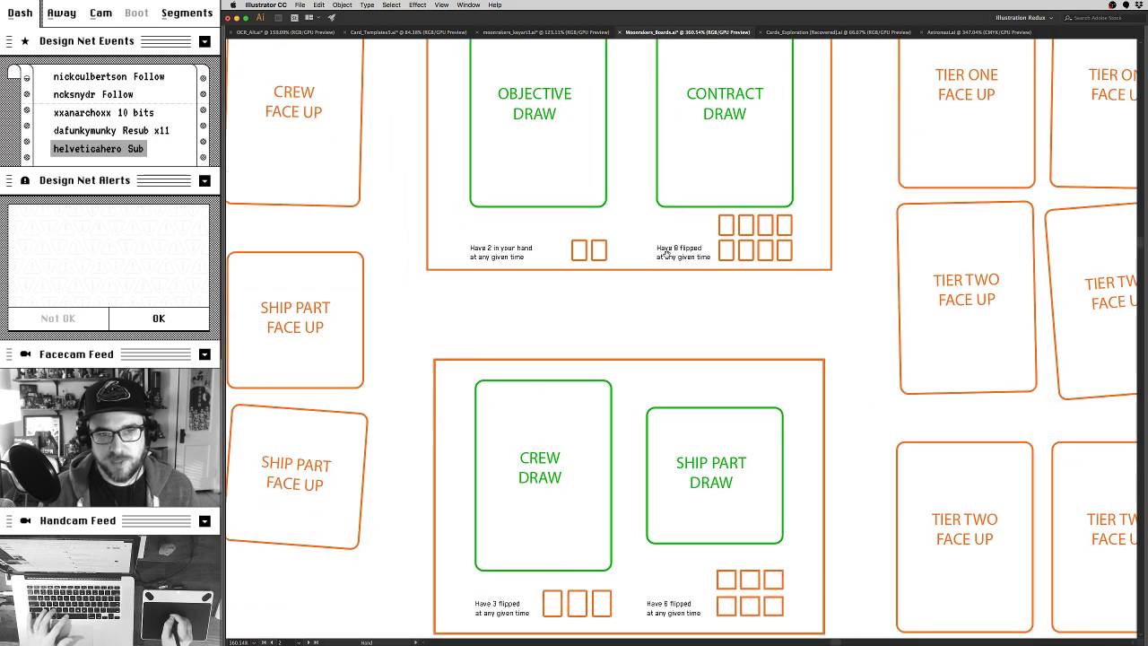
drag(766, 506, 727, 299)
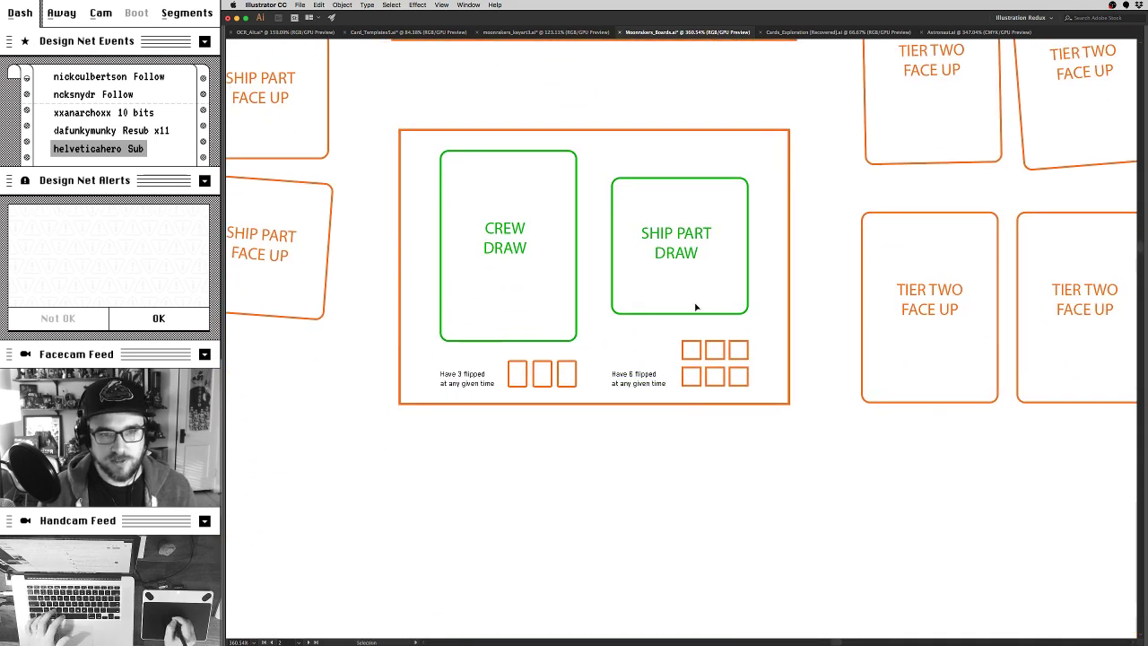
drag(627, 369, 880, 373)
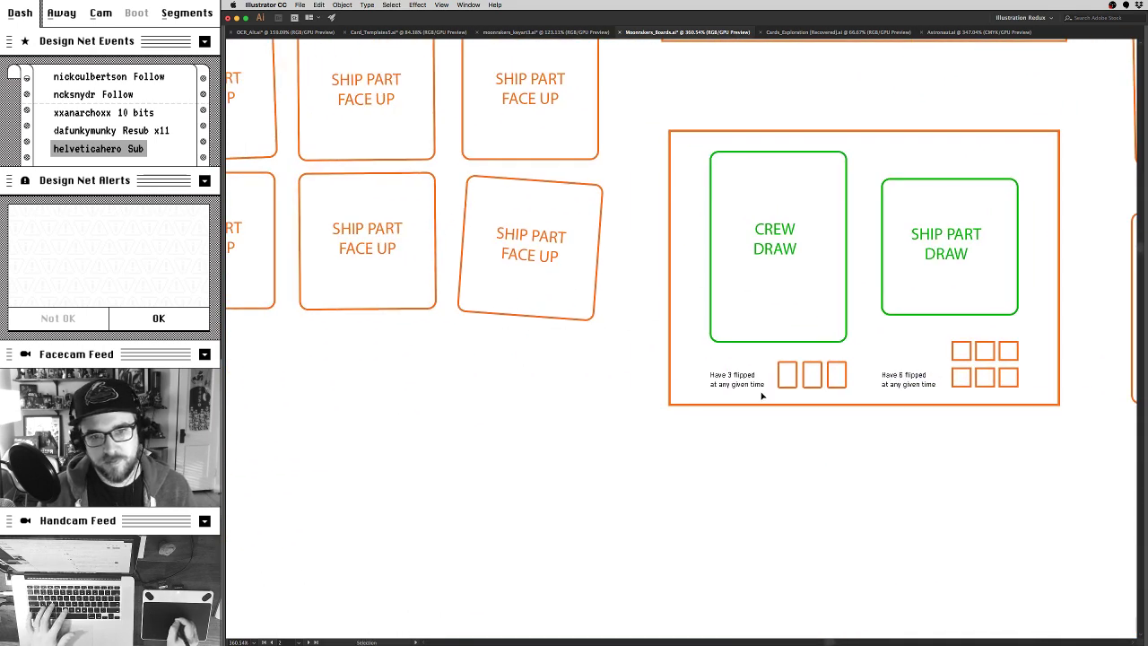
drag(851, 442, 646, 496)
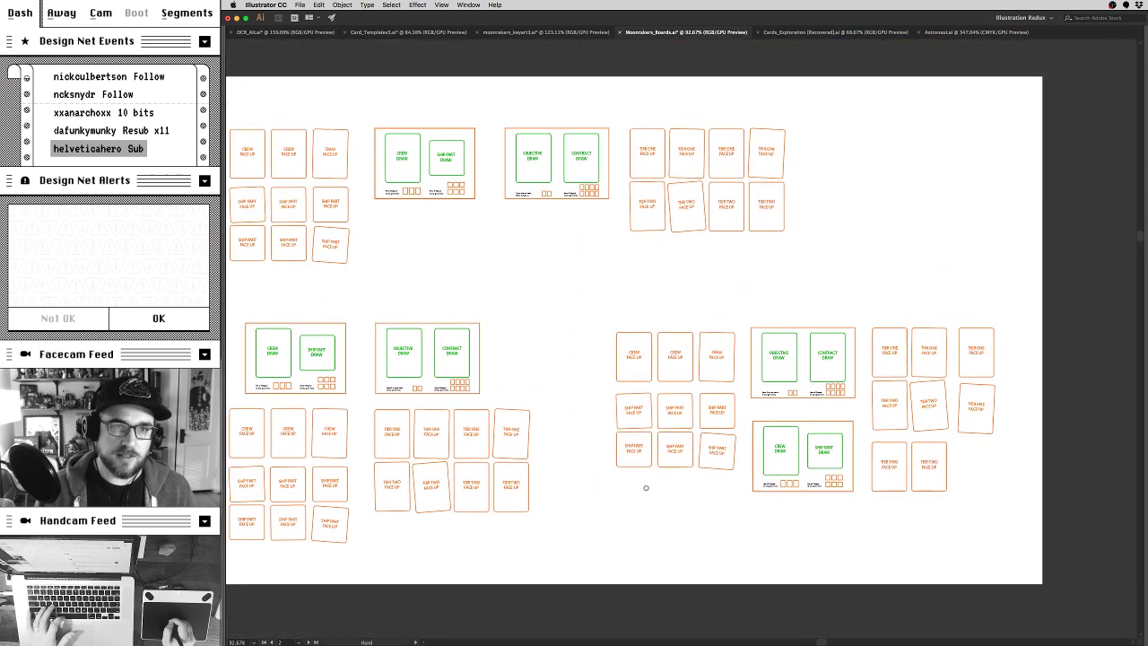
Step: Compare the black-and-white Negotiation Insurance draft in the Cards_Exploration document with the finished contract card in the card templates document
key(Tab)
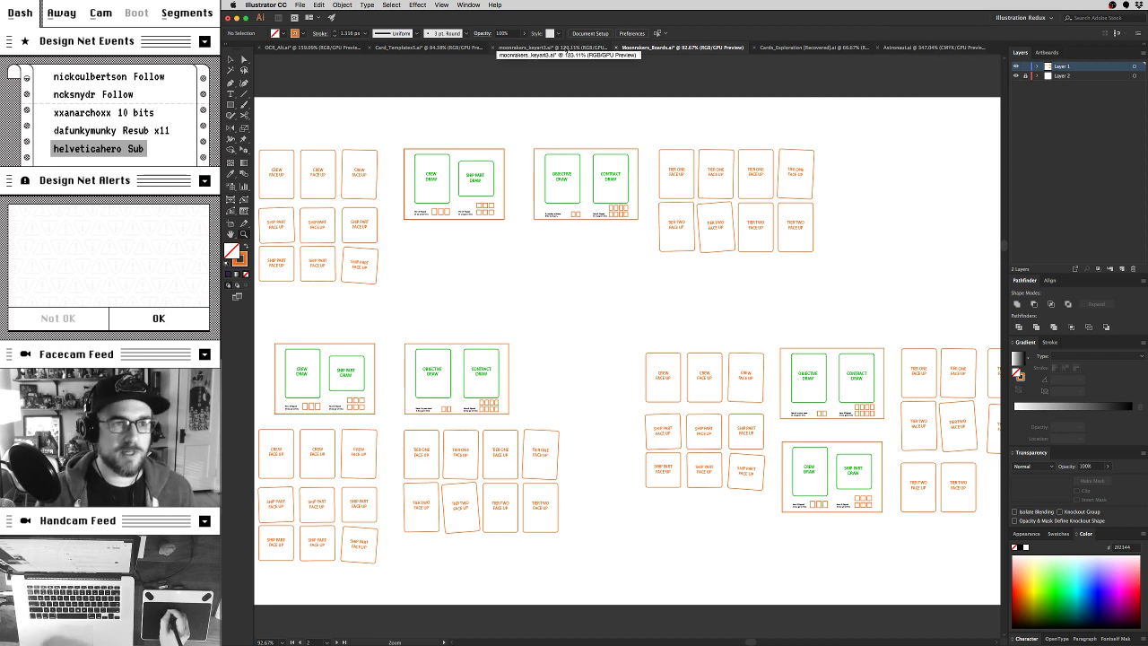
click(833, 46)
drag(622, 260, 703, 328)
drag(387, 311, 735, 305)
scroll(736, 305, right, 5)
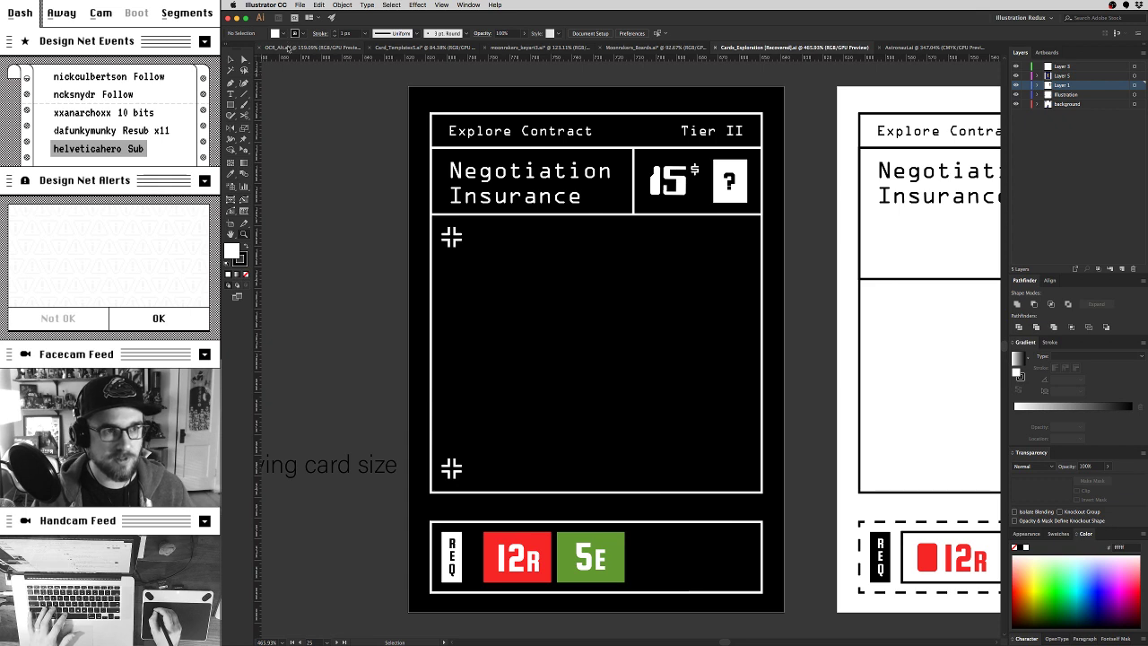
click(417, 47)
drag(474, 163, 738, 291)
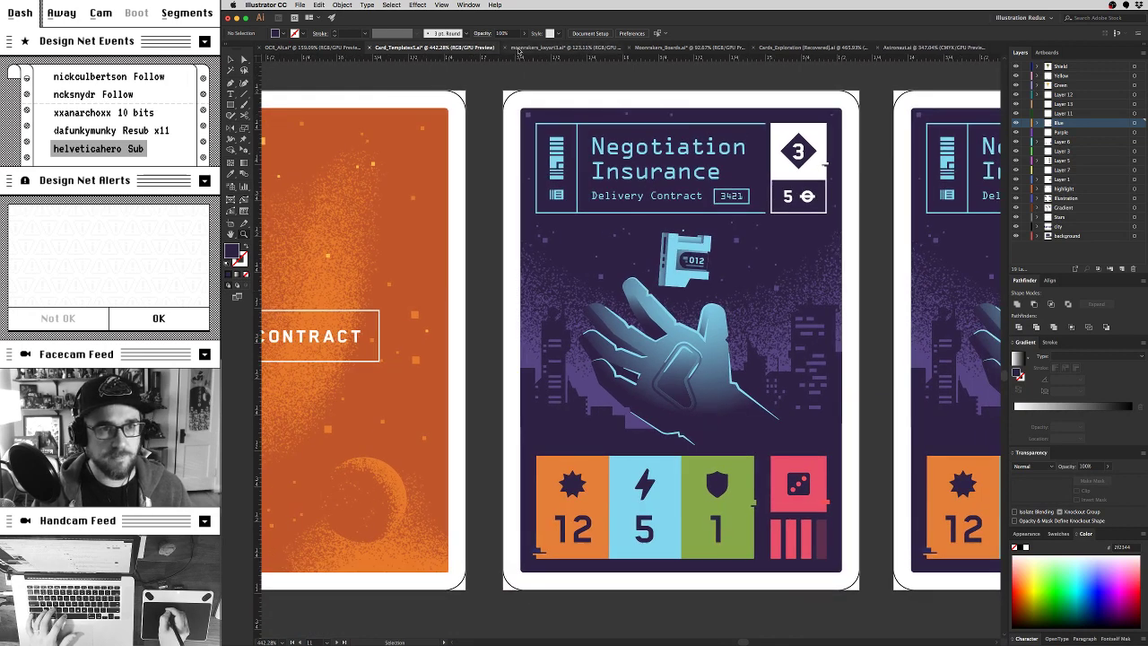
click(817, 49)
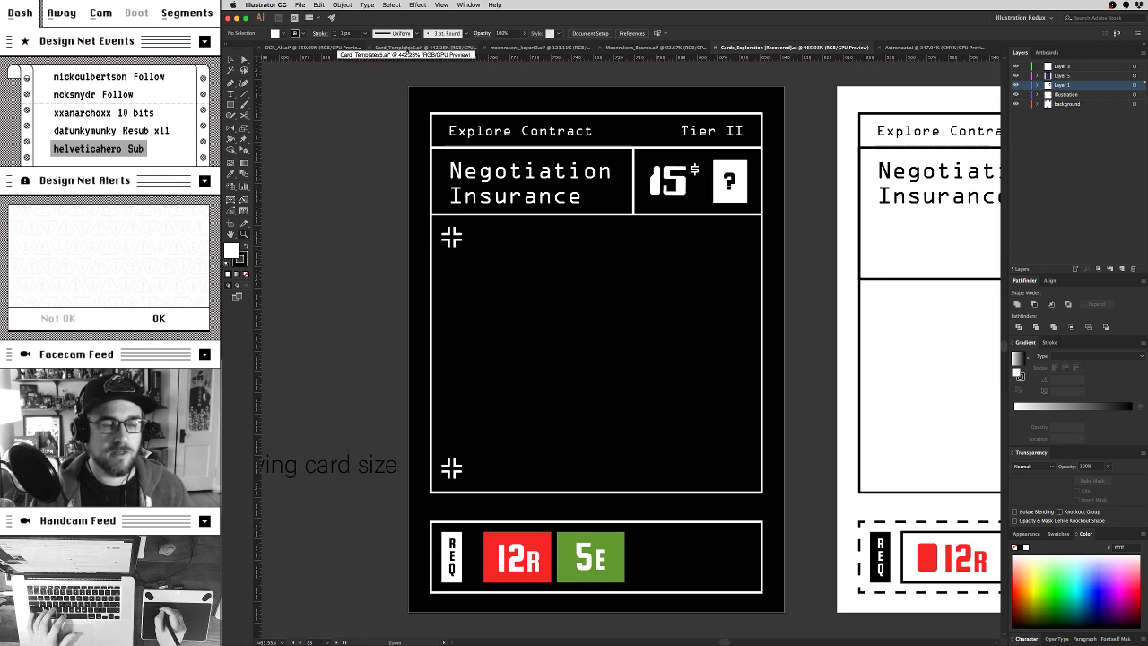
click(410, 46)
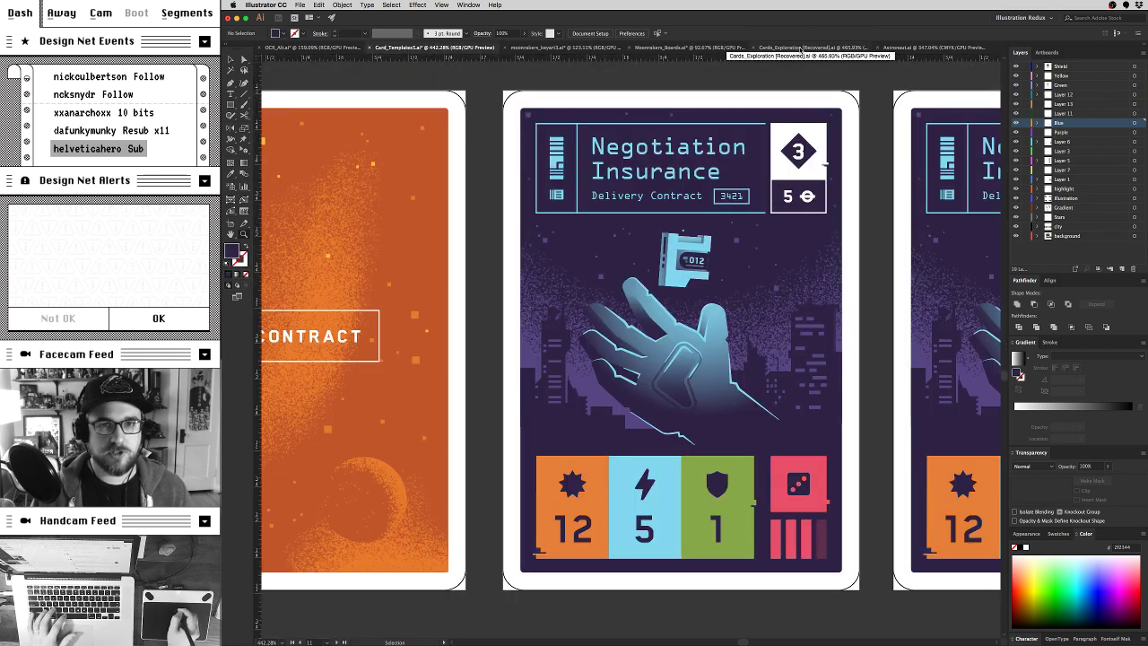
Step: Return to Moonrakers_Boards.ai and examine its artboards, from the small draw boards to the larger vertical board layout
click(710, 49)
scroll(775, 326, down, 3)
key(z)
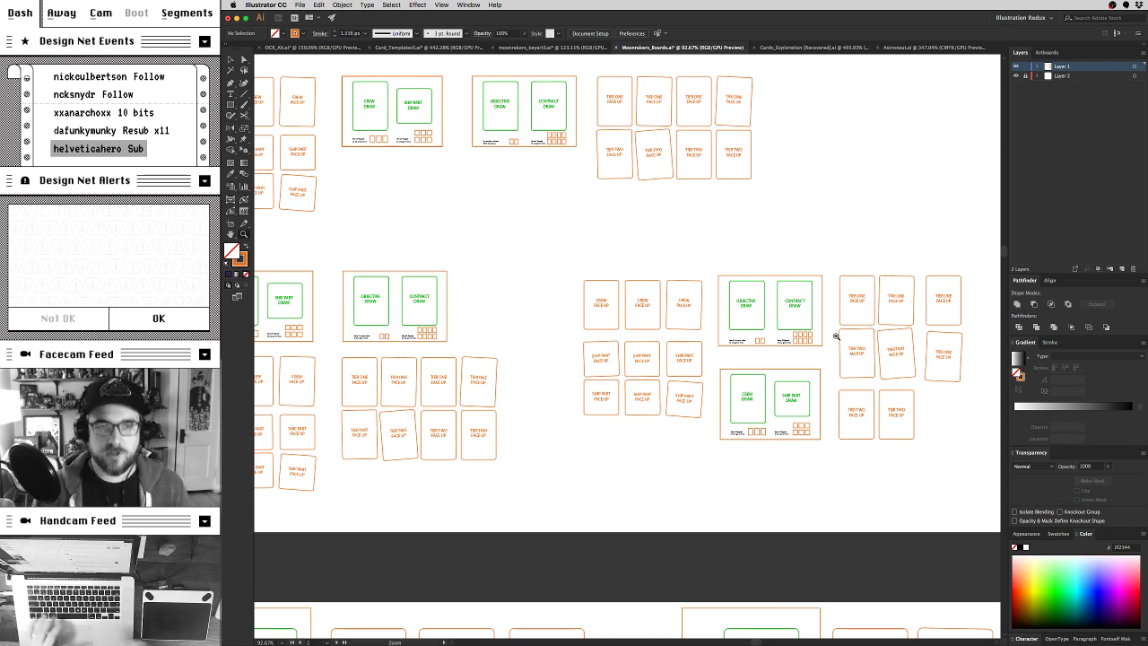
key(Tab)
drag(871, 353, 927, 434)
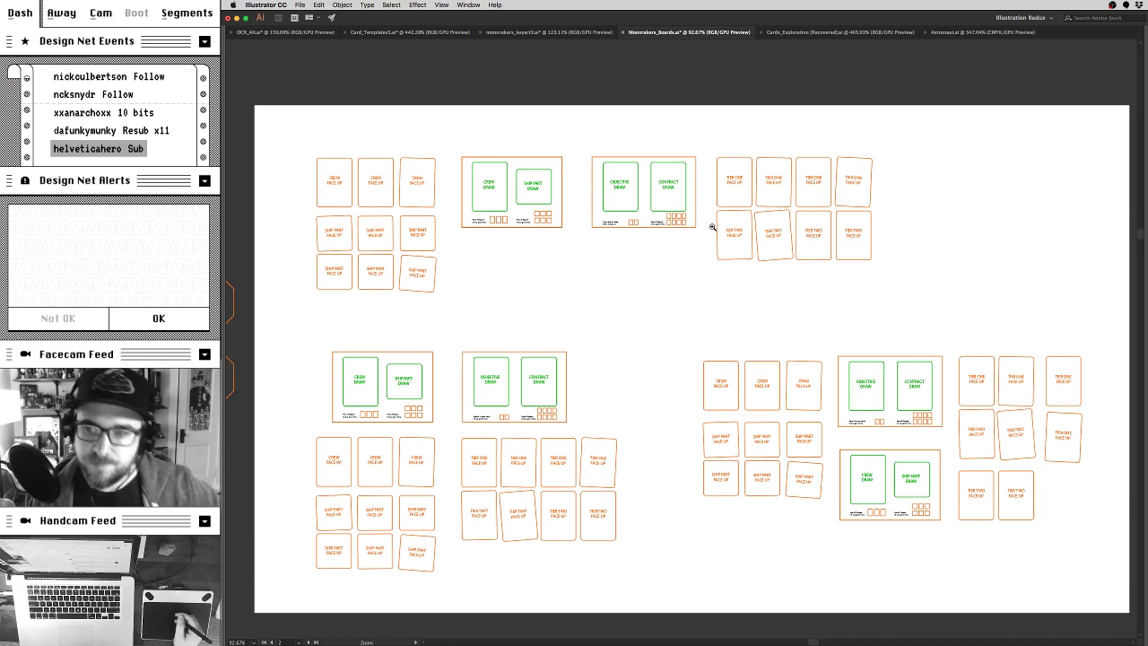
scroll(835, 248, down, 5)
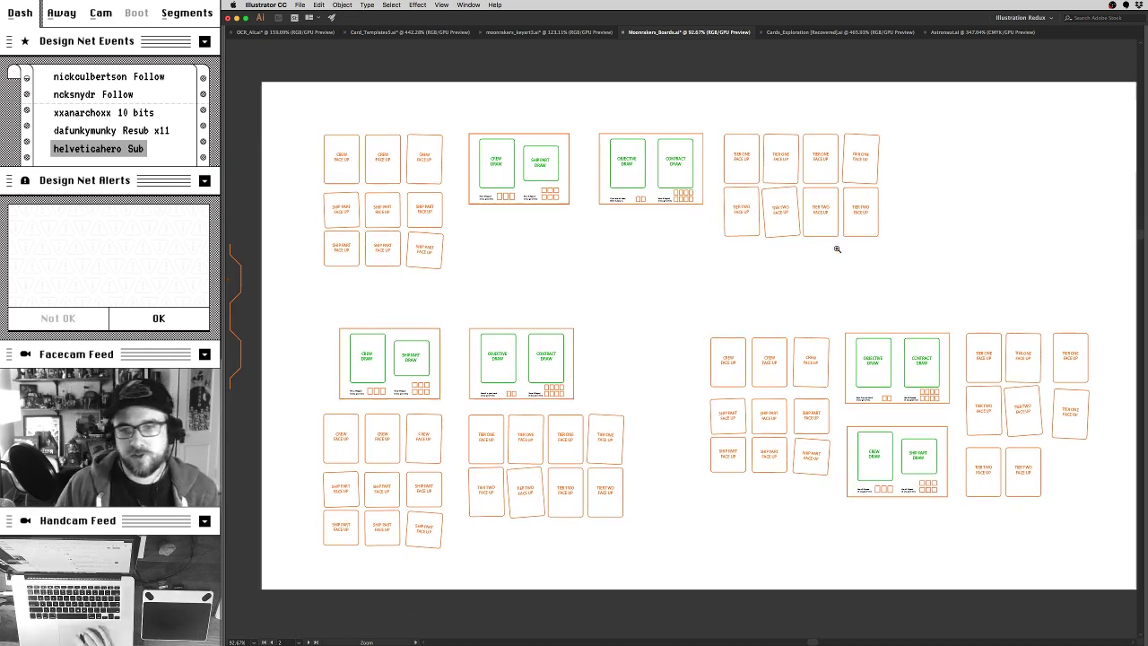
scroll(834, 249, down, 3)
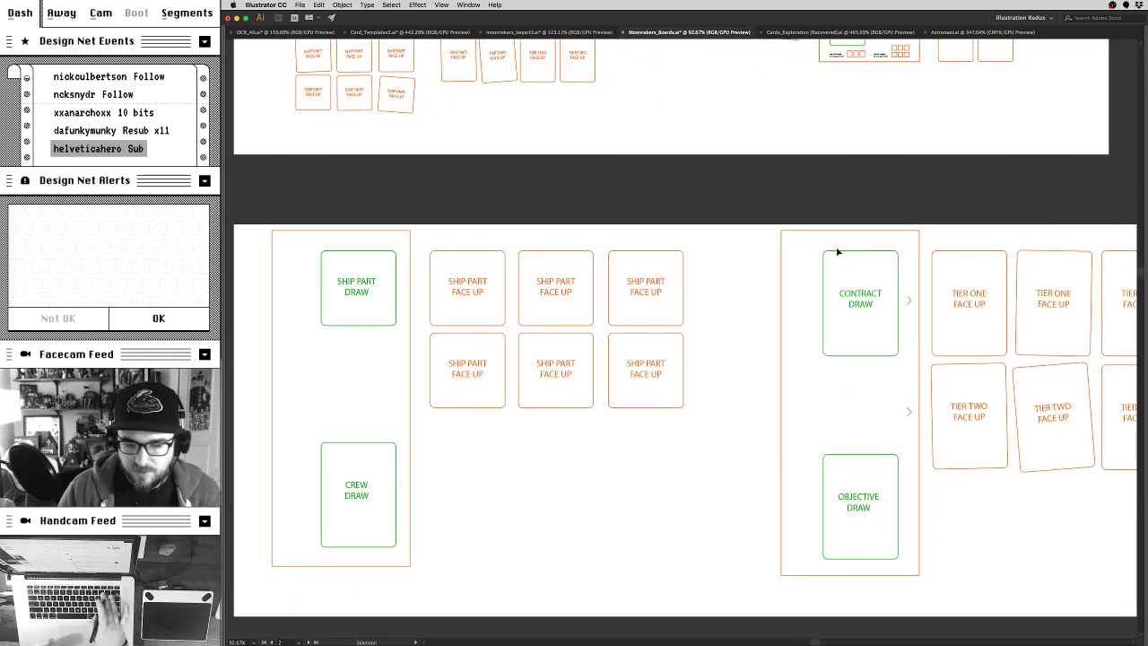
key(ctrl+minus)
key(ctrl+minus)
key(ctrl+minus)
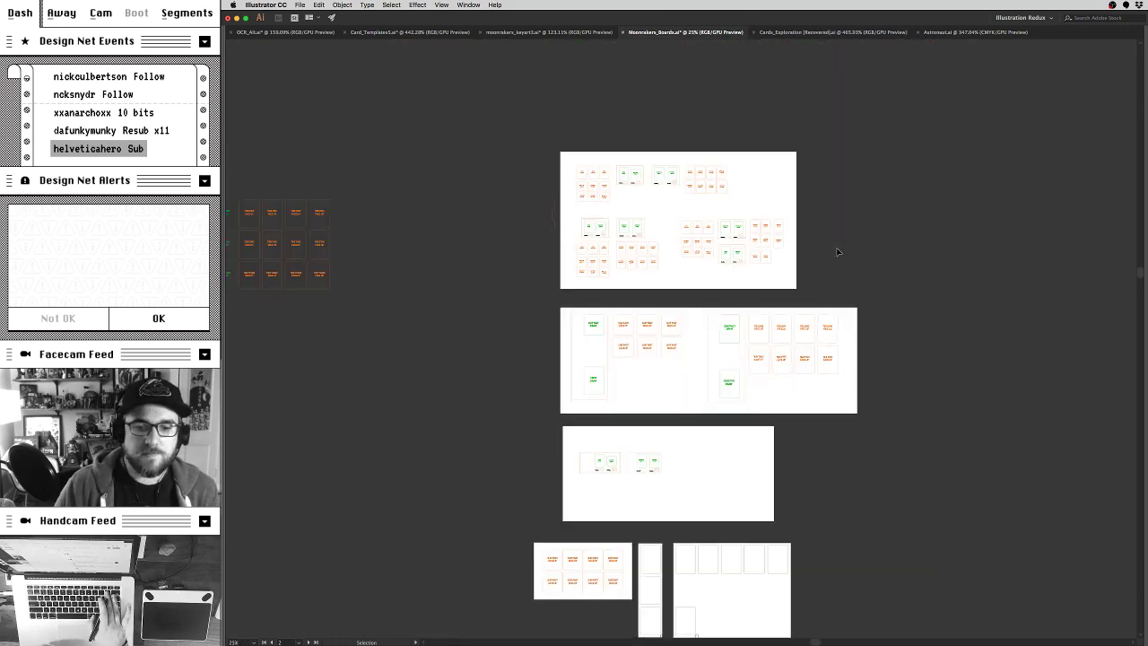
key(ctrl+plus)
key(ctrl+plus)
Step: Revisit the Cards_Exploration draft, and examine all card rows in the card templates document
click(804, 34)
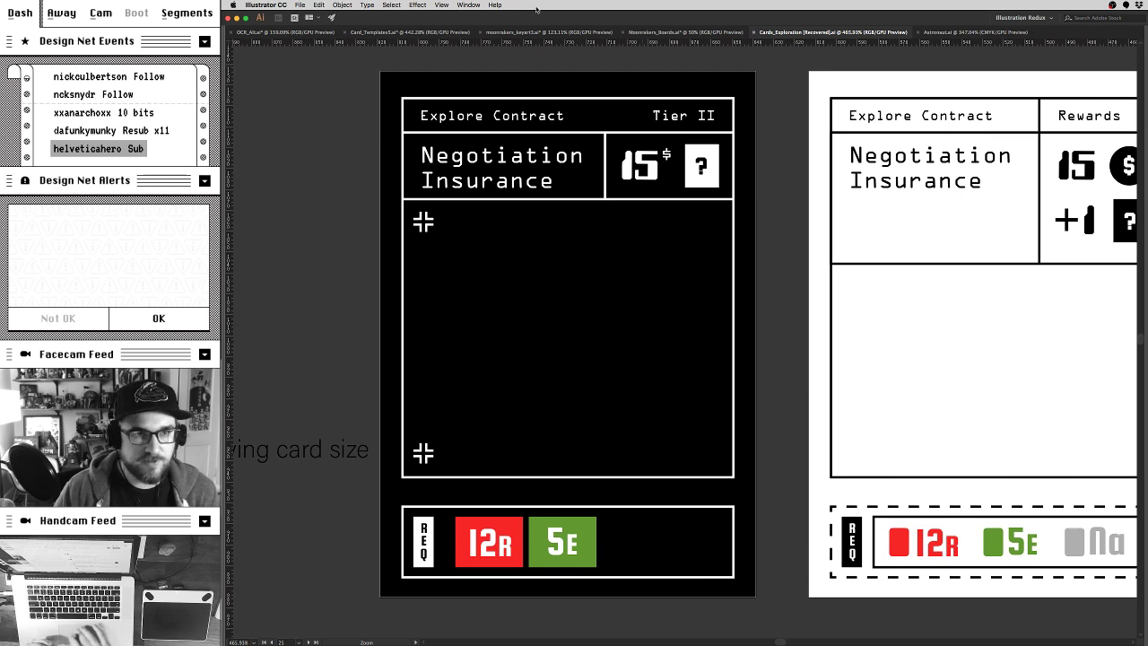
click(432, 33)
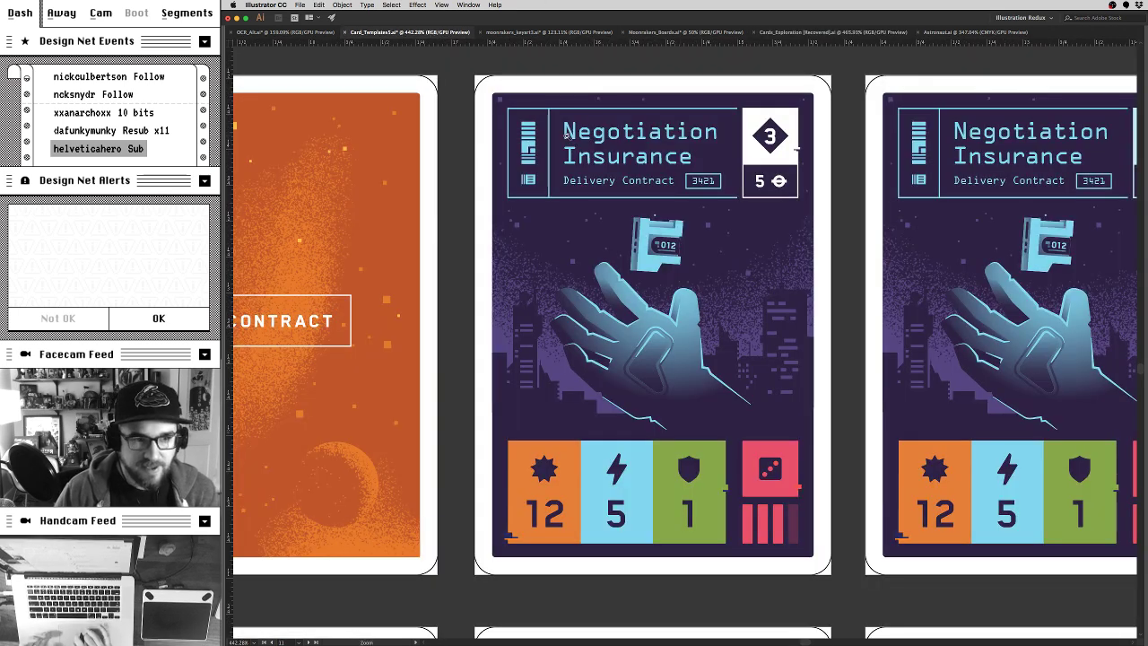
key(ctrl+minus)
scroll(567, 138, down, 5)
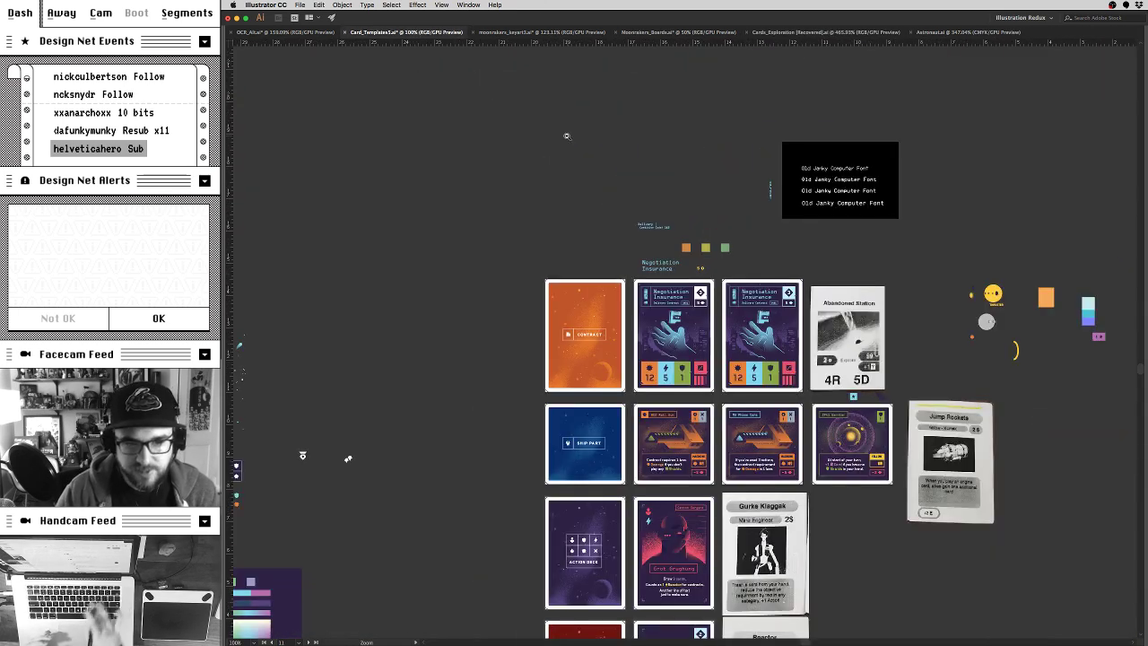
scroll(283, 308, down, 5)
scroll(283, 307, right, 5)
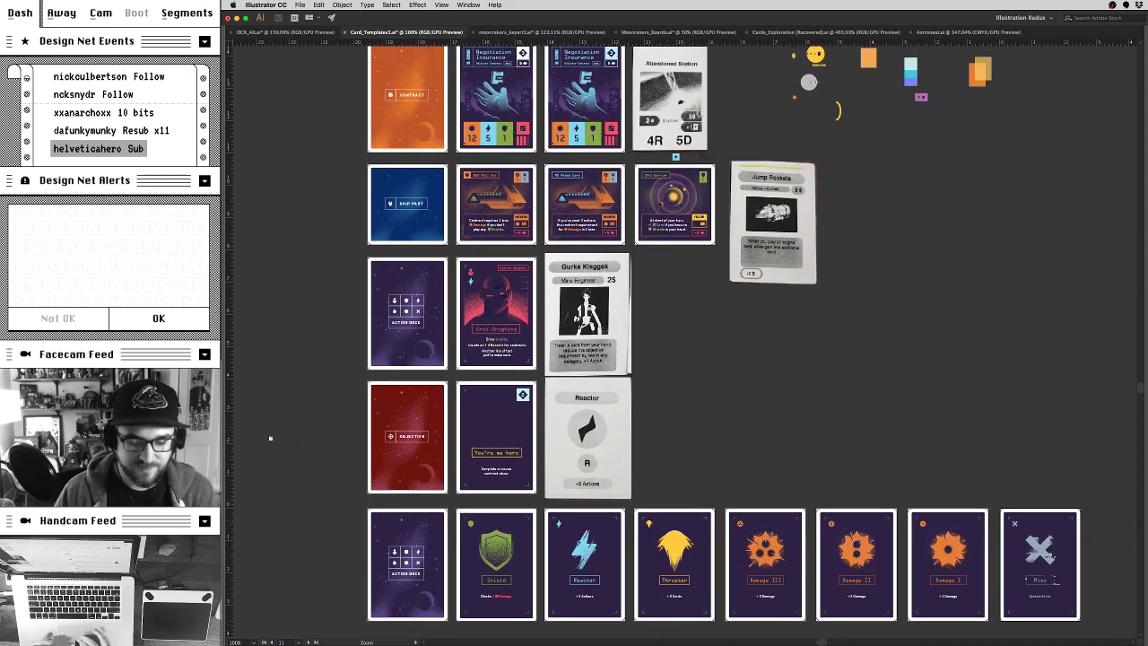
key(super+Tab)
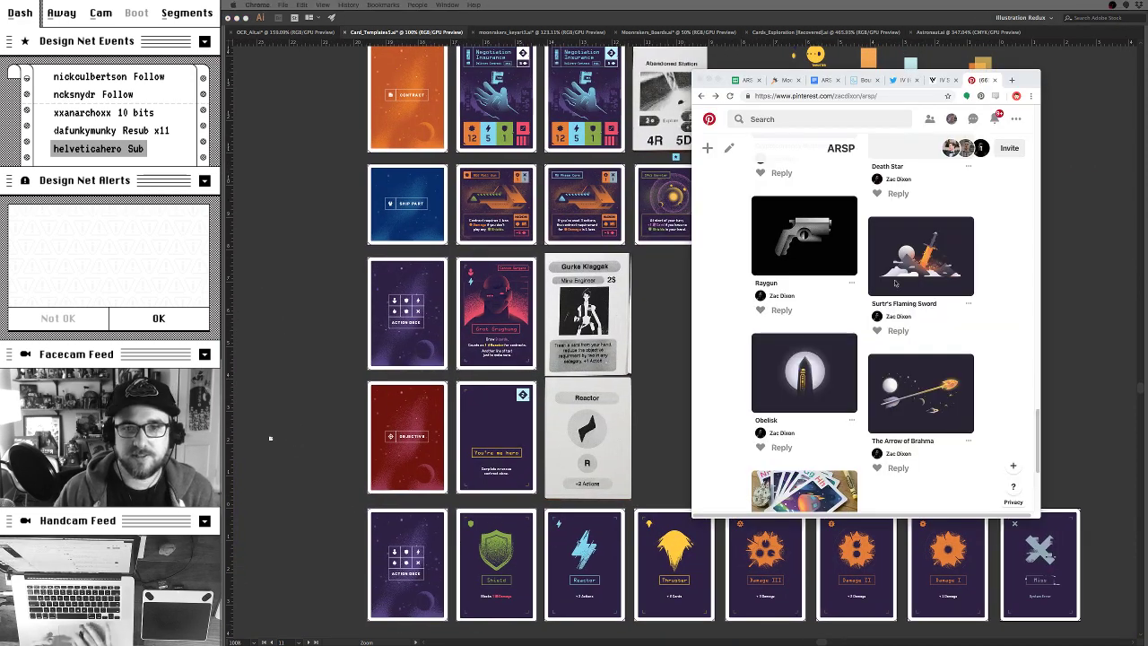
click(688, 373)
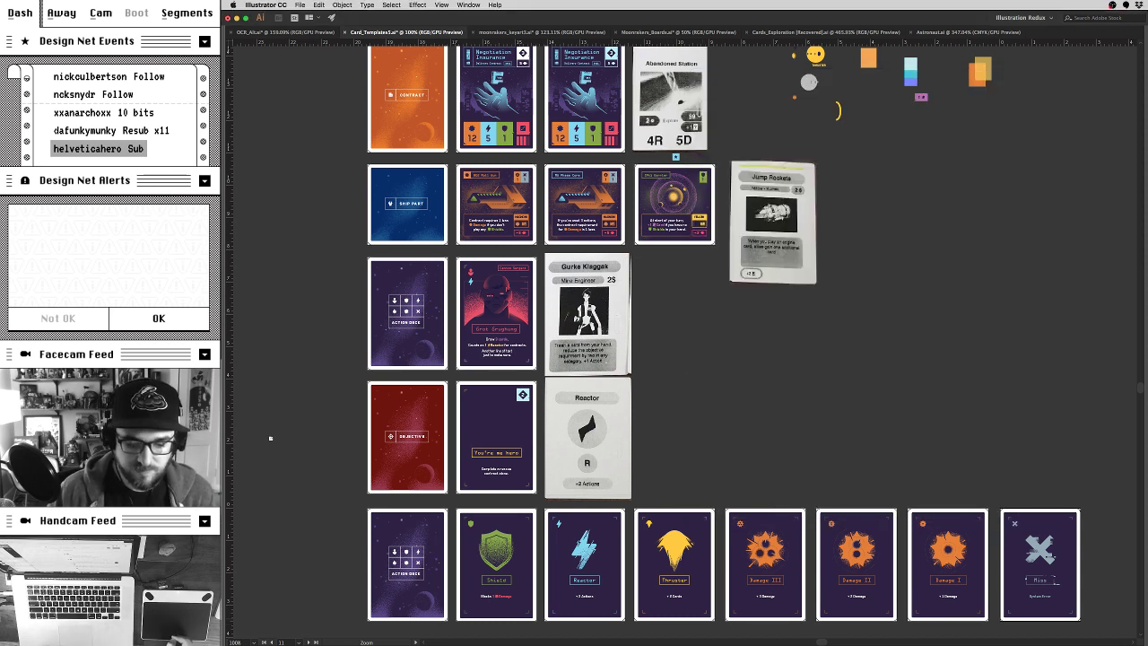
key(super+Tab)
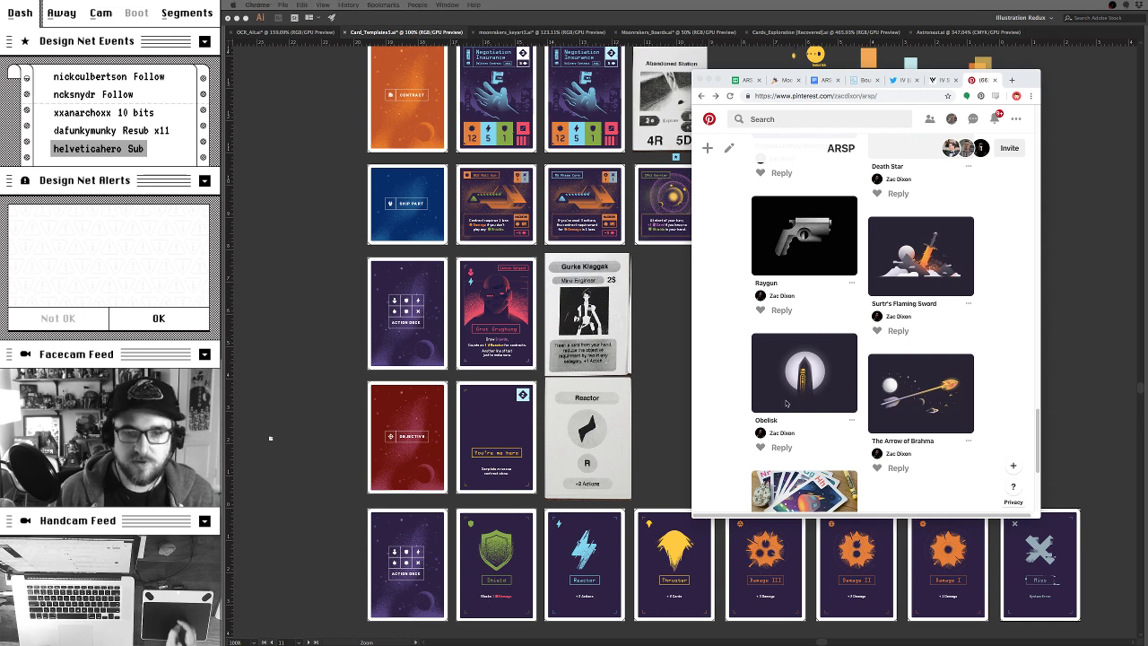
click(689, 339)
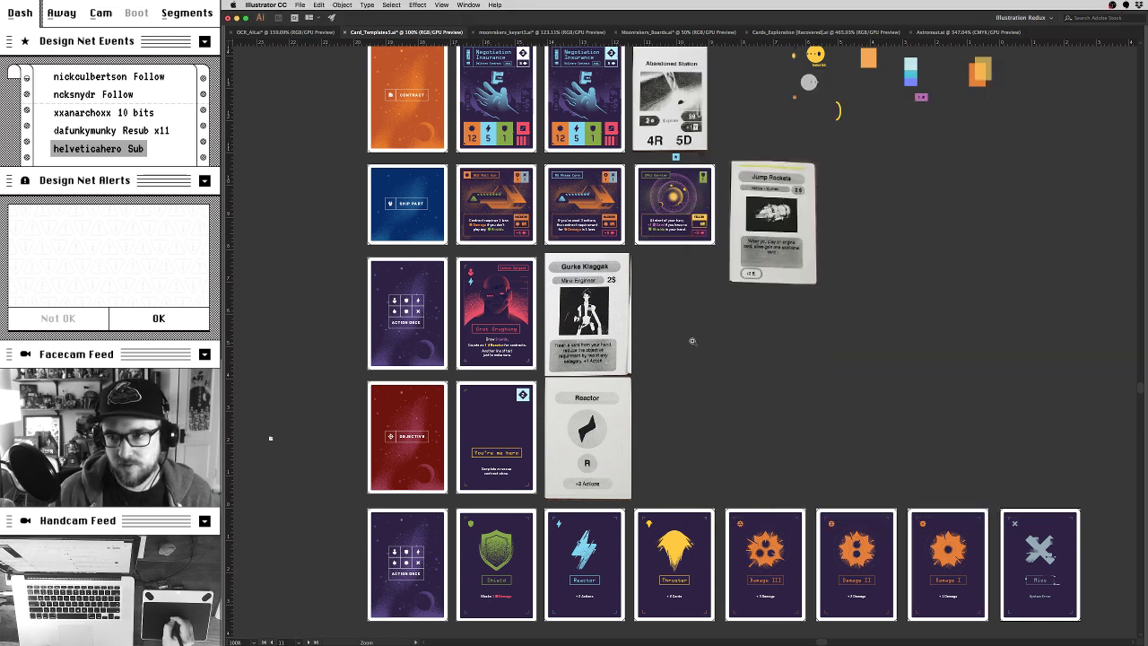
Step: Switch to Chrome, widen the browser window over the card layout and bring up the ARSP - Cards spreadsheet
key(super+Tab)
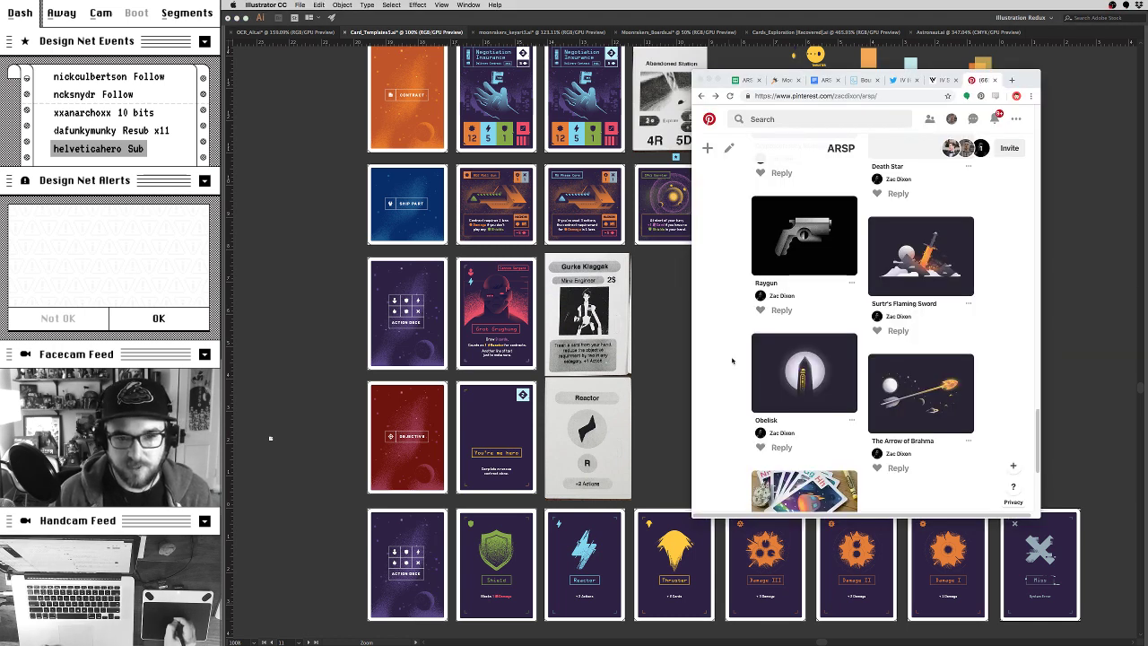
drag(1020, 82, 669, 61)
drag(690, 345, 1063, 352)
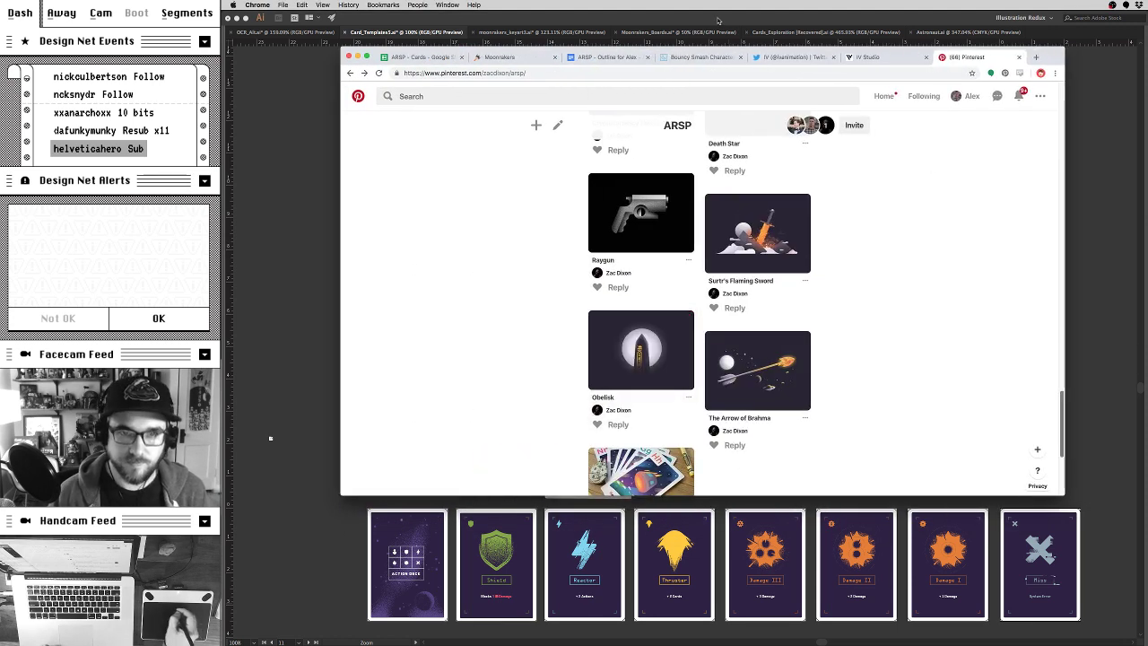
click(412, 57)
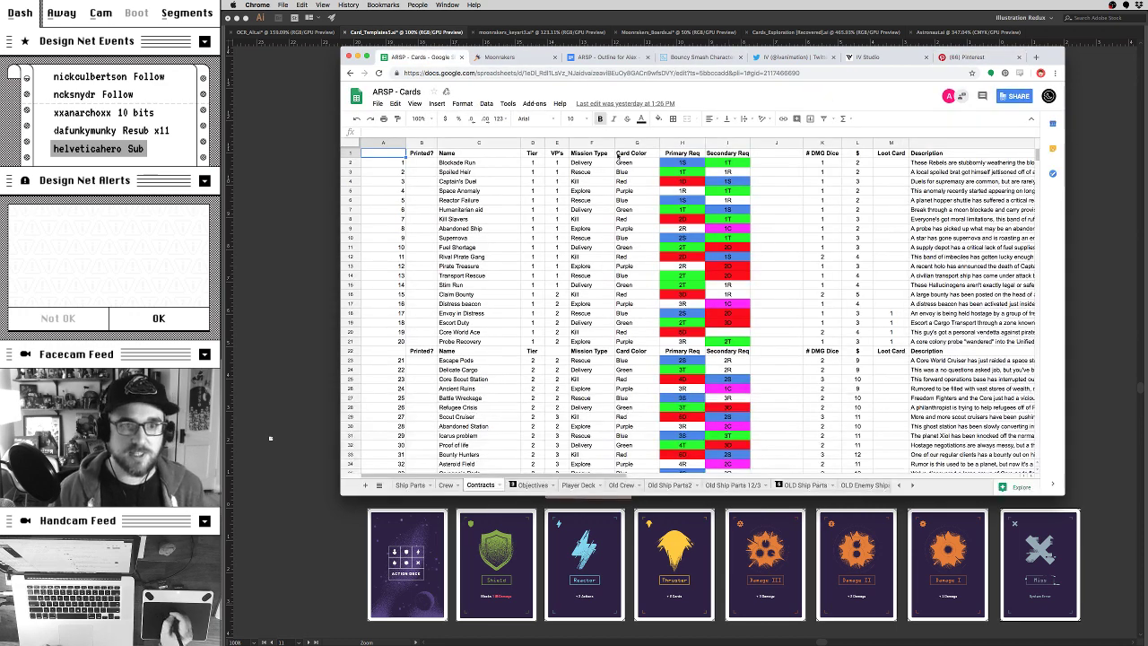
Step: Show the Ship Parts sheet, enlarge the browser window and examine the weapon, shield, reactor, thruster and special part rows
click(410, 485)
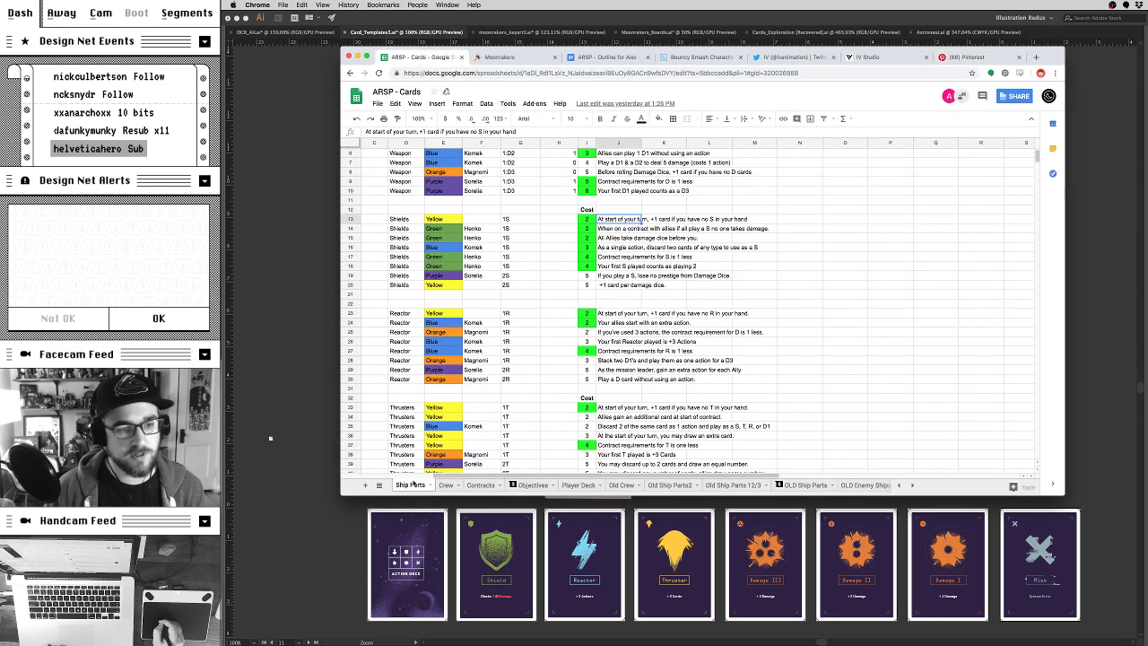
drag(1038, 59, 1001, 41)
drag(1025, 476, 1126, 588)
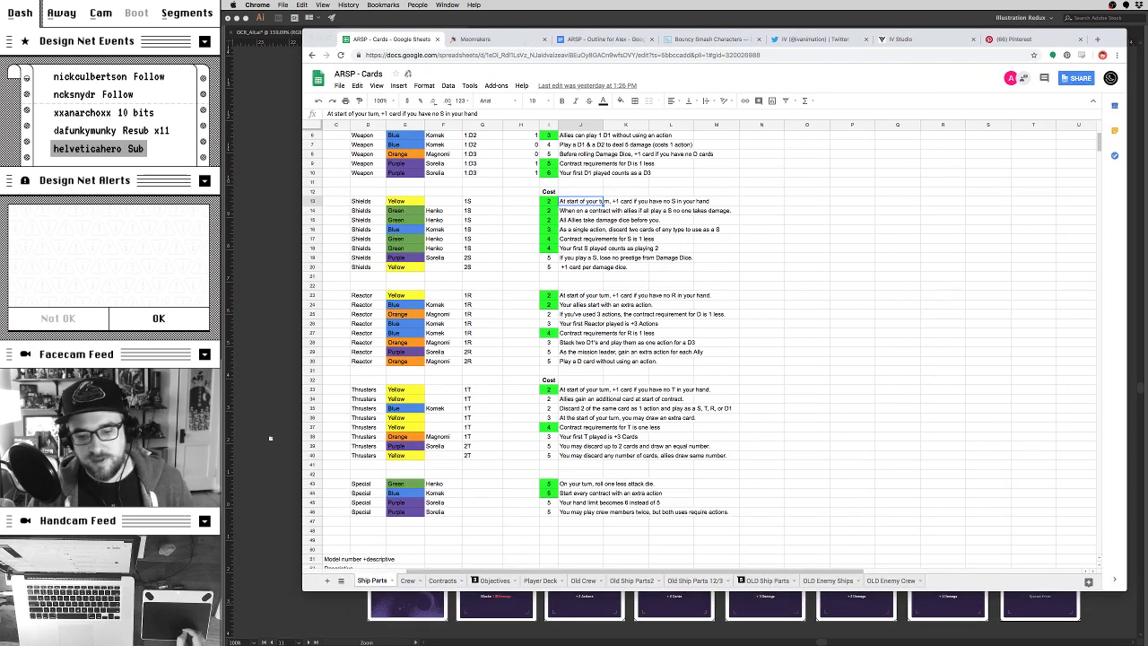
click(270, 438)
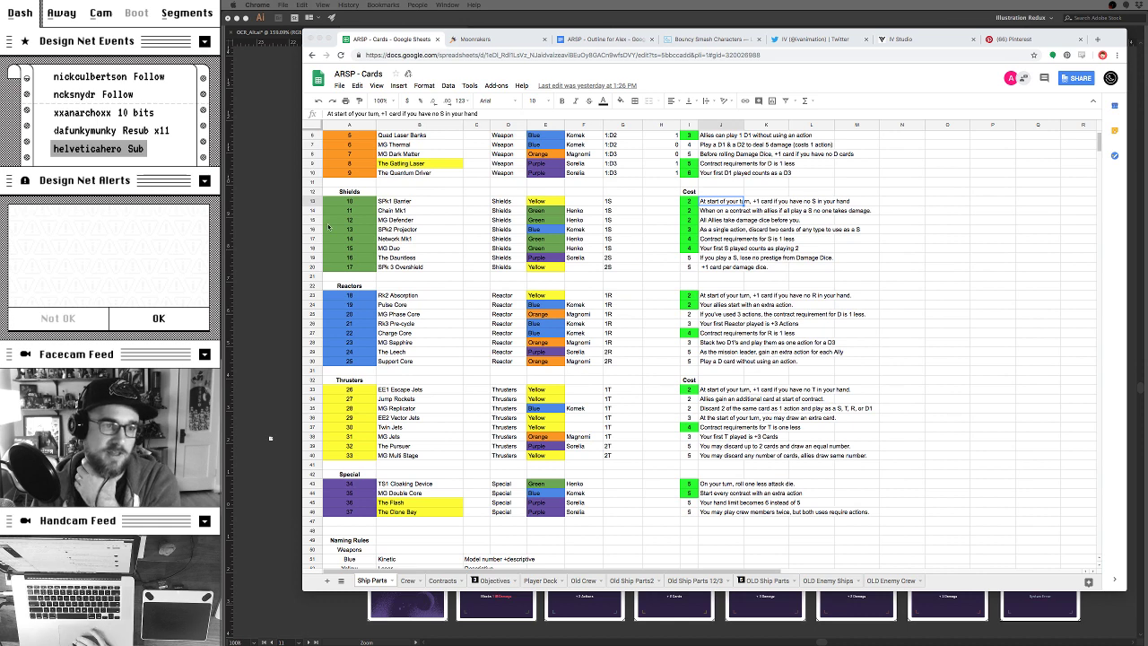
scroll(329, 227, up, 2)
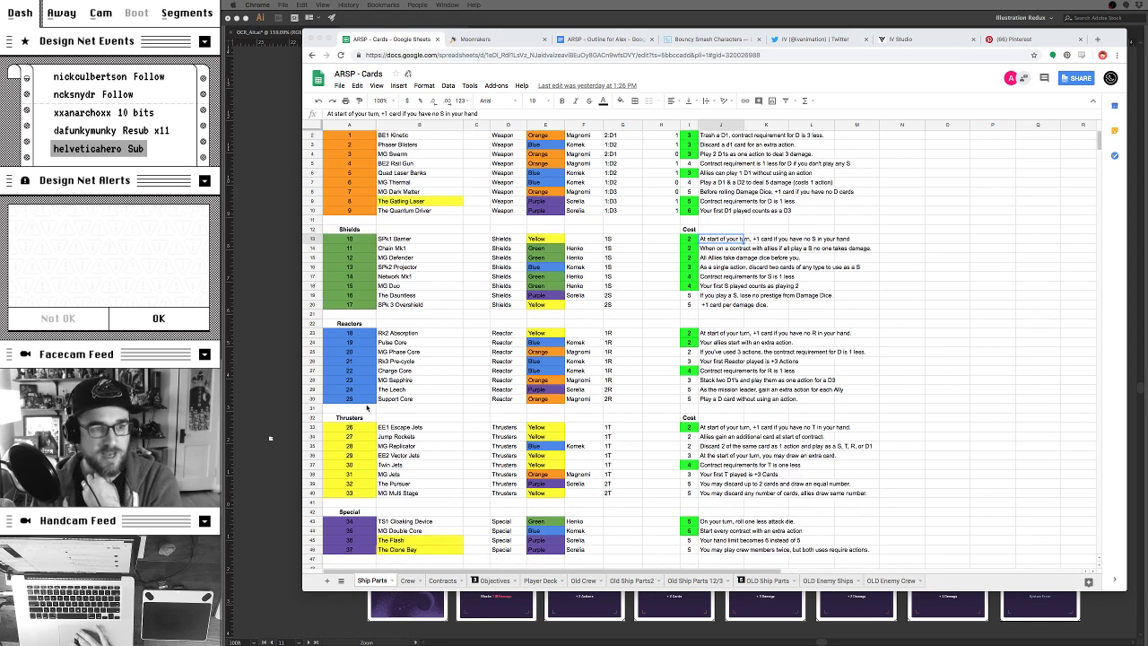
scroll(349, 495, down, 2)
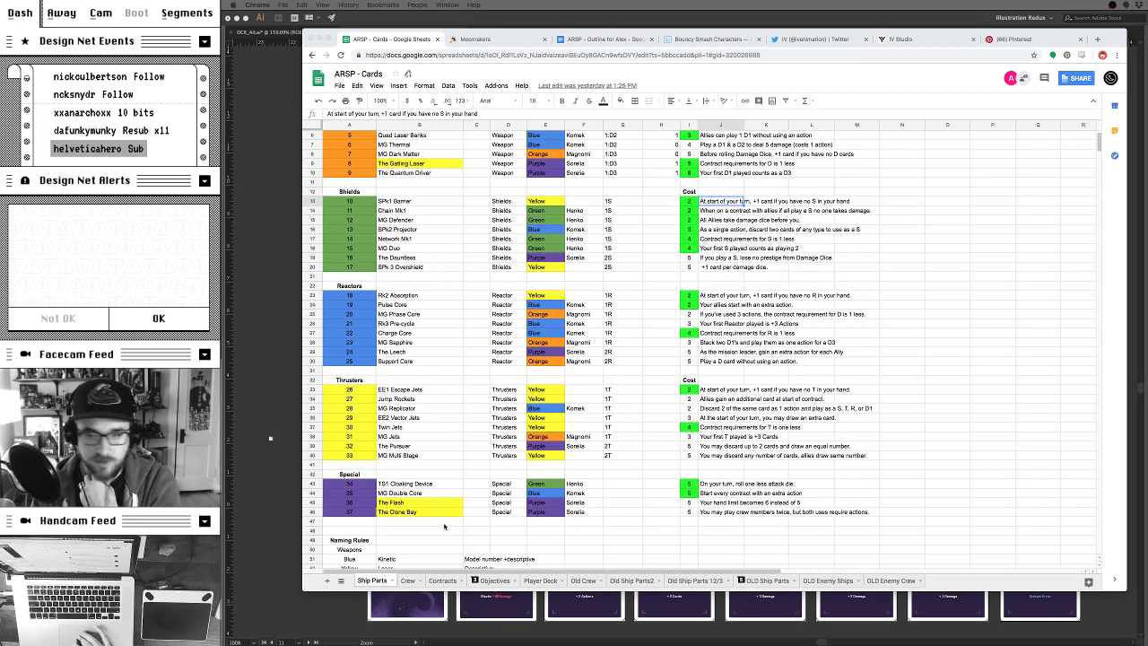
Step: Review the Crew sheet, and examine the Contracts sheet from the first-tier missions down to the specials
click(407, 581)
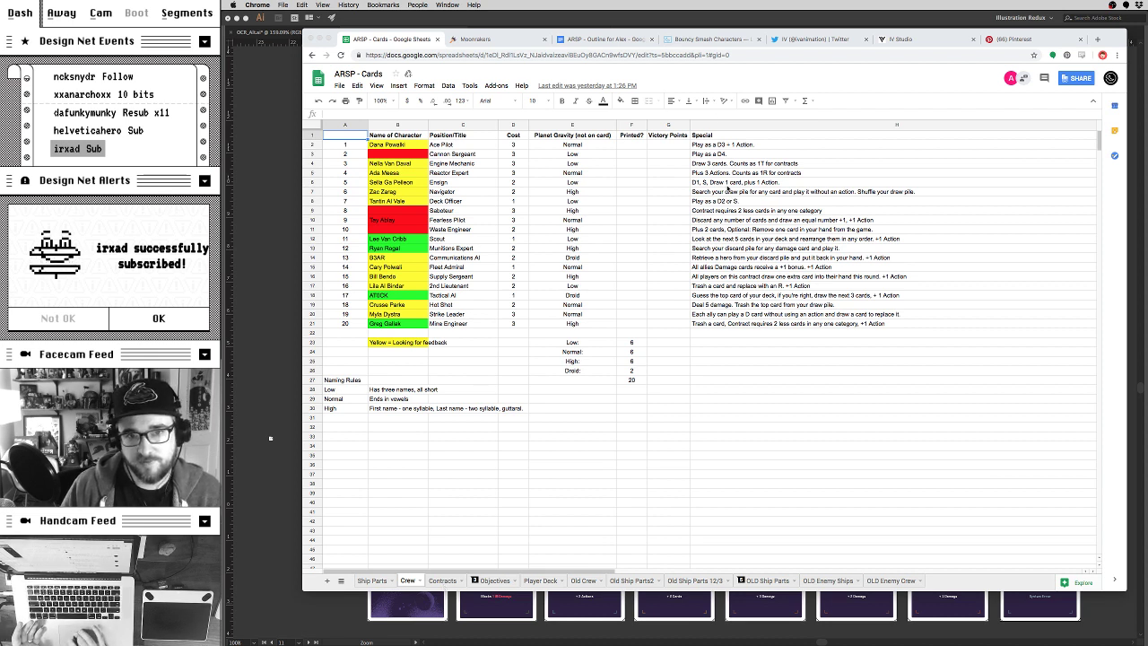
click(442, 580)
scroll(534, 379, down, 3)
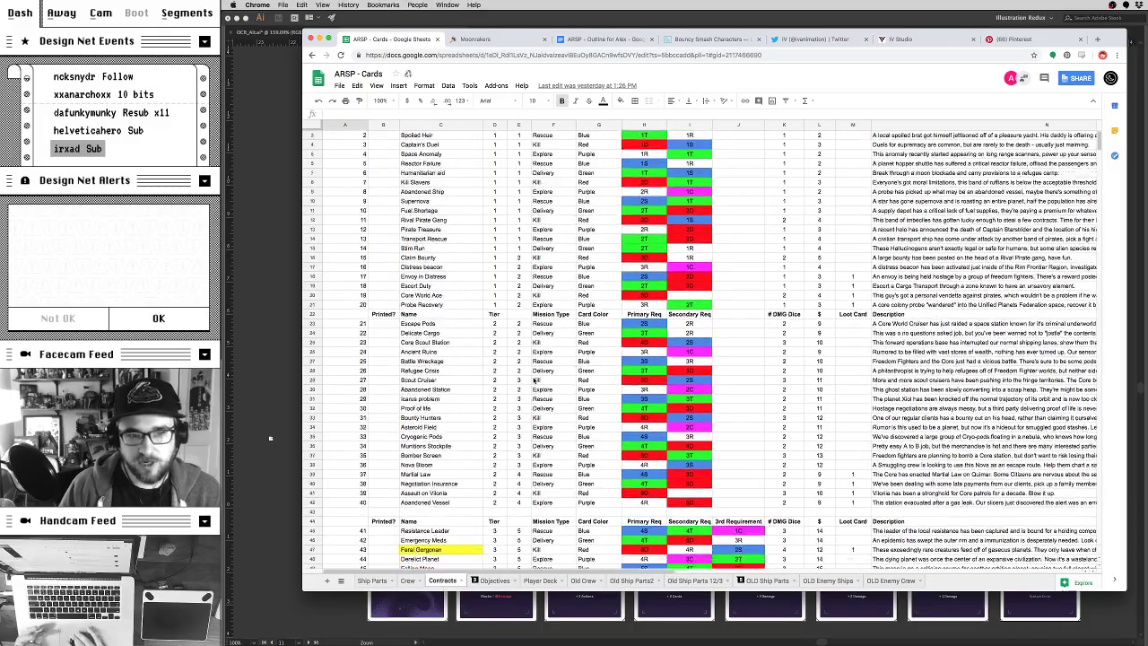
scroll(534, 379, down, 3)
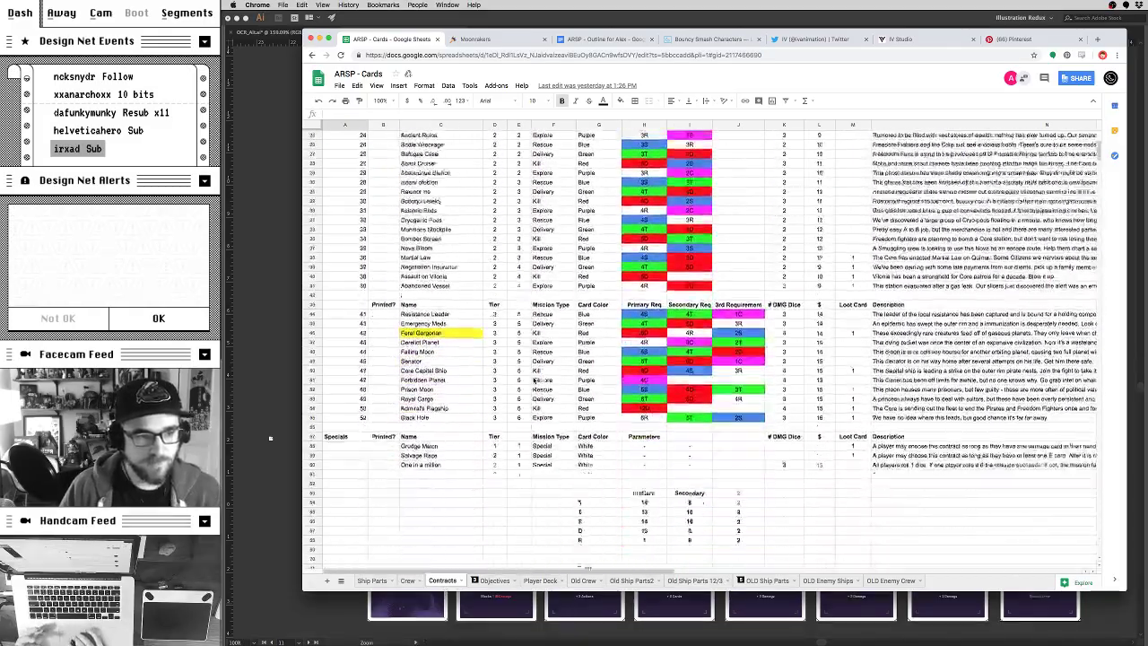
scroll(534, 380, up, 4)
scroll(535, 381, up, 2)
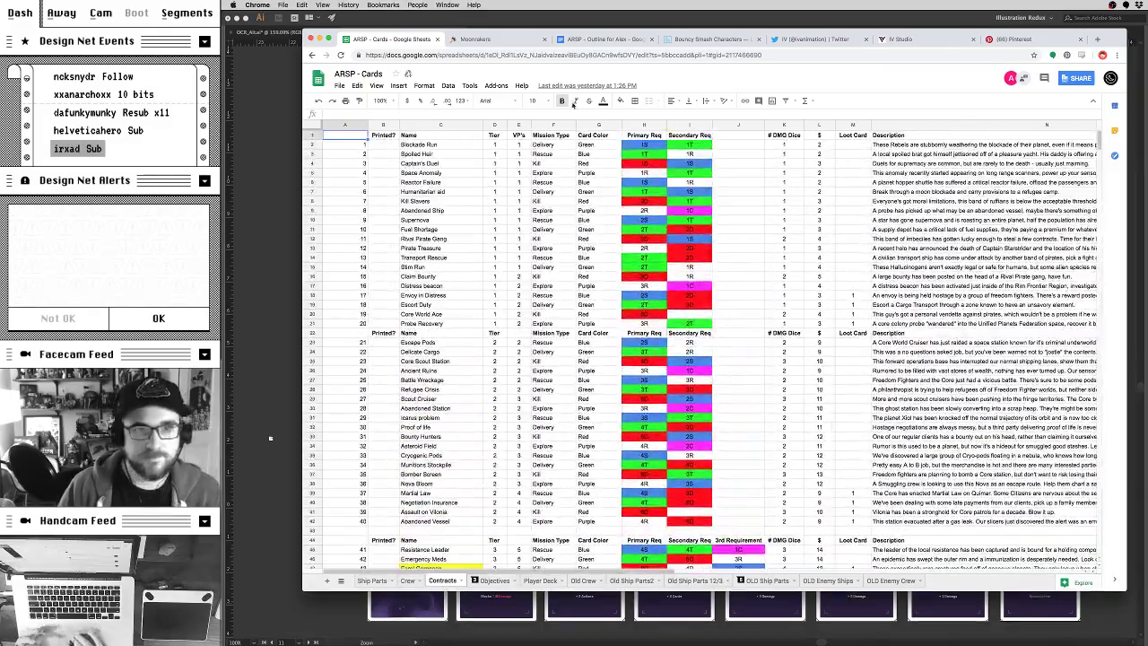
Step: View the final game asset list in the ARSP outline document, and look through the Bouncy Smash Characters case study
click(600, 40)
scroll(617, 227, up, 2)
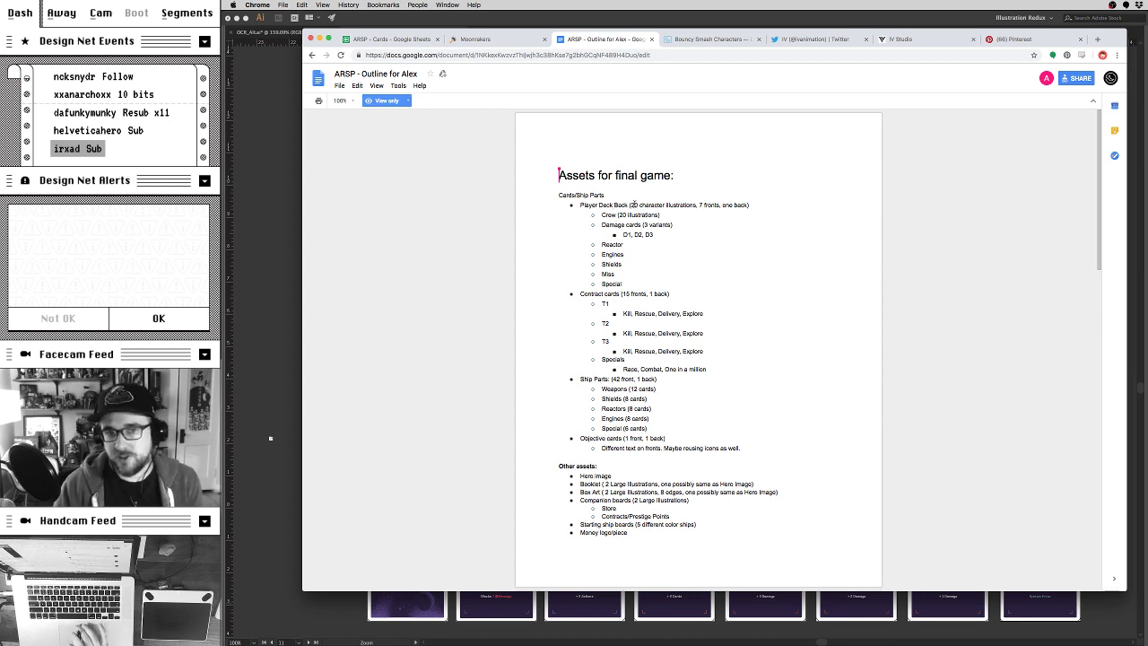
click(710, 39)
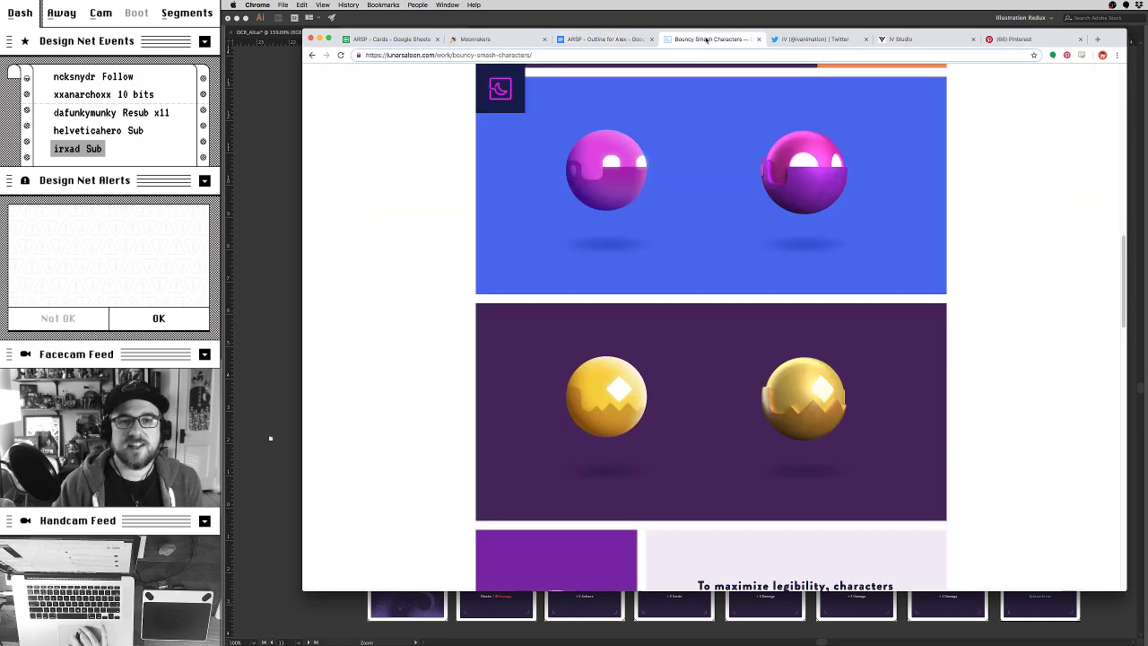
scroll(857, 189, down, 5)
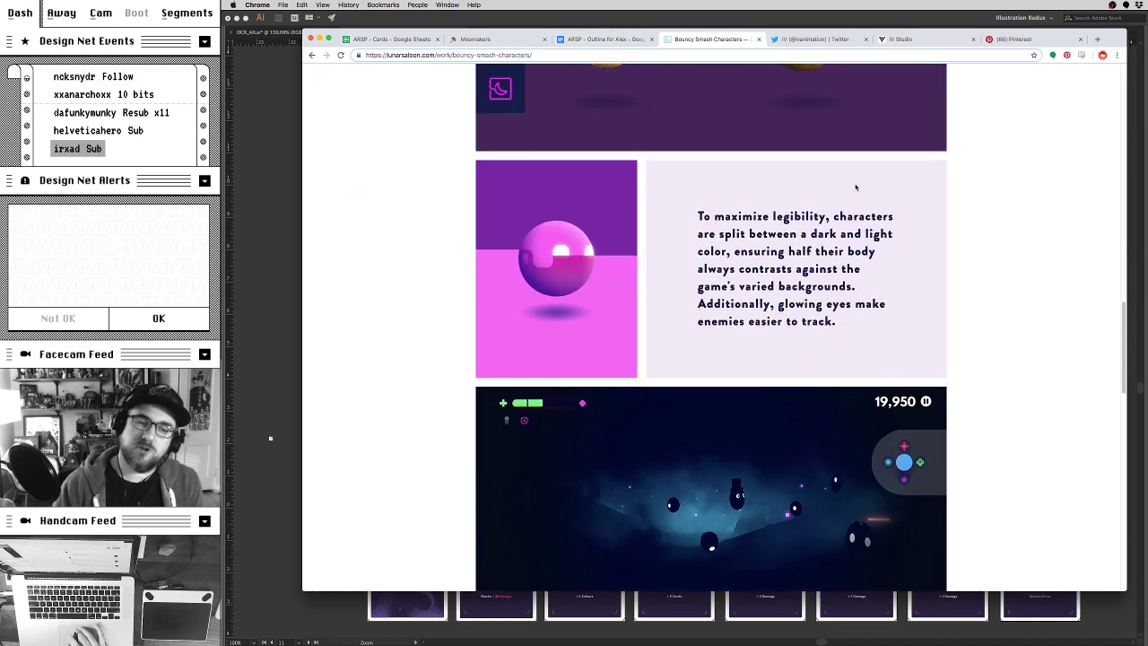
scroll(856, 189, down, 2)
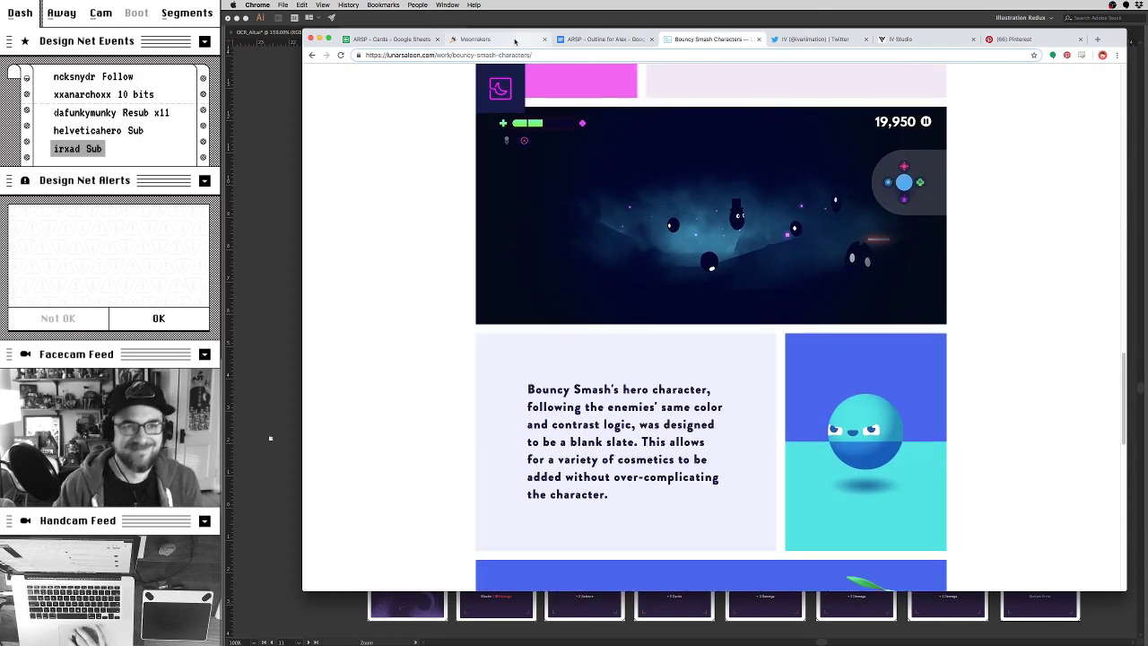
Step: Show the Moonrakers game website, and switch back to Illustrator to view the card rows in the card templates document
click(478, 37)
click(386, 40)
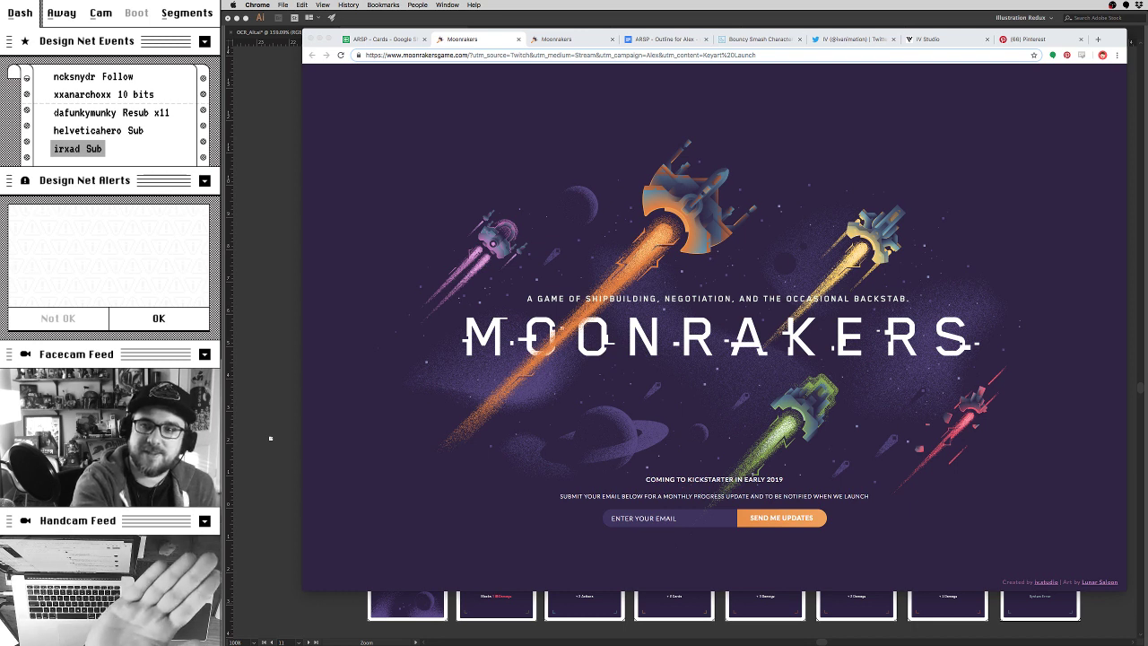
click(281, 215)
scroll(281, 215, up, 1)
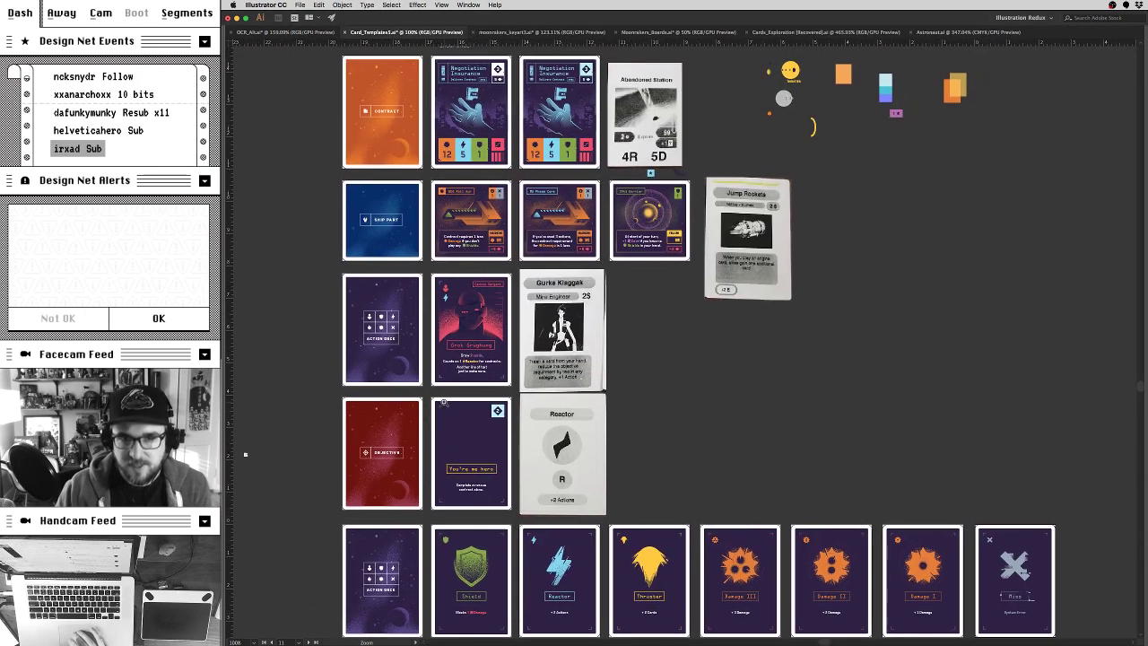